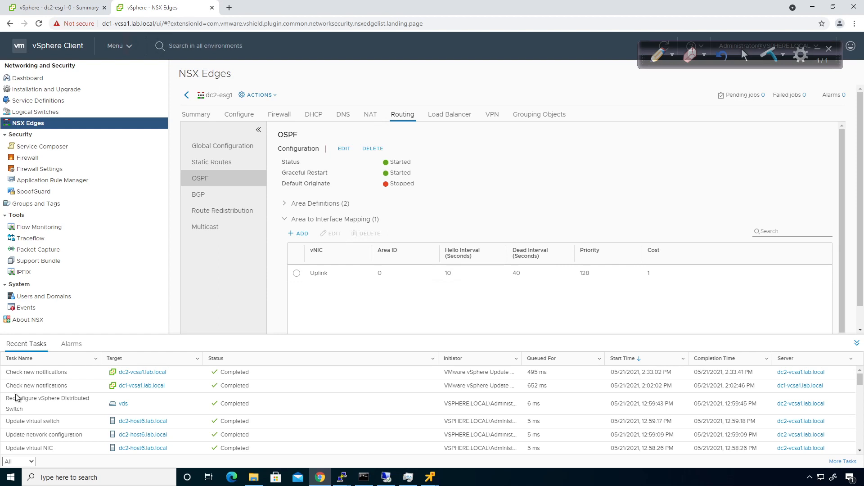
- Check dc2-lvm1's successful ping to 172.29.2.12, then collapse Recent Tasks on the OSPF page
{"action": "left_click", "coordinate": [429, 479]}
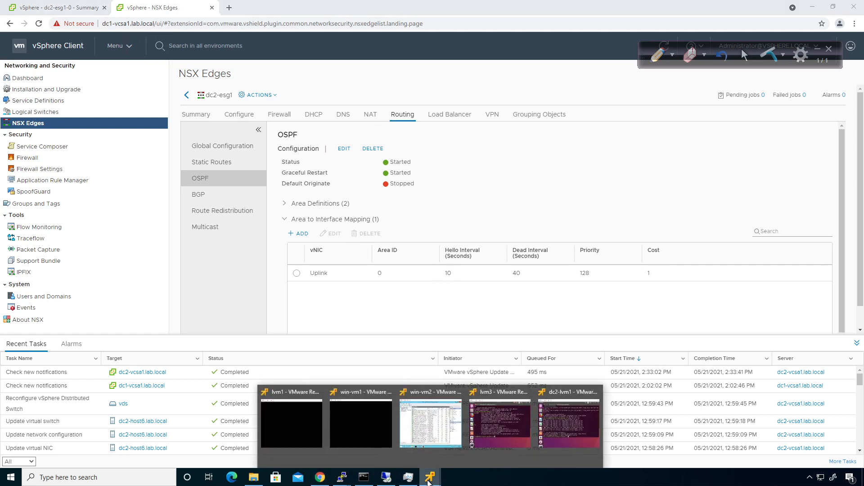
{"action": "left_click", "coordinate": [563, 418]}
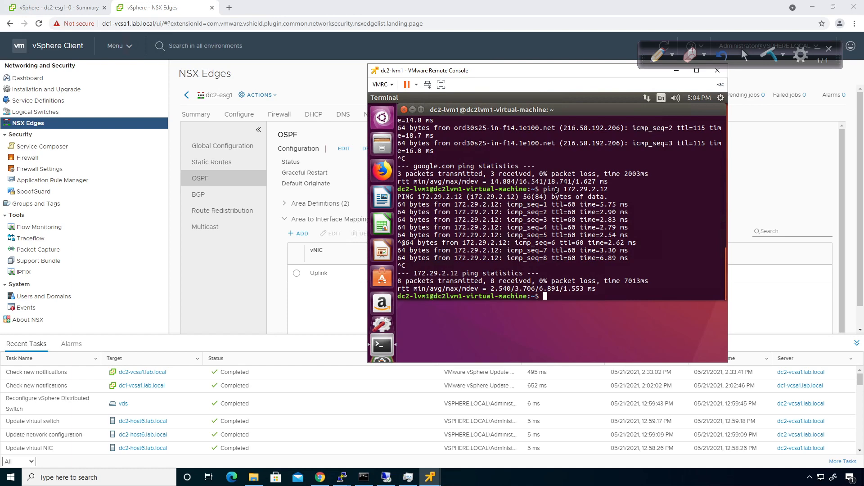
{"action": "left_click_drag", "start_coordinate": [544, 189], "coordinate": [606, 187]}
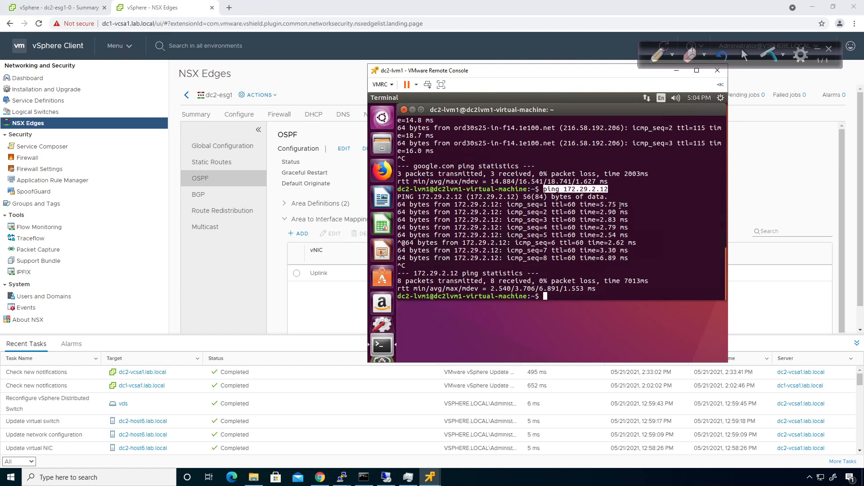
{"action": "left_click", "coordinate": [622, 196]}
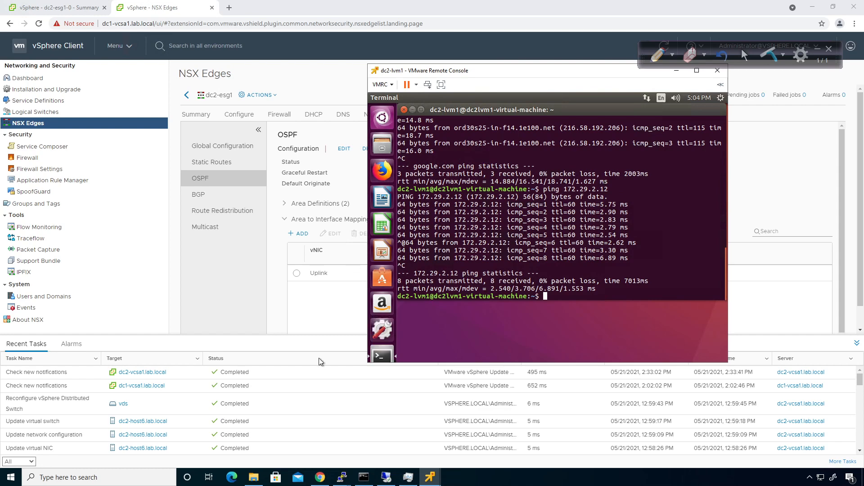
{"action": "left_click", "coordinate": [858, 347]}
{"action": "left_click", "coordinate": [857, 345]}
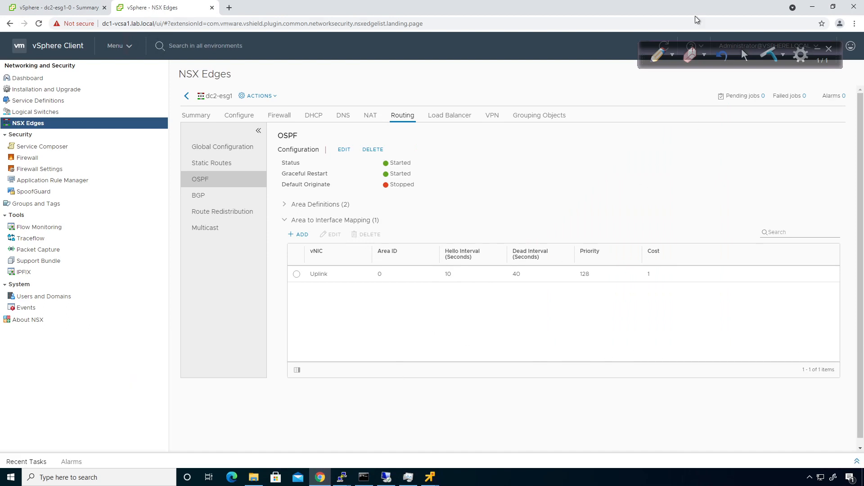
- Sketch CSR between two ESGs with the pen and label the 172.29.1.0 subnet
{"action": "left_click", "coordinate": [658, 55]}
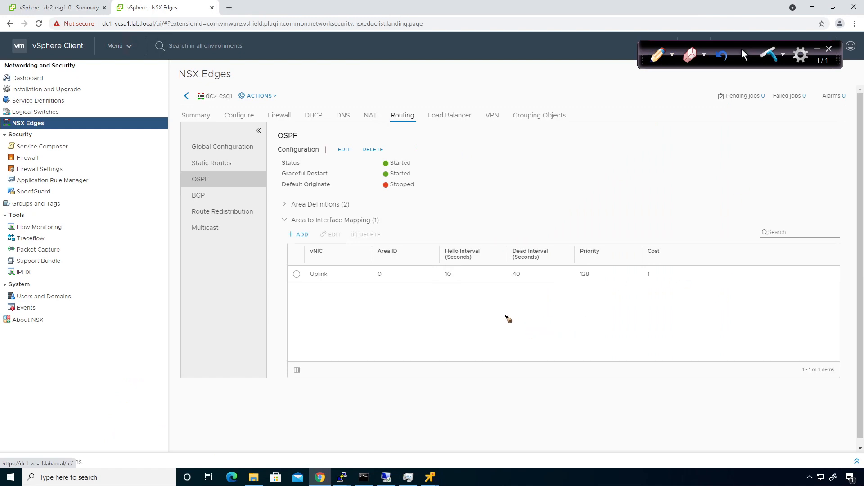
{"action": "left_click_drag", "start_coordinate": [486, 311], "coordinate": [488, 328]}
{"action": "mouse_move", "coordinate": [491, 317]}
{"action": "left_mouse_down"}
{"action": "mouse_move", "coordinate": [501, 318]}
{"action": "mouse_move", "coordinate": [494, 330]}
{"action": "left_mouse_up"}
{"action": "mouse_move", "coordinate": [505, 328]}
{"action": "left_mouse_down"}
{"action": "mouse_move", "coordinate": [517, 311]}
{"action": "mouse_move", "coordinate": [517, 327]}
{"action": "mouse_move", "coordinate": [552, 316]}
{"action": "mouse_move", "coordinate": [584, 330]}
{"action": "mouse_move", "coordinate": [630, 314]}
{"action": "mouse_move", "coordinate": [666, 316]}
{"action": "mouse_move", "coordinate": [670, 332]}
{"action": "mouse_move", "coordinate": [713, 311]}
{"action": "mouse_move", "coordinate": [798, 310]}
{"action": "left_mouse_up"}
{"action": "mouse_move", "coordinate": [473, 327]}
{"action": "left_mouse_down"}
{"action": "mouse_move", "coordinate": [412, 320]}
{"action": "mouse_move", "coordinate": [409, 332]}
{"action": "mouse_move", "coordinate": [419, 328]}
{"action": "mouse_move", "coordinate": [321, 331]}
{"action": "mouse_move", "coordinate": [351, 333]}
{"action": "mouse_move", "coordinate": [332, 359]}
{"action": "left_mouse_up"}
{"action": "mouse_move", "coordinate": [313, 358]}
{"action": "left_mouse_down"}
{"action": "mouse_move", "coordinate": [358, 358]}
{"action": "mouse_move", "coordinate": [360, 344]}
{"action": "mouse_move", "coordinate": [386, 351]}
{"action": "mouse_move", "coordinate": [408, 341]}
{"action": "left_mouse_up"}
{"action": "left_click", "coordinate": [388, 351]}
{"action": "left_click", "coordinate": [402, 350]}
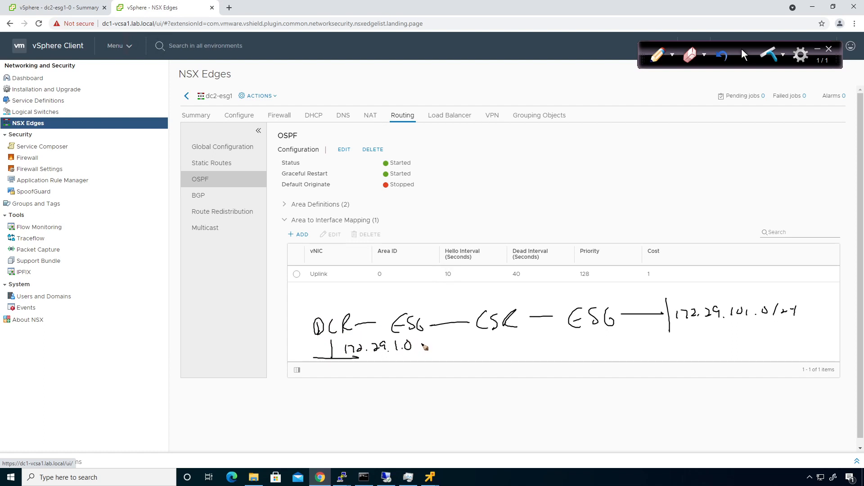
- Add the 172.29.2.0 subnet, the remote ESG's 172.29.101.0/24 network and the BGP link
{"action": "mouse_move", "coordinate": [424, 339]}
{"action": "left_mouse_down"}
{"action": "mouse_move", "coordinate": [419, 354]}
{"action": "mouse_move", "coordinate": [430, 352]}
{"action": "left_mouse_up"}
{"action": "mouse_move", "coordinate": [433, 344]}
{"action": "left_mouse_down"}
{"action": "mouse_move", "coordinate": [436, 352]}
{"action": "mouse_move", "coordinate": [496, 352]}
{"action": "mouse_move", "coordinate": [496, 343]}
{"action": "left_mouse_up"}
{"action": "left_click", "coordinate": [476, 350]}
{"action": "left_click", "coordinate": [489, 351]}
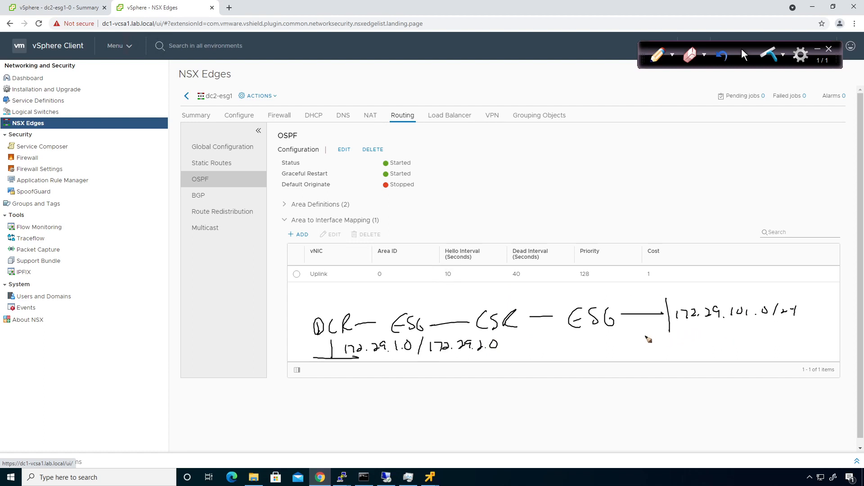
{"action": "mouse_move", "coordinate": [645, 337]}
{"action": "left_mouse_down"}
{"action": "mouse_move", "coordinate": [692, 336]}
{"action": "mouse_move", "coordinate": [657, 353]}
{"action": "mouse_move", "coordinate": [684, 355]}
{"action": "left_mouse_up"}
{"action": "mouse_move", "coordinate": [652, 308]}
{"action": "left_mouse_down"}
{"action": "mouse_move", "coordinate": [595, 297]}
{"action": "mouse_move", "coordinate": [534, 299]}
{"action": "mouse_move", "coordinate": [543, 306]}
{"action": "left_mouse_up"}
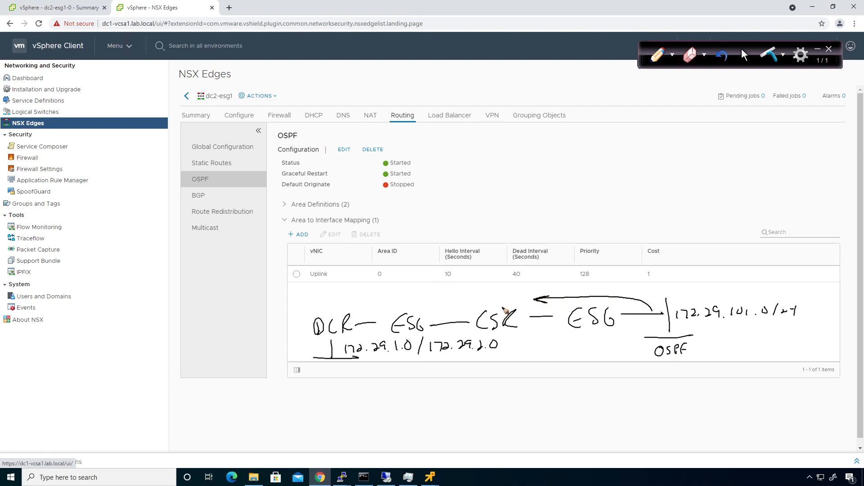
{"action": "left_click_drag", "start_coordinate": [679, 321], "coordinate": [800, 316]}
{"action": "mouse_move", "coordinate": [342, 309]}
{"action": "left_mouse_down"}
{"action": "mouse_move", "coordinate": [393, 306]}
{"action": "mouse_move", "coordinate": [357, 301]}
{"action": "mouse_move", "coordinate": [382, 293]}
{"action": "left_mouse_up"}
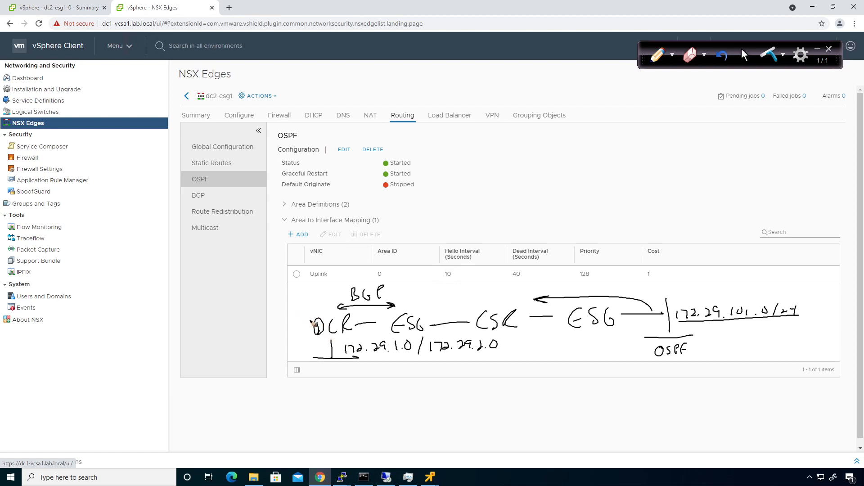
- Strike through the subnets, draw an 'IPsec VPN' arc between the ESGs, then wipe all ink
{"action": "left_click_drag", "start_coordinate": [343, 349], "coordinate": [500, 348]}
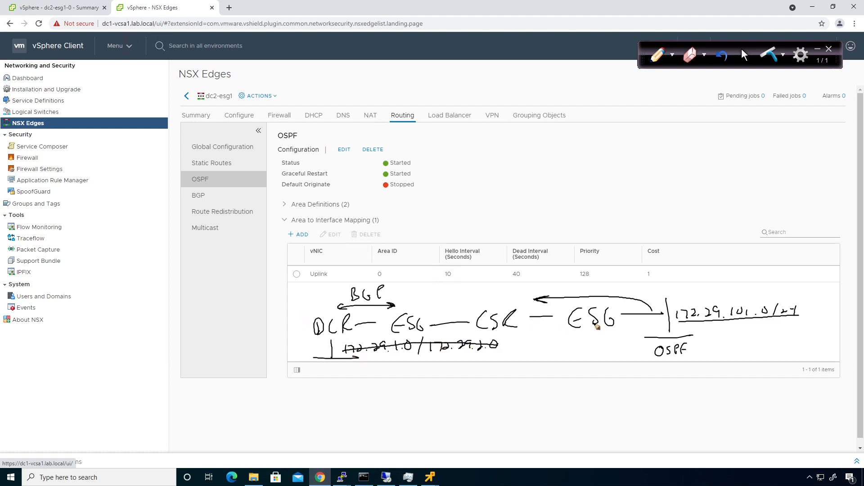
{"action": "left_click_drag", "start_coordinate": [675, 316], "coordinate": [803, 312]}
{"action": "mouse_move", "coordinate": [419, 309]}
{"action": "left_mouse_down"}
{"action": "mouse_move", "coordinate": [450, 298]}
{"action": "mouse_move", "coordinate": [578, 298]}
{"action": "mouse_move", "coordinate": [568, 310]}
{"action": "mouse_move", "coordinate": [427, 309]}
{"action": "left_mouse_up"}
{"action": "left_click_drag", "start_coordinate": [469, 288], "coordinate": [469, 295]}
{"action": "left_click_drag", "start_coordinate": [456, 285], "coordinate": [496, 294]}
{"action": "mouse_move", "coordinate": [521, 283]}
{"action": "left_mouse_down"}
{"action": "mouse_move", "coordinate": [525, 292]}
{"action": "mouse_move", "coordinate": [530, 283]}
{"action": "left_mouse_up"}
{"action": "left_click_drag", "start_coordinate": [534, 282], "coordinate": [535, 288]}
{"action": "left_click_drag", "start_coordinate": [538, 294], "coordinate": [547, 281]}
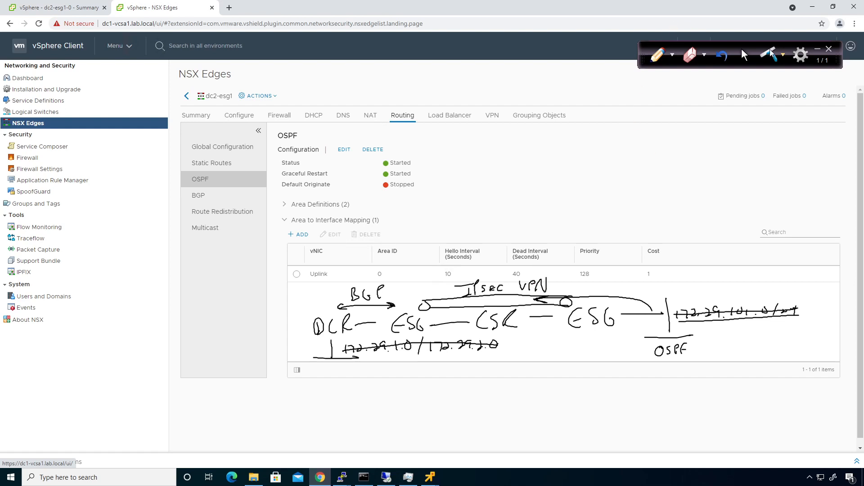
{"action": "left_click", "coordinate": [745, 56]}
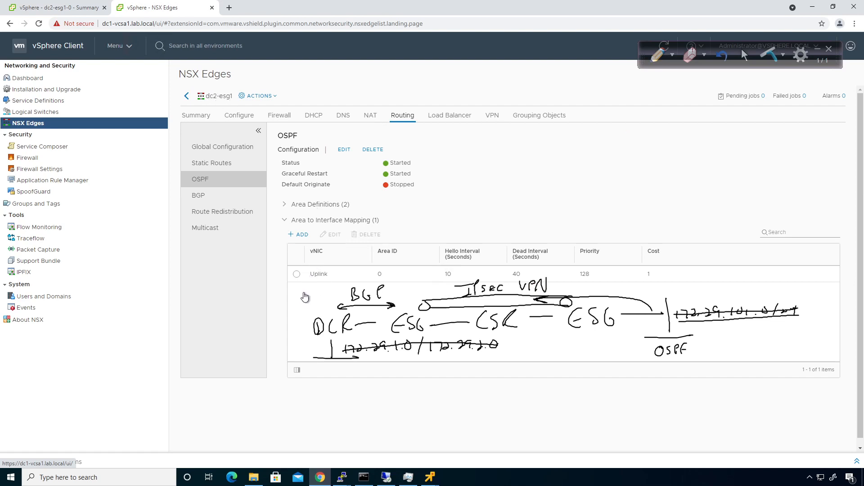
{"action": "left_click", "coordinate": [771, 54]}
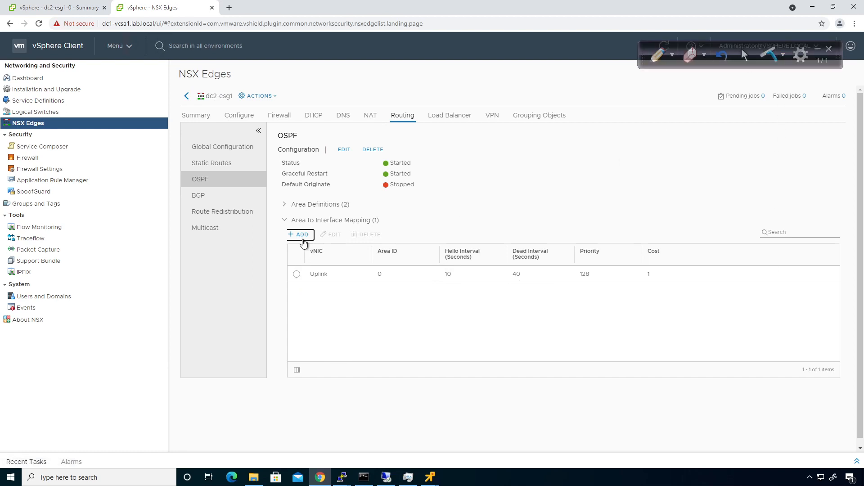
- Cancel the OSPF mapping and open dc1-dlr1's Route Redistribution under NSX Manager 10.0.0.21
{"action": "left_click", "coordinate": [299, 234]}
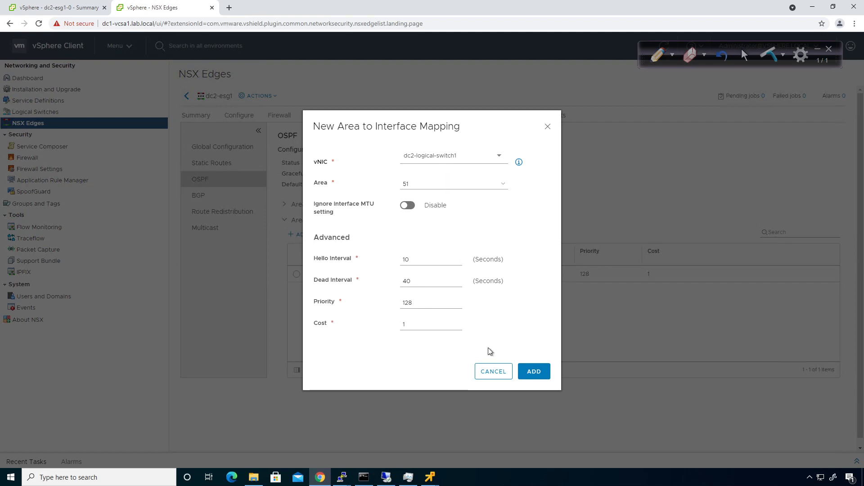
{"action": "left_click", "coordinate": [489, 373]}
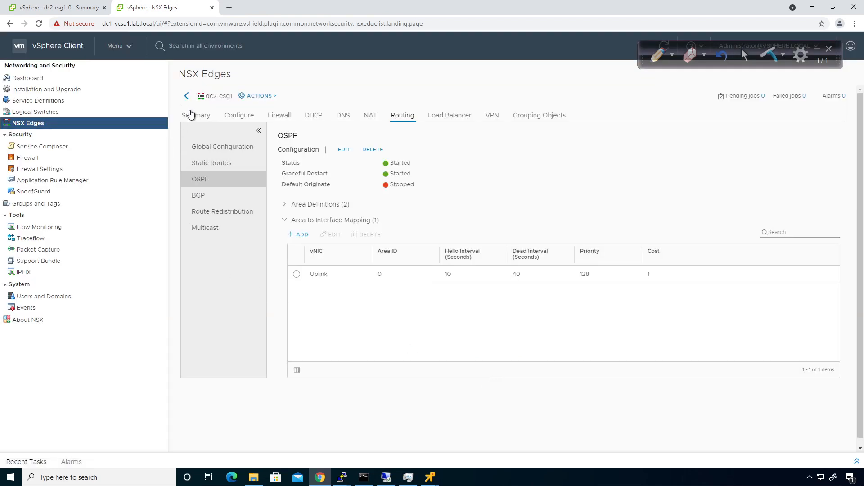
{"action": "left_click", "coordinate": [186, 96]}
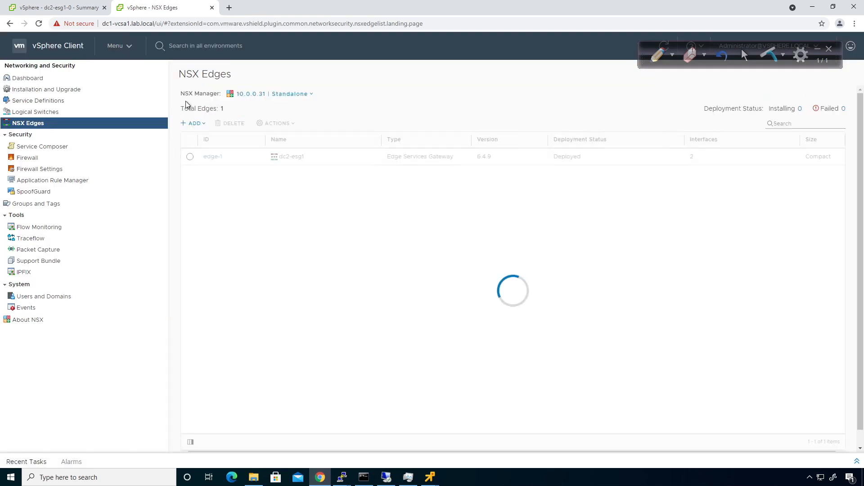
{"action": "left_click", "coordinate": [310, 94]}
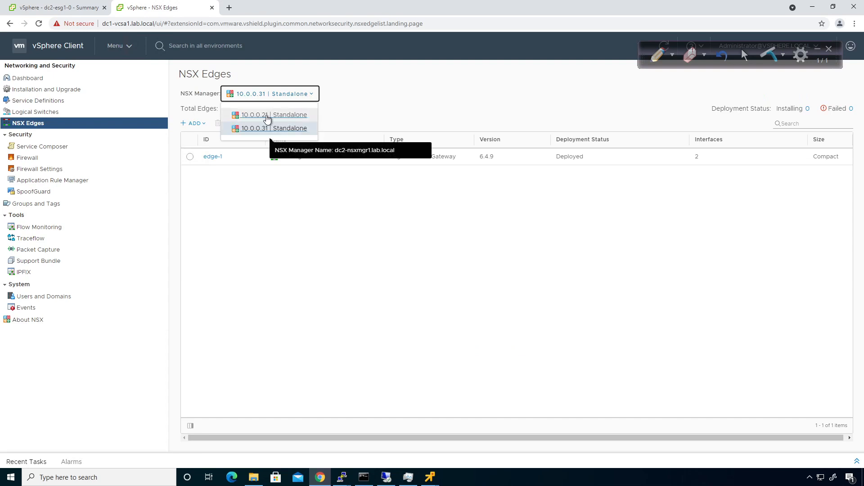
{"action": "left_click", "coordinate": [266, 118]}
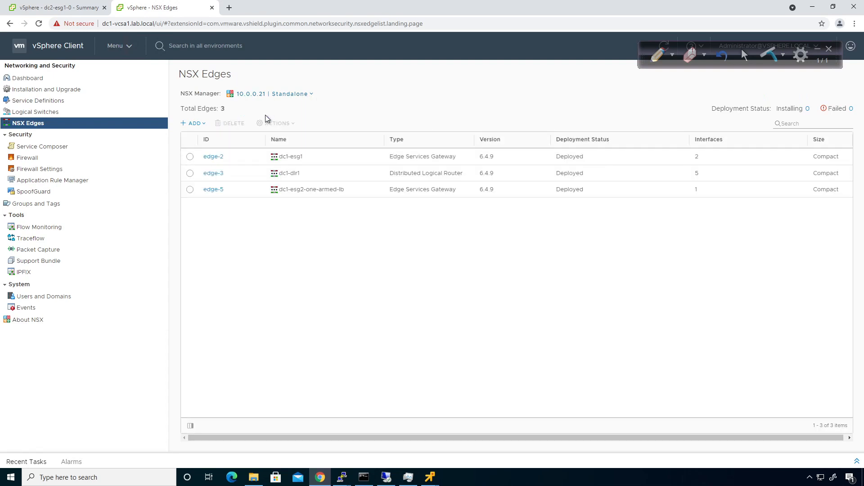
{"action": "left_click", "coordinate": [208, 173]}
{"action": "left_click", "coordinate": [432, 116]}
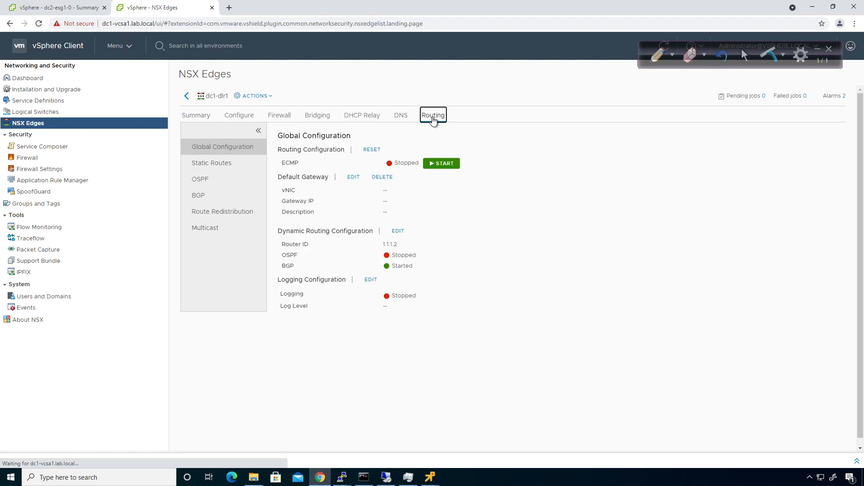
{"action": "left_click", "coordinate": [206, 217]}
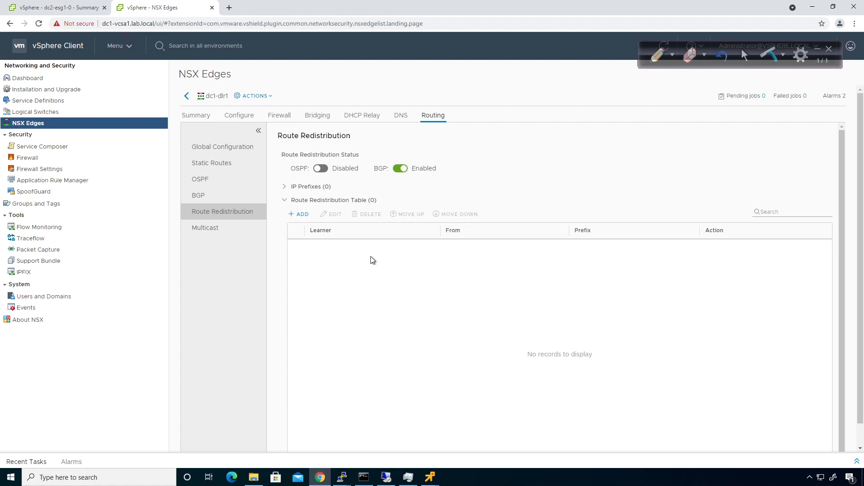
- Draft a redistribution criterion with BGP learning from connected routes, then cancel it
{"action": "left_click", "coordinate": [304, 216]}
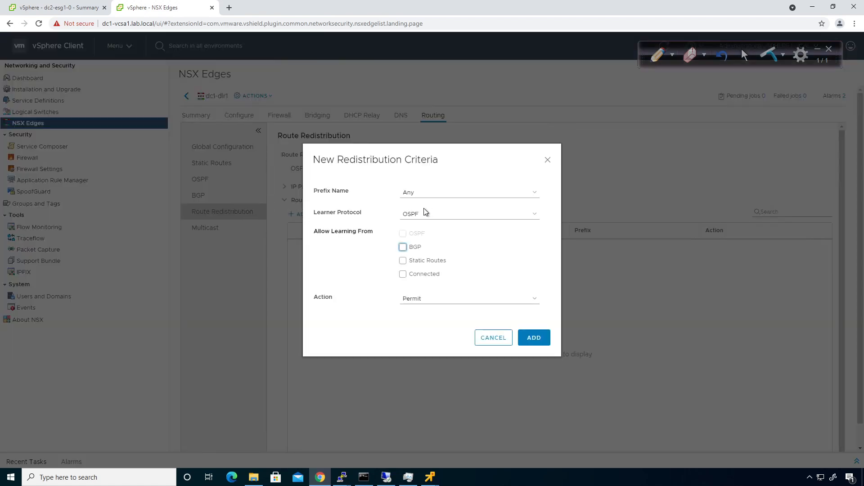
{"action": "left_click", "coordinate": [424, 216]}
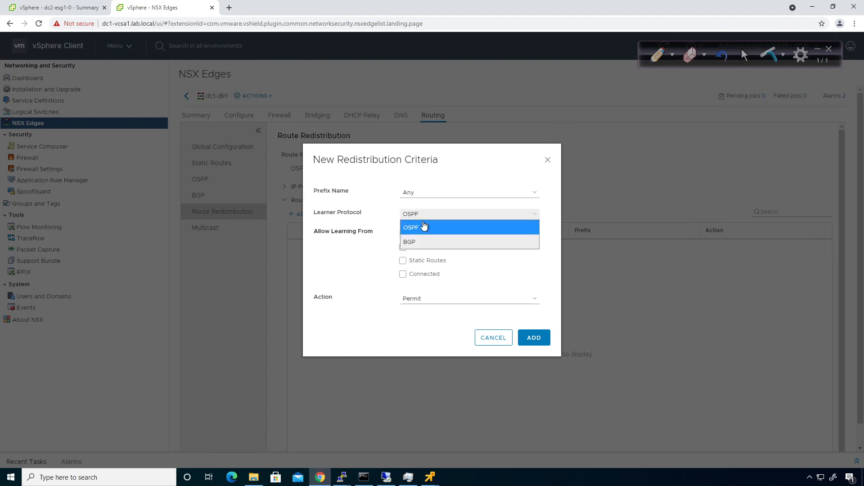
{"action": "left_click", "coordinate": [419, 241]}
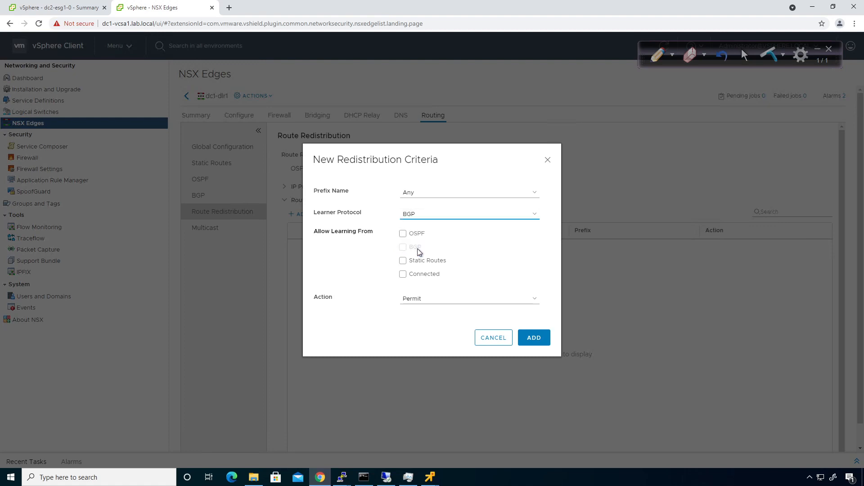
{"action": "left_click", "coordinate": [402, 275]}
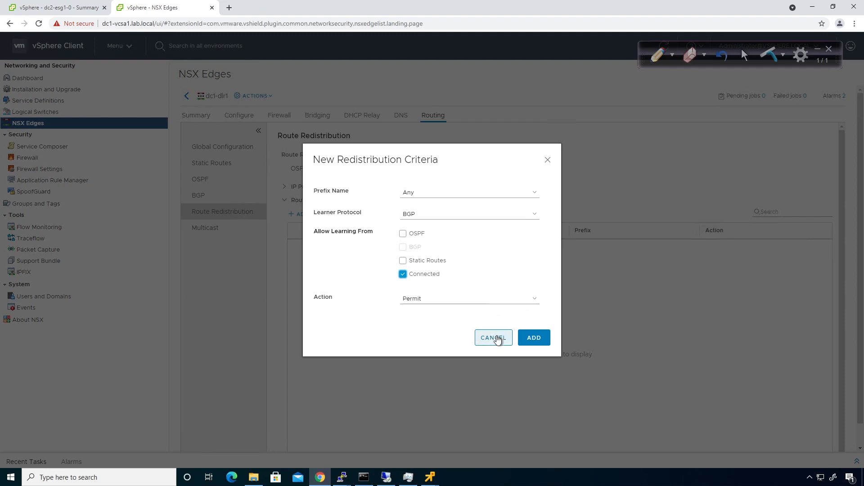
{"action": "left_click", "coordinate": [498, 340]}
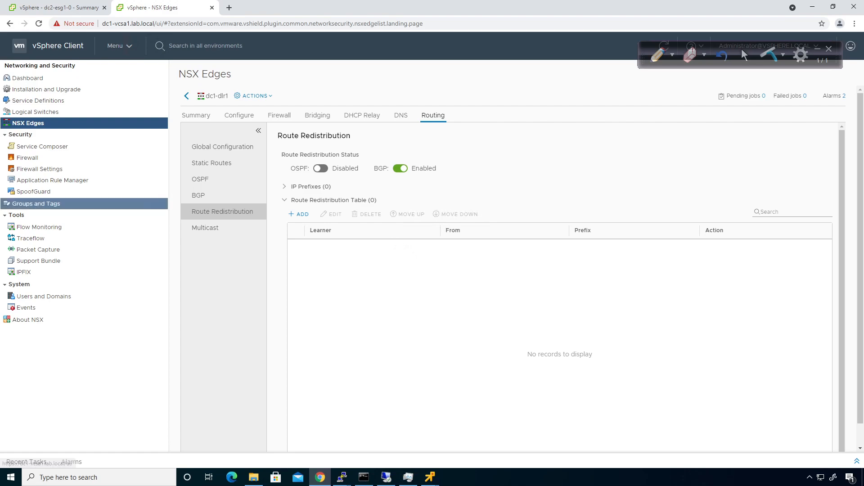
- Bring R2's terminal forward and scroll through its 'sh ip route' output
{"action": "key", "text": "alt+Tab"}
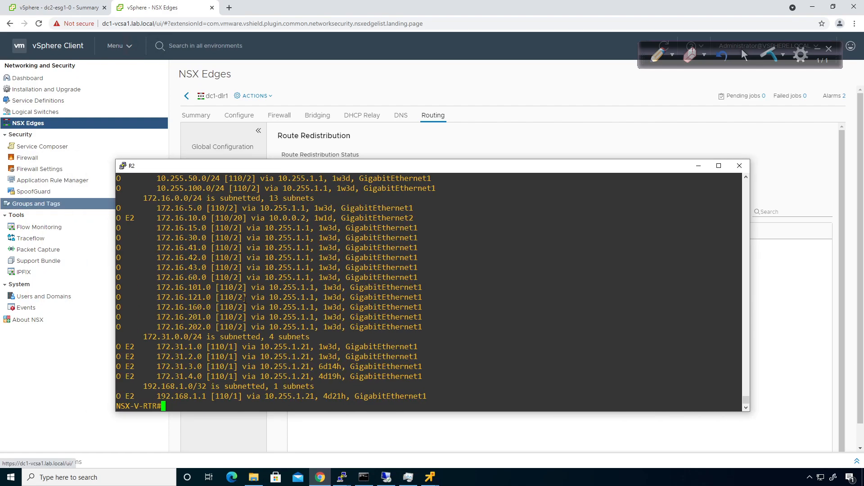
{"action": "left_click_drag", "start_coordinate": [442, 357], "coordinate": [130, 298]}
{"action": "left_click", "coordinate": [294, 306]}
{"action": "scroll", "coordinate": [293, 306], "scroll_direction": "up", "scroll_amount": 16}
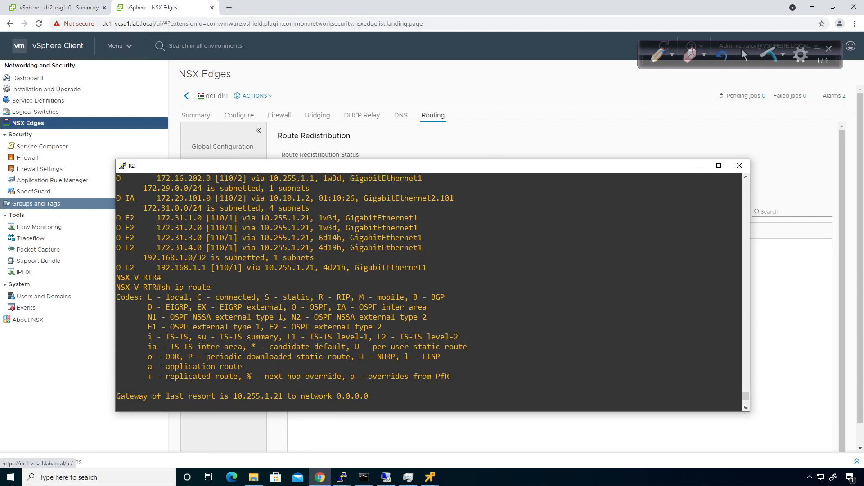
{"action": "scroll", "coordinate": [293, 306], "scroll_direction": "up", "scroll_amount": 13}
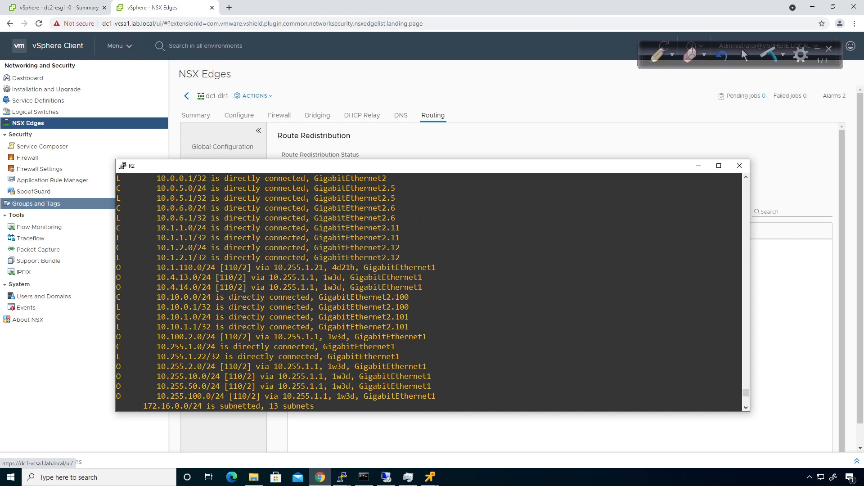
{"action": "scroll", "coordinate": [294, 307], "scroll_direction": "up", "scroll_amount": 12}
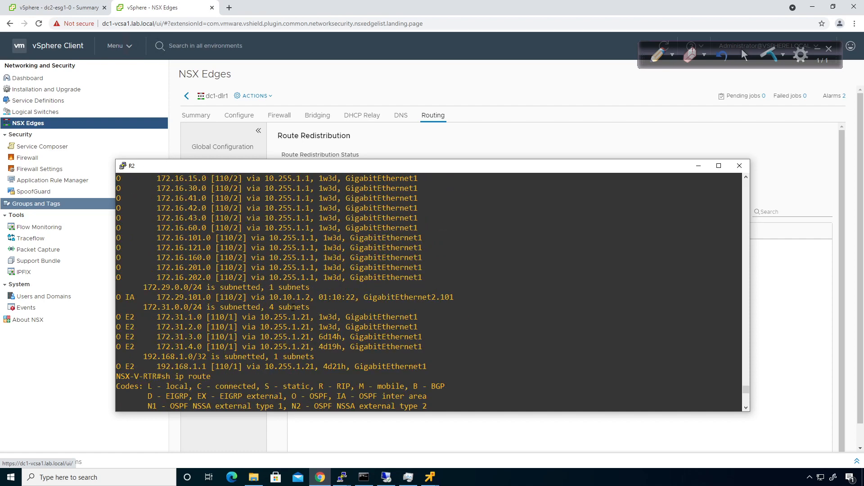
{"action": "scroll", "coordinate": [293, 307], "scroll_direction": "up", "scroll_amount": 8}
{"action": "scroll", "coordinate": [293, 308], "scroll_direction": "down", "scroll_amount": 13}
{"action": "scroll", "coordinate": [293, 308], "scroll_direction": "up", "scroll_amount": 8}
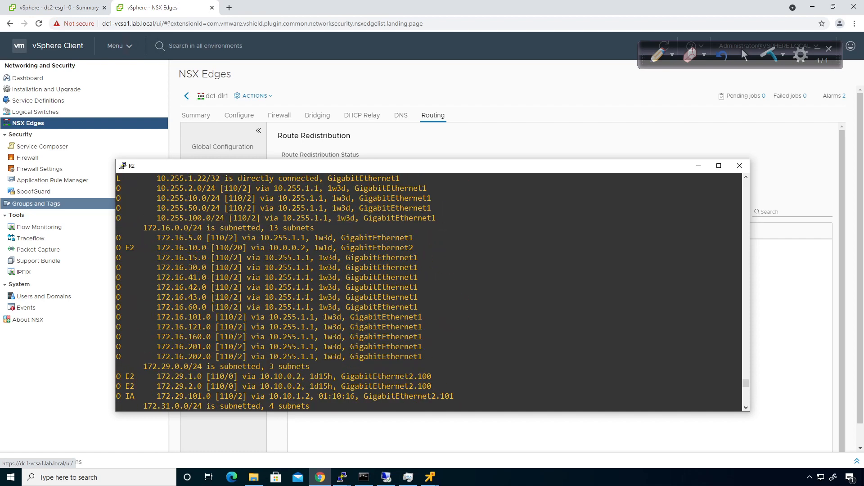
{"action": "scroll", "coordinate": [293, 306], "scroll_direction": "down", "scroll_amount": 4}
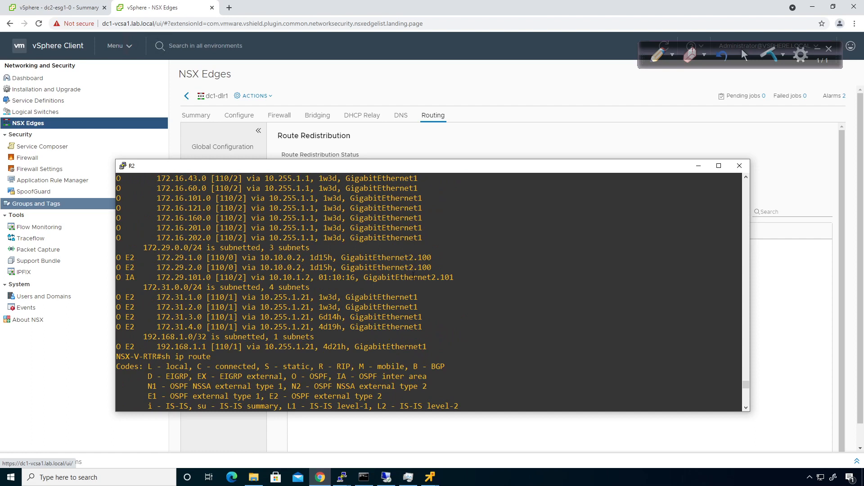
- Highlight R2's routes to 172.29.101.0, 172.29.1.0 and 172.29.2.0
{"action": "left_click_drag", "start_coordinate": [465, 278], "coordinate": [293, 278]}
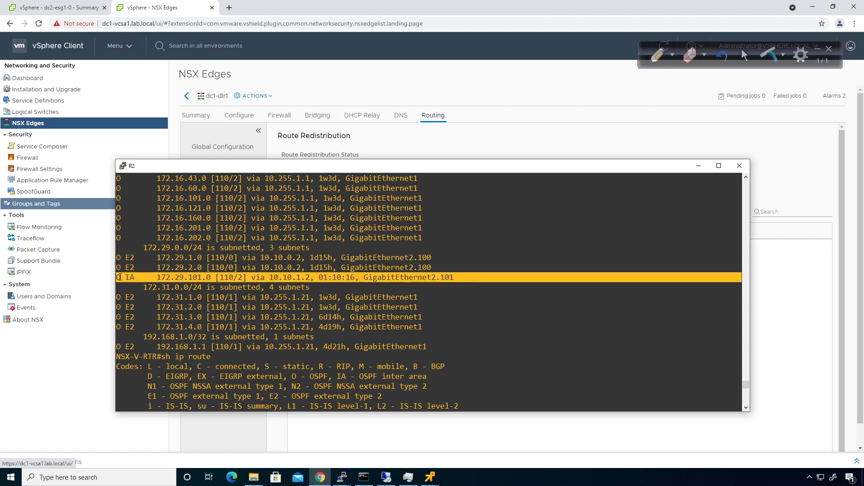
{"action": "left_click_drag", "start_coordinate": [438, 266], "coordinate": [120, 257]}
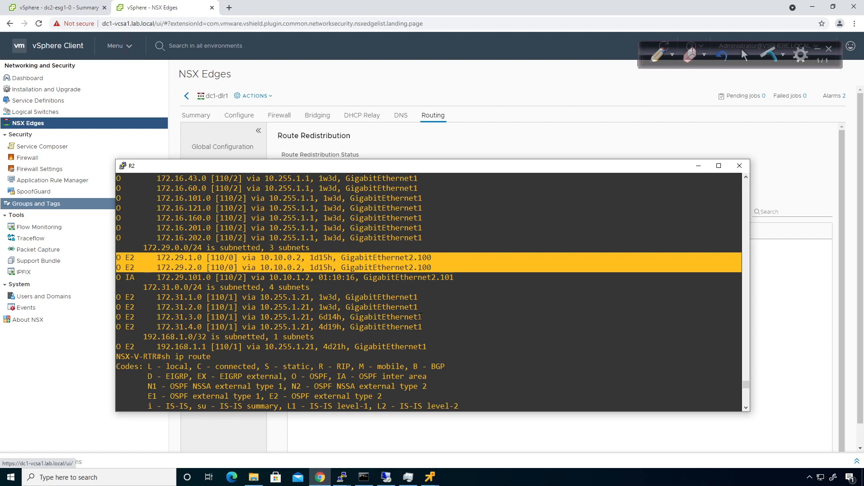
{"action": "left_click", "coordinate": [383, 303]}
{"action": "left_click_drag", "start_coordinate": [445, 268], "coordinate": [118, 217]}
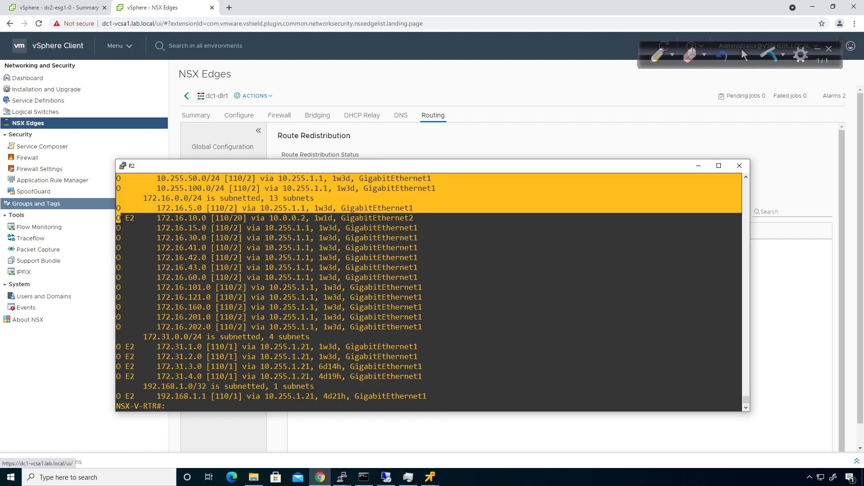
{"action": "left_click", "coordinate": [572, 332]}
{"action": "scroll", "coordinate": [395, 332], "scroll_direction": "up", "scroll_amount": 20}
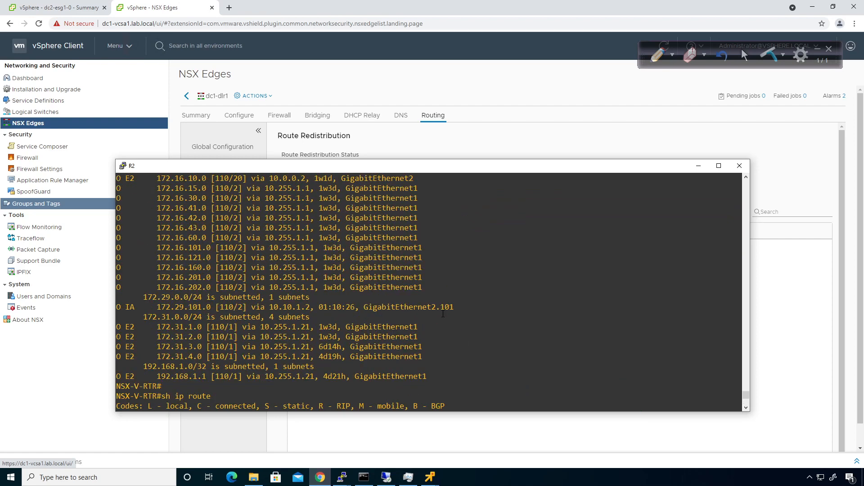
{"action": "left_click_drag", "start_coordinate": [465, 309], "coordinate": [119, 308]}
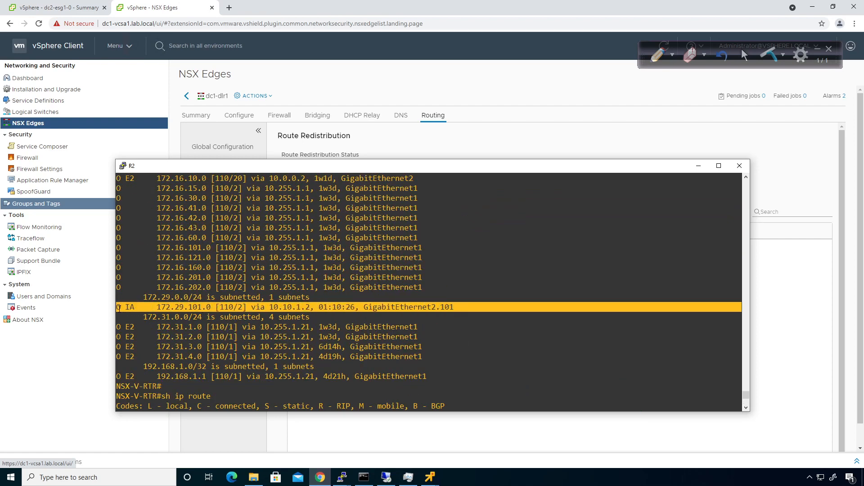
{"action": "left_click", "coordinate": [491, 347]}
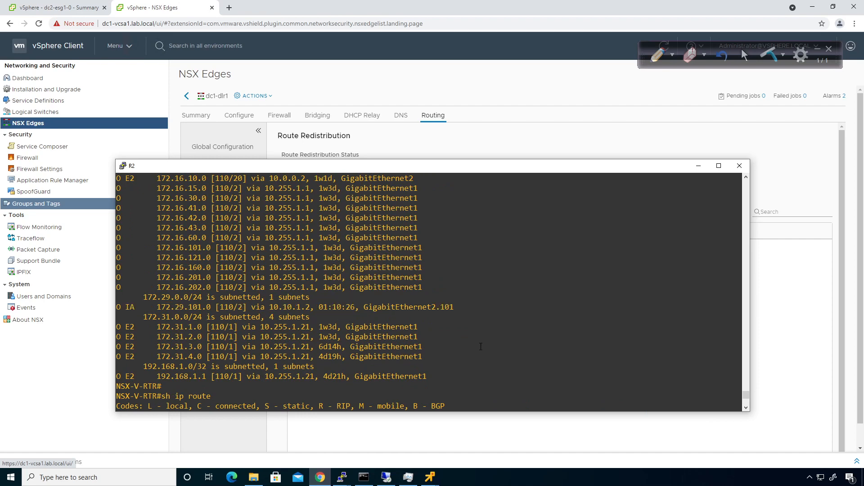
{"action": "scroll", "coordinate": [480, 347], "scroll_direction": "down", "scroll_amount": 20}
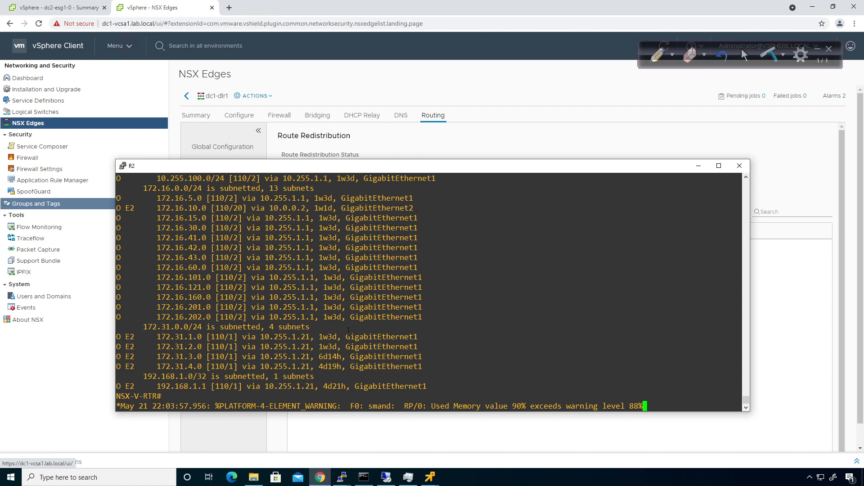
{"action": "key", "text": "Return"}
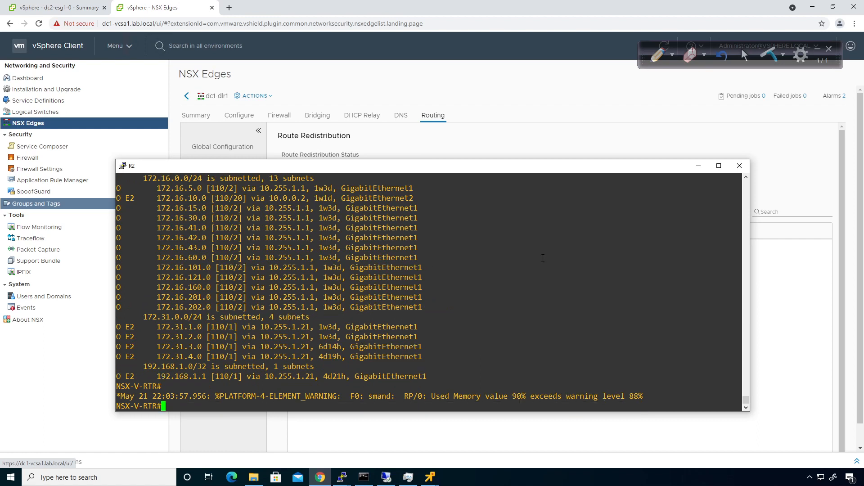
- Acknowledge the connection-aborted error and close the 172.29.1.254 PuTTY session
{"action": "left_click", "coordinate": [477, 90]}
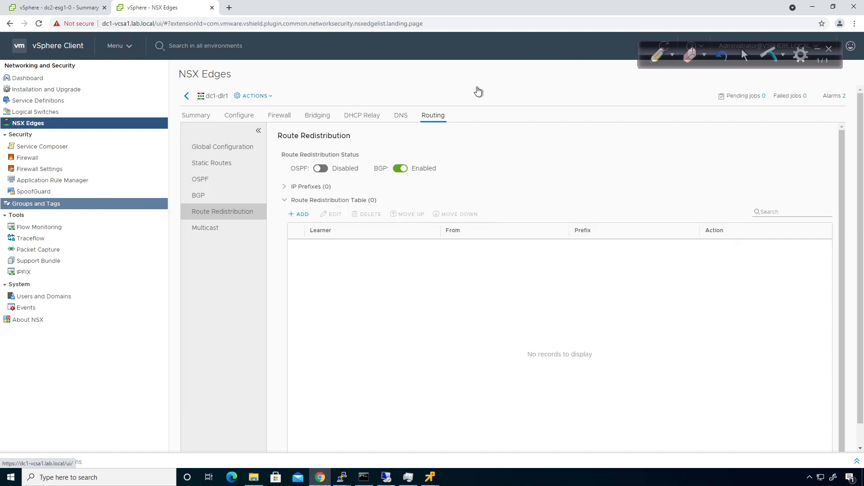
{"action": "mouse_move", "coordinate": [342, 478]}
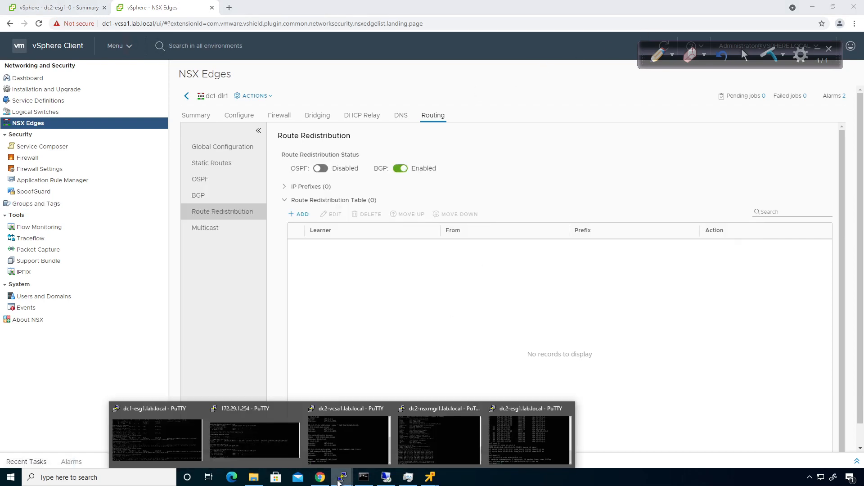
{"action": "left_click", "coordinate": [277, 459]}
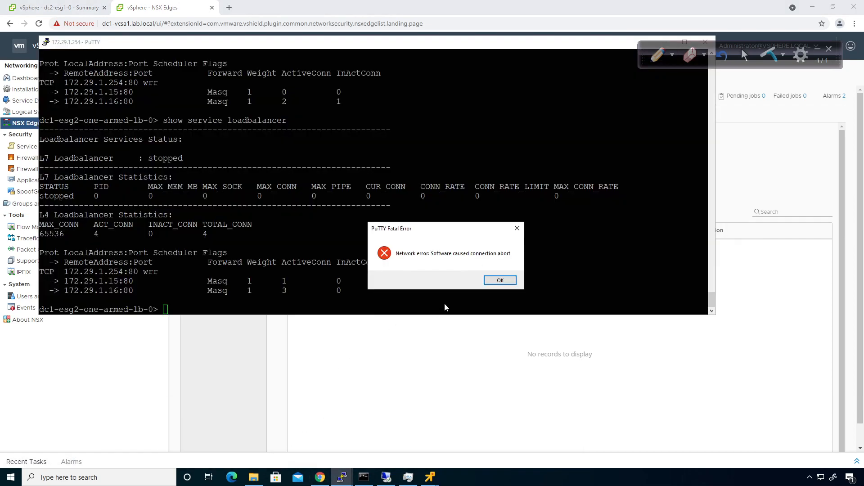
{"action": "left_click", "coordinate": [499, 280]}
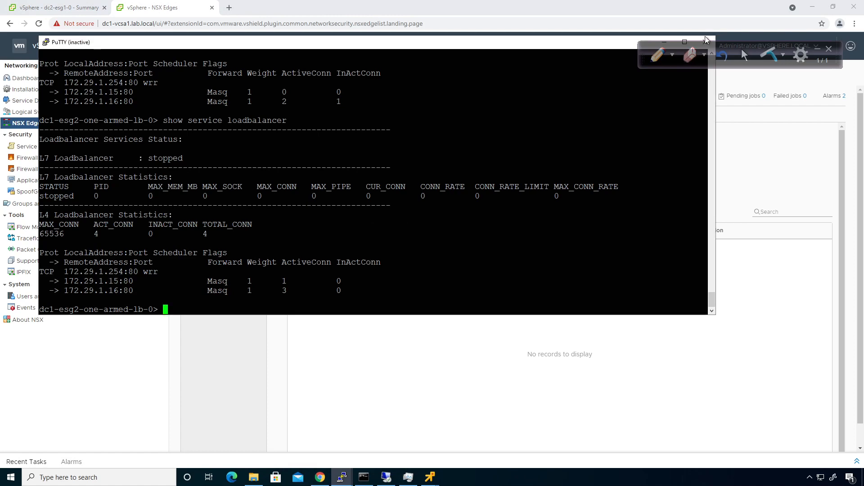
{"action": "left_click", "coordinate": [314, 404]}
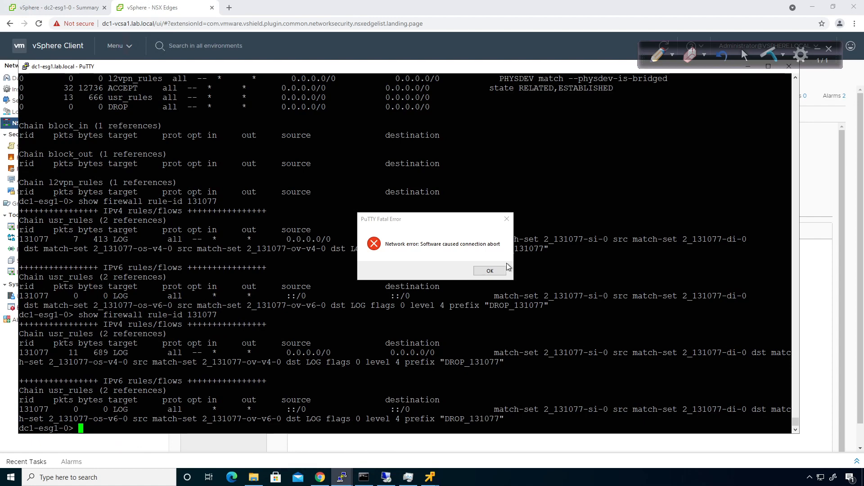
- Close the dead dc1-esg1 session and the dc2-vcsa1 PuTTY session
{"action": "left_click", "coordinate": [492, 271]}
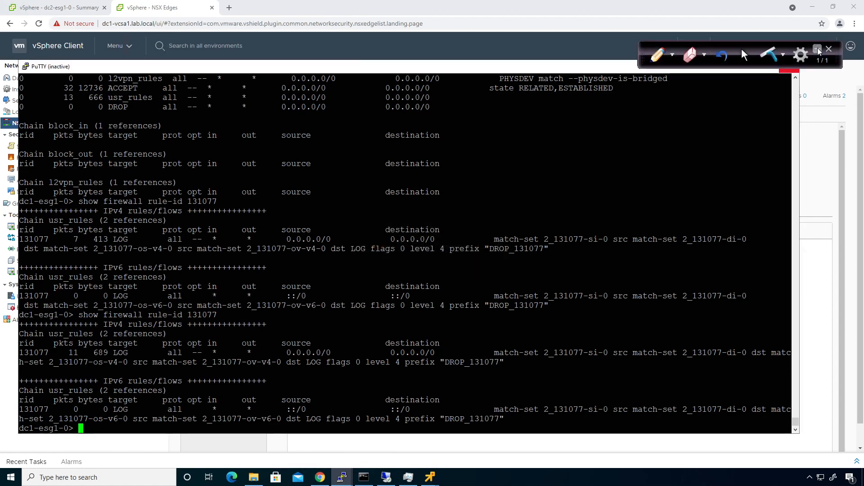
{"action": "left_click", "coordinate": [790, 66]}
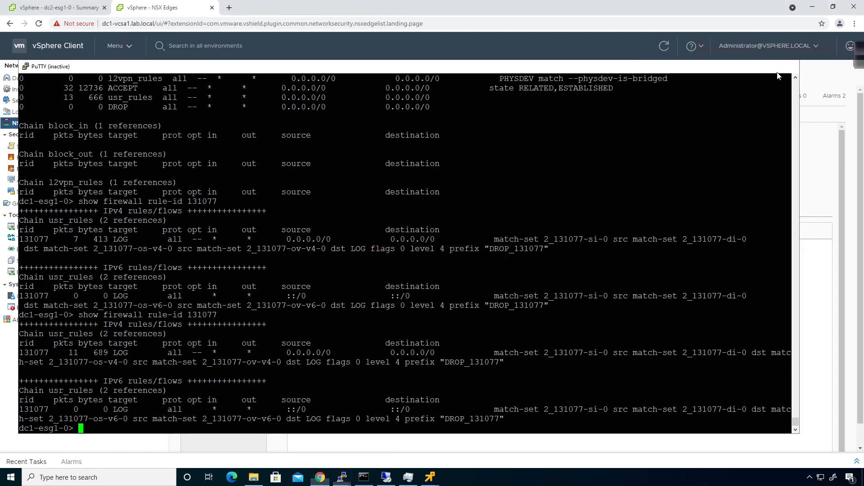
{"action": "left_click", "coordinate": [341, 477]}
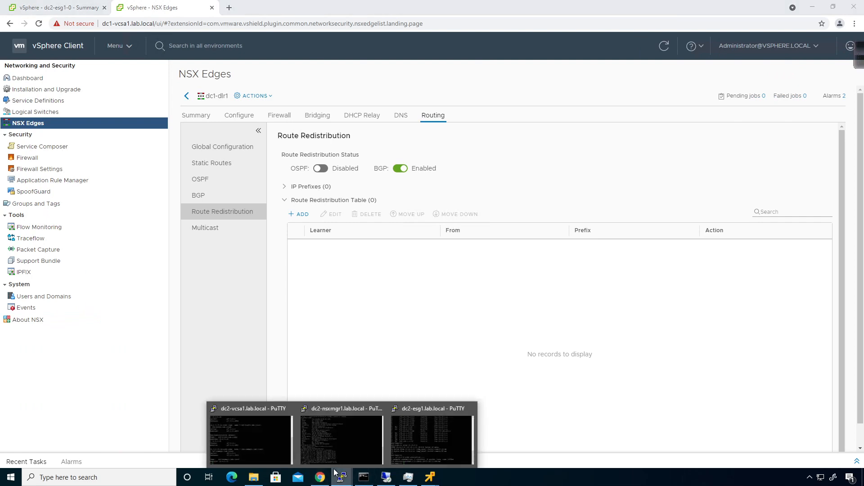
{"action": "left_click", "coordinate": [254, 423]}
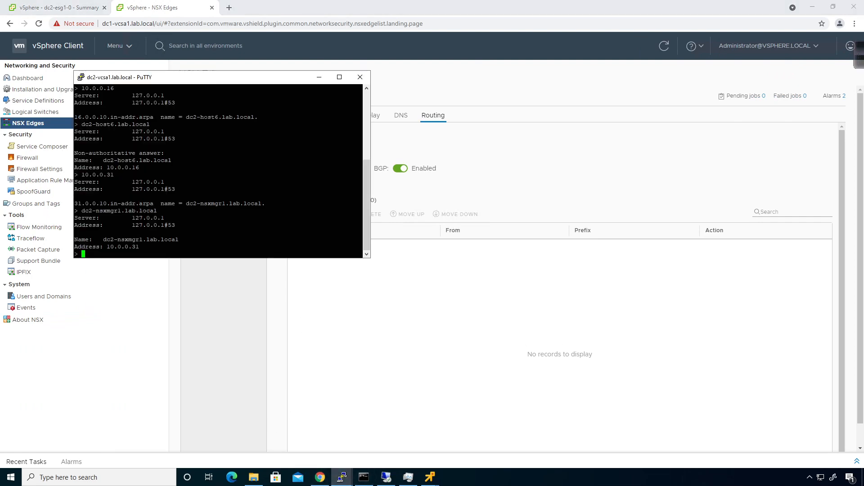
{"action": "key", "text": "Return"}
{"action": "key", "text": "Return"}
{"action": "key", "text": "Return"}
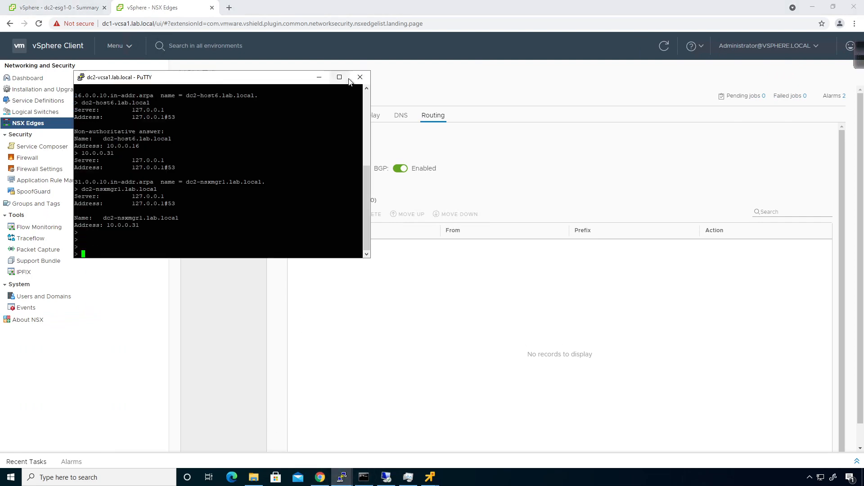
{"action": "left_click", "coordinate": [356, 78]}
{"action": "left_click", "coordinate": [441, 271]}
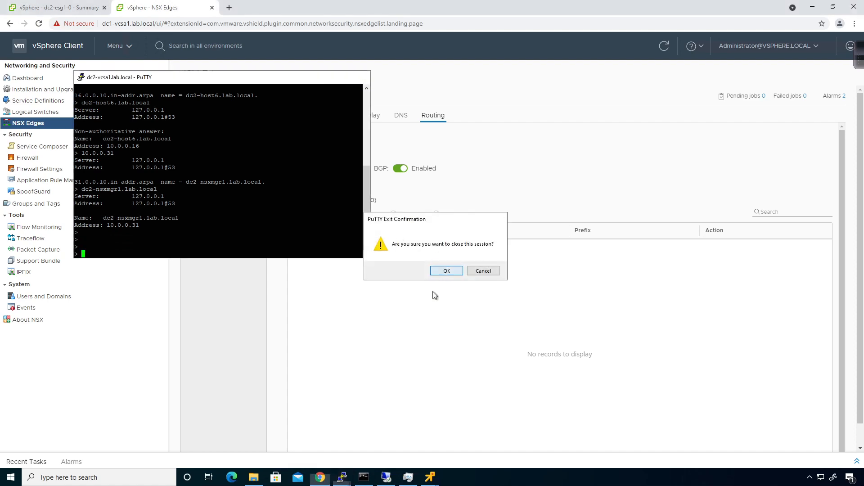
- Close the dc2-nsxmgr1 PuTTY session
{"action": "mouse_move", "coordinate": [351, 478]}
{"action": "left_click", "coordinate": [329, 445]}
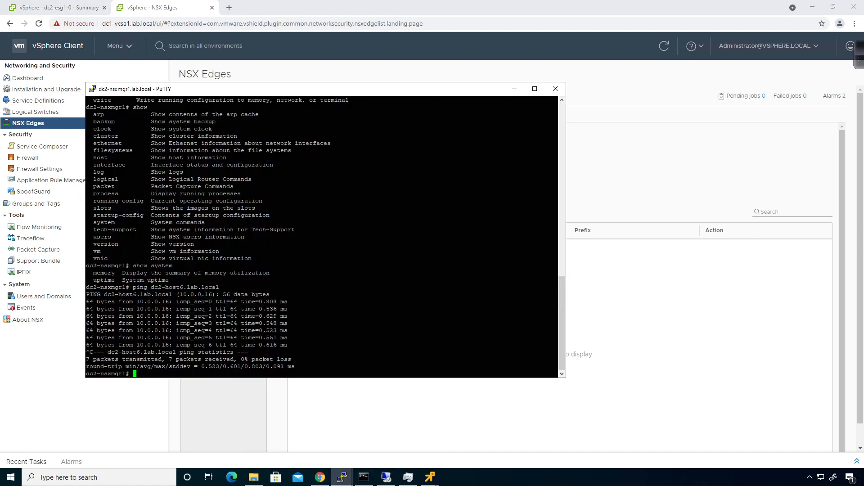
{"action": "left_click", "coordinate": [557, 92]}
{"action": "left_click", "coordinate": [443, 271]}
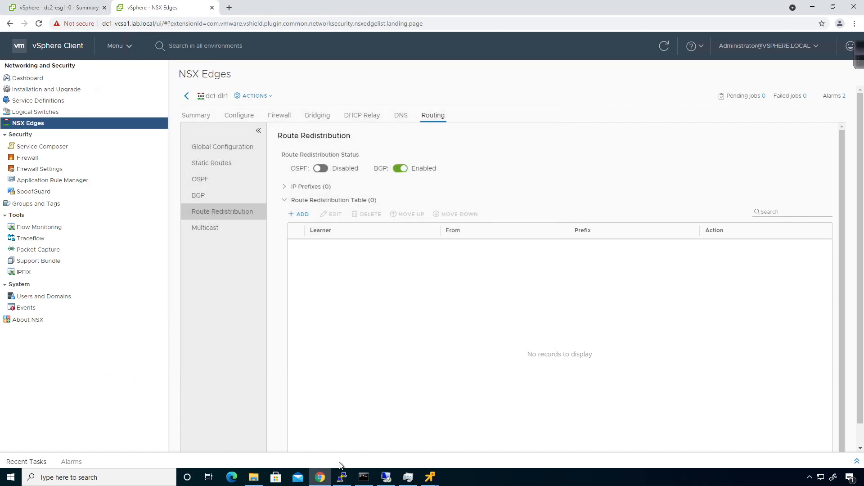
- List dc2-esg1's full routing table with 'show ip route', noting the 172.29.101.0/24 route
{"action": "left_click", "coordinate": [342, 477]}
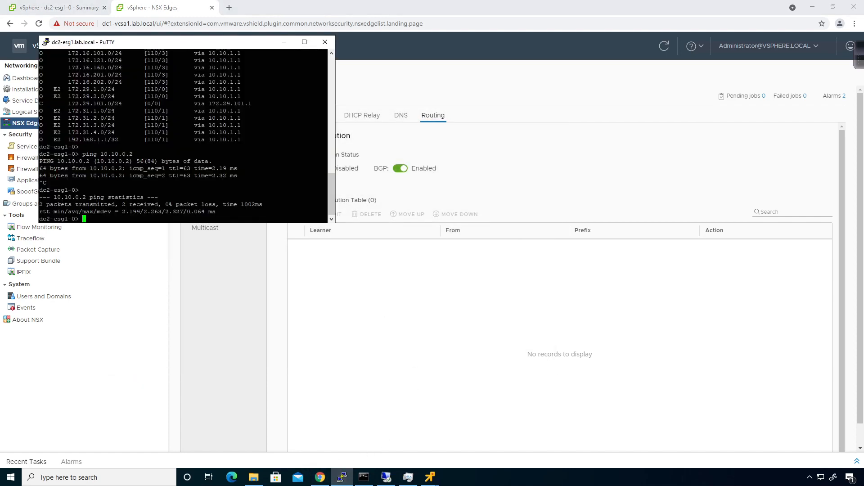
{"action": "key", "text": "Return"}
{"action": "key", "text": "Return"}
{"action": "key", "text": "Return"}
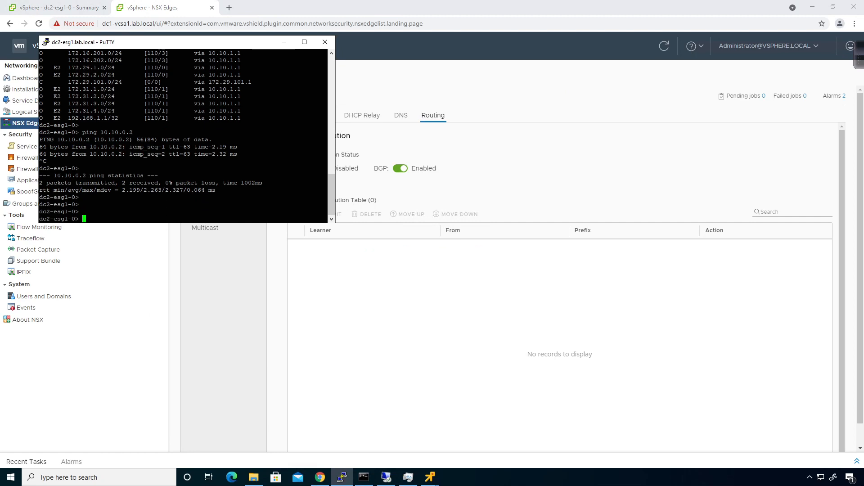
{"action": "type", "text": "show ip route"}
{"action": "key", "text": "Return"}
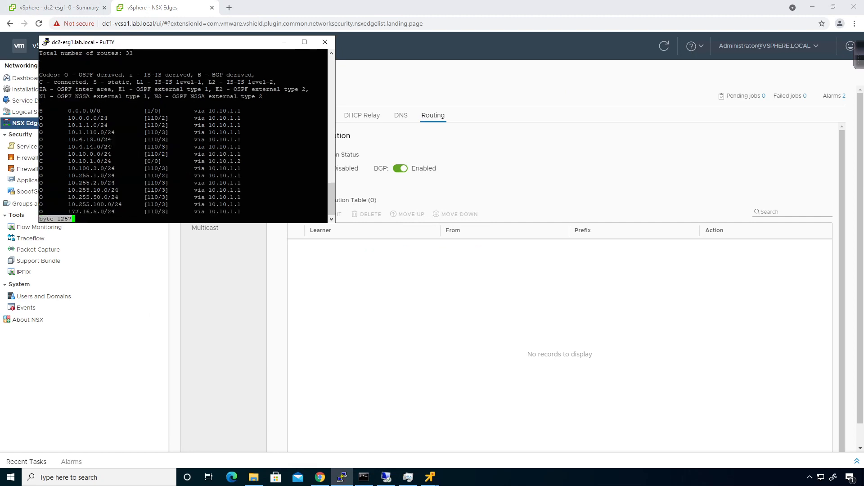
{"action": "key", "text": "space"}
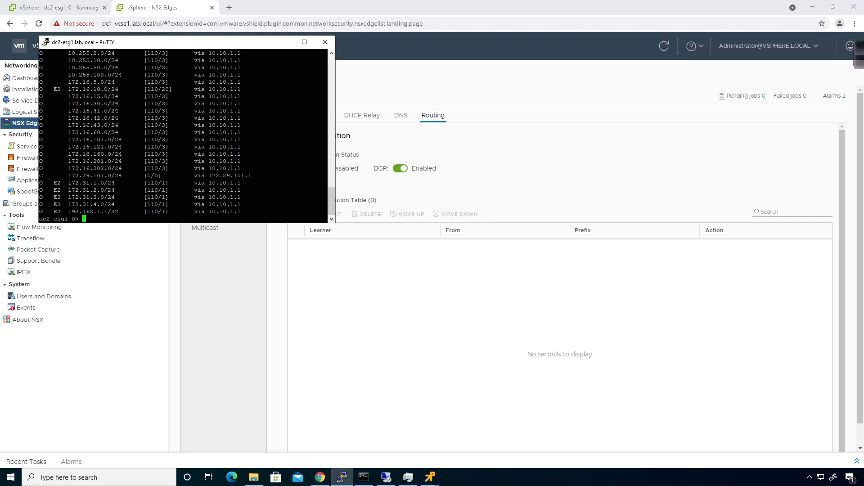
{"action": "left_click_drag", "start_coordinate": [266, 175], "coordinate": [37, 176]}
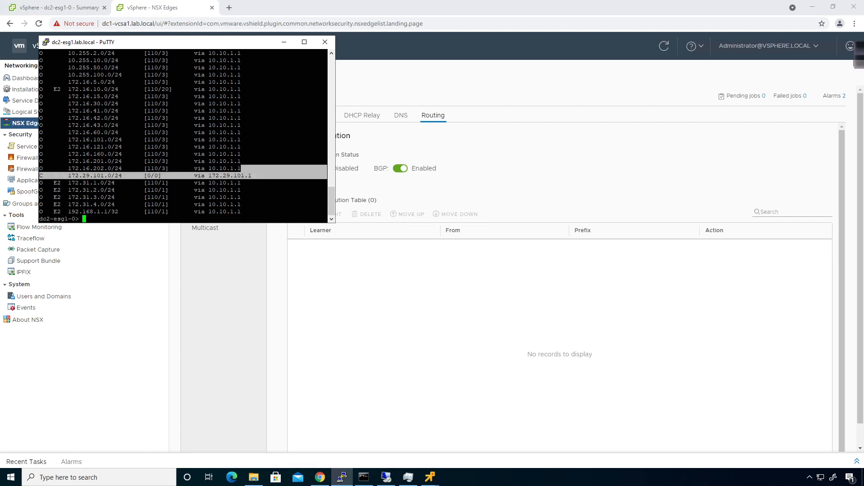
{"action": "left_click", "coordinate": [91, 177]}
- Ping 10.10.0.2 from dc2-esg1 and stop it, confirming 0% packet loss
{"action": "type", "text": "pi"}
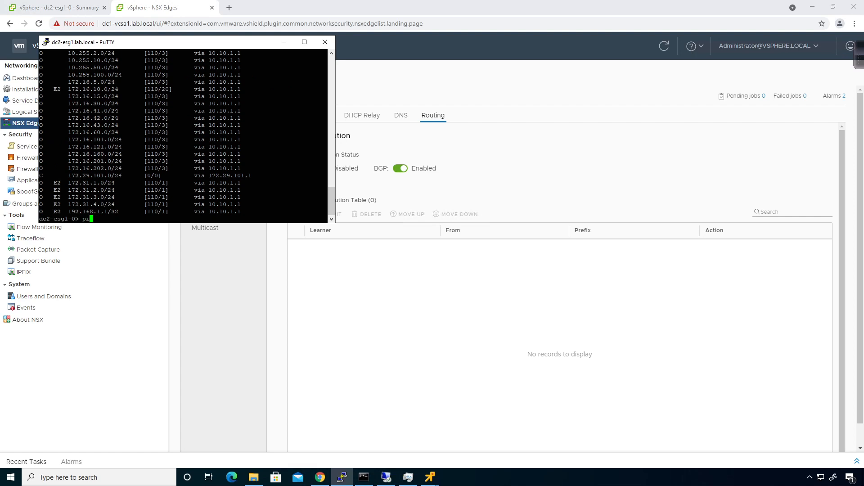
{"action": "type", "text": "ng 10.10.0.2"}
{"action": "key", "text": "Return"}
{"action": "key", "text": "ctrl+c"}
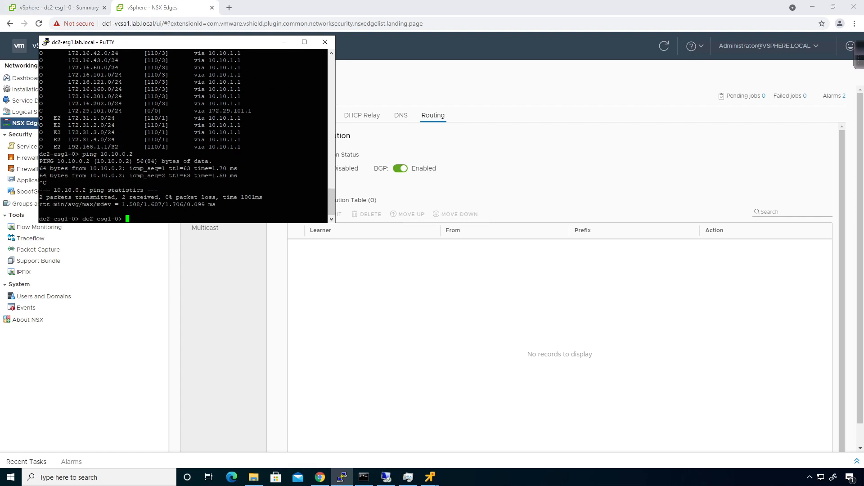
{"action": "right_click", "coordinate": [345, 481]}
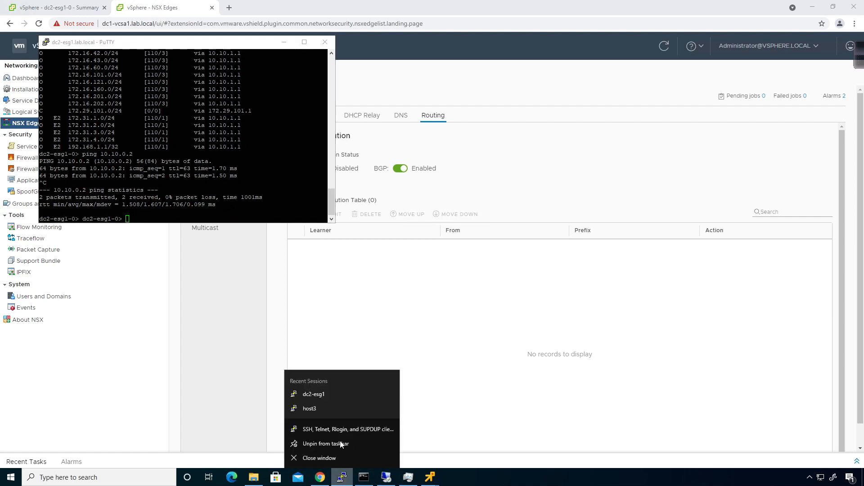
- Open a new PuTTY session to dc1-esg1 from its saved settings
{"action": "left_click", "coordinate": [339, 431]}
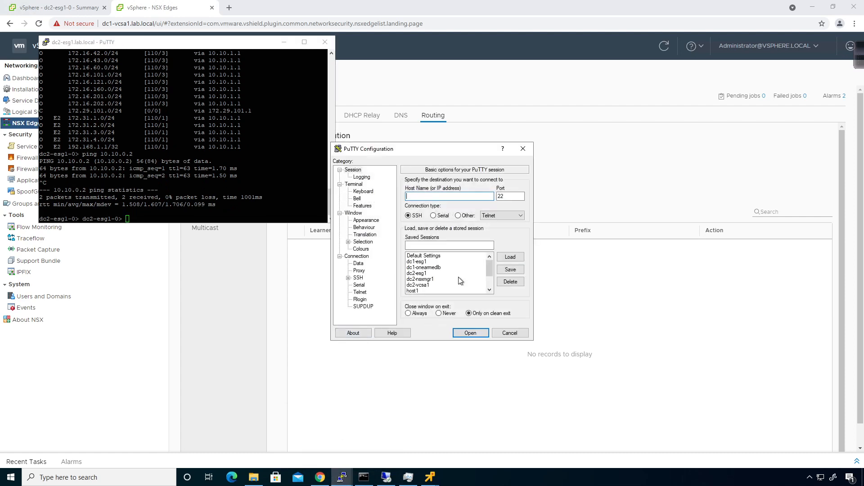
{"action": "left_click", "coordinate": [430, 262]}
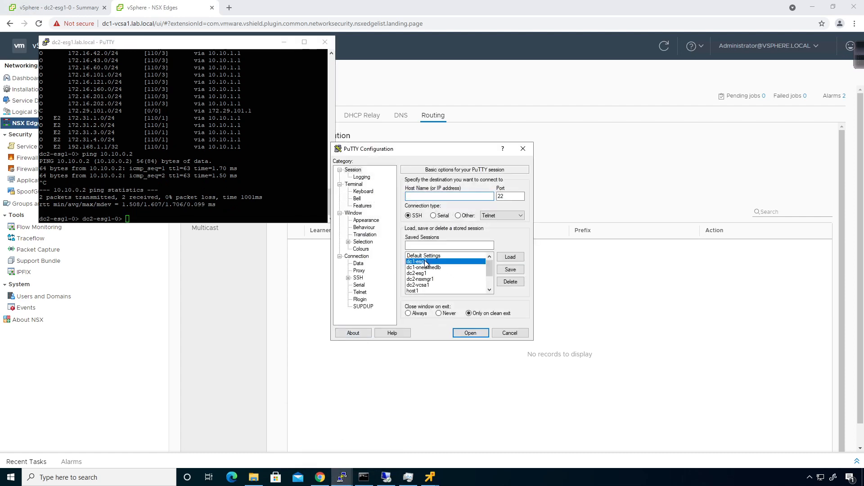
{"action": "left_click", "coordinate": [503, 258]}
{"action": "left_click", "coordinate": [458, 334]}
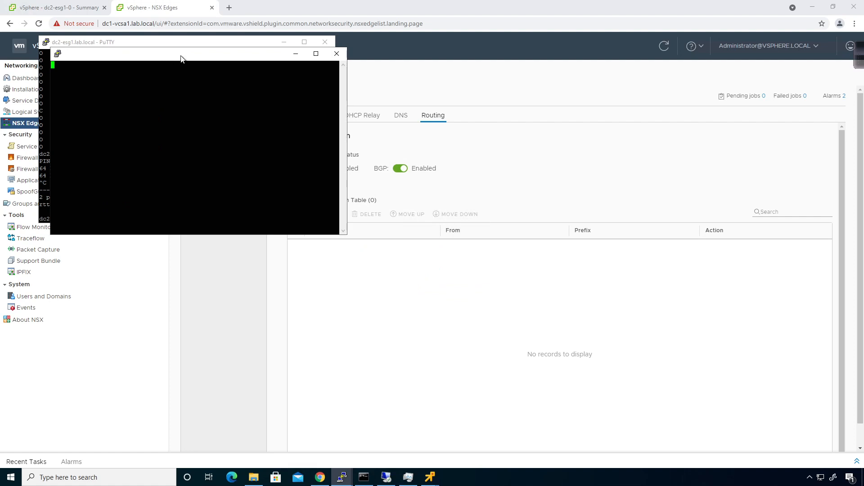
{"action": "left_click_drag", "start_coordinate": [183, 58], "coordinate": [308, 117]}
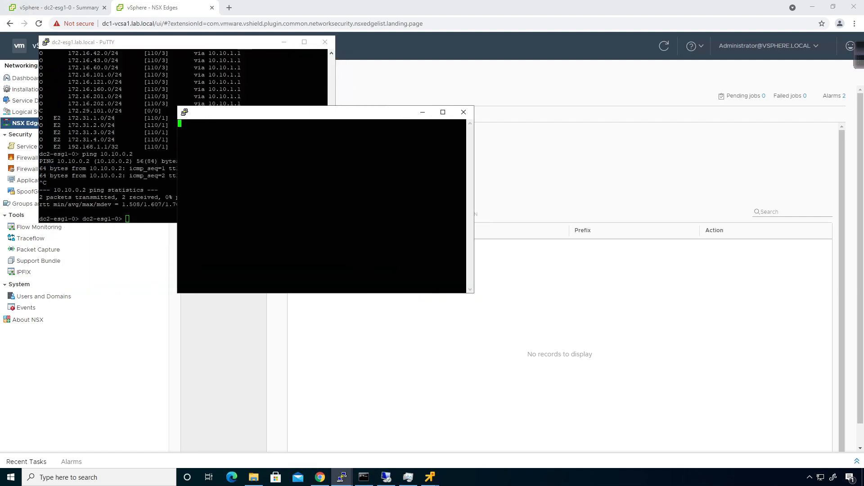
- Ping dc1-esg1.lab.local from Command Prompt, getting replies with 0% loss
{"action": "left_click", "coordinate": [364, 478]}
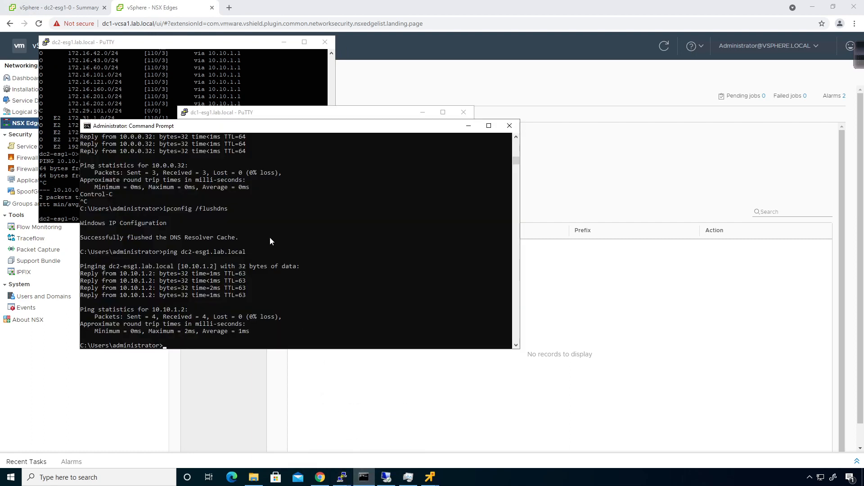
{"action": "key", "text": "Up"}
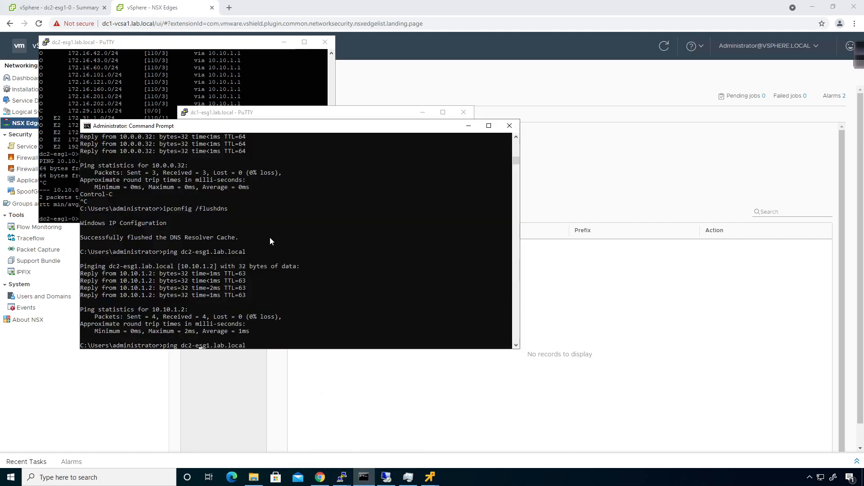
{"action": "key", "text": "Left"}
{"action": "key", "text": "Left"}
{"action": "key", "text": "BackSpace"}
{"action": "type", "text": "1"}
{"action": "key", "text": "Return"}
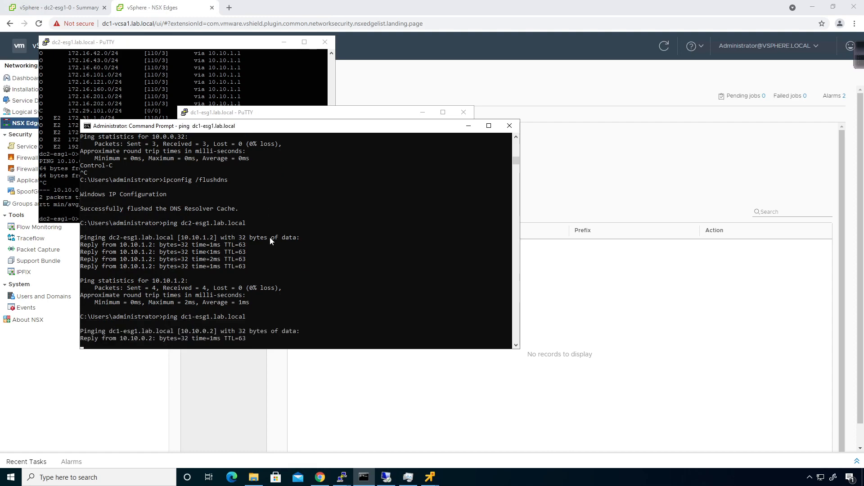
{"action": "left_click", "coordinate": [328, 110]}
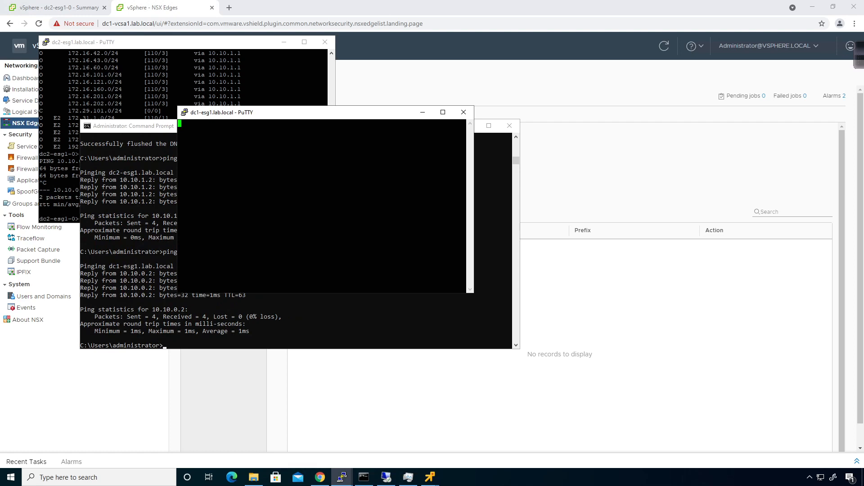
{"action": "left_click", "coordinate": [369, 385]}
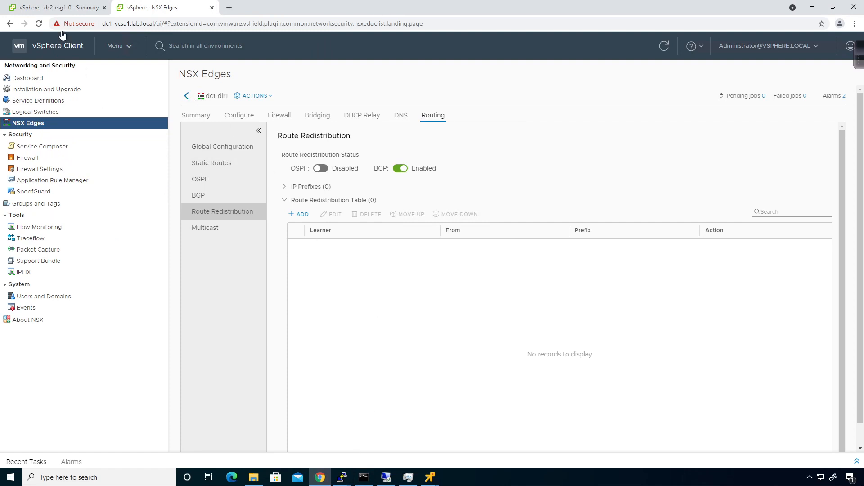
- Open a web console on dc1-esg1-0 and run 'show ip route' to list its 33 routes
{"action": "left_click", "coordinate": [36, 7]}
{"action": "left_click", "coordinate": [74, 265]}
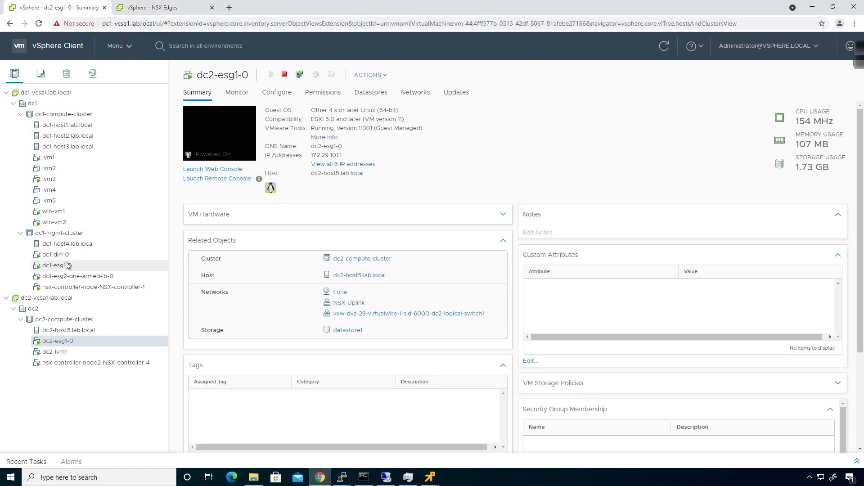
{"action": "left_click", "coordinate": [220, 169]}
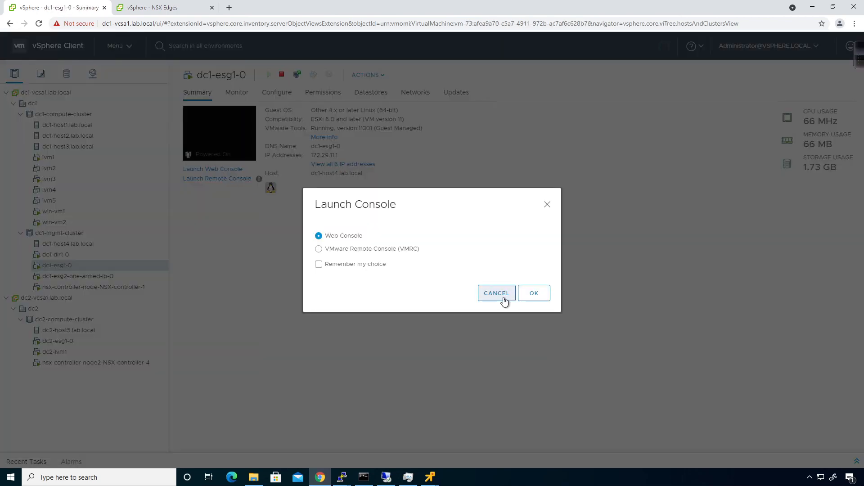
{"action": "left_click", "coordinate": [544, 298]}
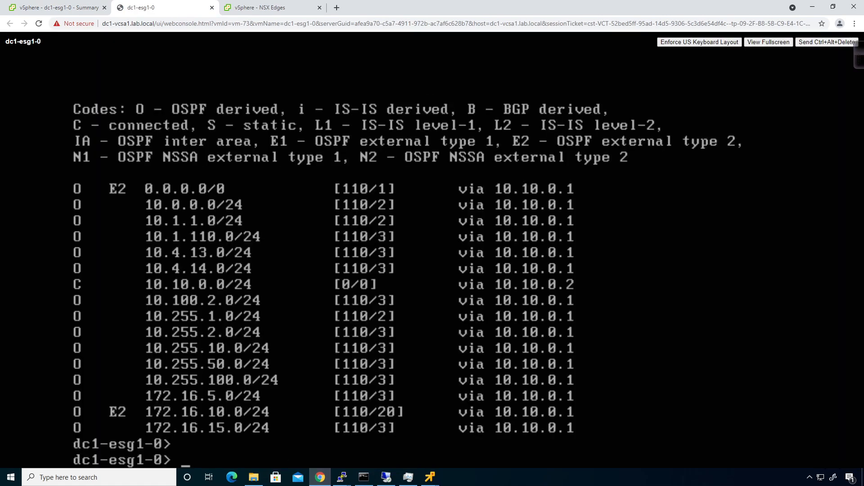
{"action": "type", "text": "show ip route"}
{"action": "key", "text": "Return"}
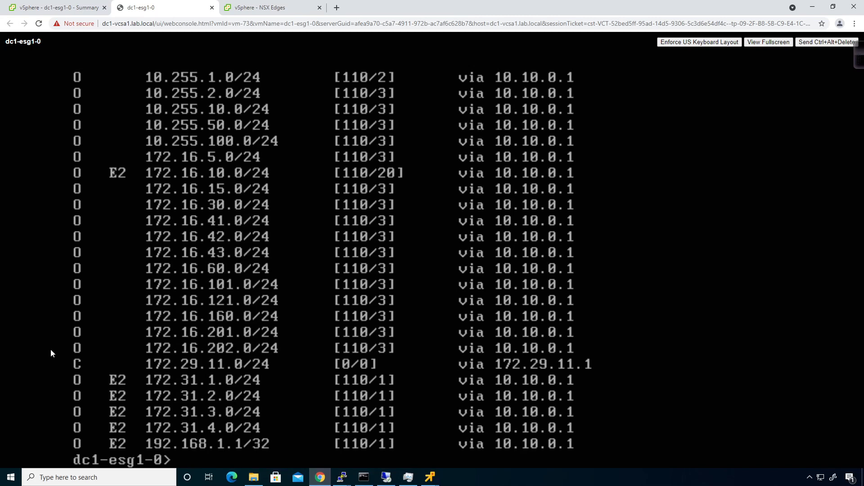
{"action": "left_click", "coordinate": [239, 9]}
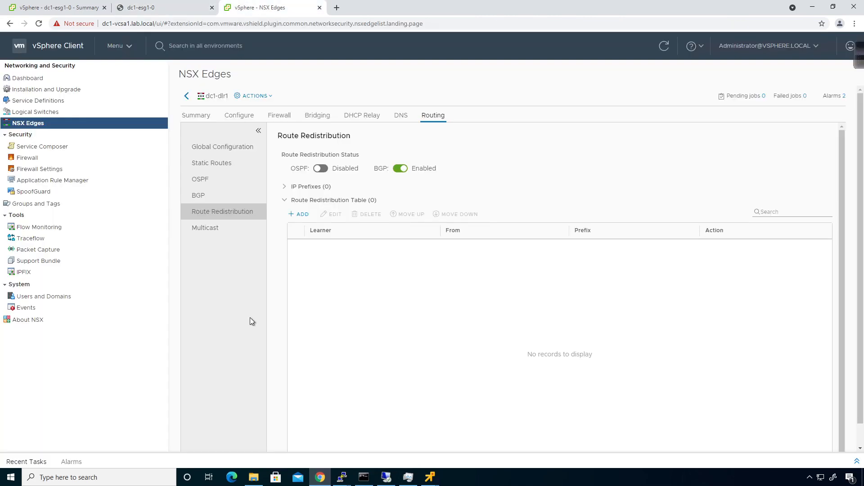
- Open the edge-2 dc1-esg1 summary, then run 'show ipset' on dc2-esg1
{"action": "left_click", "coordinate": [185, 96]}
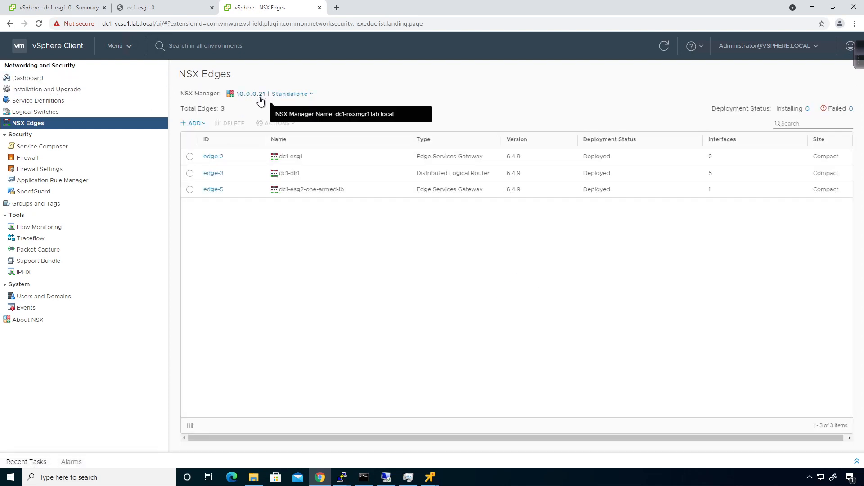
{"action": "left_click", "coordinate": [218, 159]}
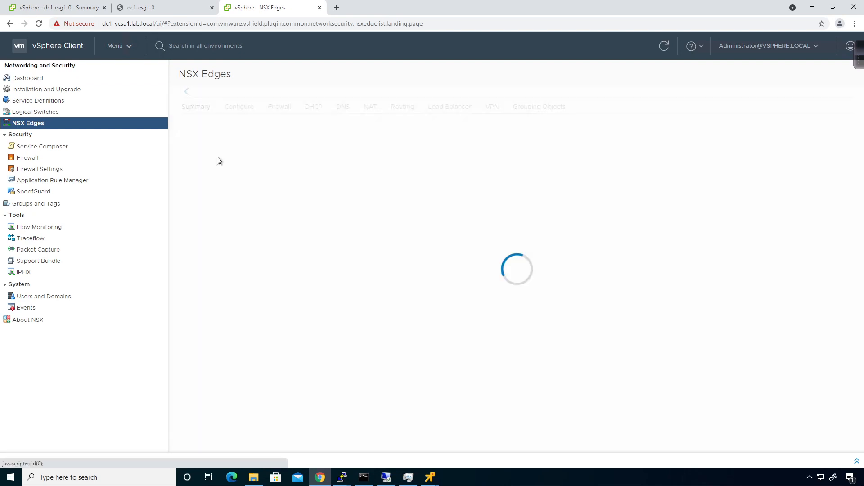
{"action": "mouse_move", "coordinate": [338, 478]}
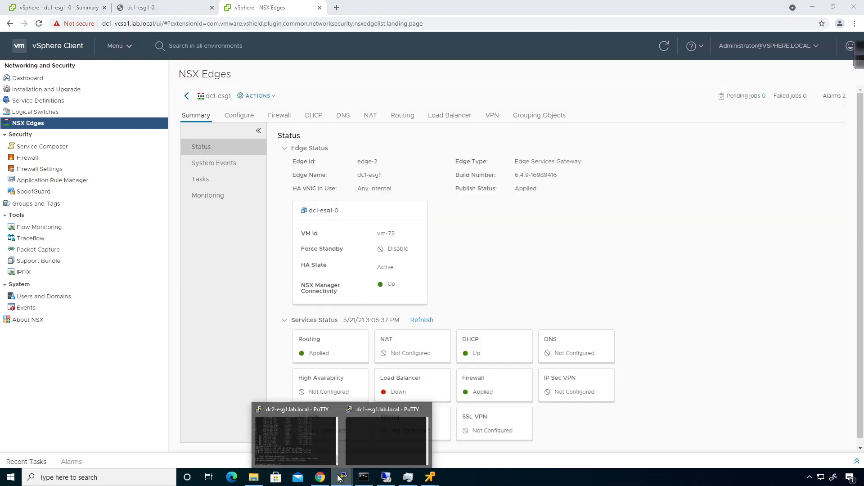
{"action": "left_click", "coordinate": [303, 448]}
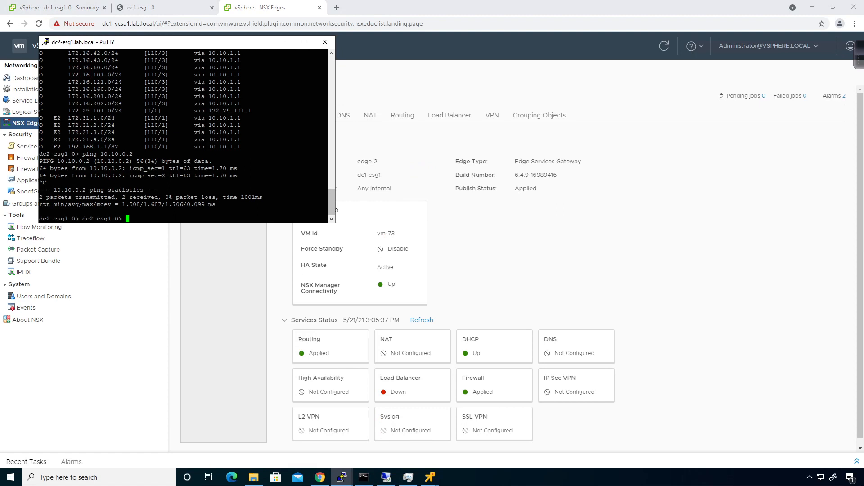
{"action": "type", "text": "show"}
{"action": "key", "text": "question"}
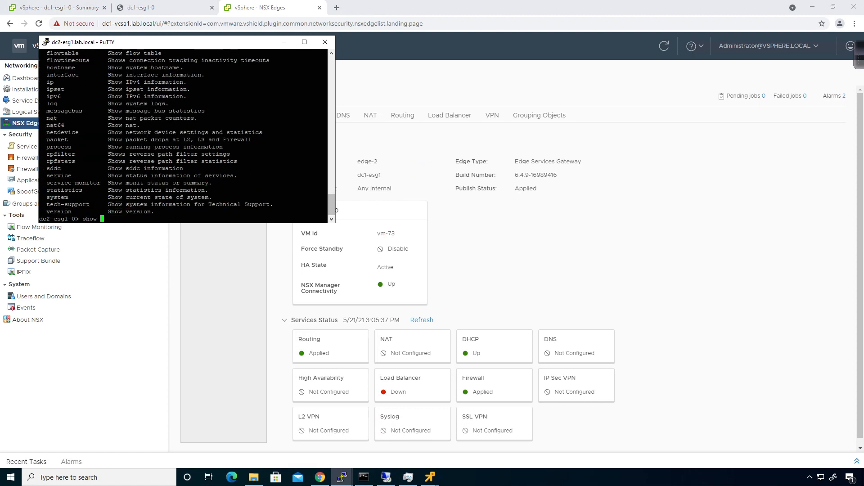
{"action": "type", "text": "ipset"}
{"action": "key", "text": "Return"}
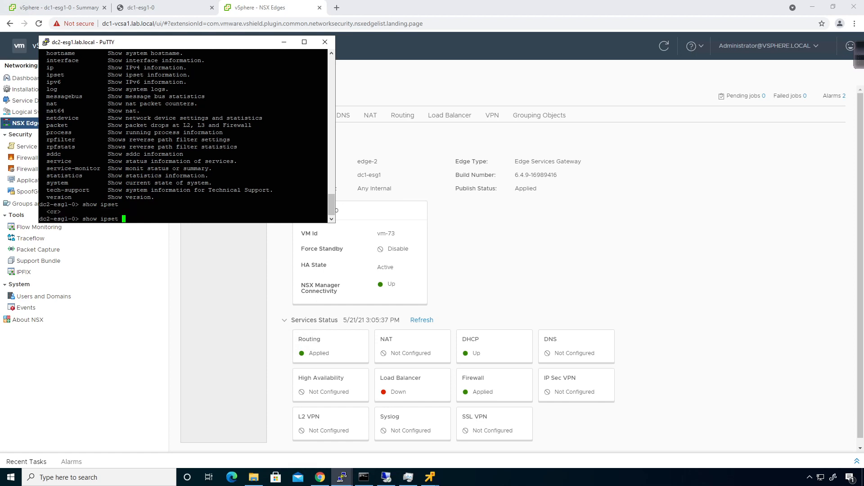
{"action": "key", "text": "q"}
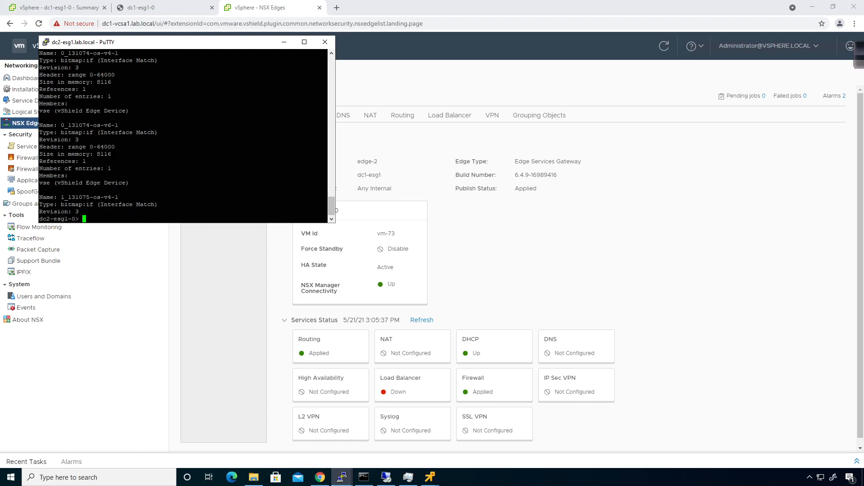
- Run 'show service ipsec' on dc2-esg1, confirming the IPSec server is not running
{"action": "left_click_drag", "start_coordinate": [248, 46], "coordinate": [537, 182]}
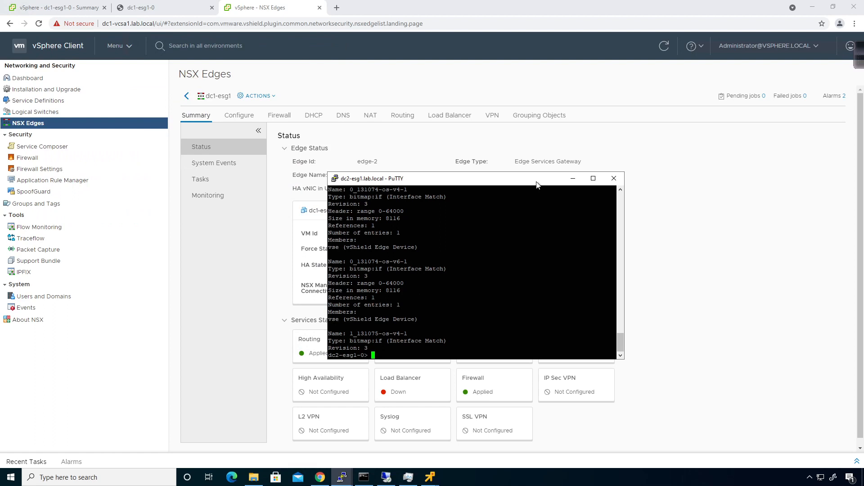
{"action": "type", "text": "show"}
{"action": "key", "text": "question"}
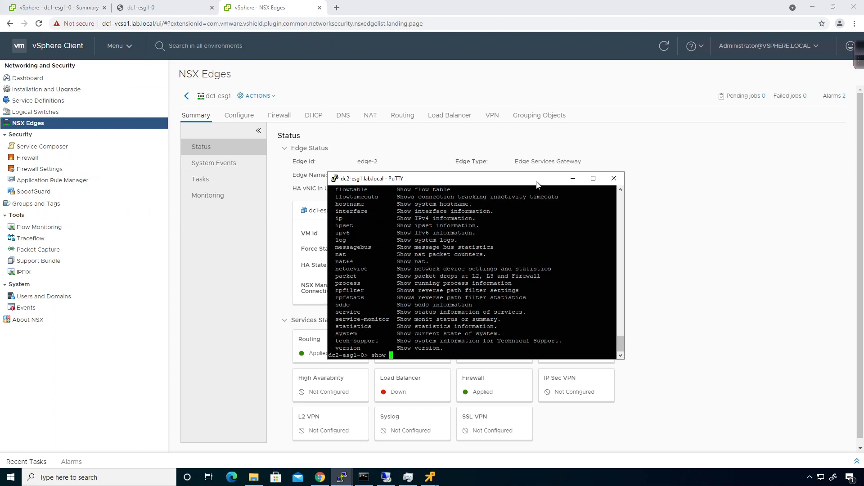
{"action": "type", "text": "service"}
{"action": "key", "text": "question"}
{"action": "key", "text": "question"}
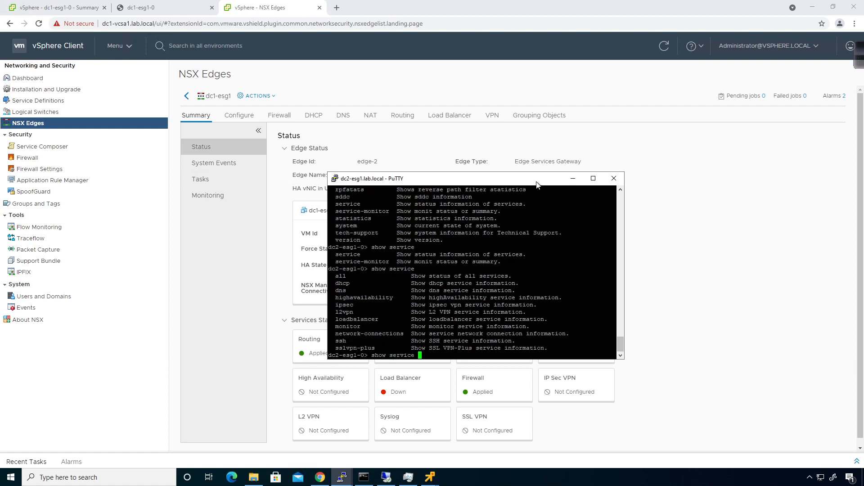
{"action": "type", "text": "ipsec"}
{"action": "key", "text": "question"}
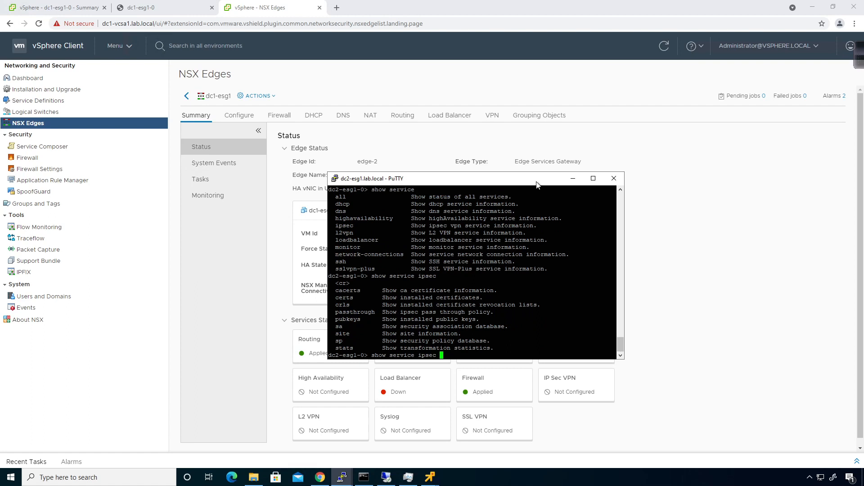
{"action": "key", "text": "Return"}
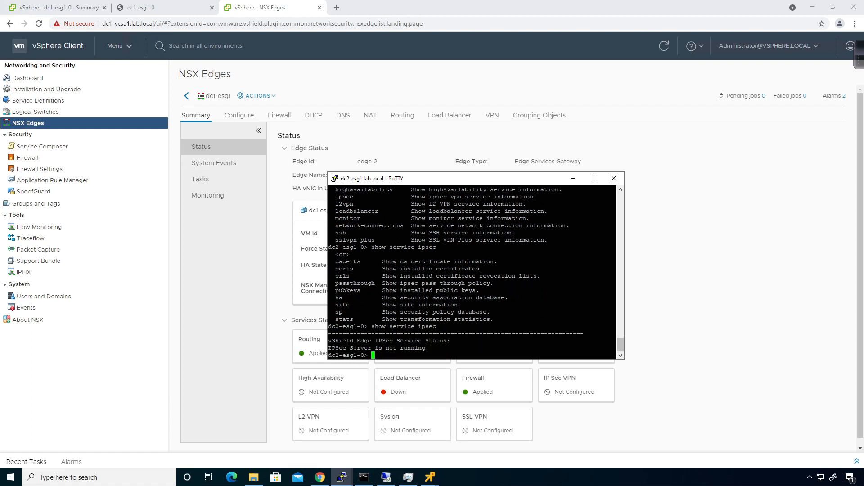
{"action": "left_click", "coordinate": [663, 243]}
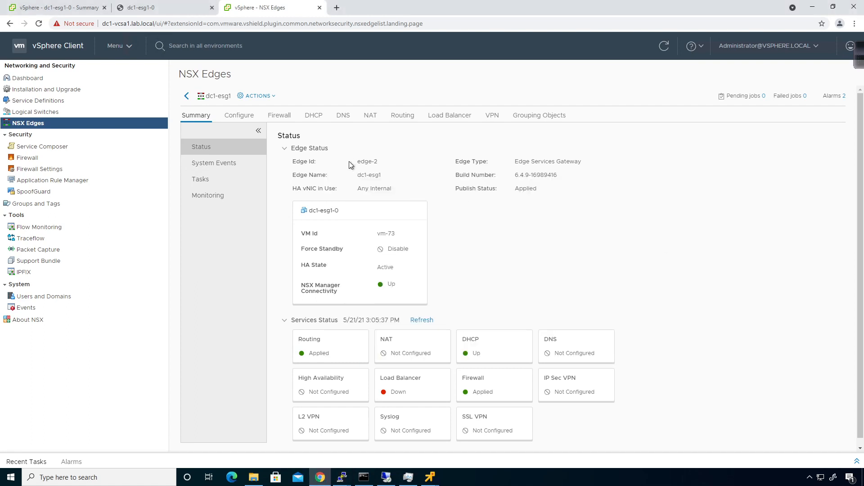
- Open dc1-esg1's IPsec VPN page and its Global Configuration editor
{"action": "left_click", "coordinate": [489, 123]}
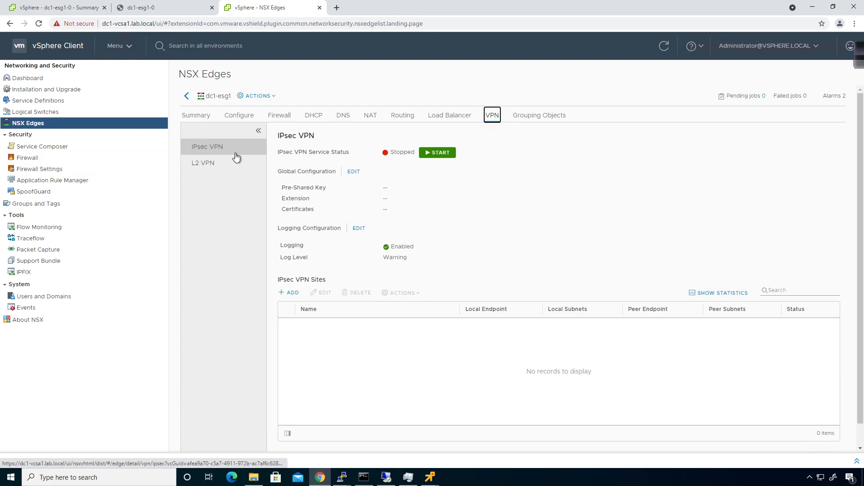
{"action": "left_click", "coordinate": [357, 173]}
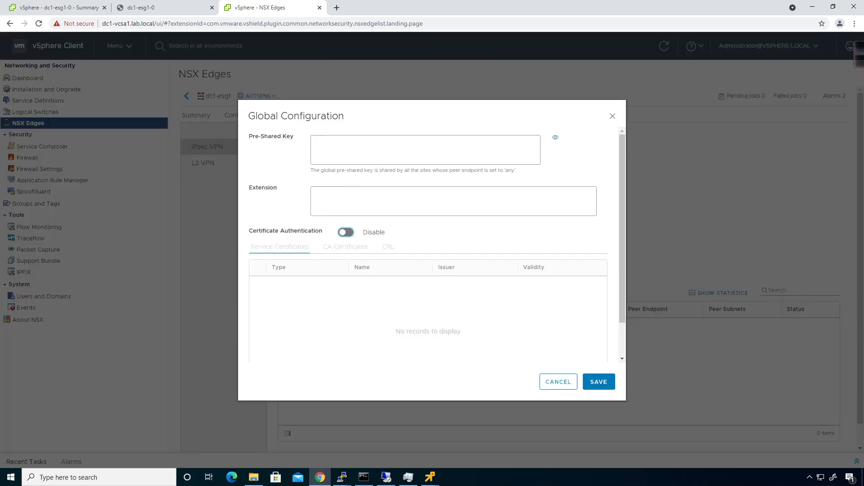
- Enter a global pre-shared key for dc1-esg1's IPsec VPN and save it
{"action": "left_click", "coordinate": [360, 149]}
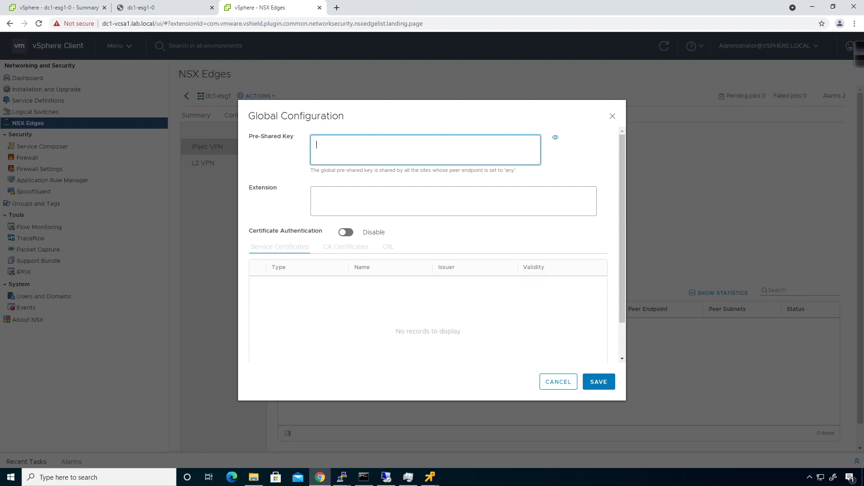
{"action": "type", "text": "••••••"}
{"action": "key", "text": "ctrl+a"}
{"action": "left_click", "coordinate": [594, 383]}
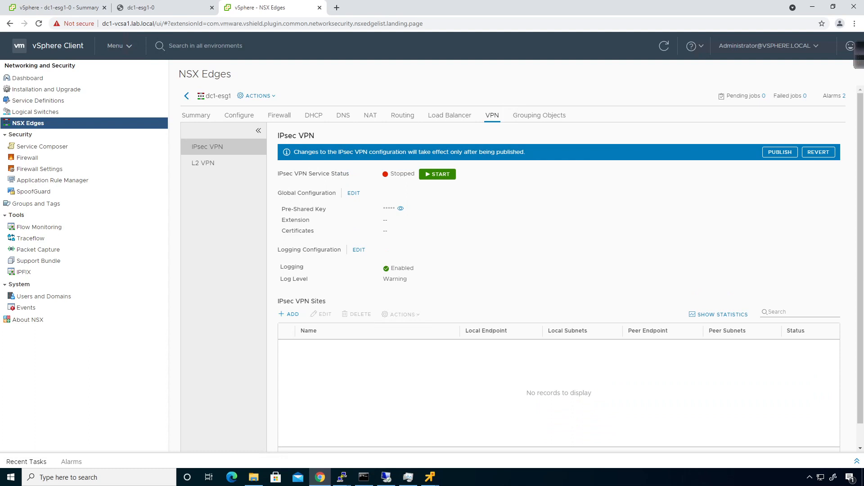
- Add a new IPsec VPN site named dc1-to-dc2-ipsec-vpn
{"action": "left_click", "coordinate": [290, 314]}
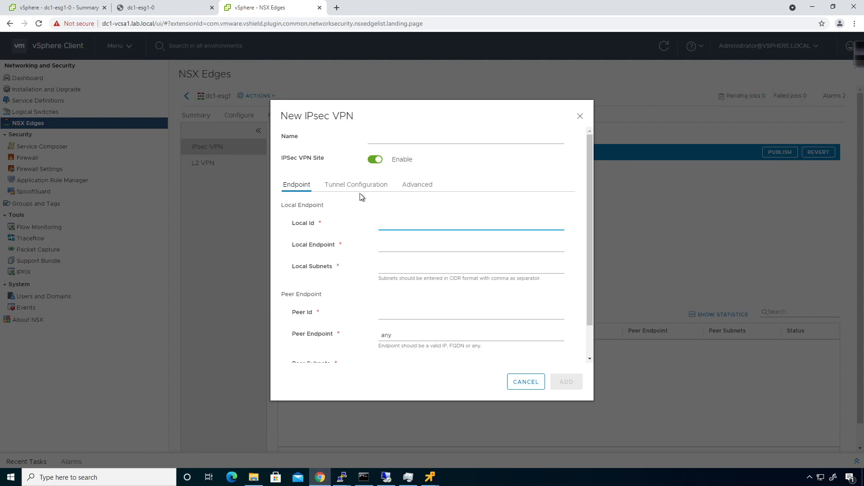
{"action": "left_click", "coordinate": [397, 136]}
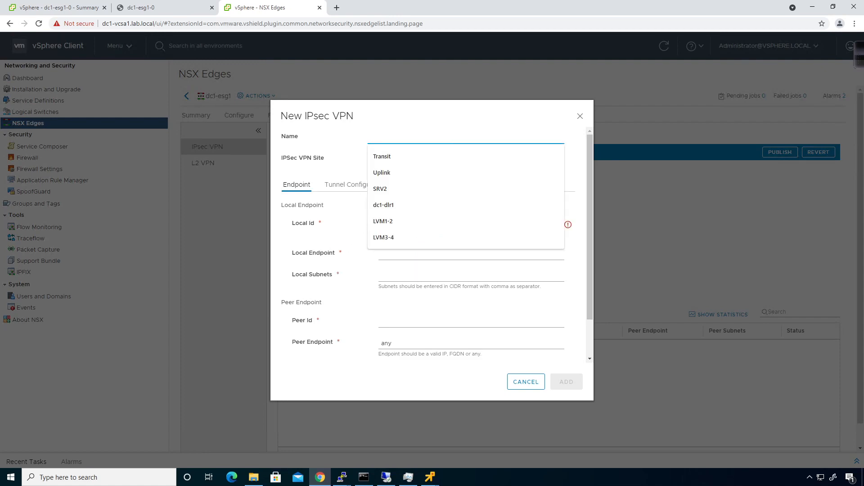
{"action": "type", "text": "dc1-t"}
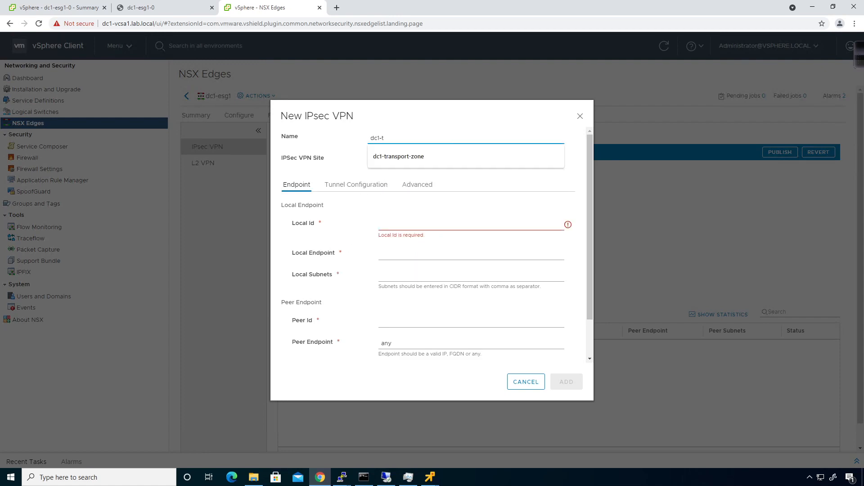
{"action": "type", "text": "o-dc2-"}
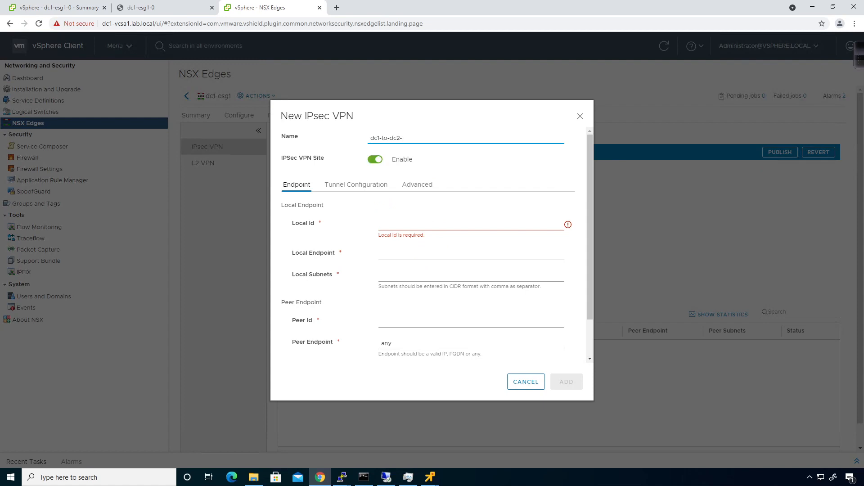
{"action": "type", "text": "ipsec-vpn"}
- Set Local Id and Endpoint 10.10.0.2 with local subnets 172.29.1.0/24 and 172.29.2.0/24
{"action": "left_click", "coordinate": [381, 225]}
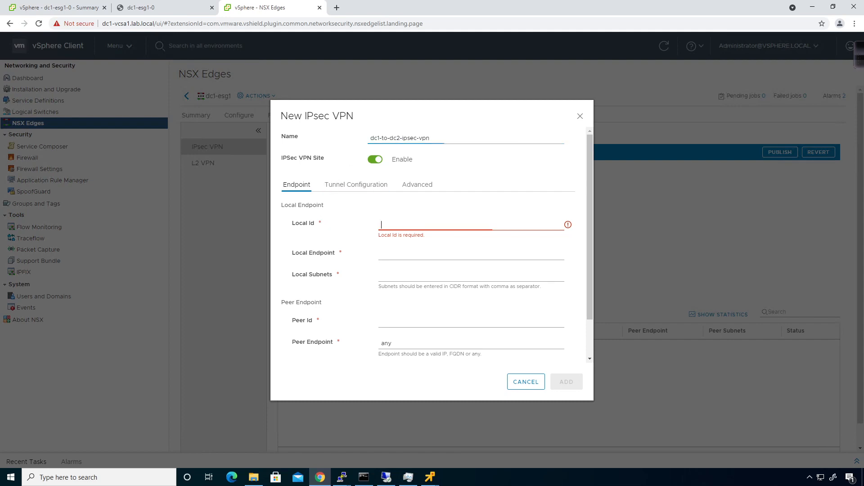
{"action": "type", "text": "10.10.0.2"}
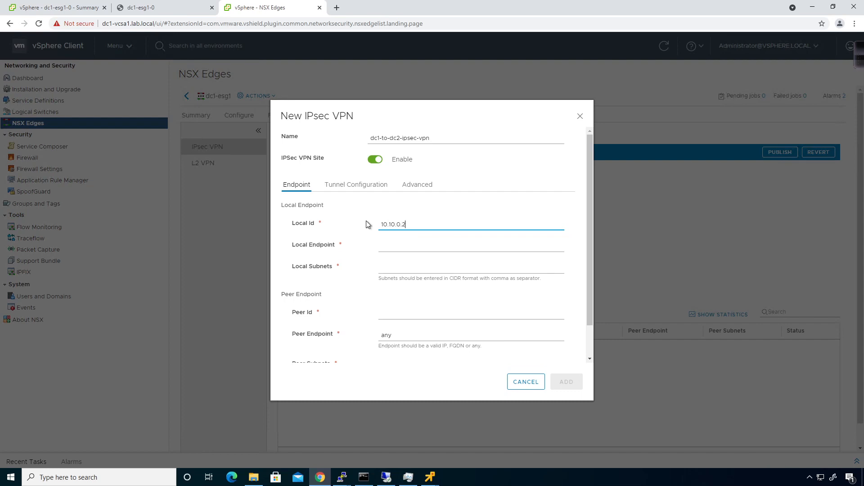
{"action": "key", "text": "Tab"}
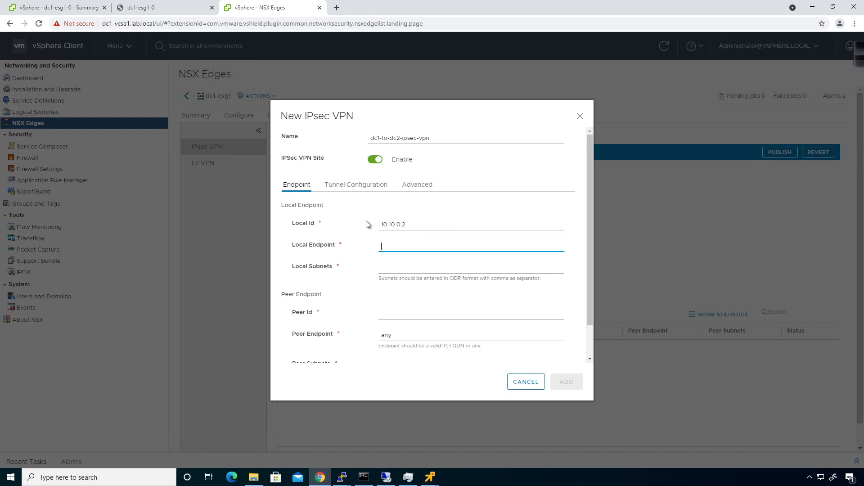
{"action": "type", "text": "10.10.0.2"}
{"action": "key", "text": "Tab"}
{"action": "type", "text": "17"}
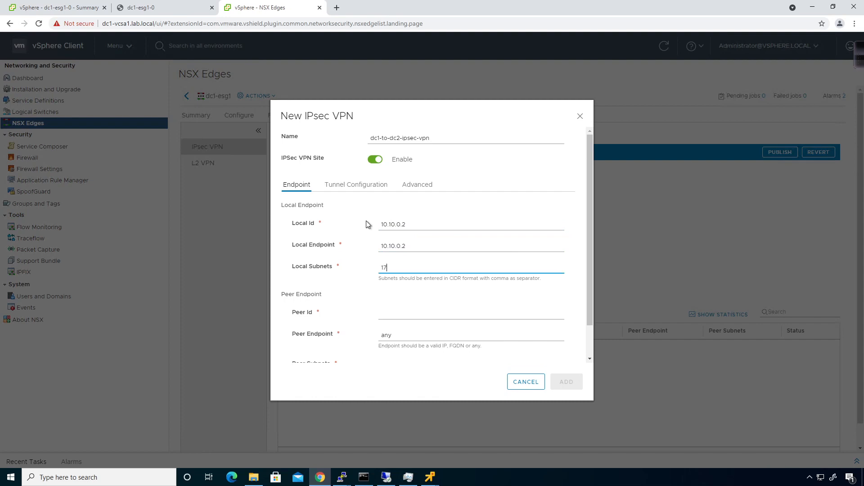
{"action": "type", "text": "2.29.1.0/24, 172.29.2.0/24"}
- Set Peer Id and Endpoint 10.10.1.2 with peer subnet 172.29.101.0/24
{"action": "left_click", "coordinate": [380, 314]}
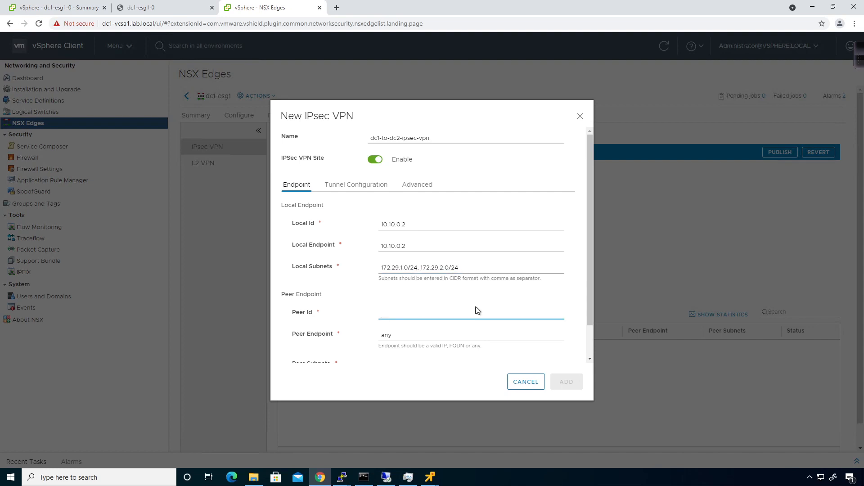
{"action": "type", "text": "10.10.1"}
{"action": "scroll", "coordinate": [486, 294], "scroll_direction": "down", "scroll_amount": 1}
{"action": "type", "text": ".2"}
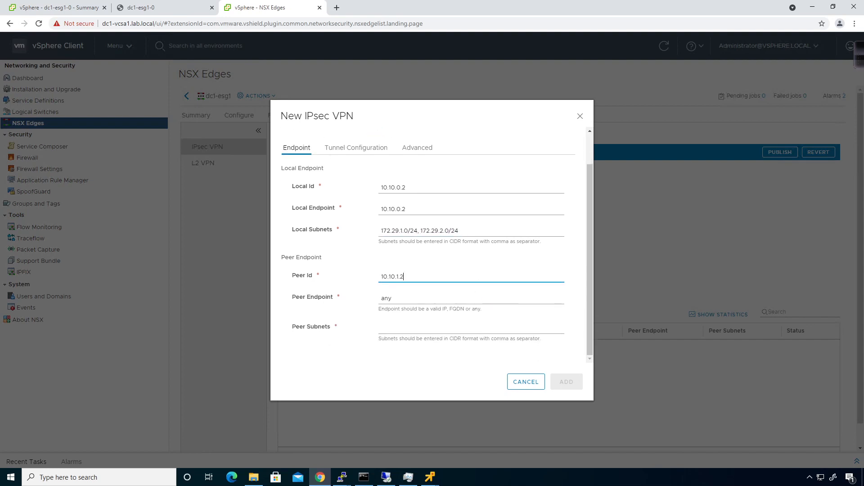
{"action": "key", "text": "Tab"}
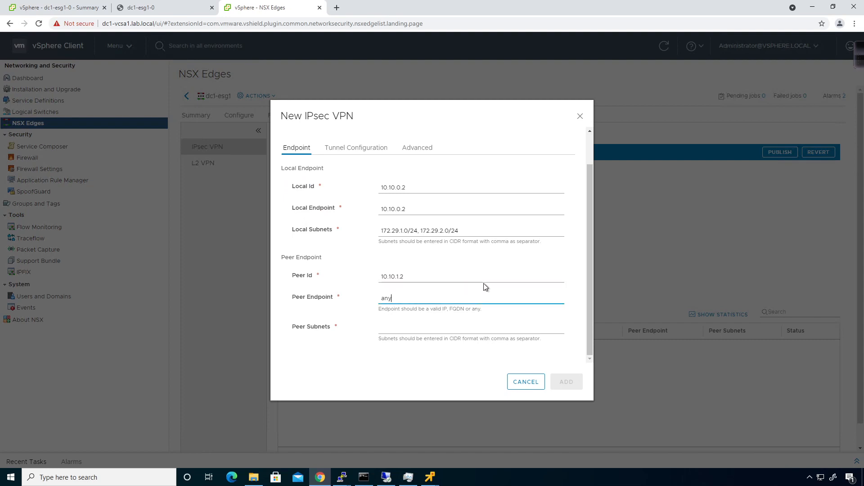
{"action": "key", "text": "BackSpace"}
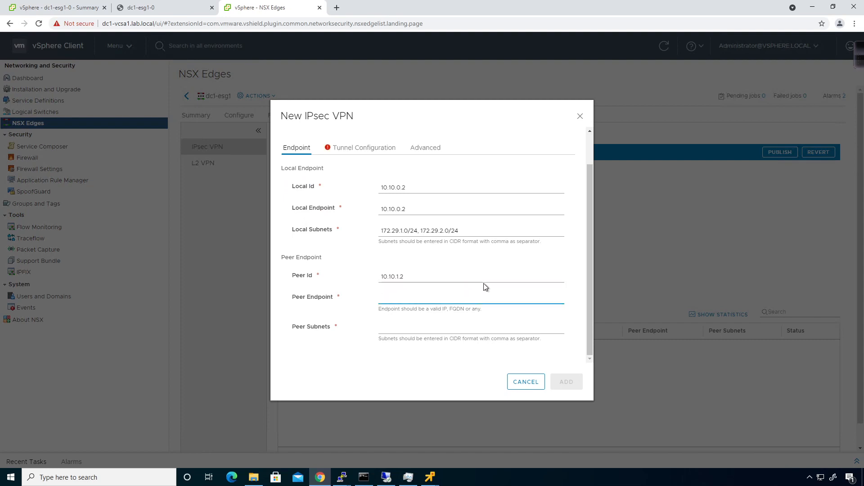
{"action": "type", "text": "10.10.1.2"}
{"action": "key", "text": "Tab"}
{"action": "type", "text": "172"}
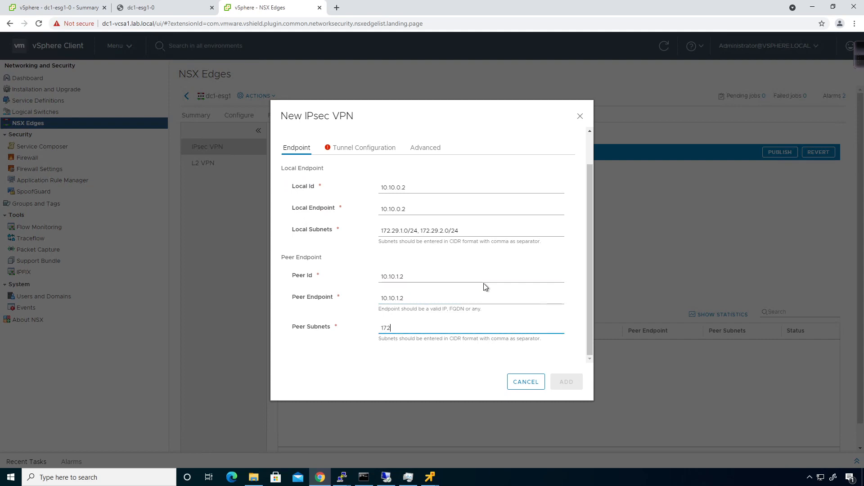
{"action": "type", "text": ".29.101.0/24"}
- Show the tunnel configuration, keeping Compliance Suite None and digest SHA1
{"action": "left_click", "coordinate": [359, 148]}
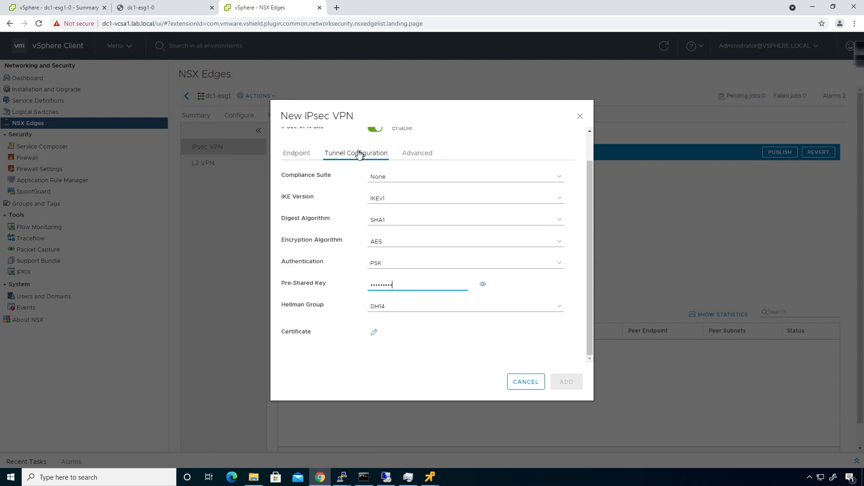
{"action": "scroll", "coordinate": [439, 232], "scroll_direction": "up", "scroll_amount": 2}
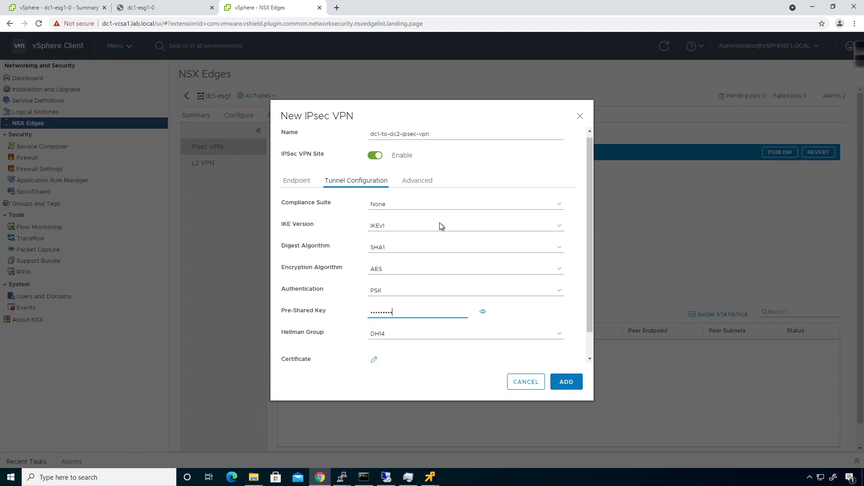
{"action": "scroll", "coordinate": [440, 226], "scroll_direction": "down", "scroll_amount": 1}
{"action": "left_click", "coordinate": [425, 177]}
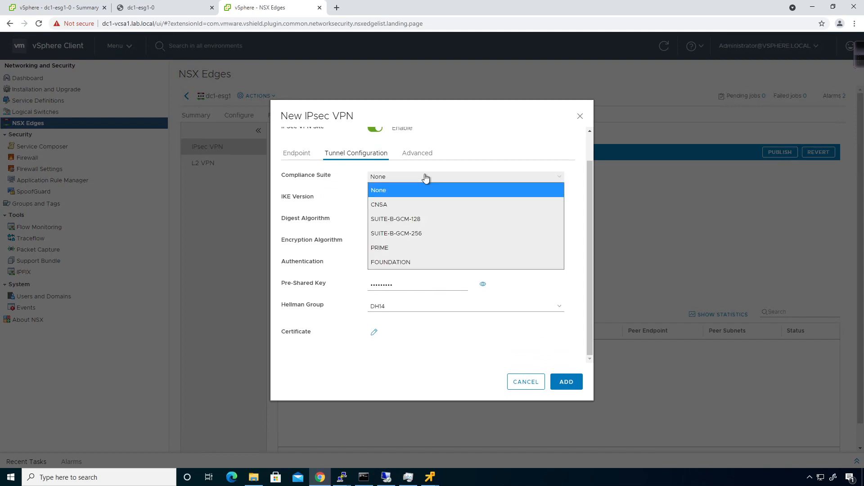
{"action": "left_click", "coordinate": [439, 180]}
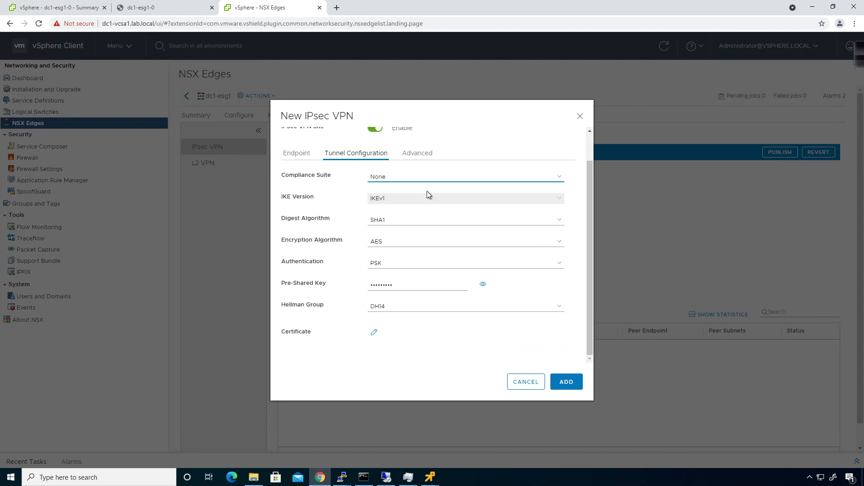
{"action": "left_click", "coordinate": [408, 225]}
{"action": "left_click", "coordinate": [409, 230]}
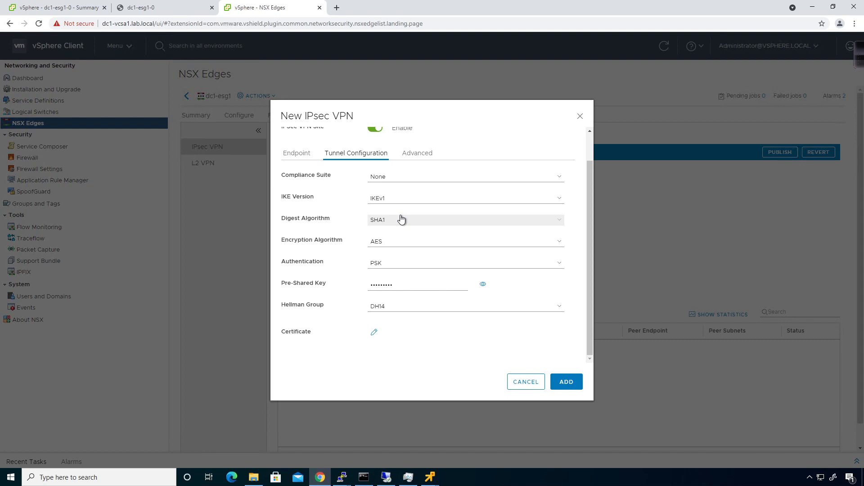
- Confirm SHA1 digest and AES encryption, then bring up the site's Advanced options
{"action": "left_click", "coordinate": [401, 219]}
{"action": "left_click", "coordinate": [380, 231]}
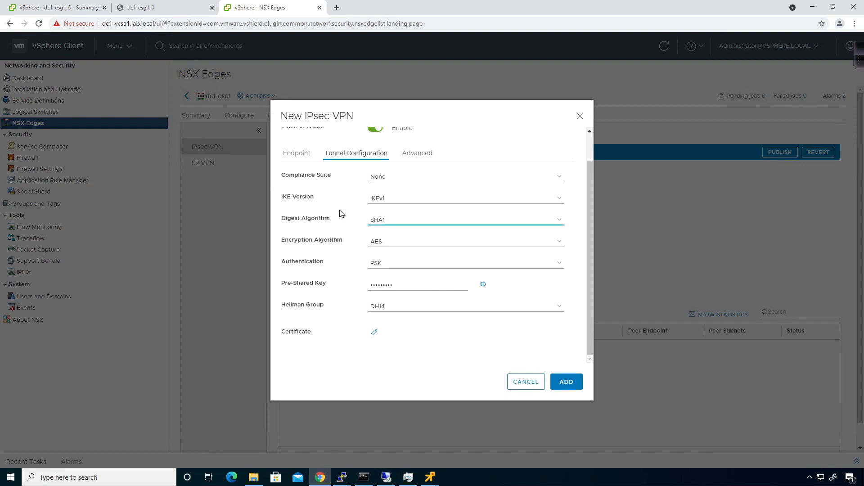
{"action": "left_click", "coordinate": [396, 243]}
{"action": "left_click", "coordinate": [302, 239]}
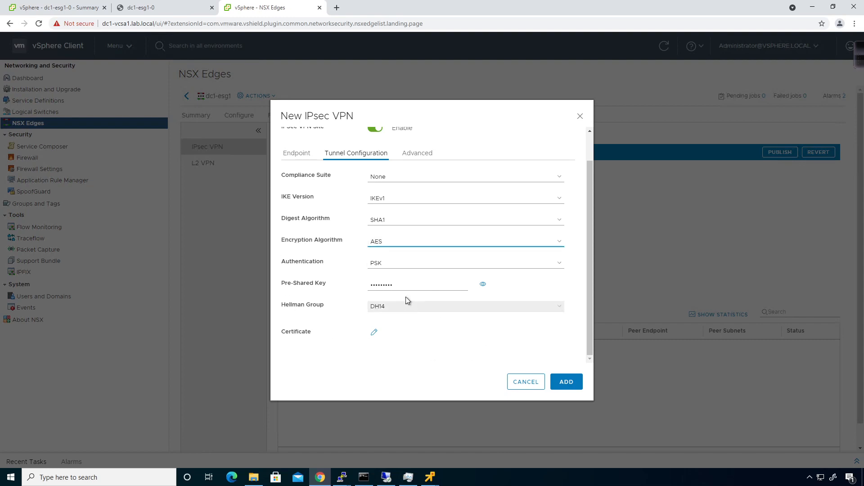
{"action": "scroll", "coordinate": [445, 296], "scroll_direction": "up", "scroll_amount": 1}
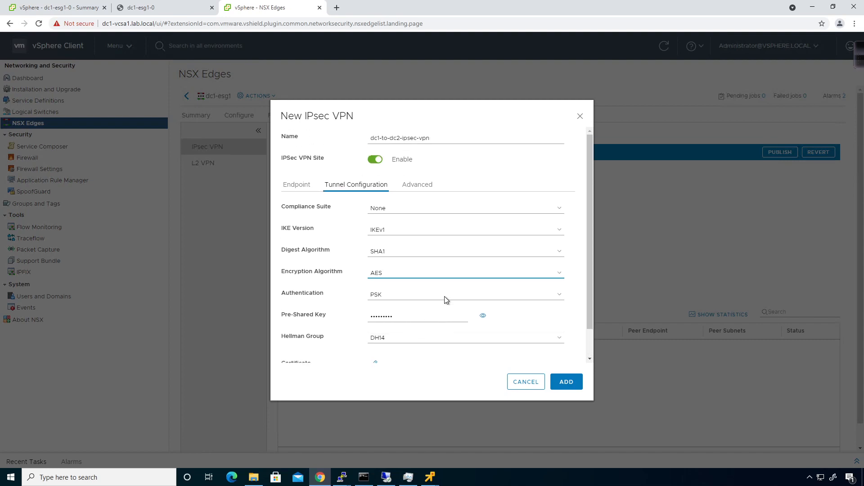
{"action": "left_click", "coordinate": [420, 186]}
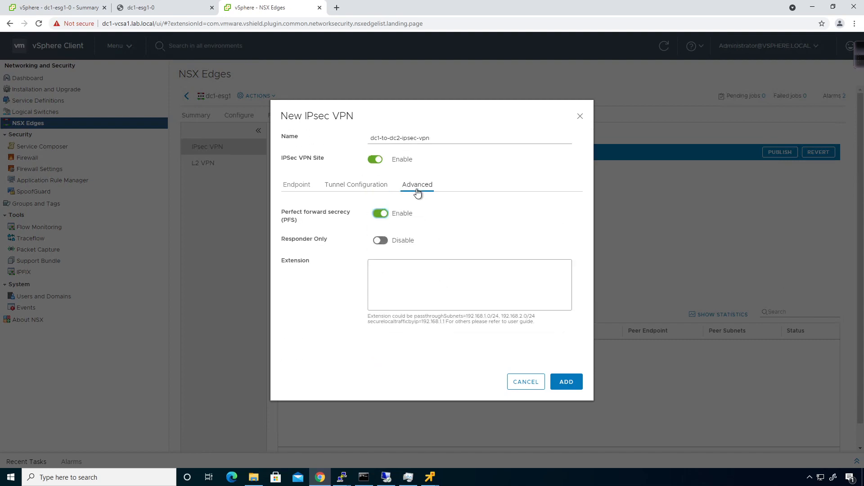
- Add the site with PFS disabled, start the IPsec service and publish the changes
{"action": "left_click", "coordinate": [385, 219]}
{"action": "left_click", "coordinate": [566, 382]}
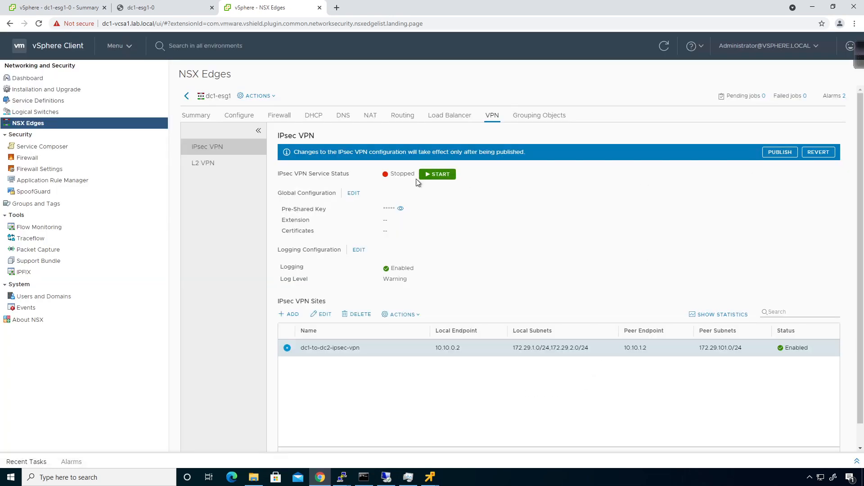
{"action": "left_click", "coordinate": [441, 175]}
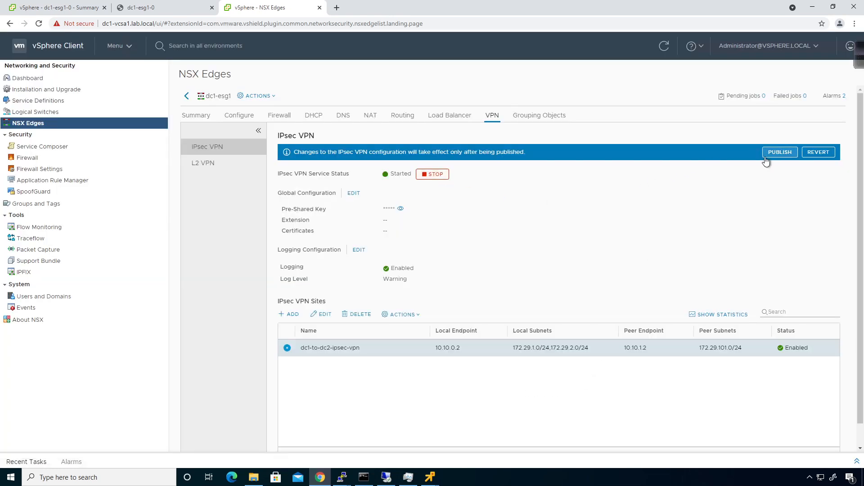
{"action": "left_click", "coordinate": [769, 153]}
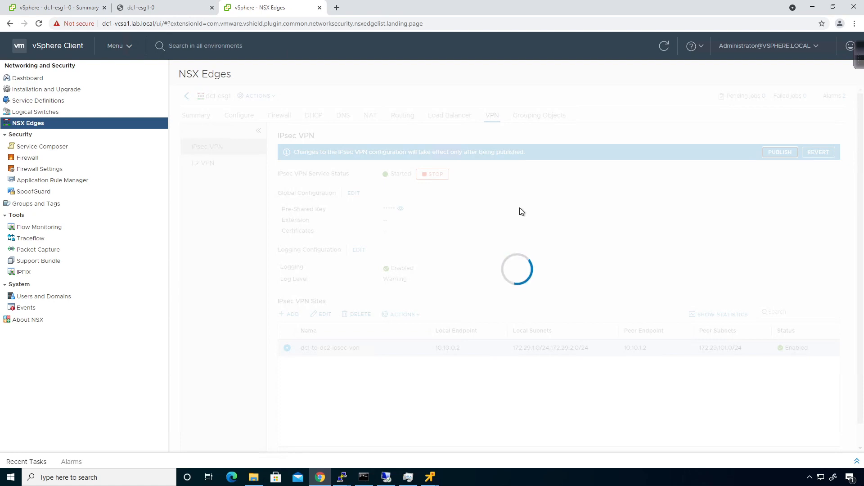
{"action": "left_click", "coordinate": [174, 12]}
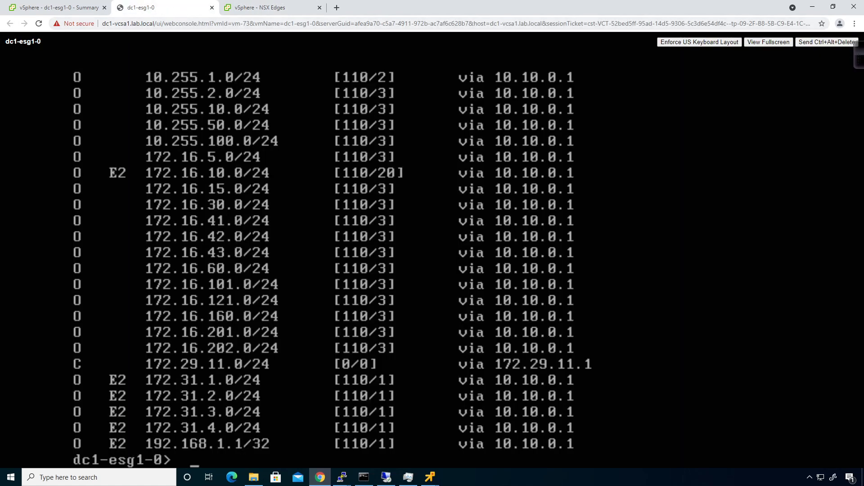
- Run show service ipsec on dc1-esg1's CLI, which reports both tunnels down
{"action": "type", "text": "show service"}
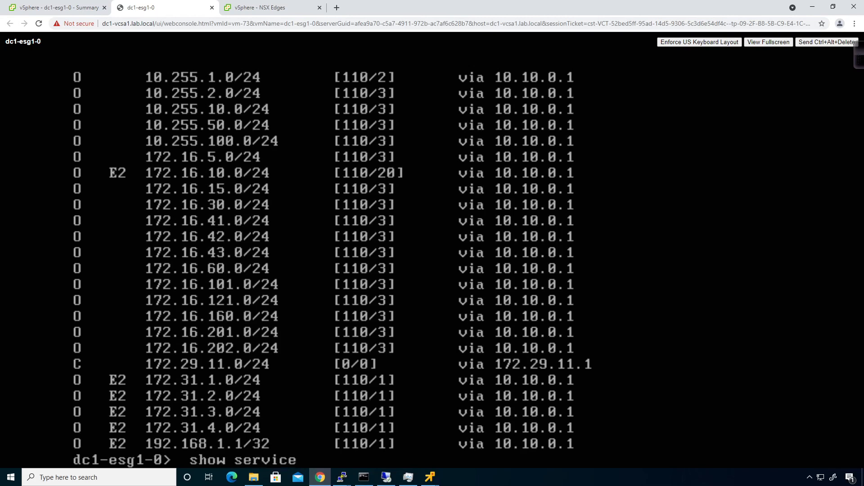
{"action": "key", "text": "question"}
{"action": "type", "text": "ipsec"}
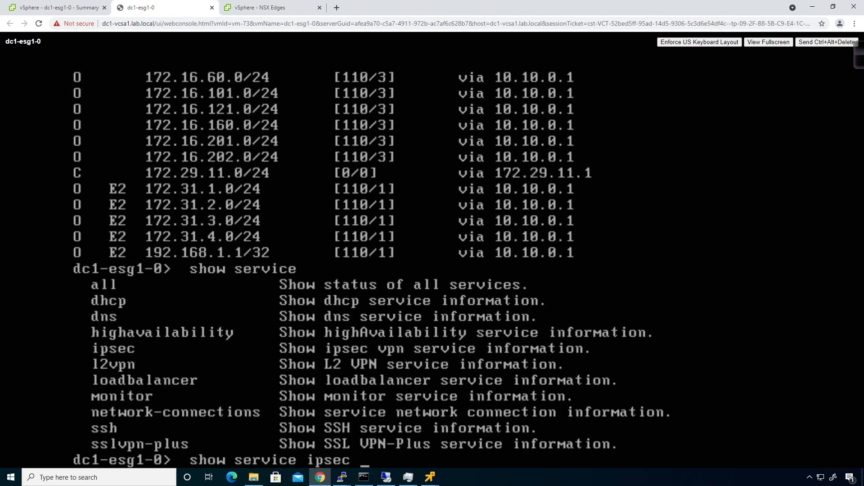
{"action": "key", "text": "question"}
{"action": "key", "text": "Return"}
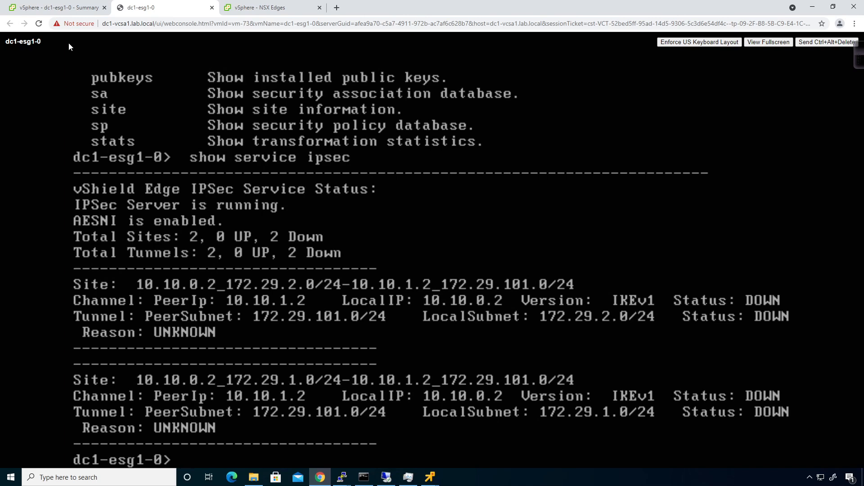
{"action": "left_click", "coordinate": [269, 6]}
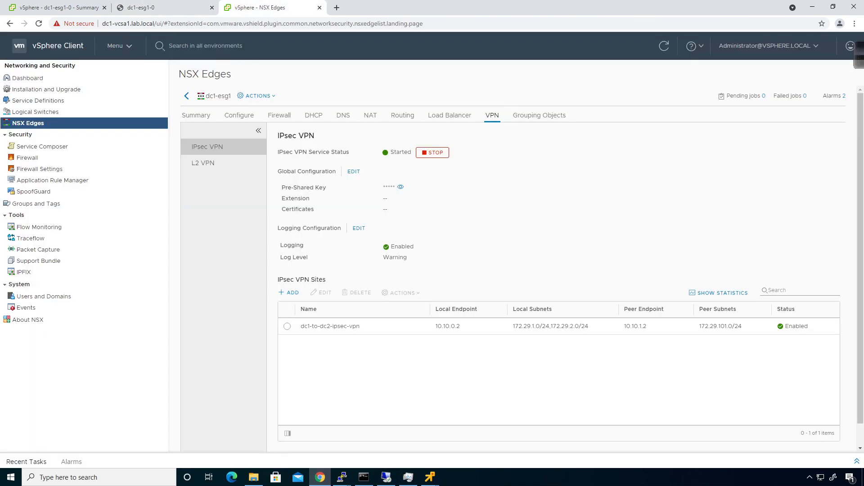
- Switch to NSX Manager 10.0.0.31 and open dc2-esg1's VPN settings
{"action": "left_click", "coordinate": [189, 98]}
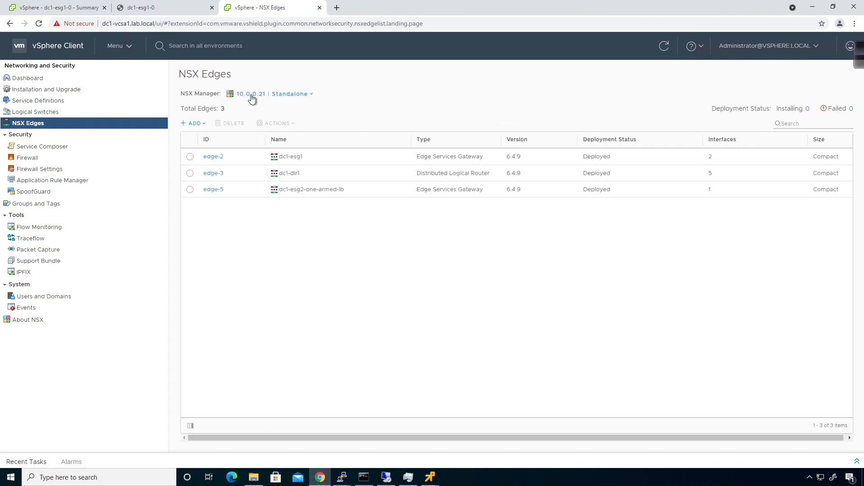
{"action": "left_click", "coordinate": [283, 95]}
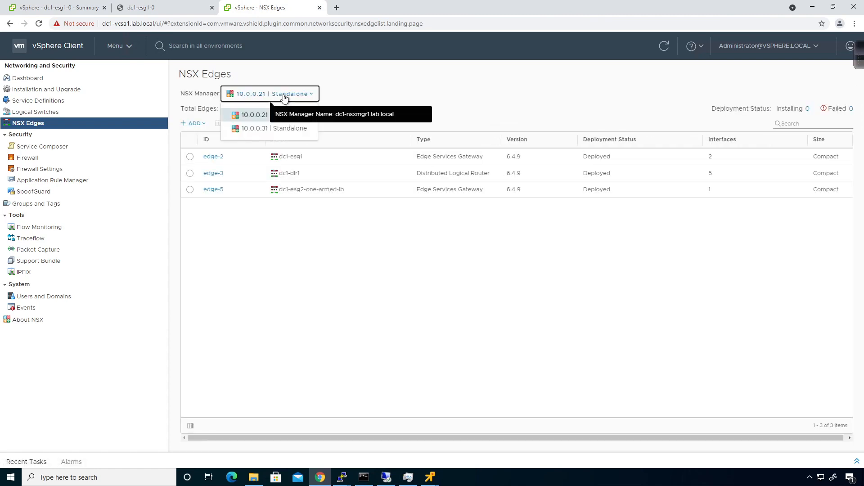
{"action": "left_click", "coordinate": [256, 130]}
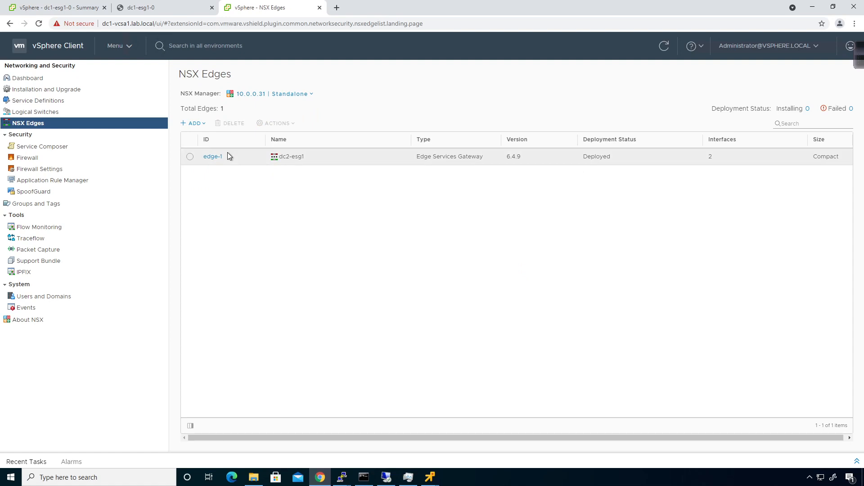
{"action": "left_click", "coordinate": [220, 157]}
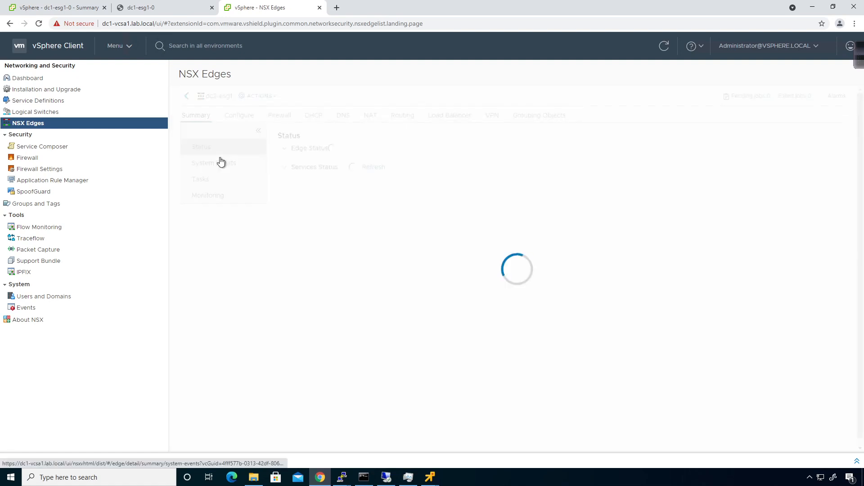
{"action": "left_click", "coordinate": [491, 116]}
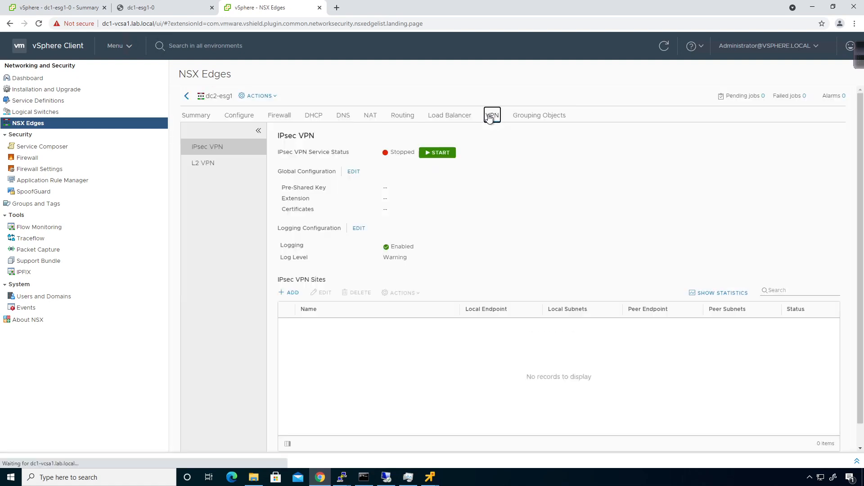
- Paste a global pre-shared key into dc2-esg1's Global Configuration and save it
{"action": "left_click", "coordinate": [351, 174]}
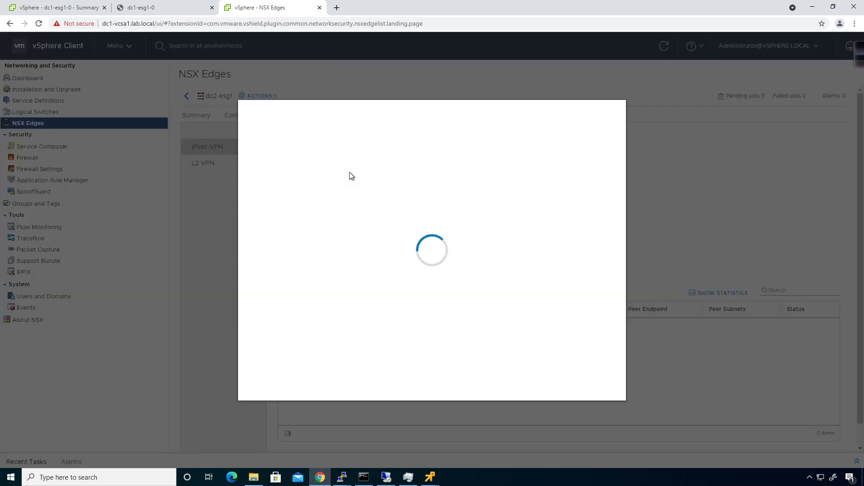
{"action": "left_click", "coordinate": [351, 150]}
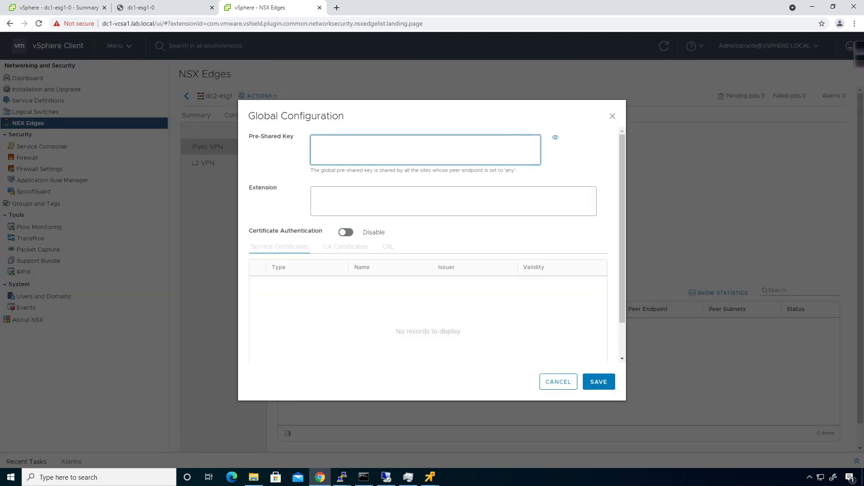
{"action": "key", "text": "ctrl+v"}
{"action": "left_click", "coordinate": [606, 387]}
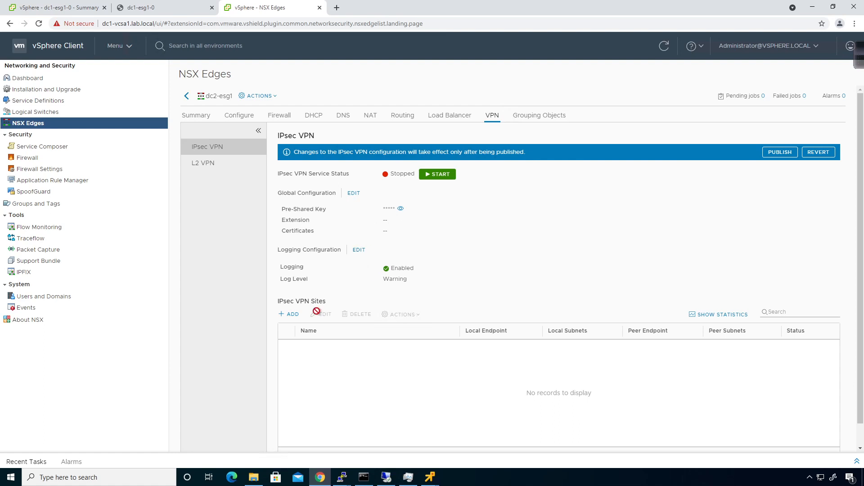
{"action": "left_click", "coordinate": [293, 316]}
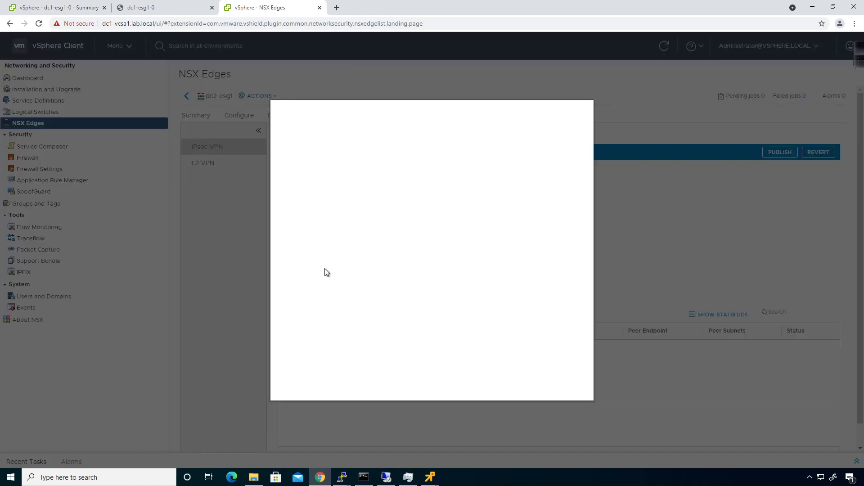
- Name the new site dc2-to-dc1-ipsec-vpn
{"action": "left_click", "coordinate": [394, 138]}
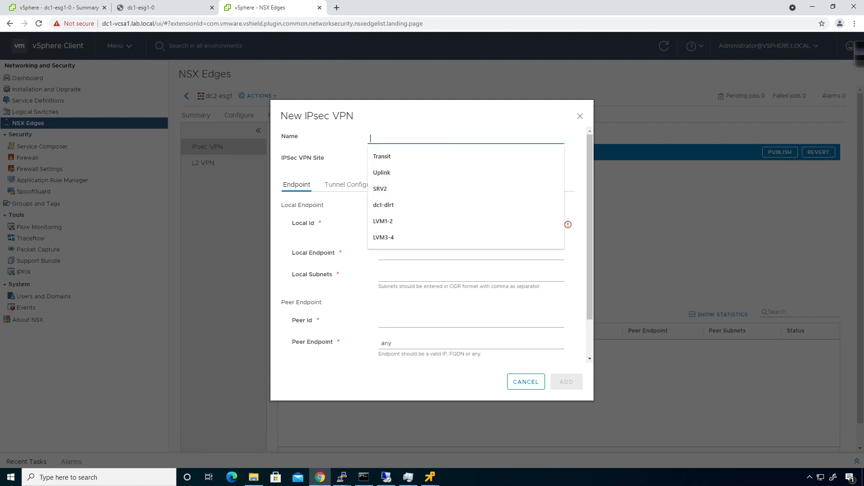
{"action": "type", "text": "dc"}
{"action": "type", "text": "-t"}
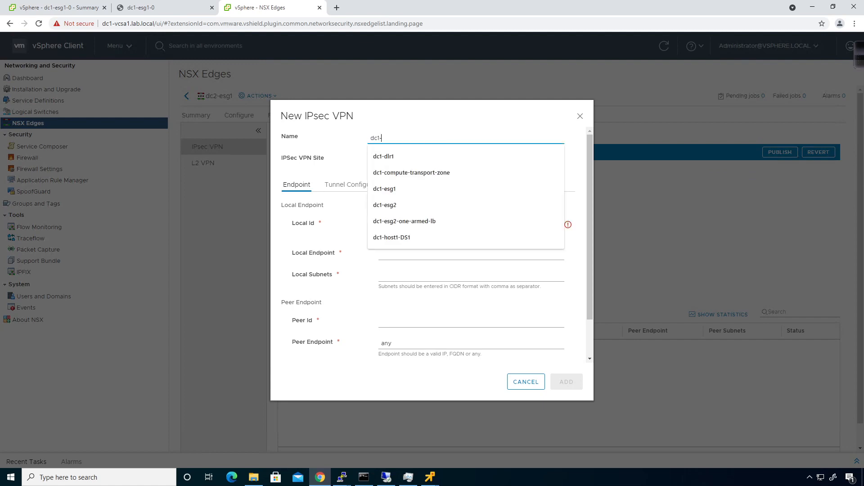
{"action": "key", "text": "BackSpace"}
{"action": "key", "text": "BackSpace"}
{"action": "key", "text": "BackSpace"}
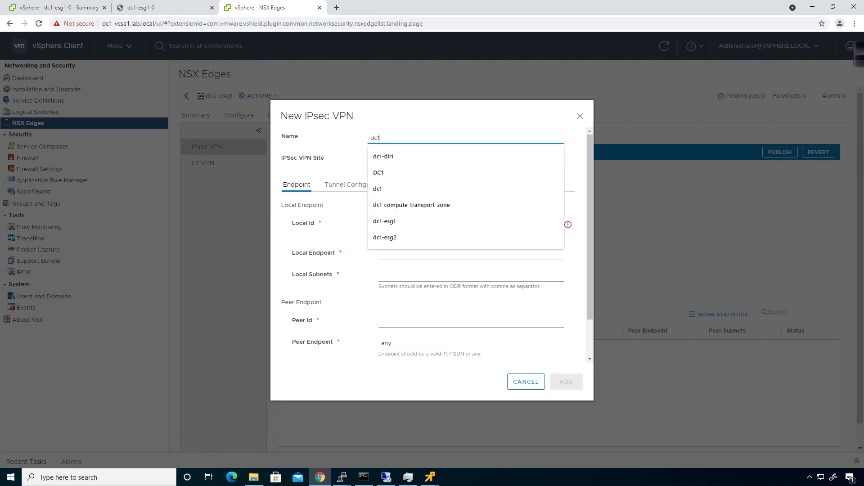
{"action": "type", "text": "2-to"}
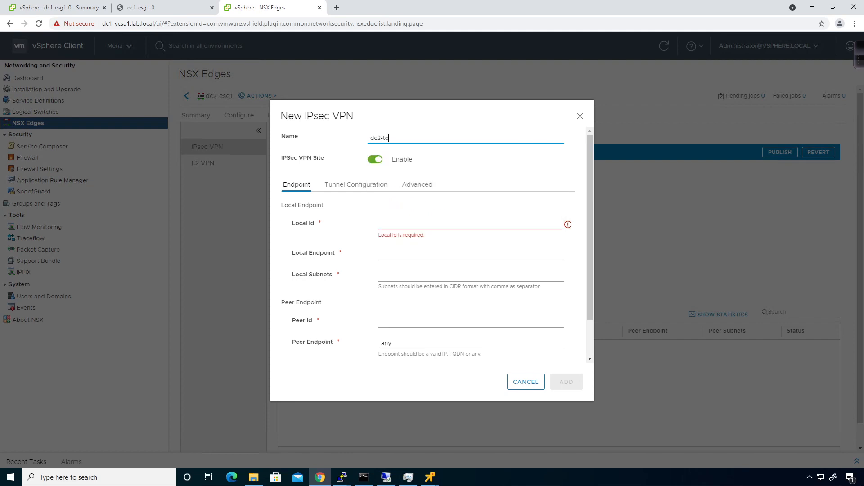
{"action": "type", "text": "-dc1-ipsec-vpn"}
- Set Local Id and Endpoint 10.10.1.2 with local subnet 172.29.101.0/24
{"action": "left_click", "coordinate": [437, 223]}
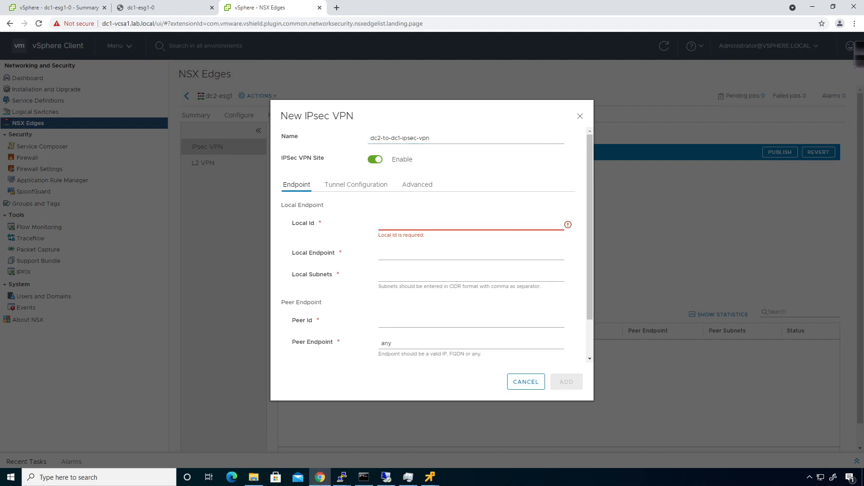
{"action": "type", "text": "10.10.1.2"}
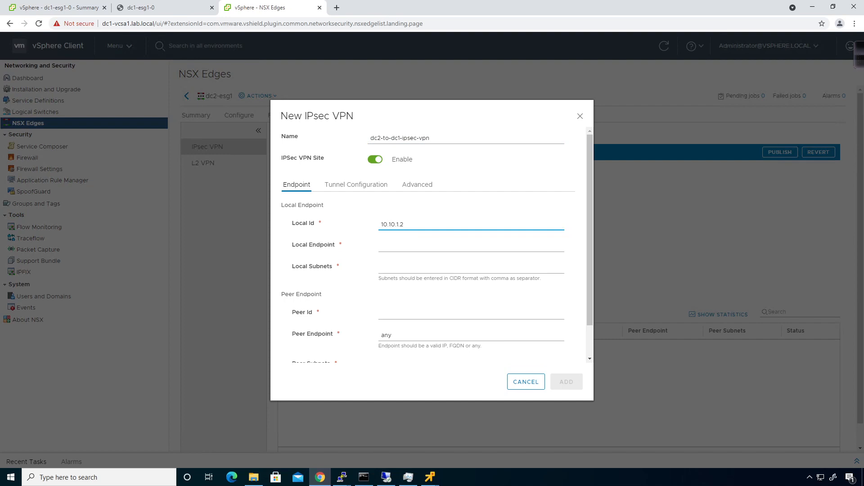
{"action": "key", "text": "Tab"}
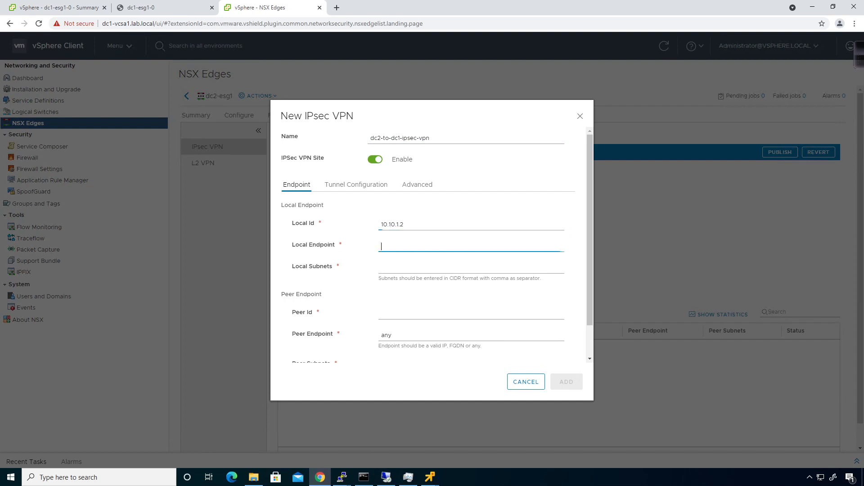
{"action": "type", "text": "10.10.1.2"}
{"action": "key", "text": "Tab"}
{"action": "type", "text": "10"}
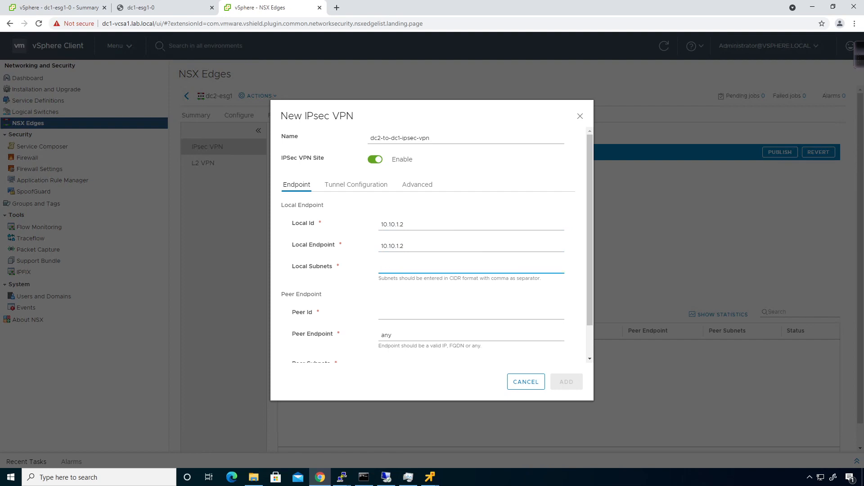
{"action": "type", "text": "72.29.101.0/24"}
{"action": "left_click", "coordinate": [340, 290]}
- Set Peer Id and Endpoint 10.10.0.2 with peer subnets 172.29.1.0/24 and 172.29.2.0/24
{"action": "left_click", "coordinate": [390, 315]}
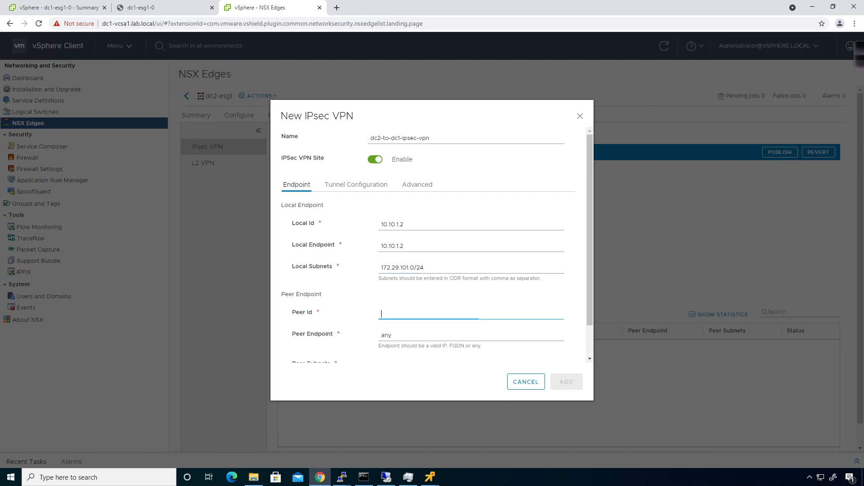
{"action": "type", "text": "10.10.0.2"}
{"action": "scroll", "coordinate": [437, 246], "scroll_direction": "down", "scroll_amount": 1}
{"action": "left_click", "coordinate": [392, 298]}
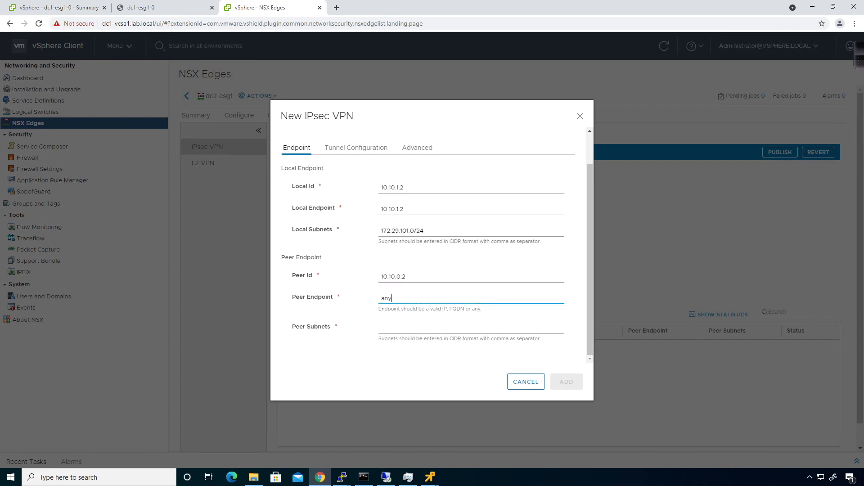
{"action": "key", "text": "BackSpace"}
{"action": "key", "text": "BackSpace"}
{"action": "type", "text": "10"}
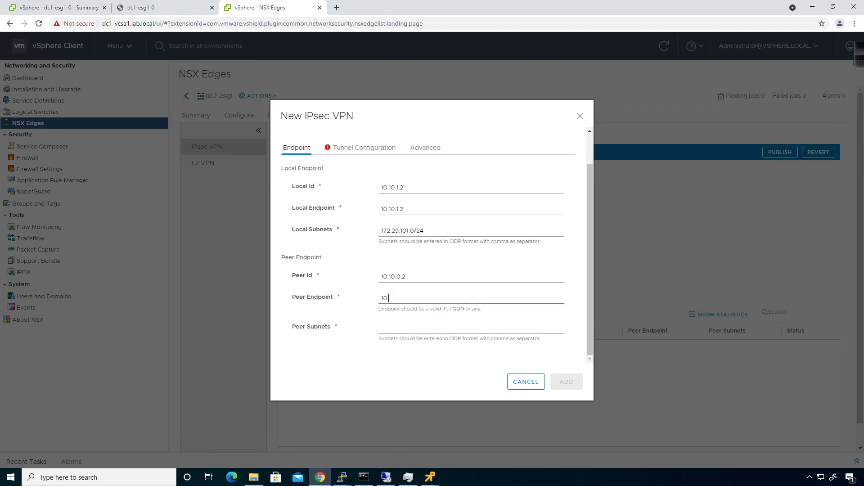
{"action": "type", "text": ".10.0.2"}
{"action": "left_click", "coordinate": [404, 328]}
{"action": "type", "text": "172.2"}
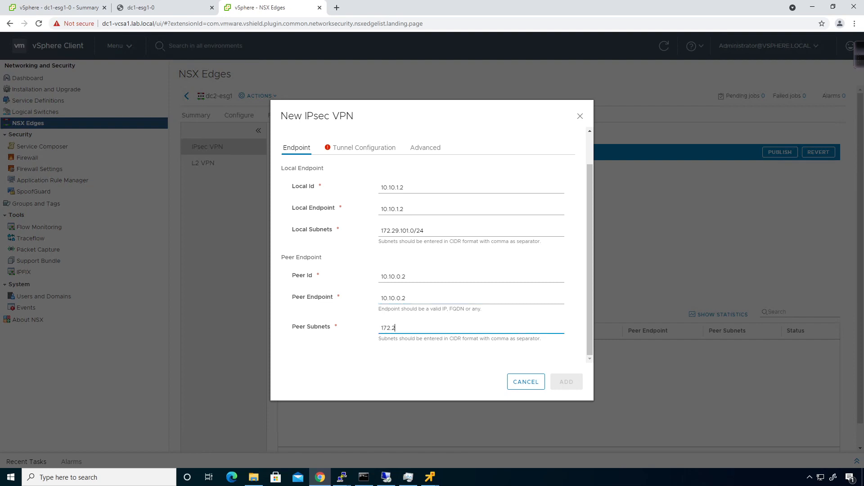
{"action": "type", "text": "9.1.0/24, 172.29.2.0/24"}
{"action": "left_click", "coordinate": [424, 358]}
- Check tunnel configuration, disable PFS under Advanced, and add the site
{"action": "left_click", "coordinate": [385, 148]}
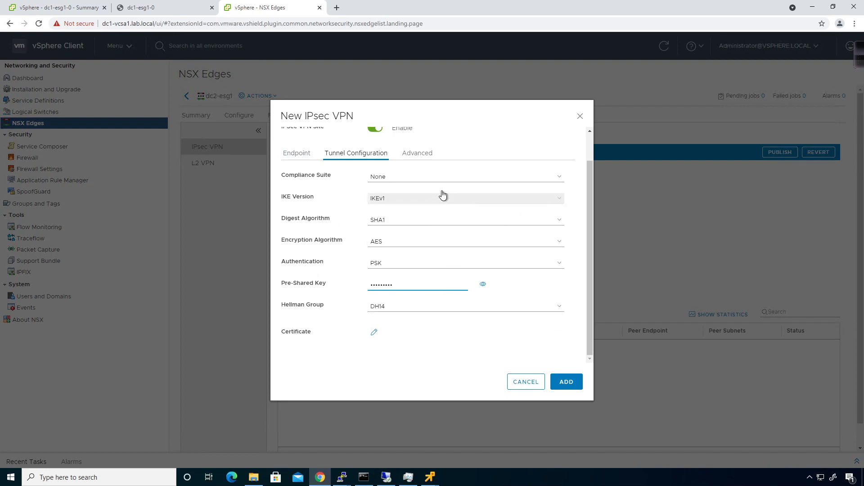
{"action": "left_click", "coordinate": [414, 155]}
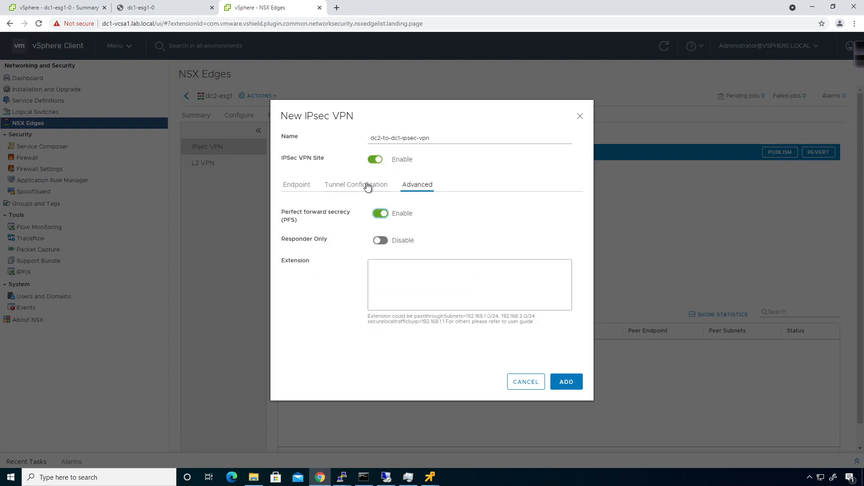
{"action": "left_click", "coordinate": [382, 214]}
{"action": "left_click", "coordinate": [567, 386]}
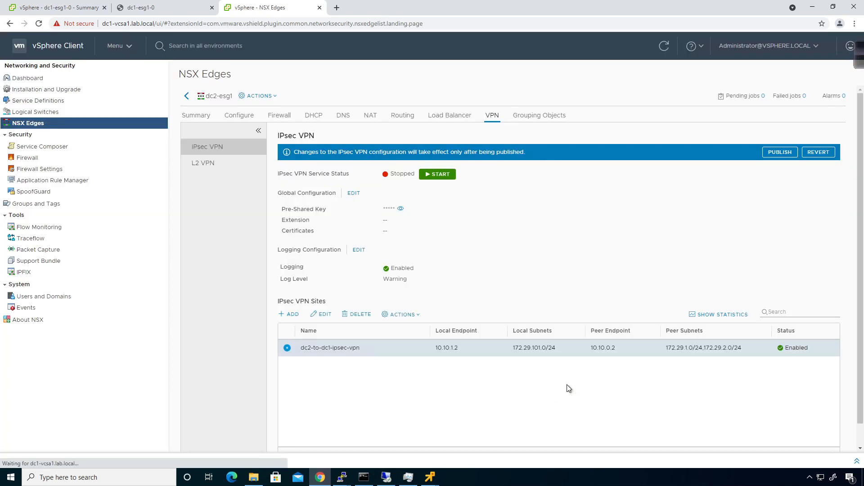
- Start dc2-esg1's IPsec service and publish, then reopen Global Configuration after an Invalid PSK error
{"action": "left_click", "coordinate": [439, 175]}
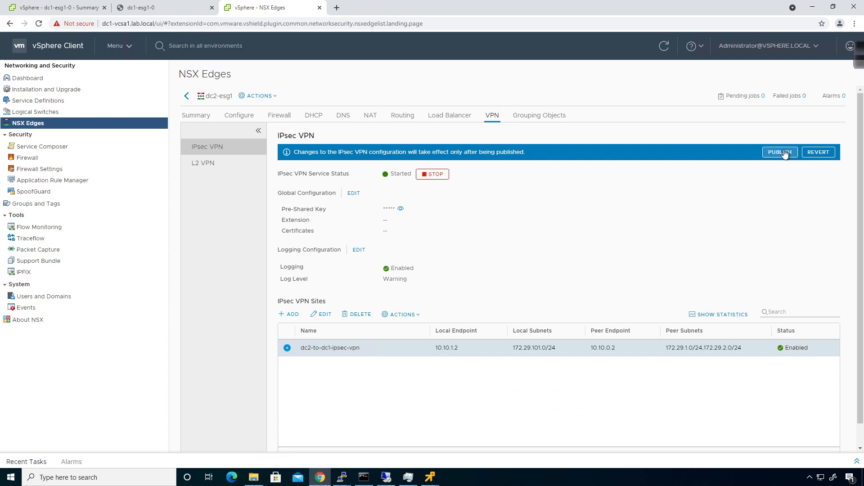
{"action": "left_click", "coordinate": [779, 152]}
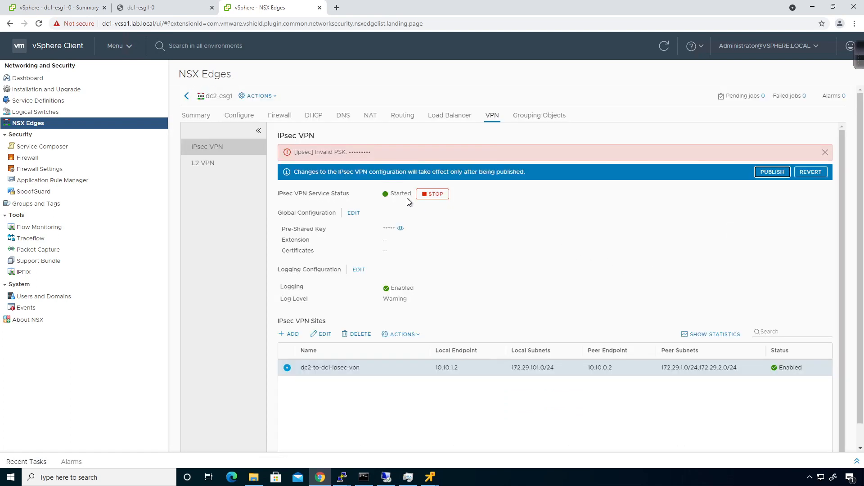
{"action": "left_click", "coordinate": [826, 152]}
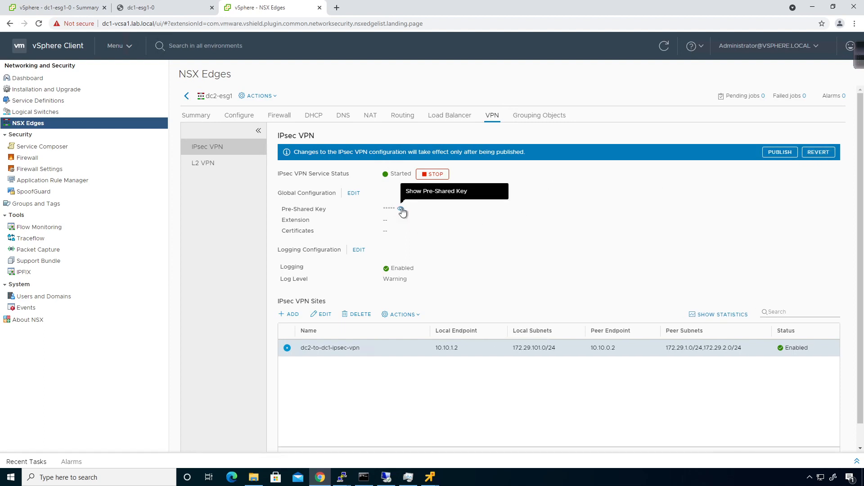
{"action": "left_click", "coordinate": [411, 209]}
{"action": "left_click", "coordinate": [353, 193]}
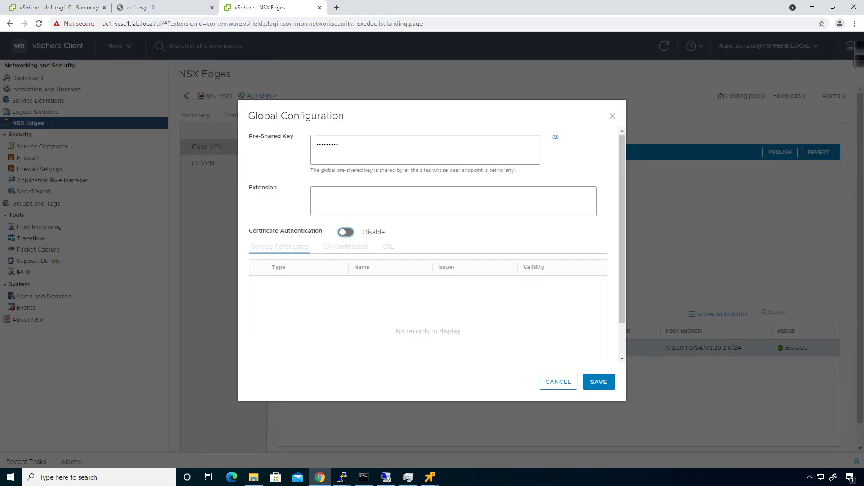
- Replace dc2-esg1's global pre-shared key with a new value and save it
{"action": "left_click", "coordinate": [556, 139]}
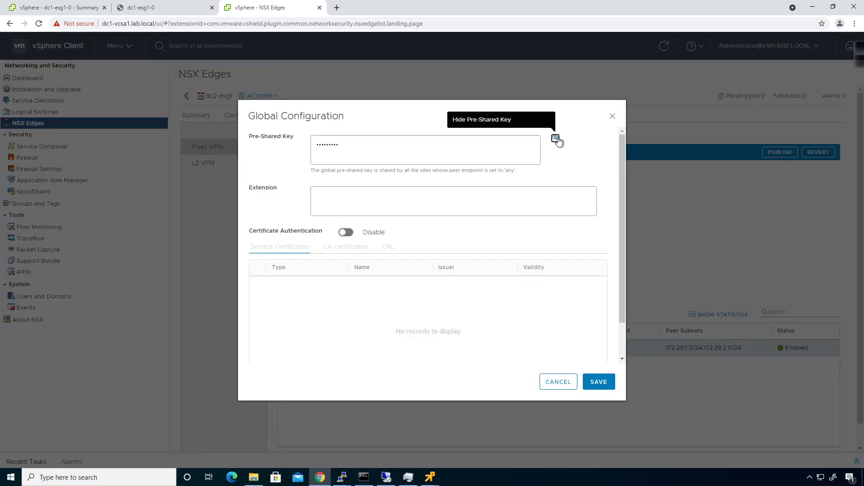
{"action": "left_click", "coordinate": [478, 148]}
{"action": "left_click", "coordinate": [557, 139]}
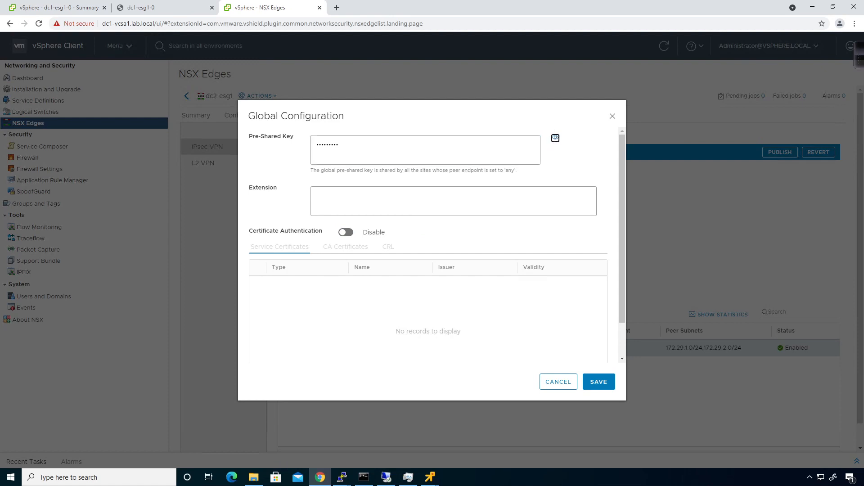
{"action": "left_click", "coordinate": [557, 139]}
{"action": "key", "text": "shift+Tab"}
{"action": "type", "text": "v"}
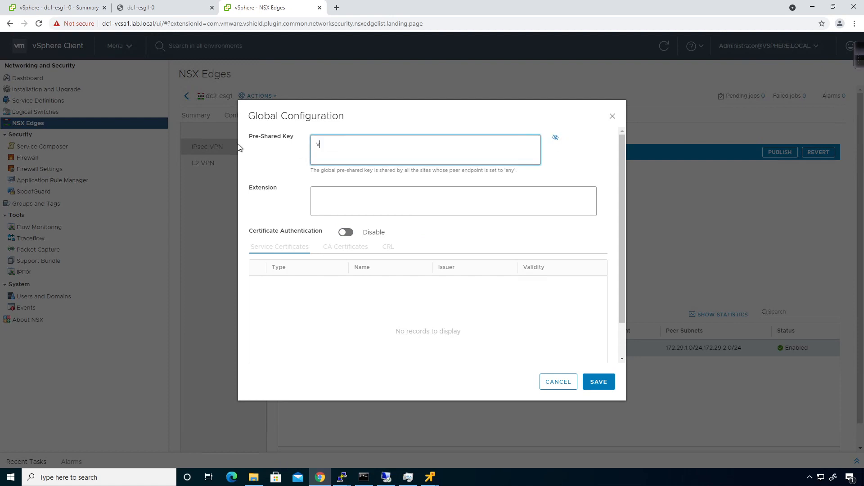
{"action": "type", "text": "mware123"}
{"action": "left_click", "coordinate": [599, 382]}
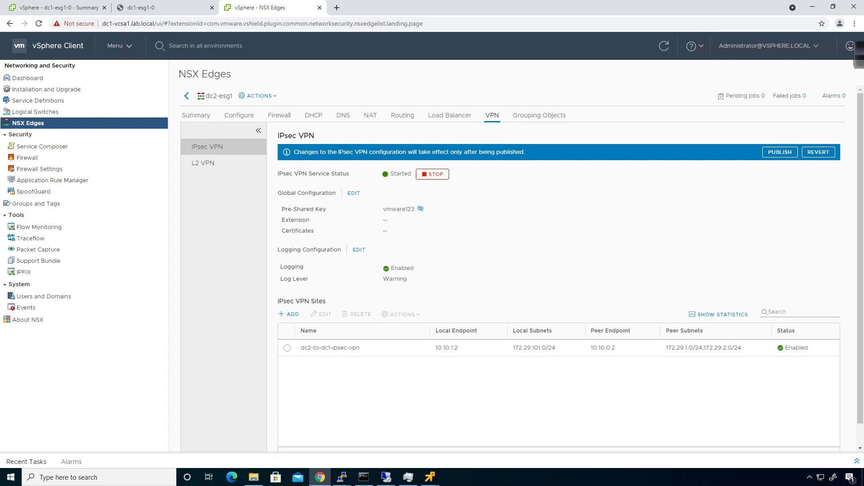
- Retry publishing, dismiss the repeated Invalid PSK error, and return to the NSX Edges list
{"action": "left_click", "coordinate": [776, 156]}
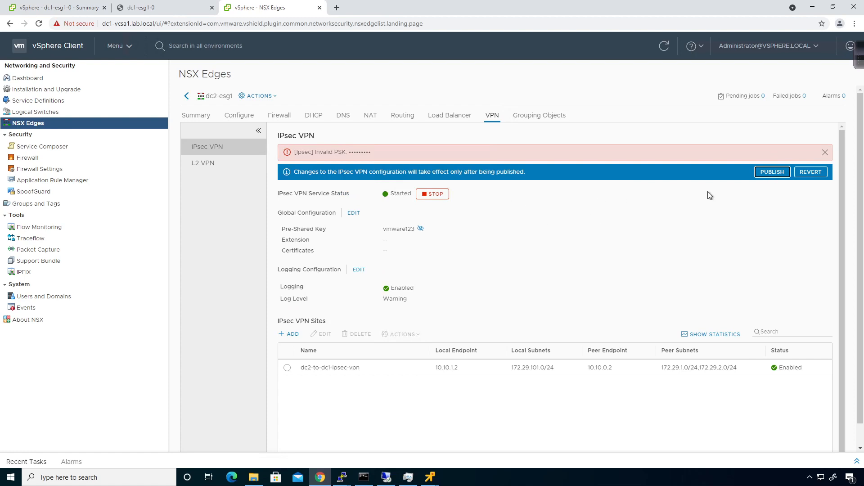
{"action": "left_click", "coordinate": [825, 152]}
{"action": "left_click", "coordinate": [187, 96]}
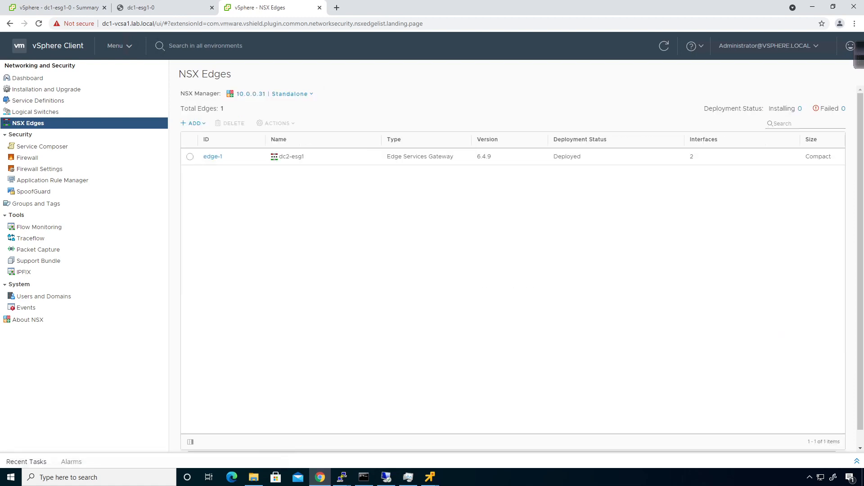
- Check dc1-esg1's IPsec VPN pre-shared key under NSX Manager 10.0.0.21
{"action": "left_click", "coordinate": [279, 94]}
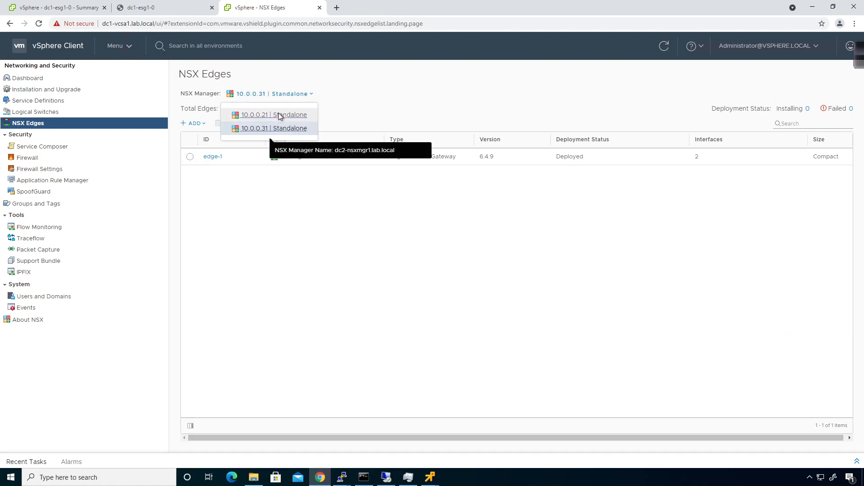
{"action": "left_click", "coordinate": [277, 113]}
{"action": "left_click", "coordinate": [216, 158]}
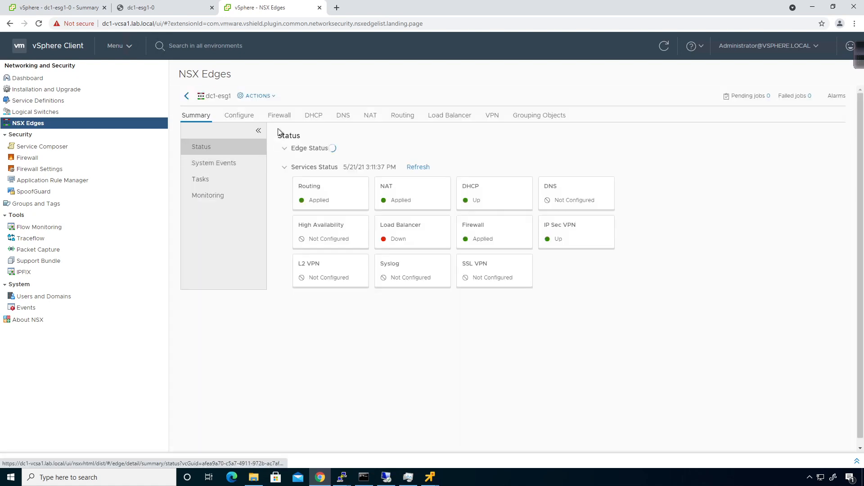
{"action": "left_click", "coordinate": [494, 118]}
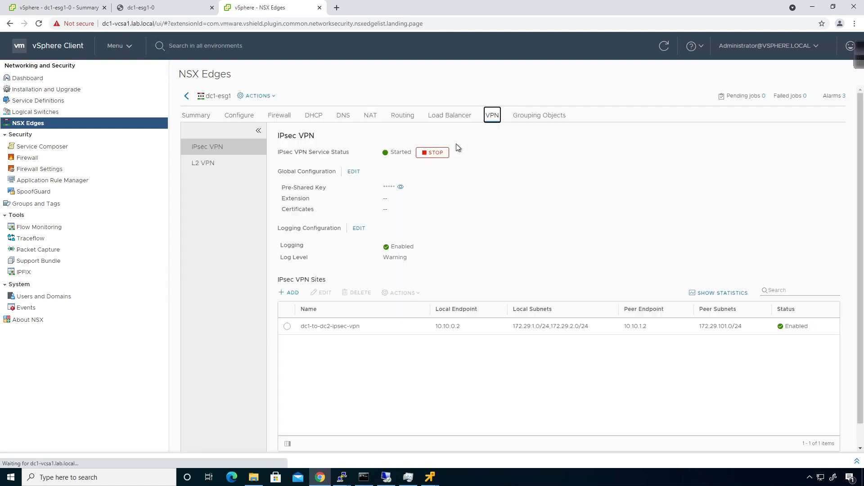
{"action": "left_click", "coordinate": [420, 187]}
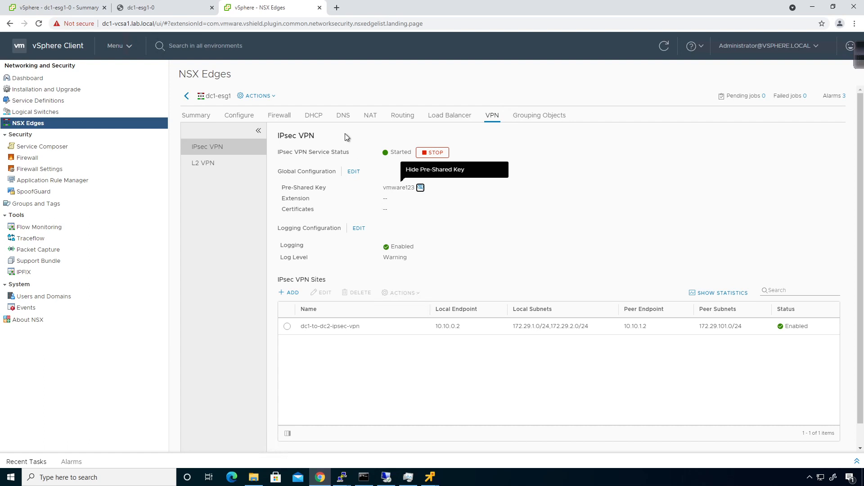
- Open dc2-esg1's IPsec VPN page under the second NSX Manager and start a new site
{"action": "left_click", "coordinate": [187, 95]}
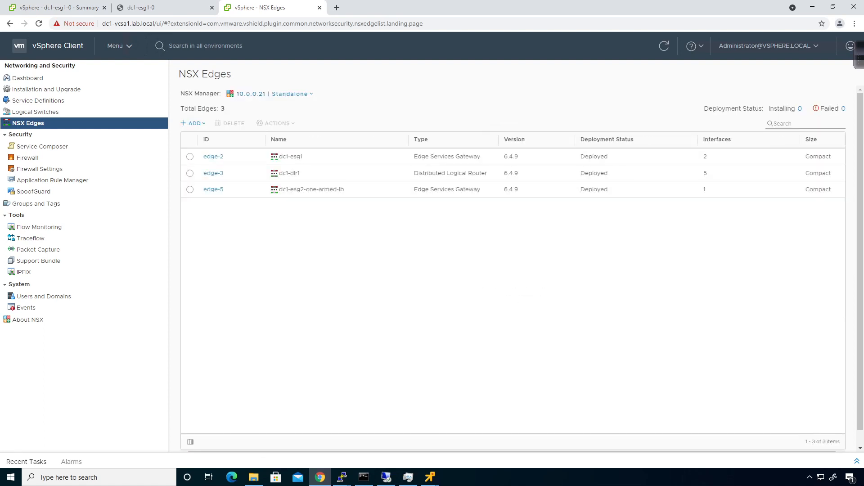
{"action": "left_click", "coordinate": [263, 96]}
{"action": "left_click", "coordinate": [265, 128]}
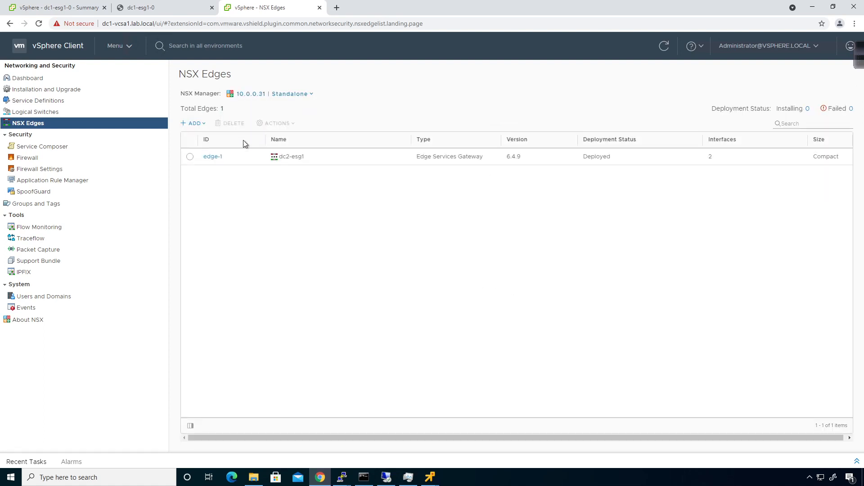
{"action": "left_click", "coordinate": [212, 156]}
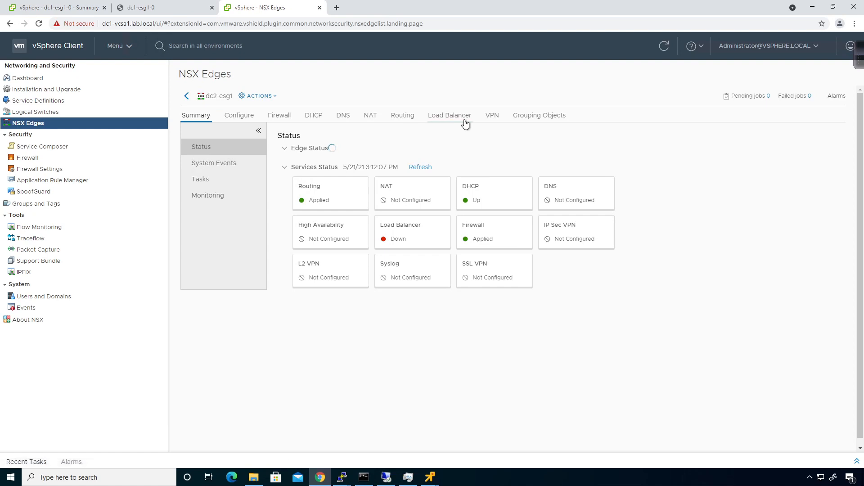
{"action": "left_click", "coordinate": [487, 118]}
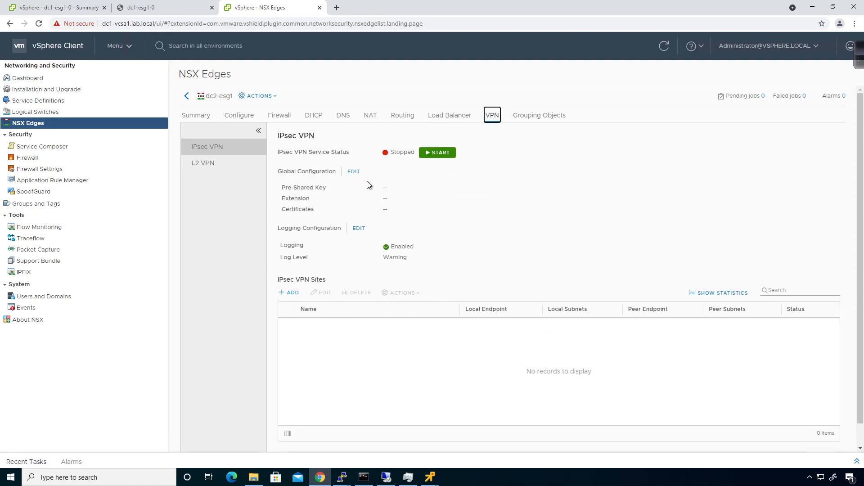
{"action": "left_click", "coordinate": [290, 293]}
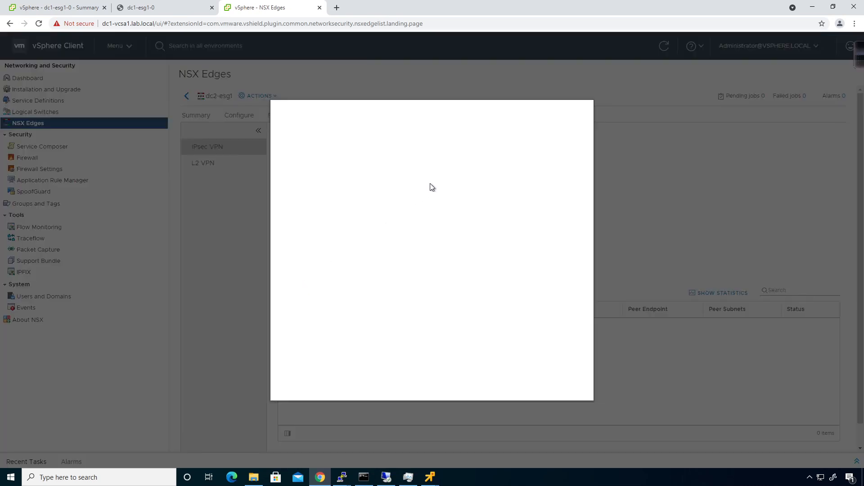
- Name the site dc2-to-dc1-ipsec-vpn with local ID 10.10.1, endpoint 10.10.1.2, subnet 172.2829.101.0/24
{"action": "left_click", "coordinate": [421, 138]}
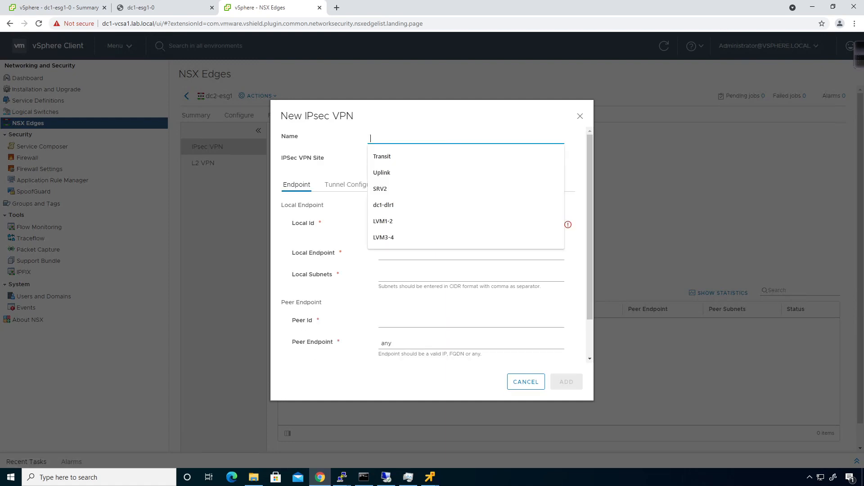
{"action": "type", "text": "dc2"}
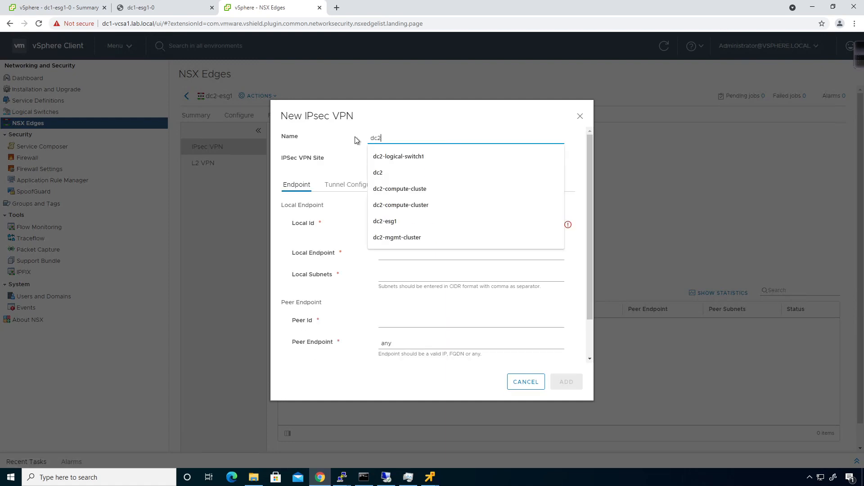
{"action": "type", "text": "-to-dc"}
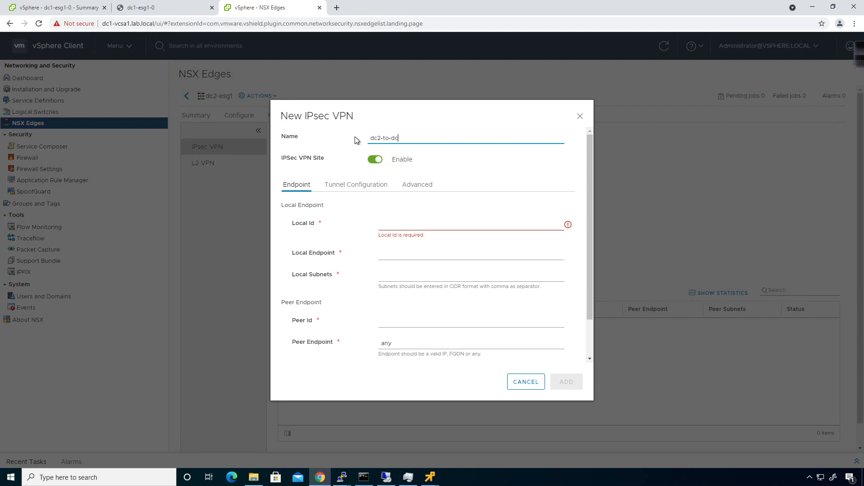
{"action": "type", "text": "1-ipsec-vpn"}
{"action": "left_click", "coordinate": [388, 224]}
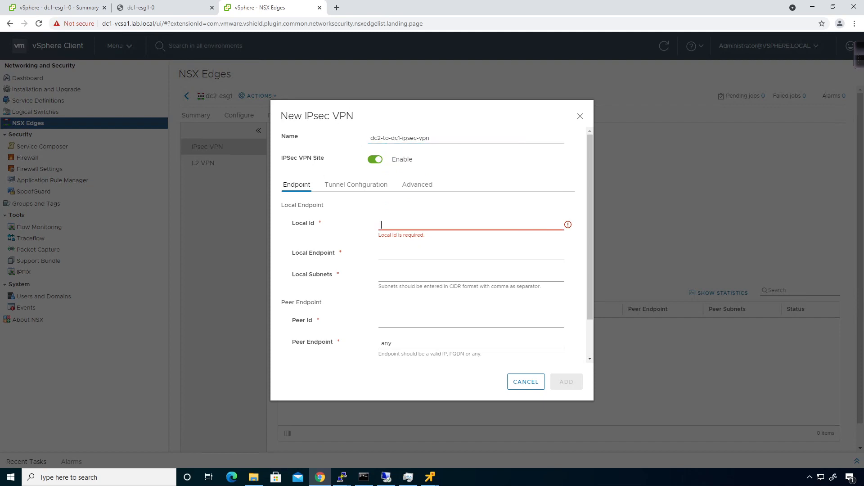
{"action": "type", "text": "10.10.1.2"}
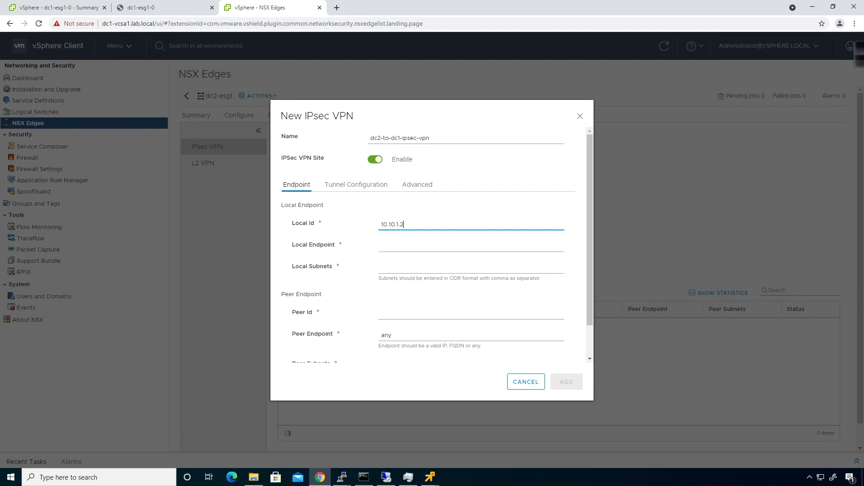
{"action": "key", "text": "Tab"}
{"action": "type", "text": "10.10.1.2"}
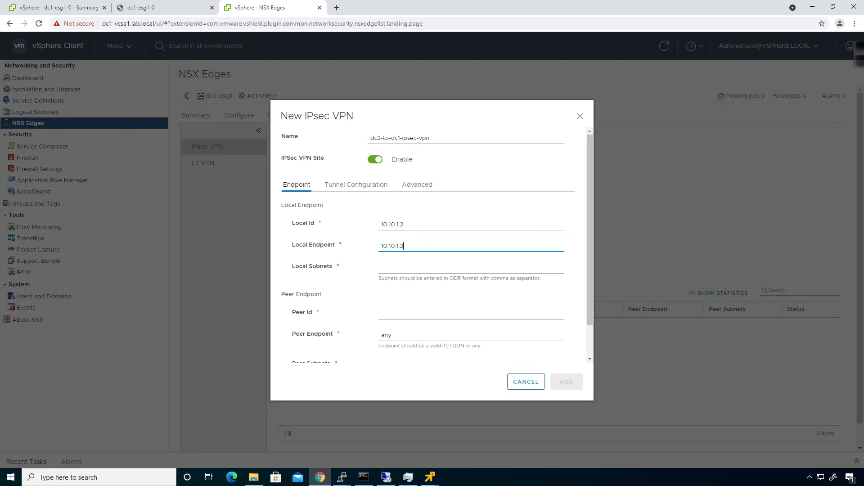
{"action": "key", "text": "Tab"}
{"action": "type", "text": "172"}
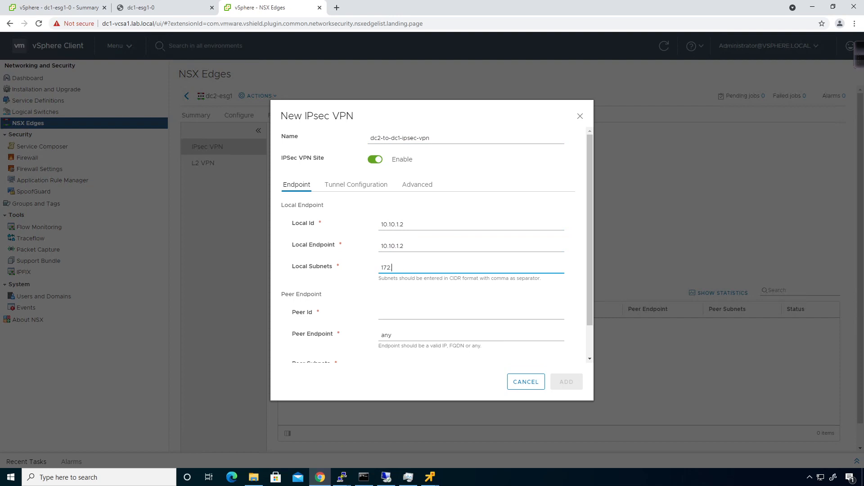
{"action": "type", "text": ".2829.101.0/24"}
- Set peer ID and endpoint 10.10.0.2 with peer subnets 172.29.1.0/24 and 172.29.2.0/24
{"action": "key", "text": "Tab"}
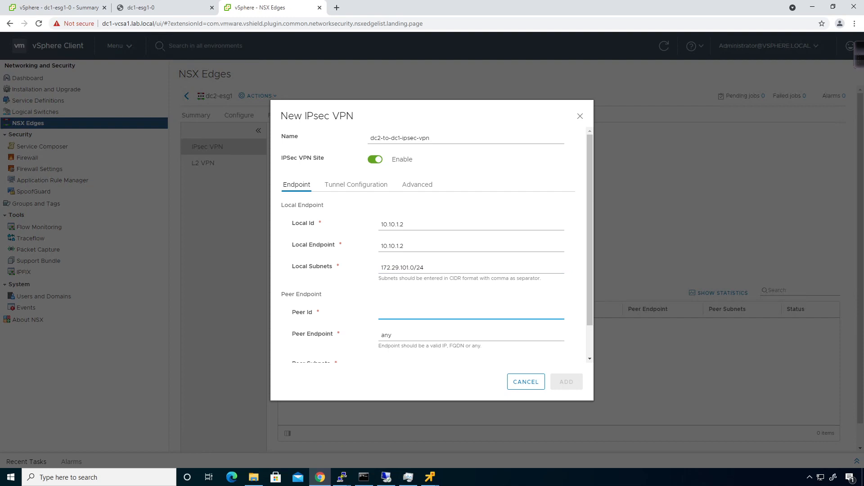
{"action": "type", "text": "10.10.0.2"}
{"action": "key", "text": "Tab"}
{"action": "type", "text": "10.10"}
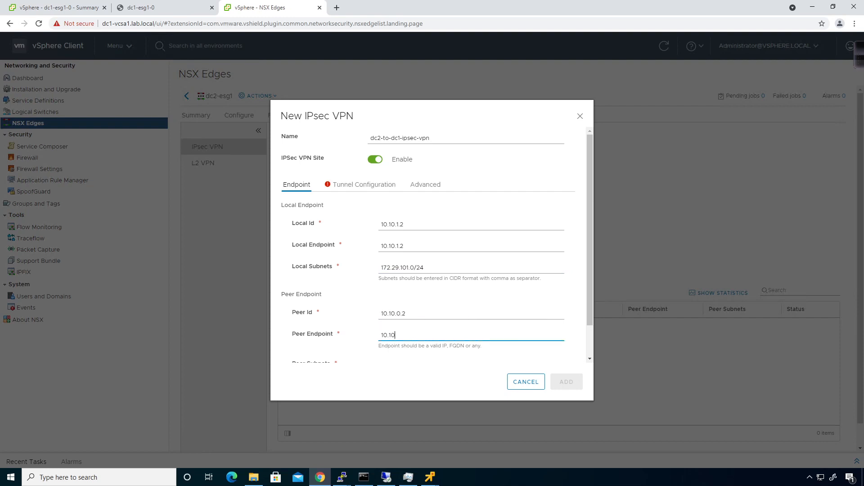
{"action": "type", "text": ".0.2"}
{"action": "key", "text": "Tab"}
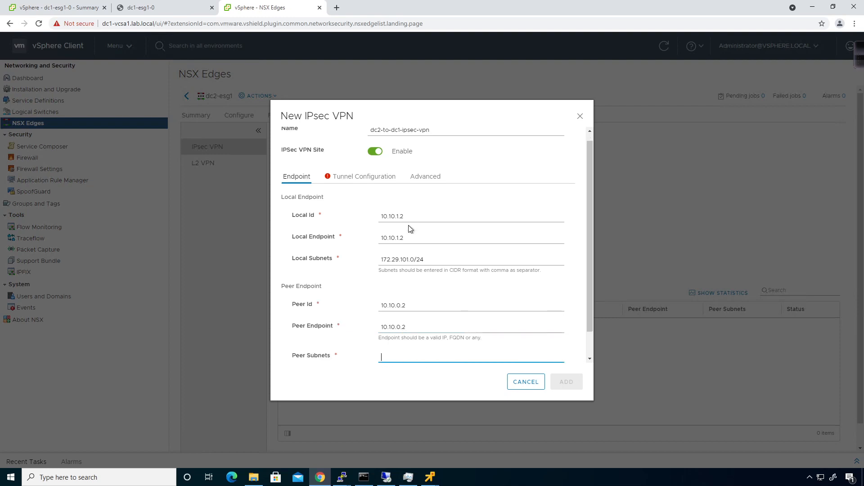
{"action": "type", "text": "172.29.1.0/24, 172.29.2.0/24"}
- Enter the tunnel's pre-shared key and add the new site
{"action": "left_click", "coordinate": [362, 176]}
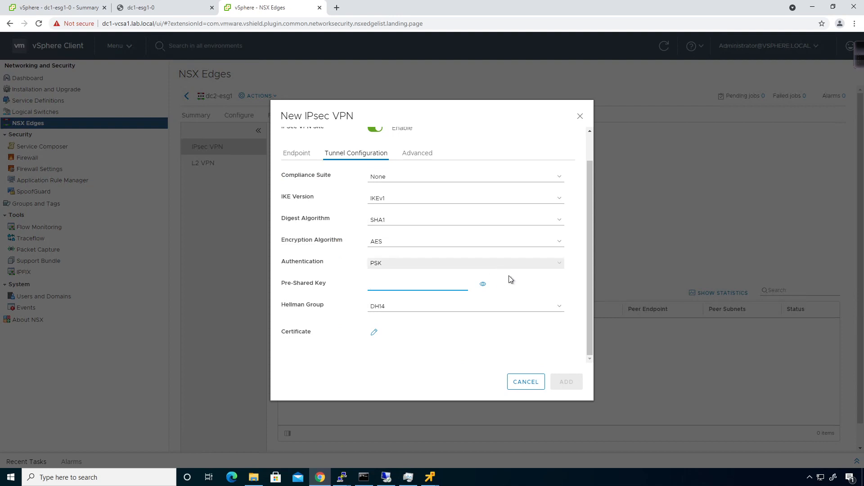
{"action": "left_click", "coordinate": [483, 285]}
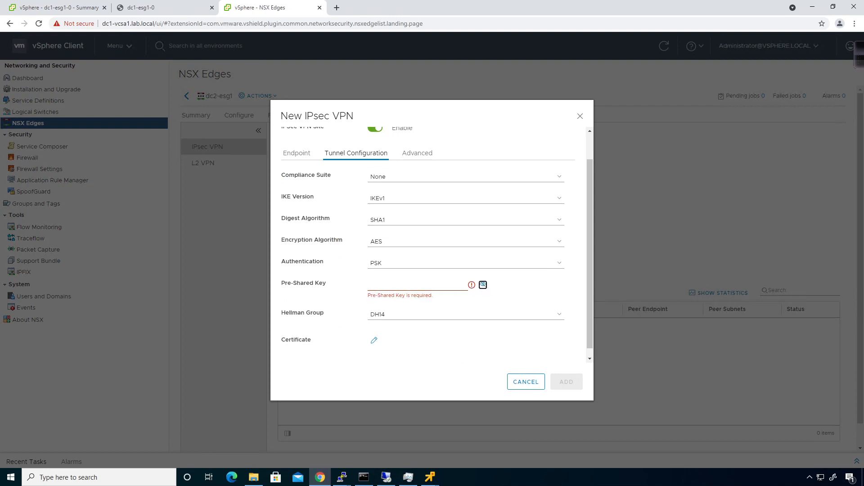
{"action": "left_click", "coordinate": [371, 285]}
{"action": "type", "text": "vmware123"}
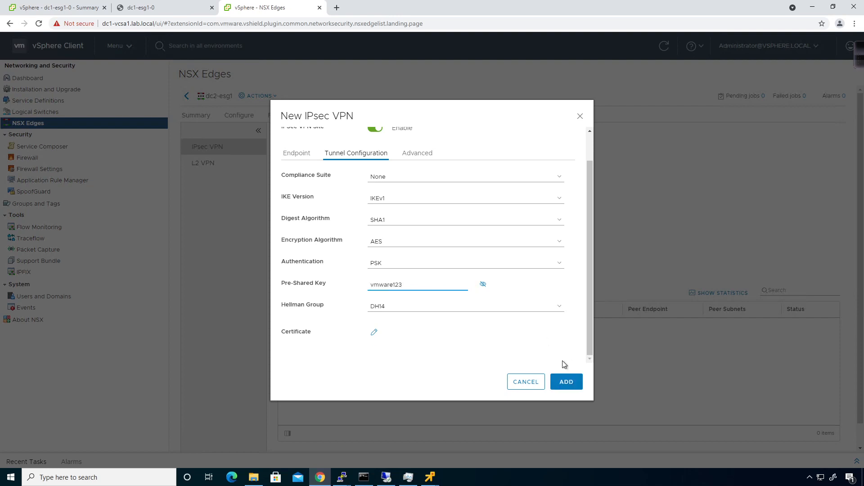
{"action": "left_click", "coordinate": [566, 382]}
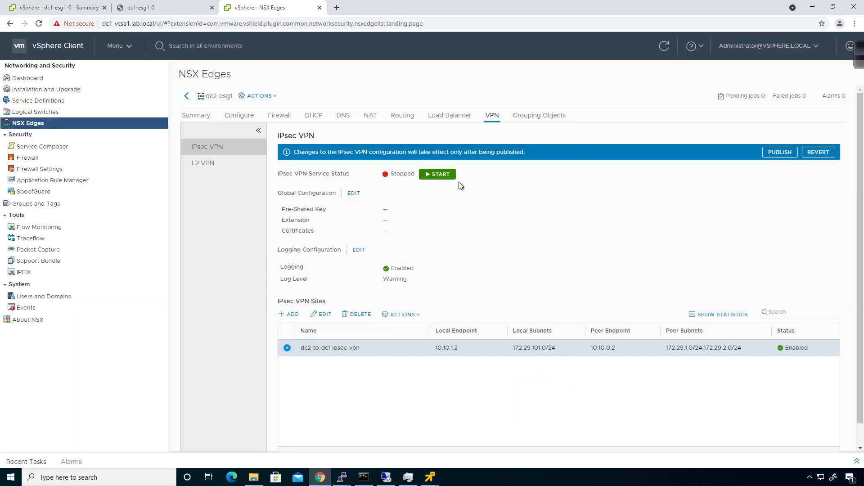
- Start the IPsec VPN service and publish the configuration changes
{"action": "left_click", "coordinate": [446, 175]}
{"action": "left_click", "coordinate": [786, 154]}
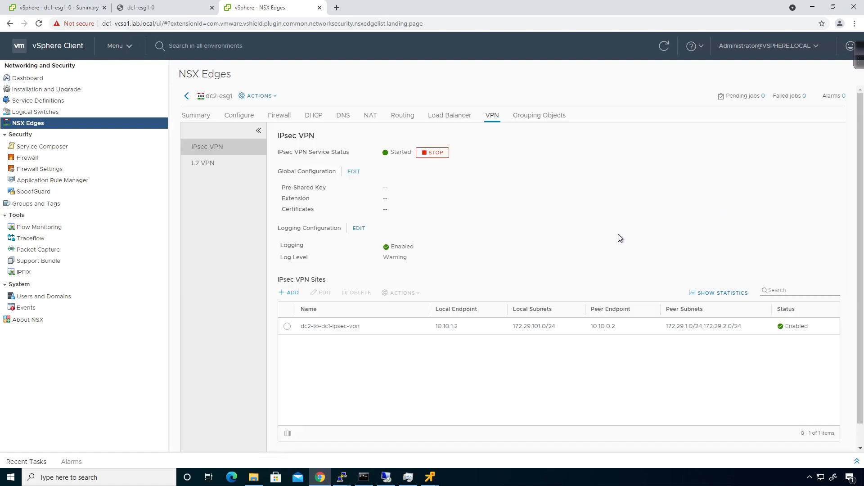
{"action": "left_click", "coordinate": [342, 477]}
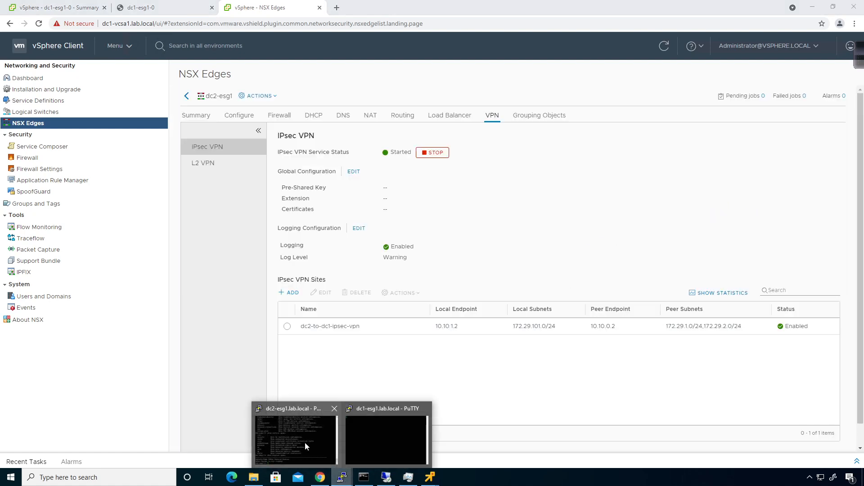
- Rerun the IPsec service status check in the dc2-esg1 PuTTY session
{"action": "left_click", "coordinate": [304, 446]}
{"action": "key", "text": "Up"}
{"action": "key", "text": "Return"}
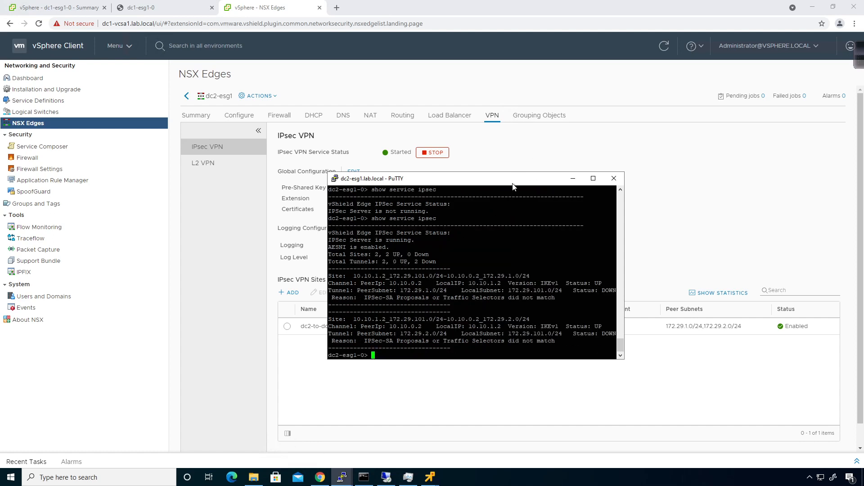
- Widen the PuTTY window and enlarge its font to 14 point
{"action": "left_click_drag", "start_coordinate": [511, 185], "coordinate": [381, 192]}
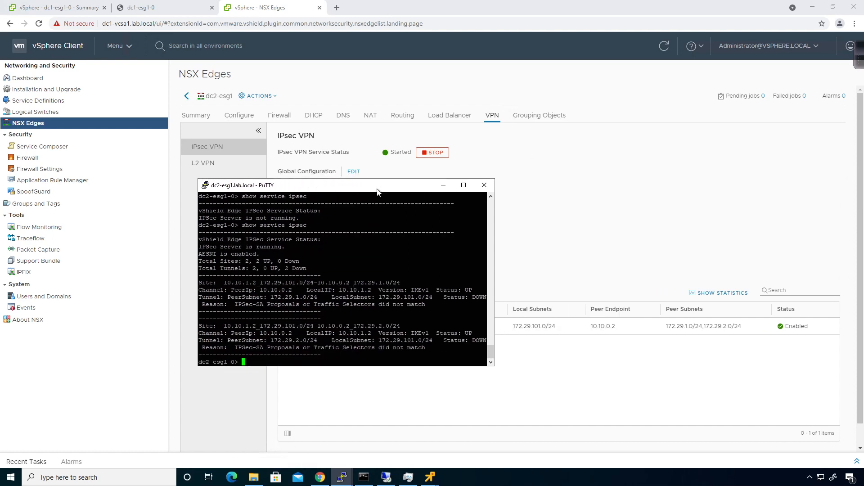
{"action": "left_click_drag", "start_coordinate": [495, 231], "coordinate": [758, 230]}
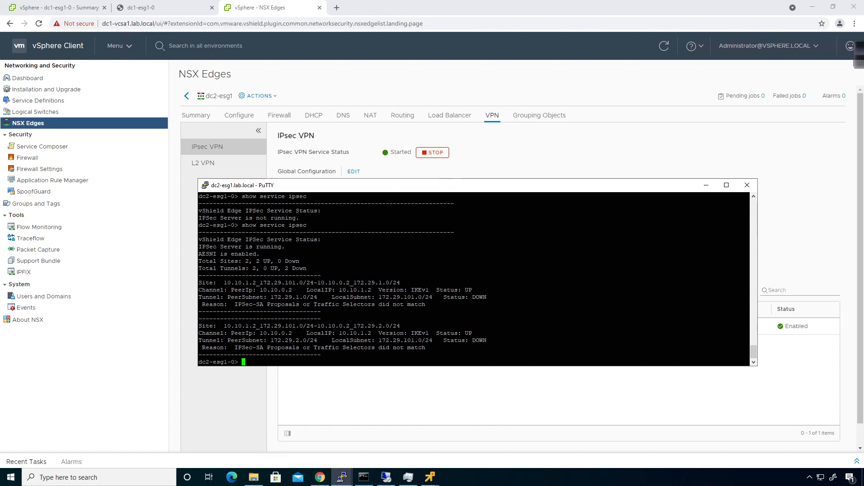
{"action": "left_click", "coordinate": [205, 185]}
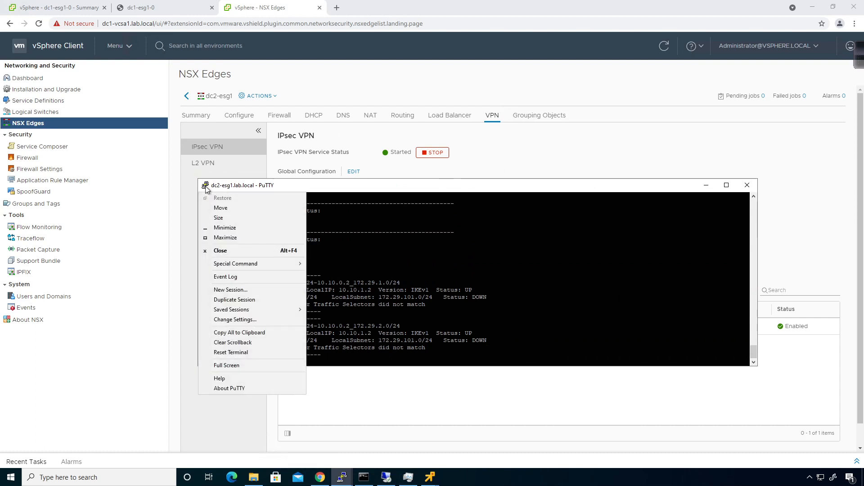
{"action": "left_click", "coordinate": [234, 320]}
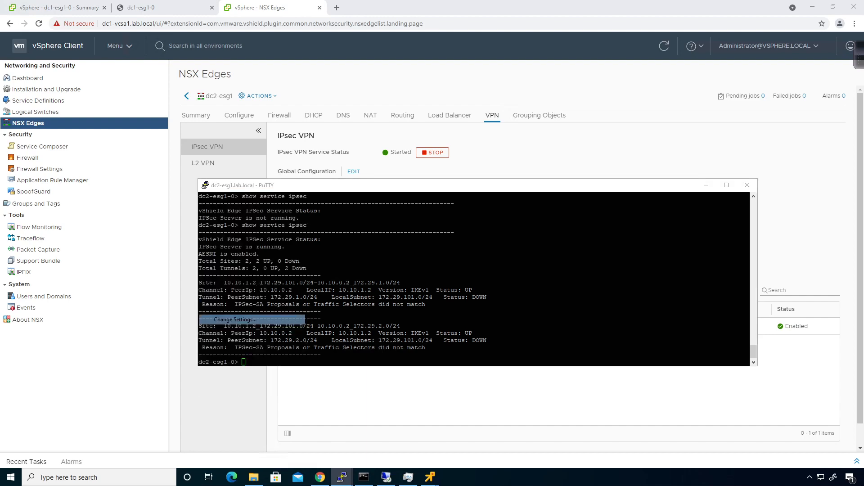
{"action": "left_click", "coordinate": [366, 220]}
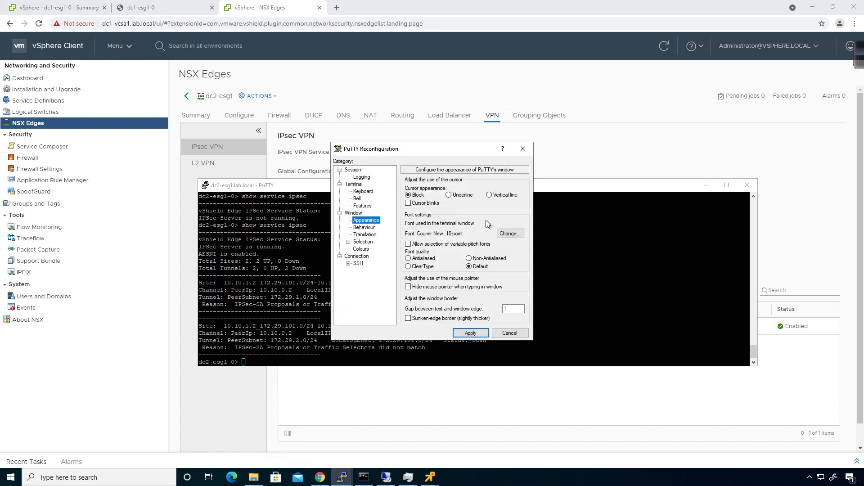
{"action": "left_click", "coordinate": [510, 233]}
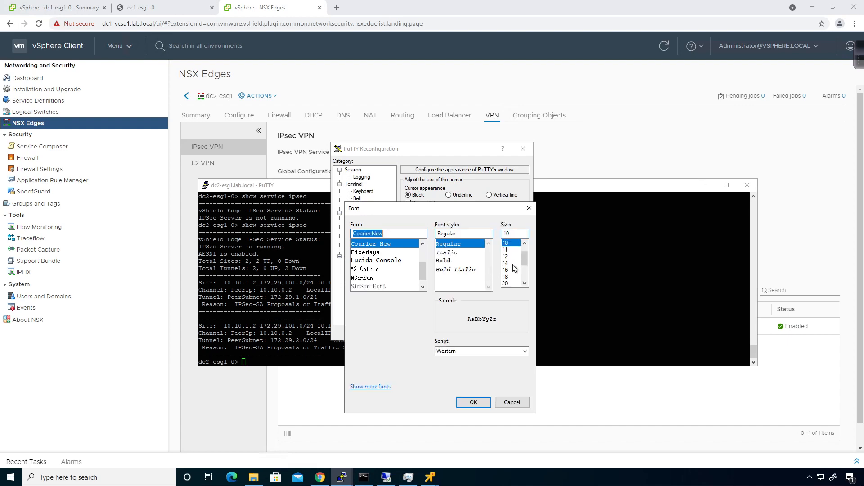
{"action": "left_click", "coordinate": [509, 263]}
{"action": "left_click", "coordinate": [477, 404]}
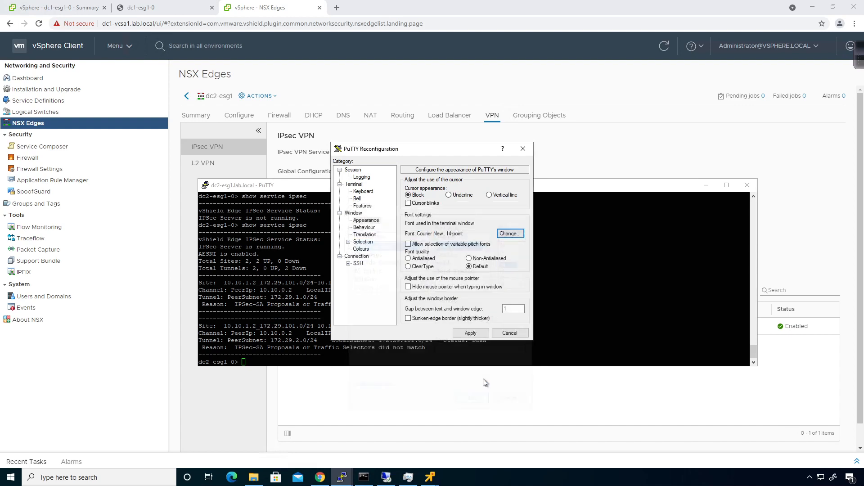
{"action": "left_click", "coordinate": [484, 335]}
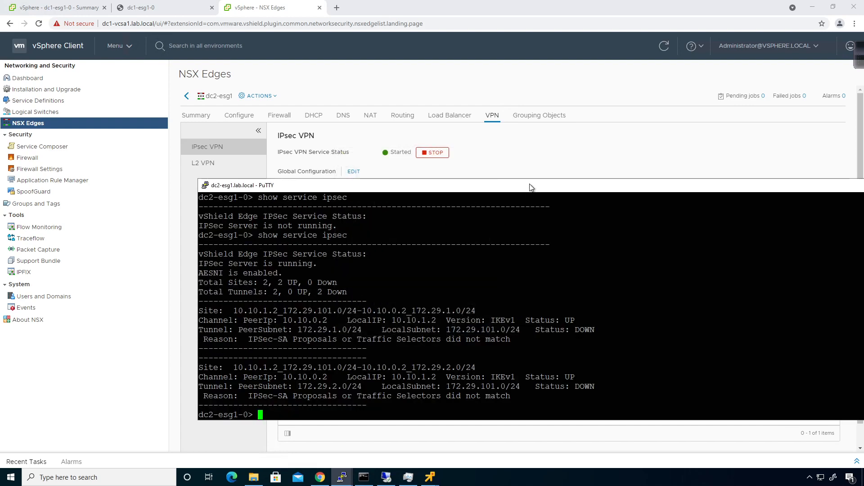
{"action": "left_click_drag", "start_coordinate": [531, 187], "coordinate": [398, 131]}
- Rerun the IPsec status check and move the terminal down to uncover the VPN page
{"action": "key", "text": "Up"}
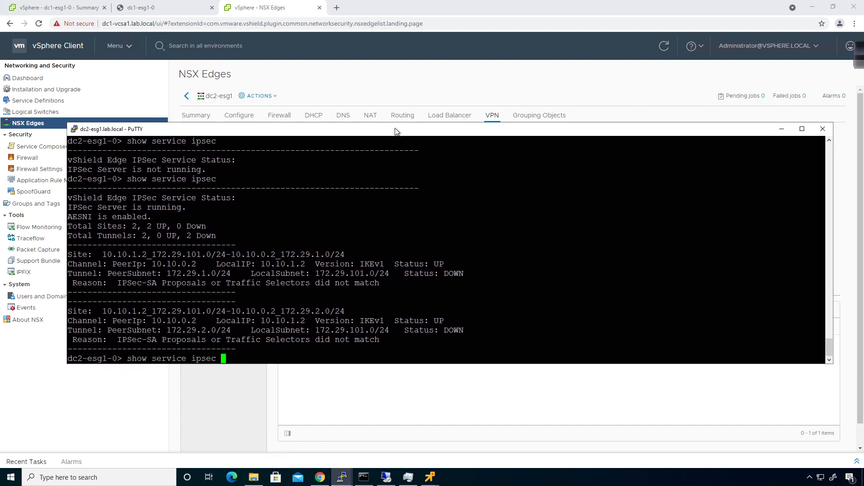
{"action": "key", "text": "Return"}
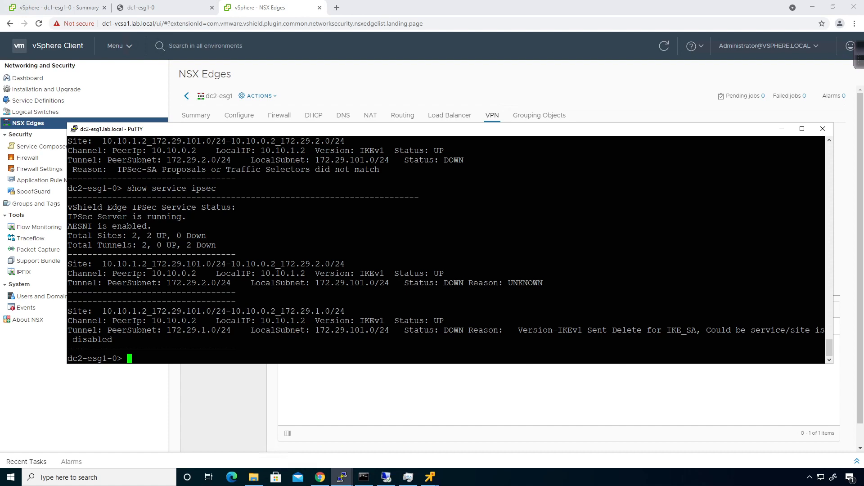
{"action": "left_click_drag", "start_coordinate": [388, 129], "coordinate": [375, 135]}
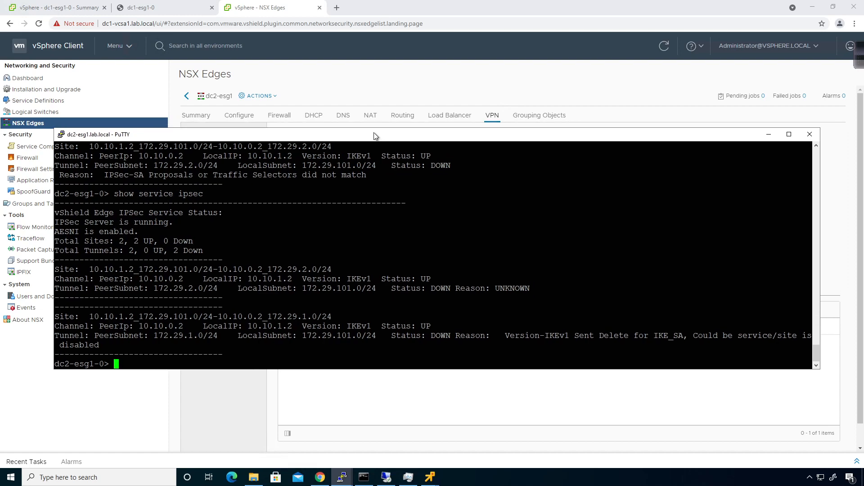
{"action": "left_click_drag", "start_coordinate": [375, 135], "coordinate": [358, 198]}
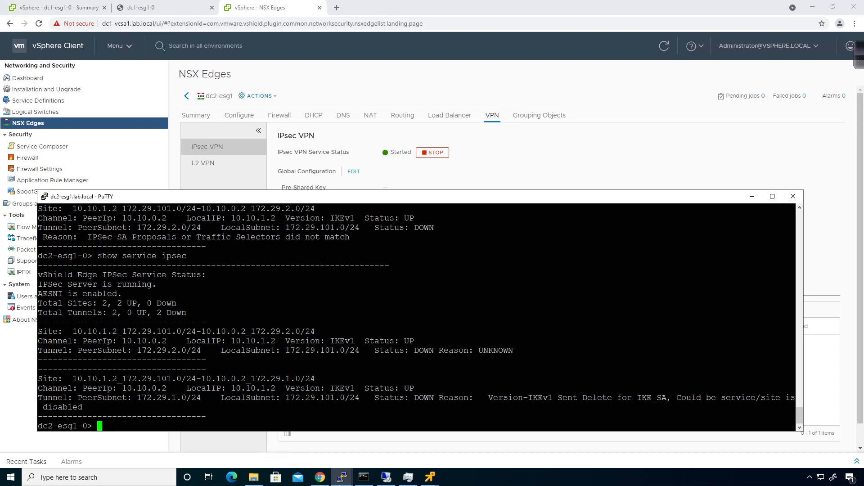
- List the ipsec command options, then run 'show service ipsec sa'
{"action": "key", "text": "Up"}
{"action": "key", "text": "question"}
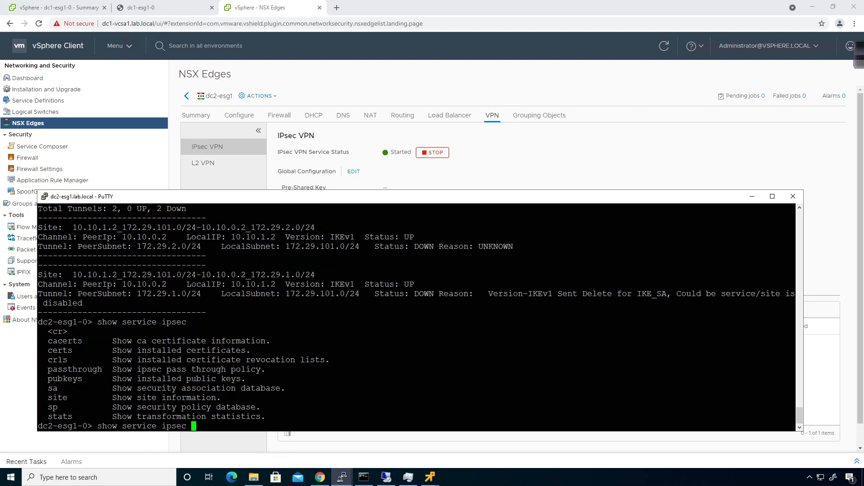
{"action": "type", "text": "sa"}
{"action": "key", "text": "question"}
{"action": "key", "text": "Return"}
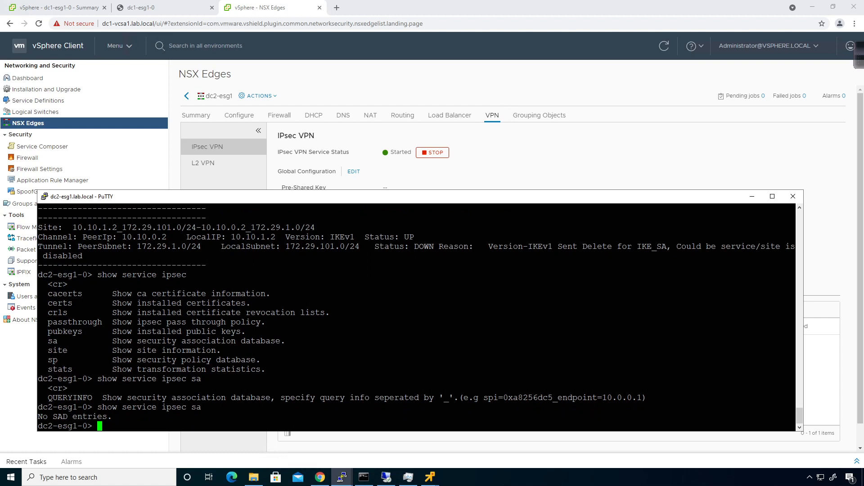
- Open dc1-esg1's IPsec VPN page under NSX Manager 10.0.0.21
{"action": "left_click", "coordinate": [568, 176]}
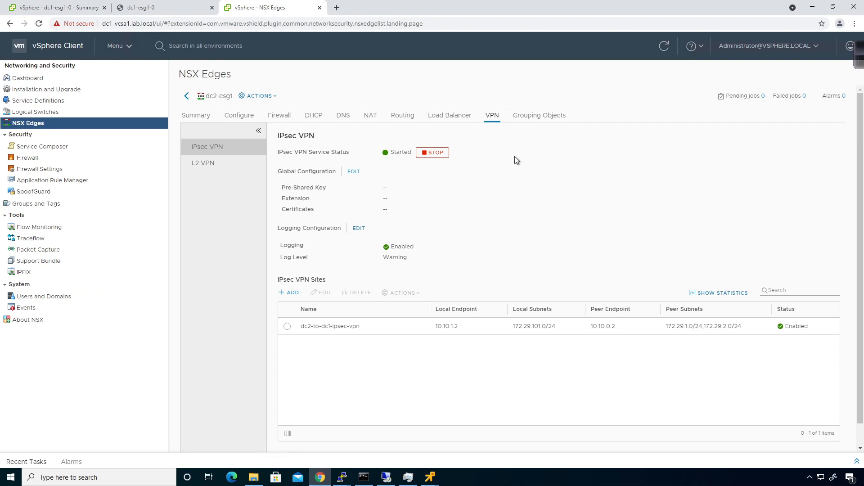
{"action": "left_click", "coordinate": [185, 97]}
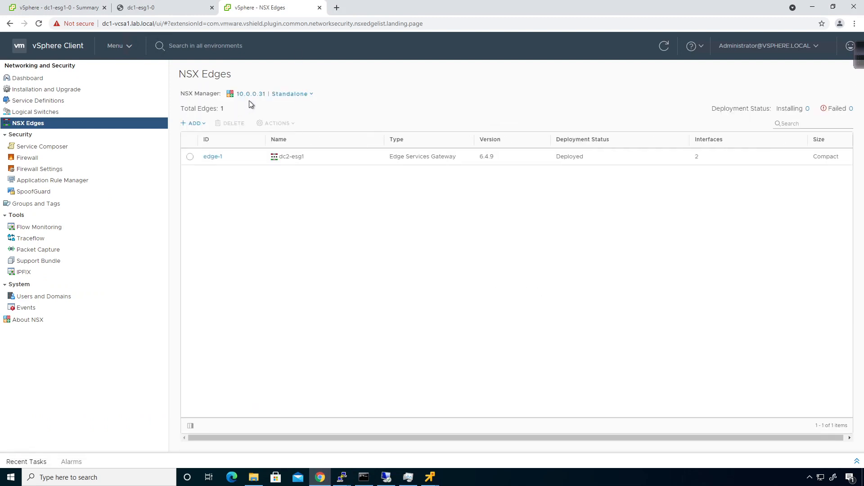
{"action": "left_click", "coordinate": [261, 95]}
{"action": "left_click", "coordinate": [259, 116]}
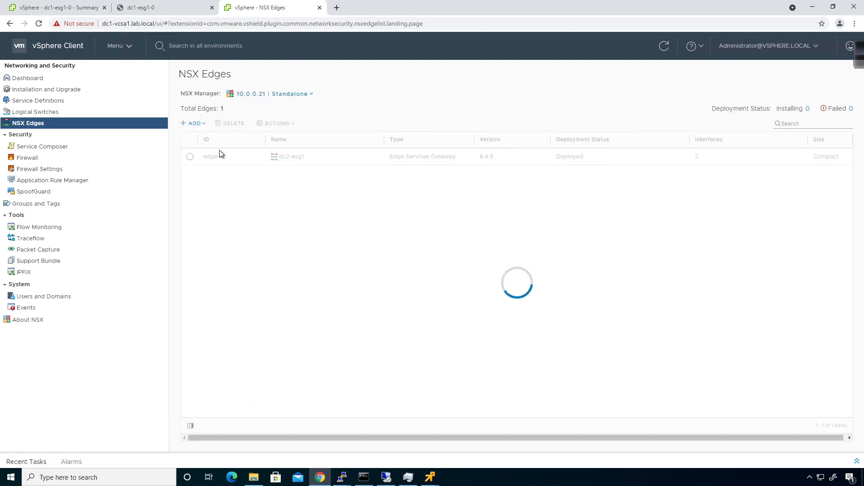
{"action": "left_click", "coordinate": [208, 157]}
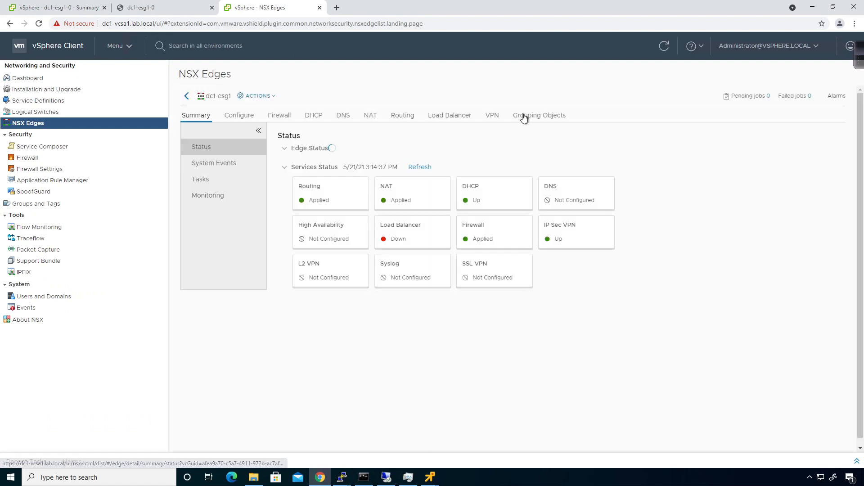
{"action": "left_click", "coordinate": [492, 115]}
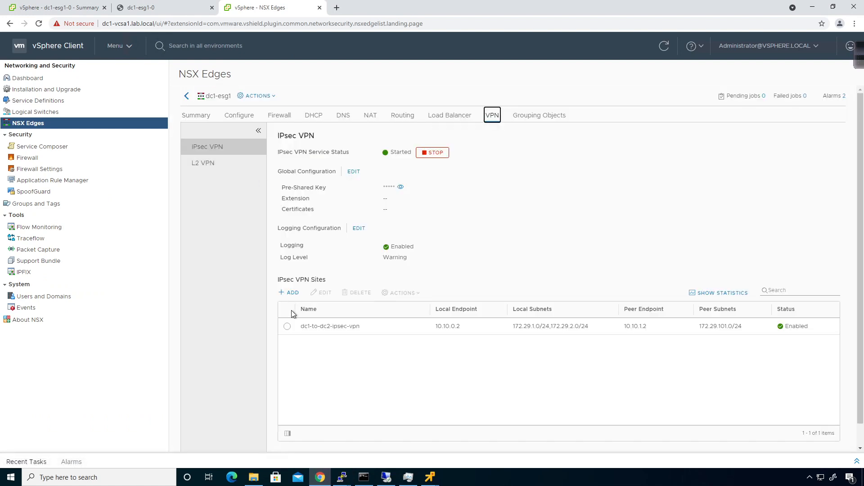
- Review dc1-to-dc2-ipsec-vpn's endpoint, tunnel and advanced settings, then cancel without changes
{"action": "left_click", "coordinate": [288, 326]}
{"action": "left_click", "coordinate": [321, 293]}
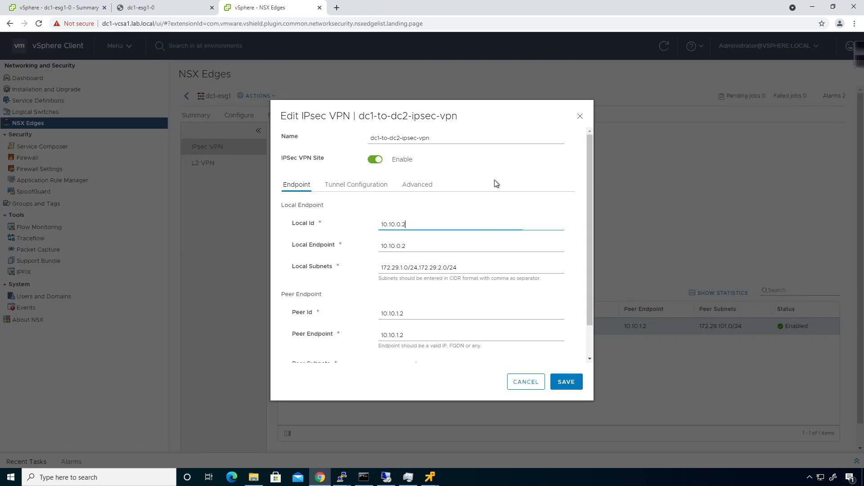
{"action": "scroll", "coordinate": [455, 245], "scroll_direction": "down", "scroll_amount": 1}
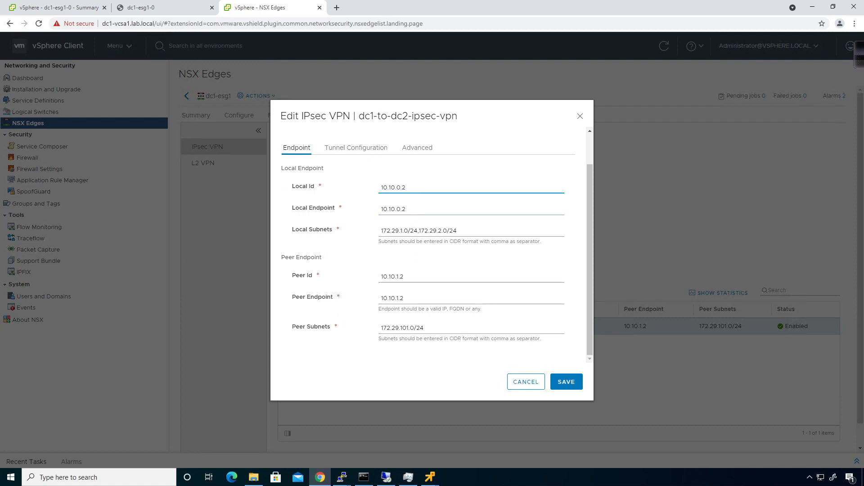
{"action": "scroll", "coordinate": [436, 246], "scroll_direction": "up", "scroll_amount": 1}
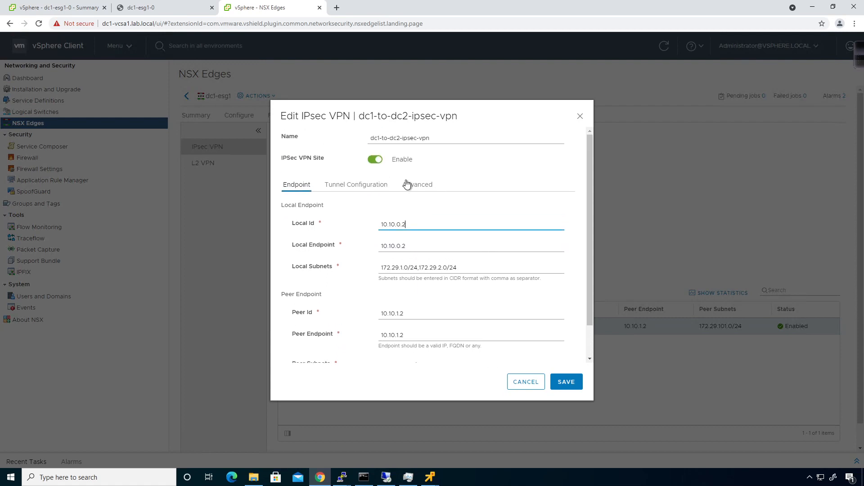
{"action": "left_click", "coordinate": [373, 190]}
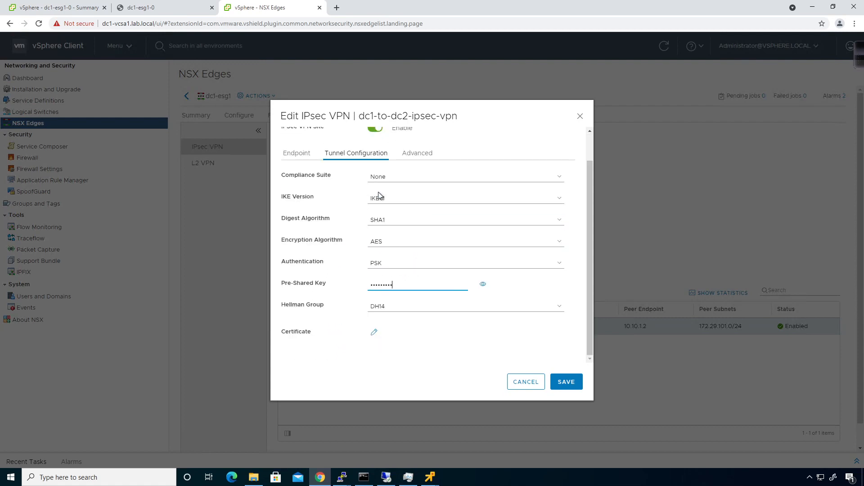
{"action": "left_click", "coordinate": [482, 284]}
{"action": "scroll", "coordinate": [476, 285], "scroll_direction": "up", "scroll_amount": 1}
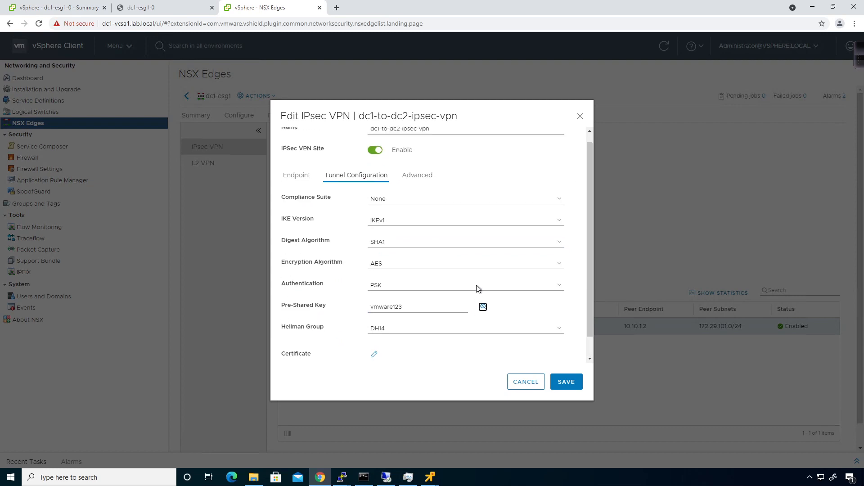
{"action": "left_click", "coordinate": [421, 186]}
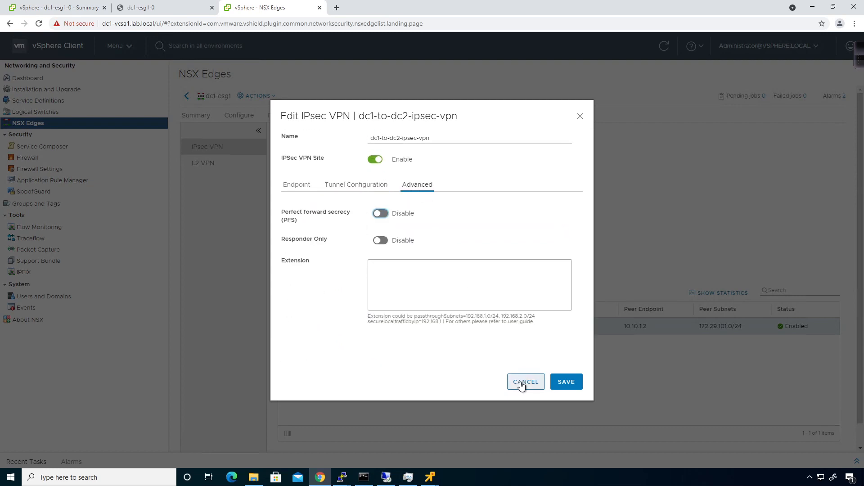
{"action": "left_click", "coordinate": [525, 382]}
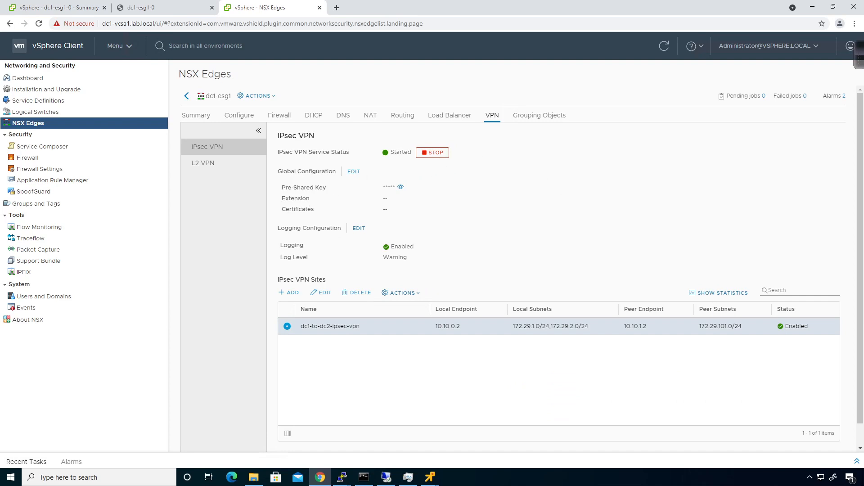
{"action": "left_click", "coordinate": [718, 293]}
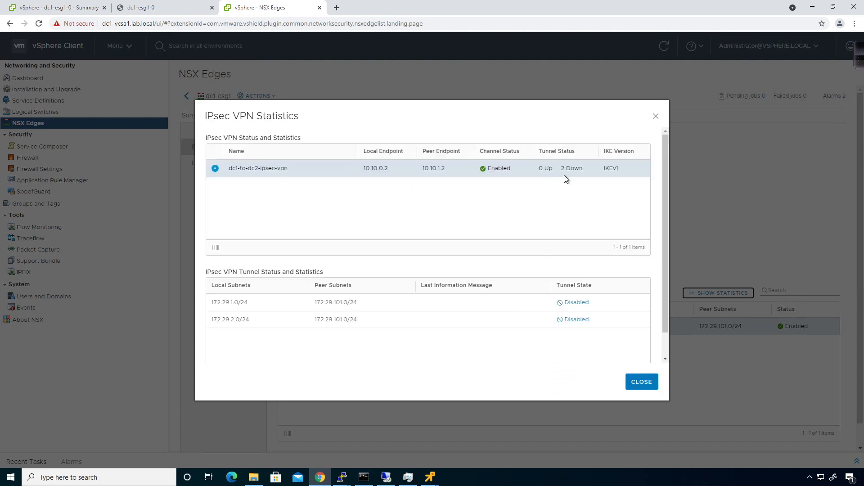
{"action": "left_click", "coordinate": [570, 305]}
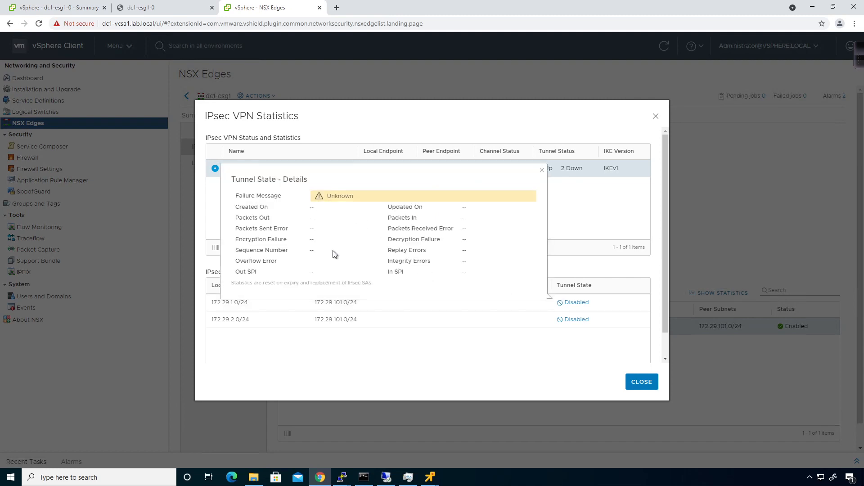
{"action": "left_click", "coordinate": [541, 171]}
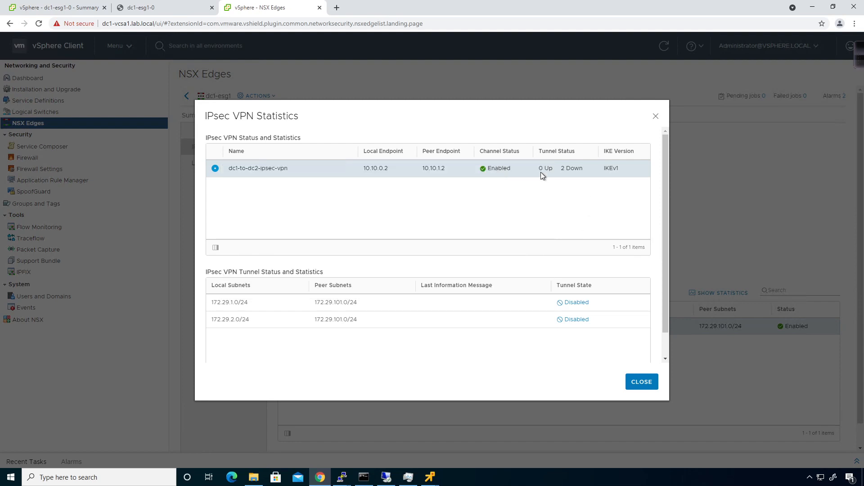
{"action": "left_click", "coordinate": [655, 117]}
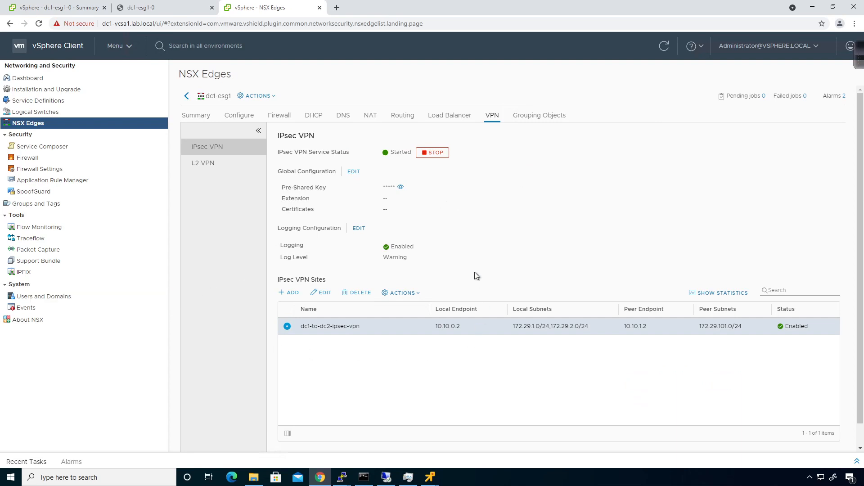
- Rerun 'show service ipsec' on the dc1-esg1-0 console, then return to the VM Summary
{"action": "left_click", "coordinate": [159, 6]}
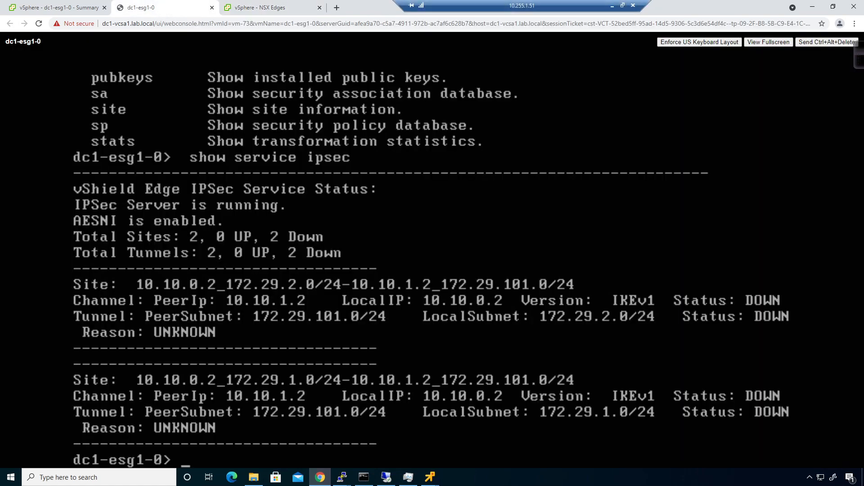
{"action": "key", "text": "Up"}
{"action": "key", "text": "Return"}
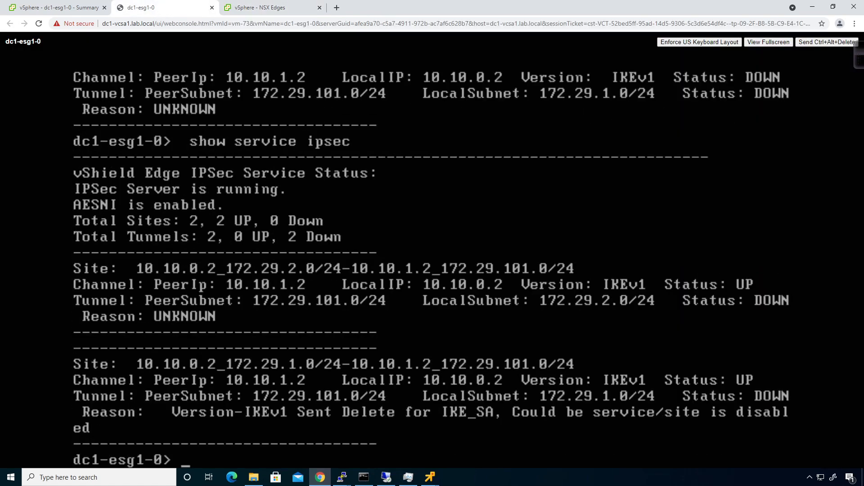
{"action": "left_click", "coordinate": [59, 7]}
- Bring up the dc2-lvm1 remote console and log in with its password
{"action": "mouse_move", "coordinate": [430, 477]}
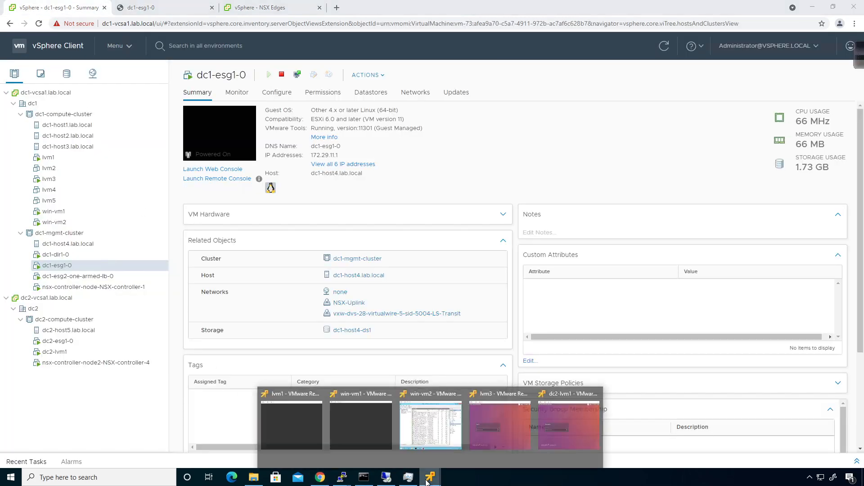
{"action": "left_click", "coordinate": [569, 428]}
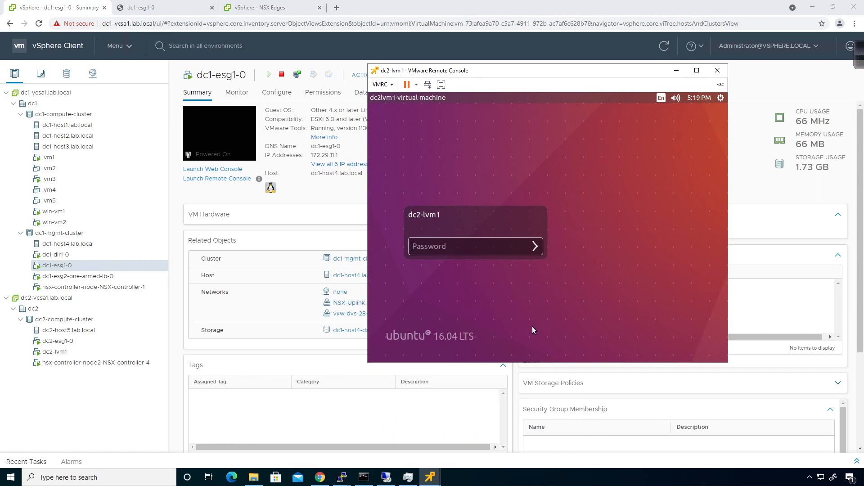
{"action": "left_click", "coordinate": [470, 247]}
{"action": "type", "text": "••••••••"}
{"action": "key", "text": "Return"}
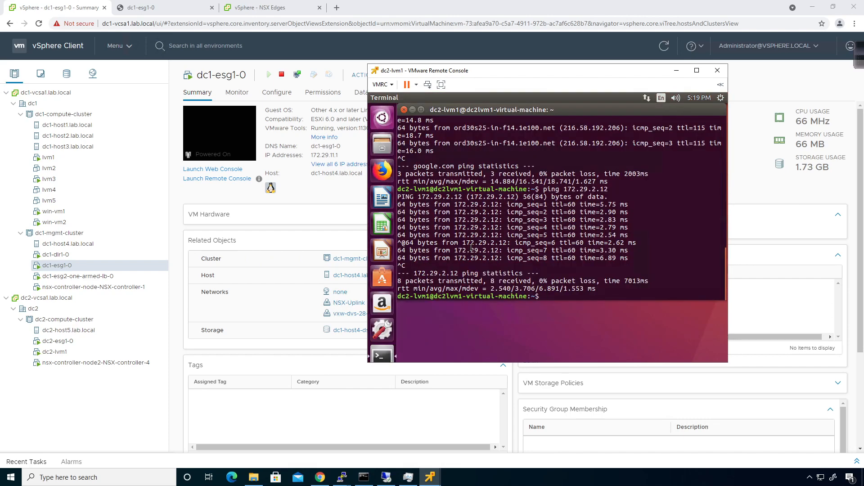
- Rerun the ping to 172.29.2.12 and move the console to the upper right
{"action": "key", "text": "Up"}
{"action": "key", "text": "Return"}
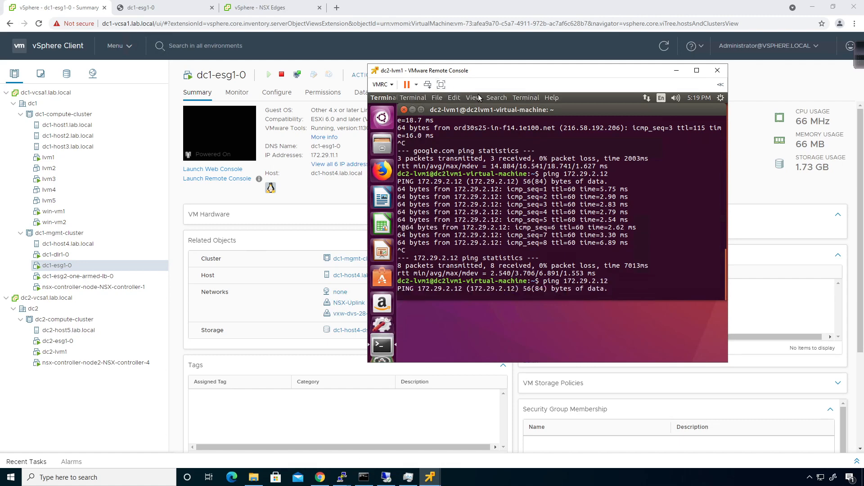
{"action": "left_click_drag", "start_coordinate": [525, 71], "coordinate": [607, 36]}
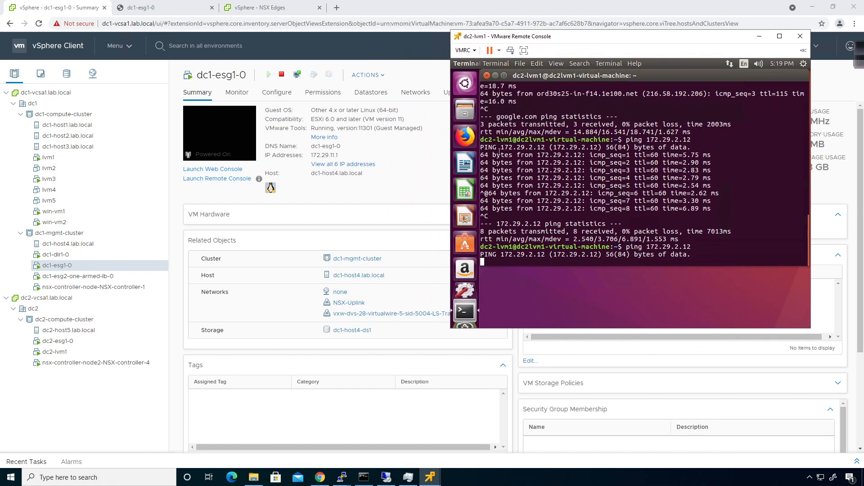
{"action": "left_click", "coordinate": [343, 479]}
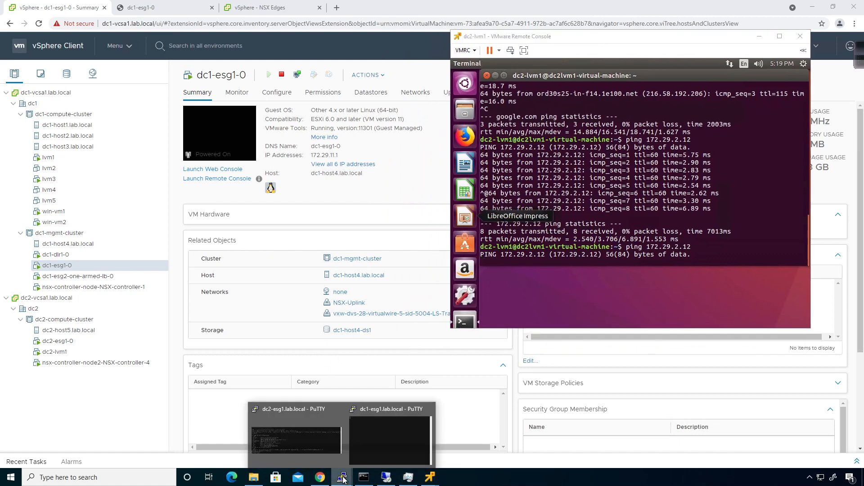
- In dc2-esg1's PuTTY session, rerun 'show service ipsec' without the sa option
{"action": "left_click", "coordinate": [310, 435]}
{"action": "key", "text": "Up"}
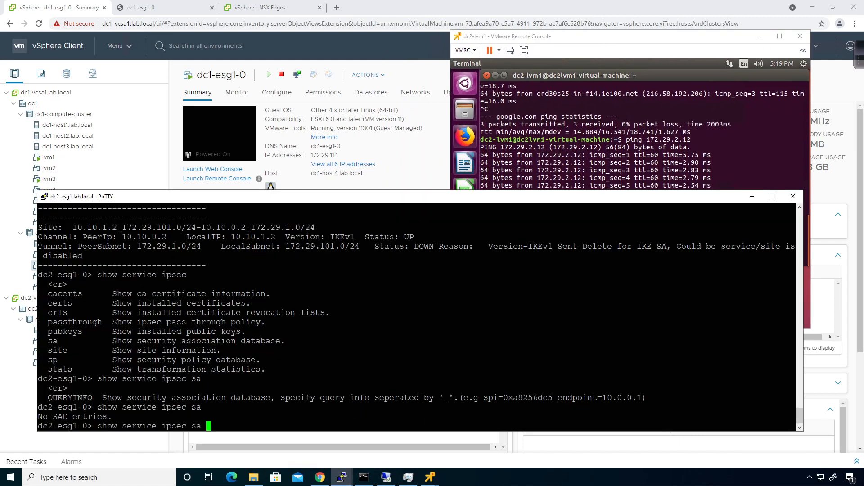
{"action": "key", "text": "BackSpace"}
{"action": "key", "text": "BackSpace"}
{"action": "key", "text": "BackSpace"}
{"action": "key", "text": "Return"}
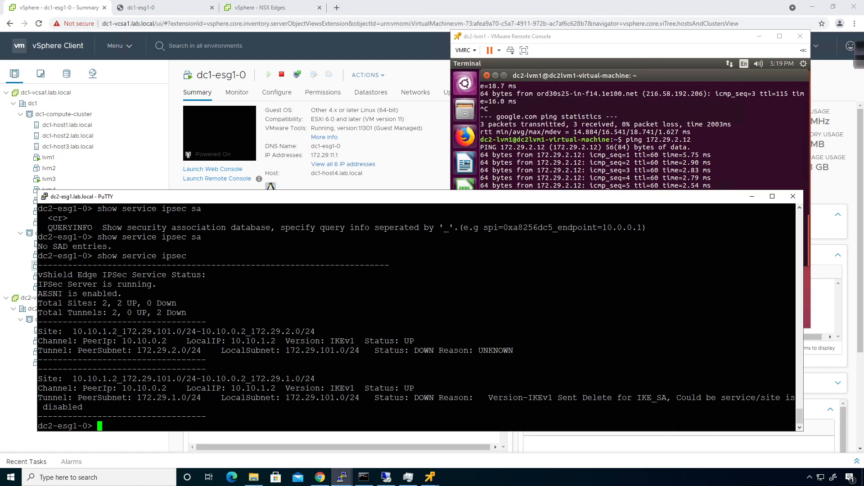
- Highlight the local address 10.10.1.2 and subnet 172.29.101.0 in the IPsec site name
{"action": "left_click_drag", "start_coordinate": [67, 331], "coordinate": [117, 332]}
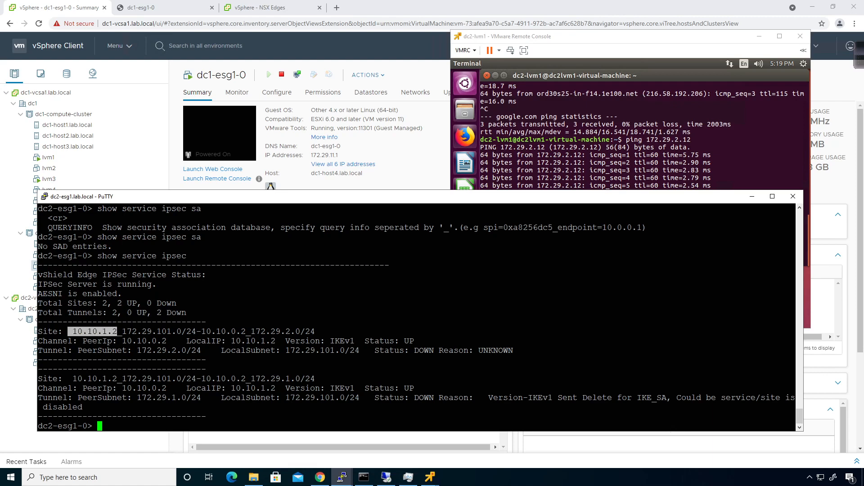
{"action": "left_click", "coordinate": [119, 331]}
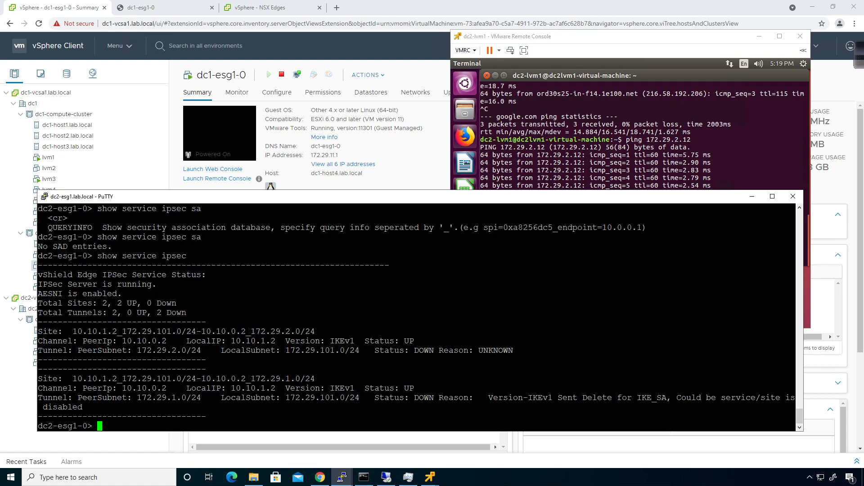
{"action": "left_click_drag", "start_coordinate": [122, 331], "coordinate": [187, 332]}
{"action": "left_click", "coordinate": [188, 332]}
{"action": "left_click_drag", "start_coordinate": [202, 332], "coordinate": [315, 332]}
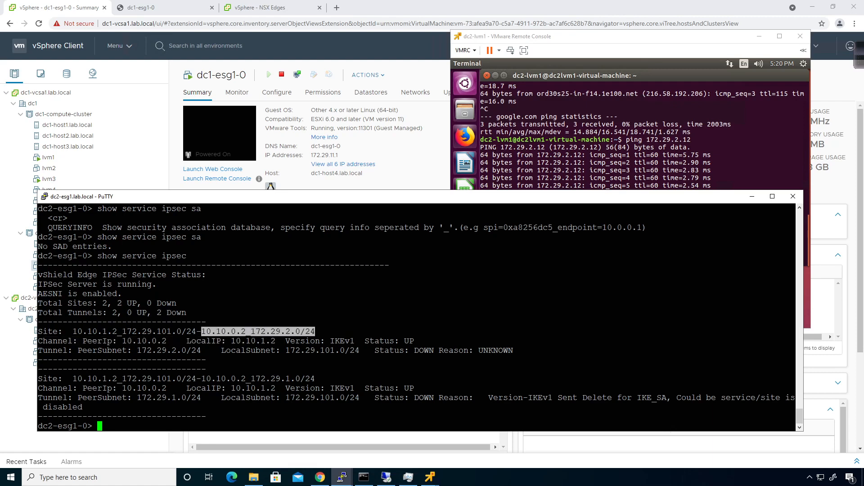
{"action": "left_click", "coordinate": [315, 332]}
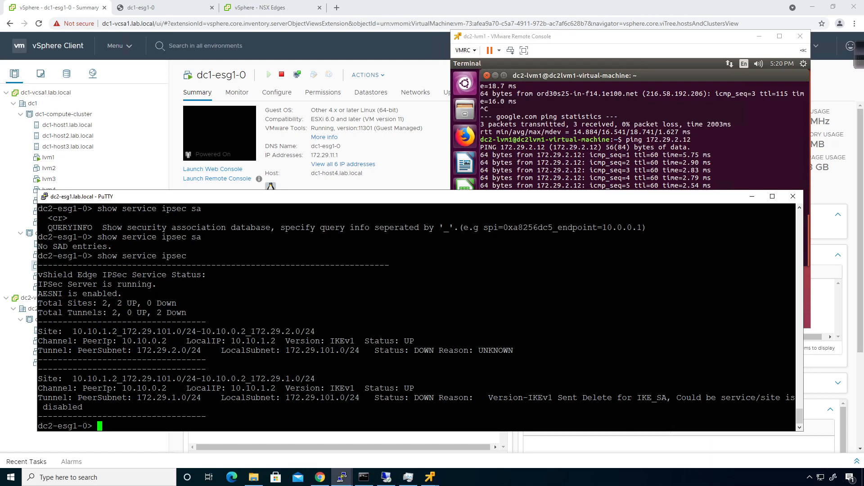
{"action": "left_click_drag", "start_coordinate": [121, 332], "coordinate": [186, 332]}
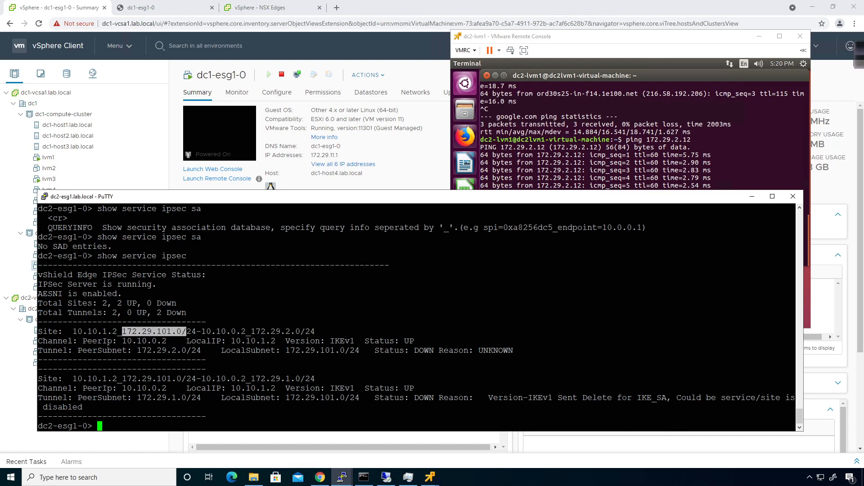
{"action": "left_click", "coordinate": [186, 332]}
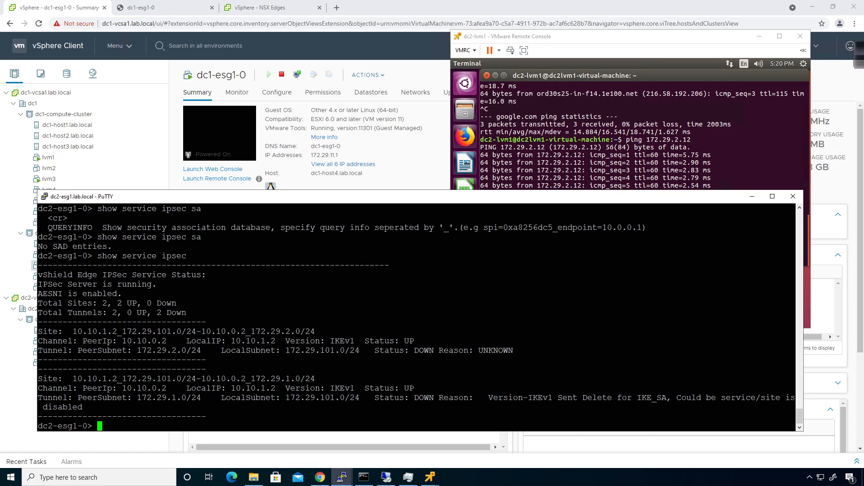
- Highlight the peer subnet 172.29.2.0/24, peer 10.10.0.2 and the channel's peer and local IPs
{"action": "left_click_drag", "start_coordinate": [250, 332], "coordinate": [315, 331]}
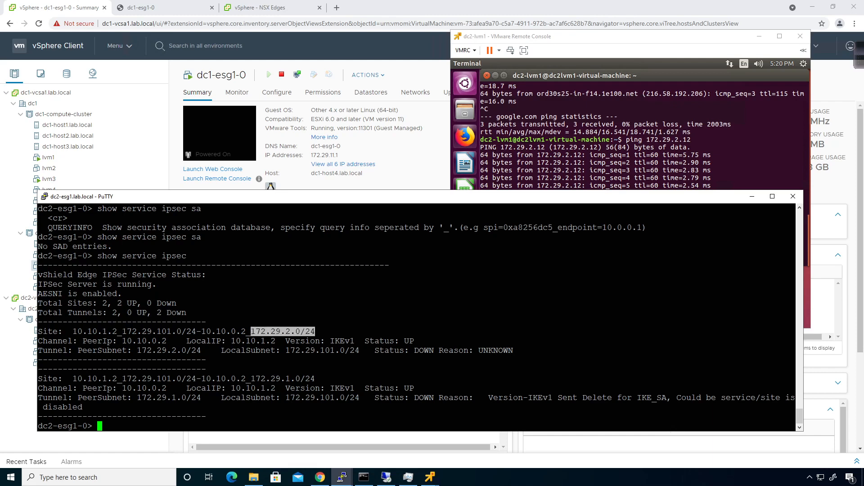
{"action": "left_click_drag", "start_coordinate": [202, 332], "coordinate": [246, 331]}
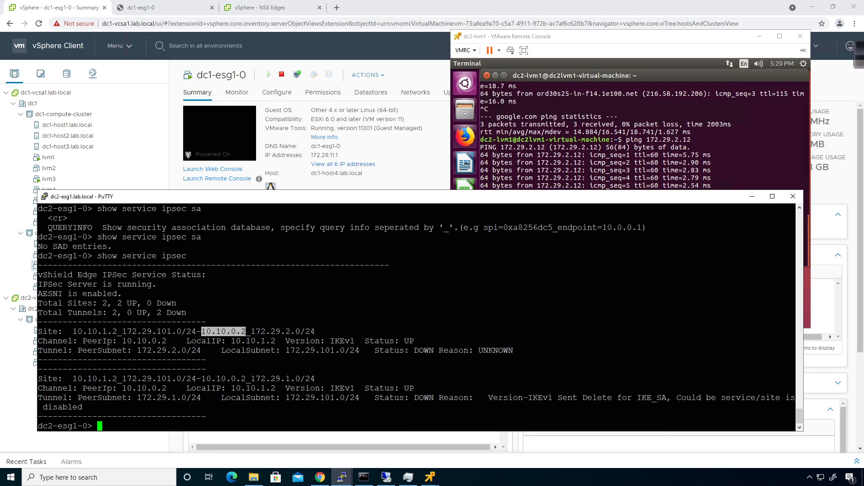
{"action": "left_click", "coordinate": [246, 332]}
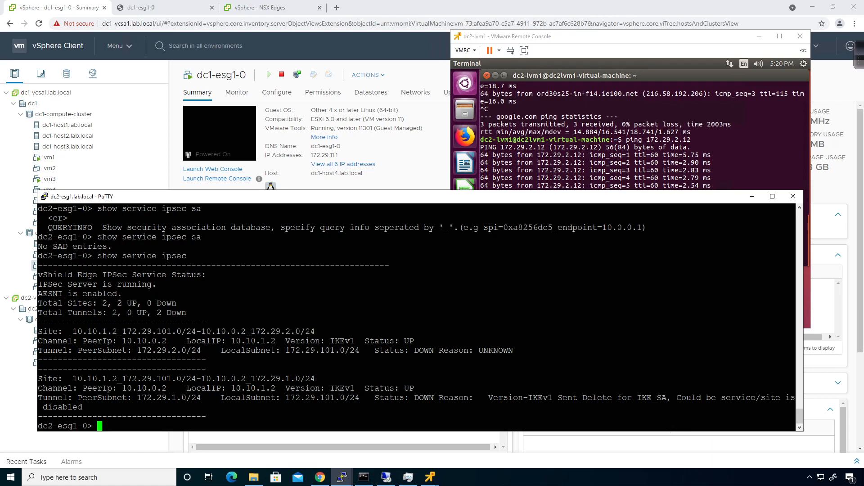
{"action": "left_click_drag", "start_coordinate": [171, 341], "coordinate": [122, 341]}
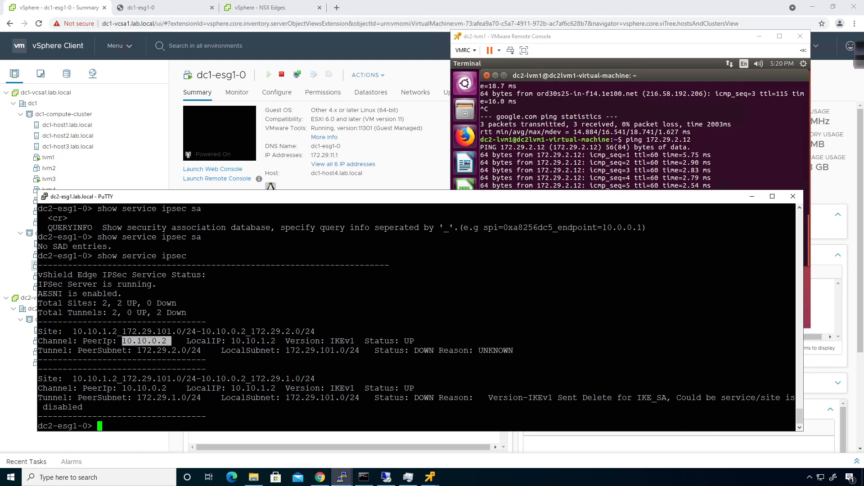
{"action": "left_click_drag", "start_coordinate": [231, 341], "coordinate": [280, 341]}
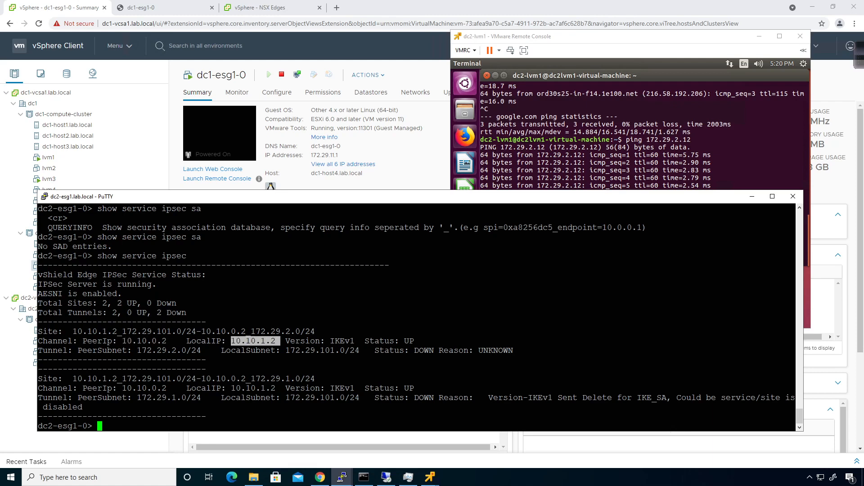
{"action": "left_click", "coordinate": [279, 341]}
- Run 'show service ipsec site', showing IKE SAs up but IPsec SAs down
{"action": "type", "text": "show service ipsec "}
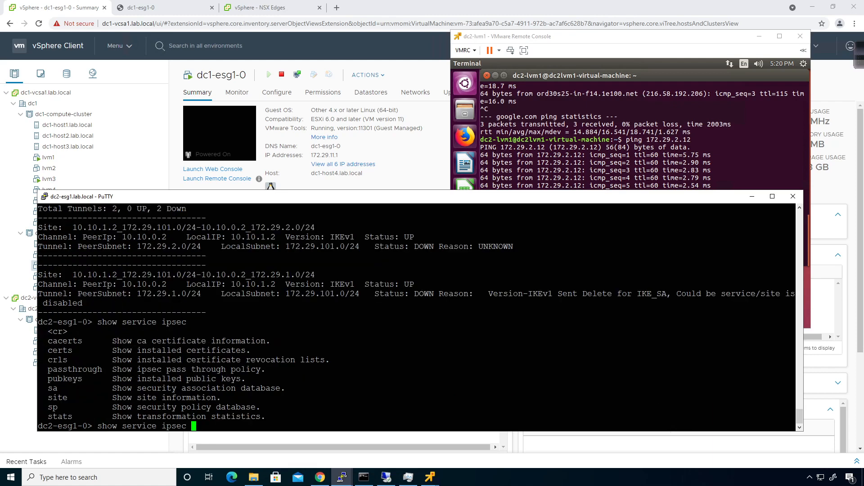
{"action": "type", "text": "?site"}
{"action": "key", "text": "Return"}
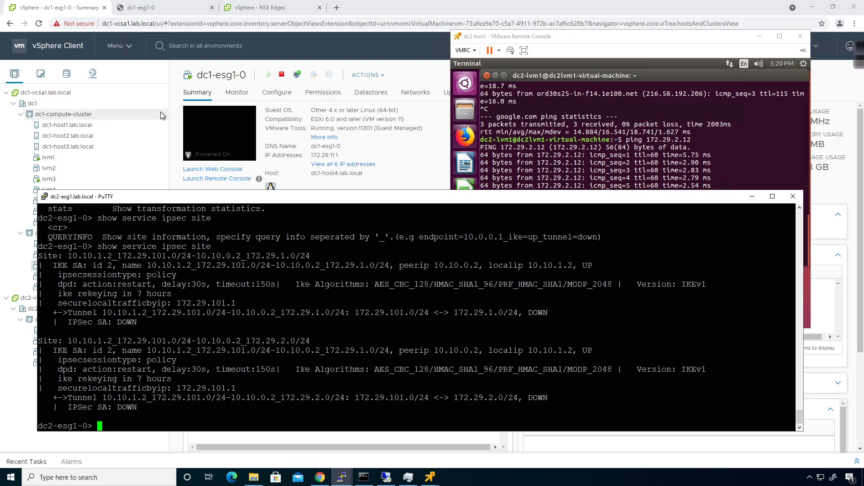
{"action": "left_click", "coordinate": [174, 117]}
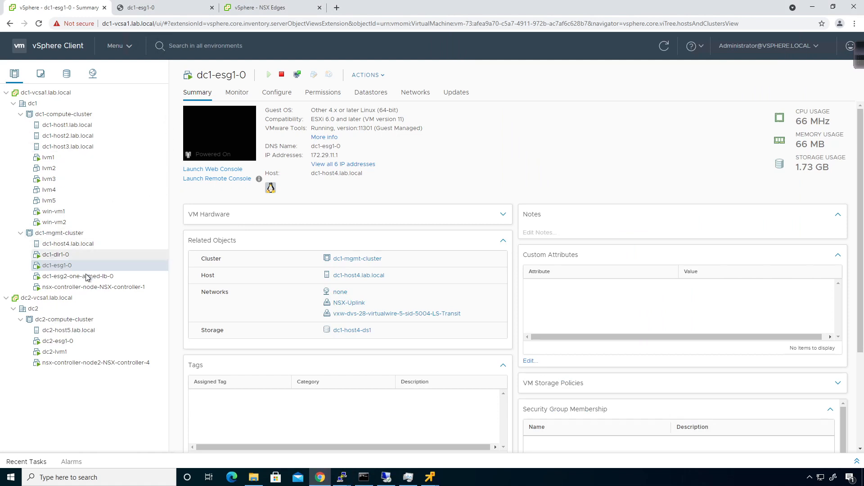
- Turn on Perfect Forward Secrecy in dc1-to-dc2-ipsec-vpn's Advanced settings, save, and publish
{"action": "left_click", "coordinate": [266, 9]}
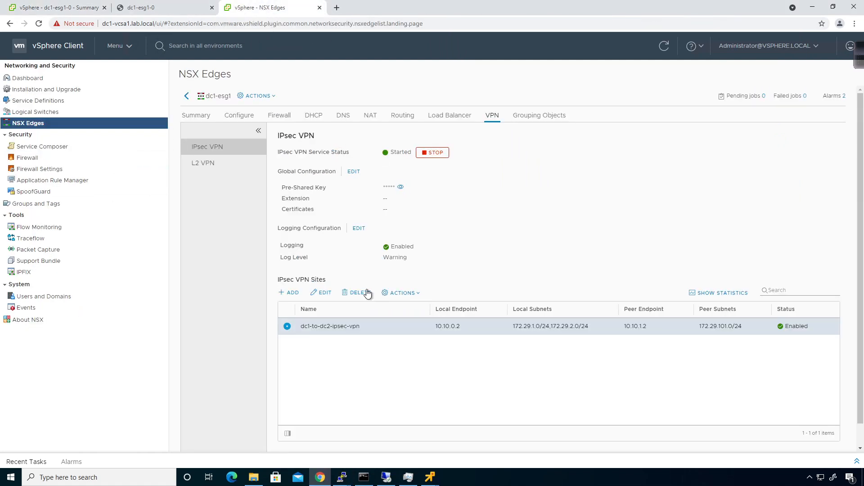
{"action": "left_click", "coordinate": [314, 296]}
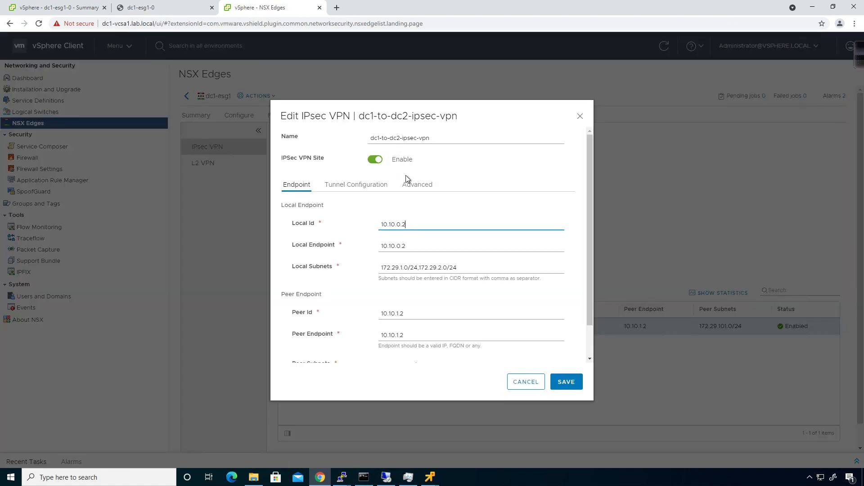
{"action": "left_click", "coordinate": [407, 181]}
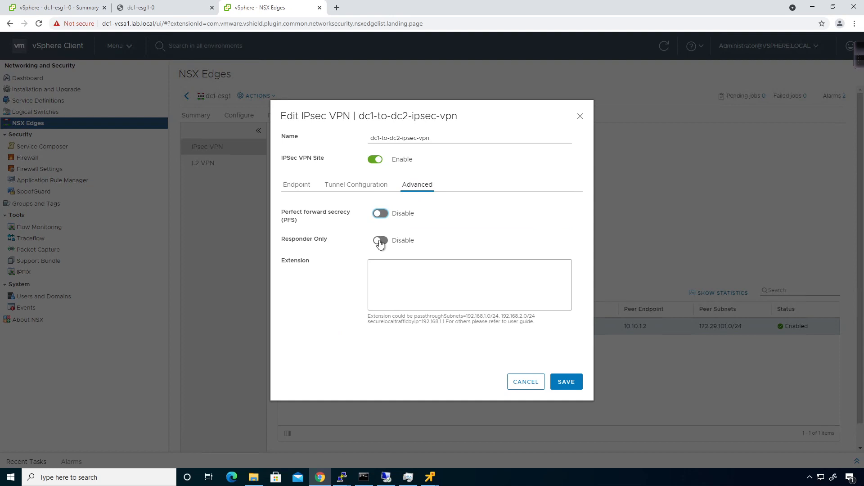
{"action": "left_click", "coordinate": [380, 213]}
{"action": "left_click", "coordinate": [564, 384]}
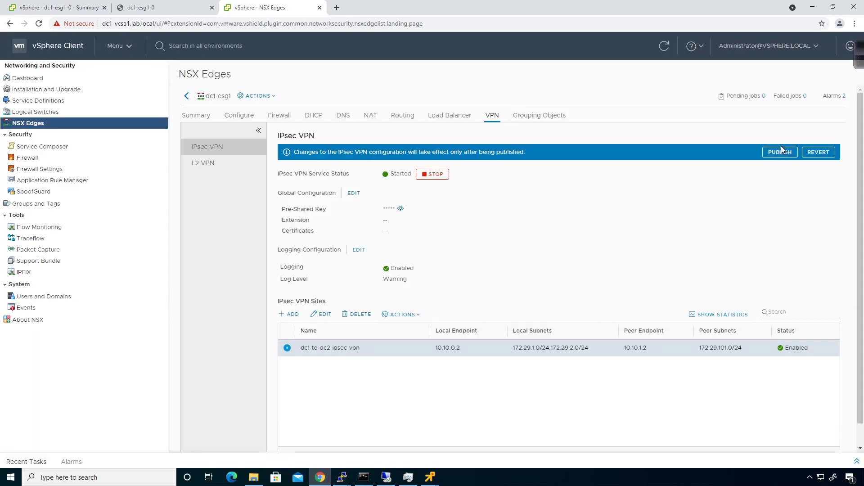
{"action": "left_click", "coordinate": [781, 151]}
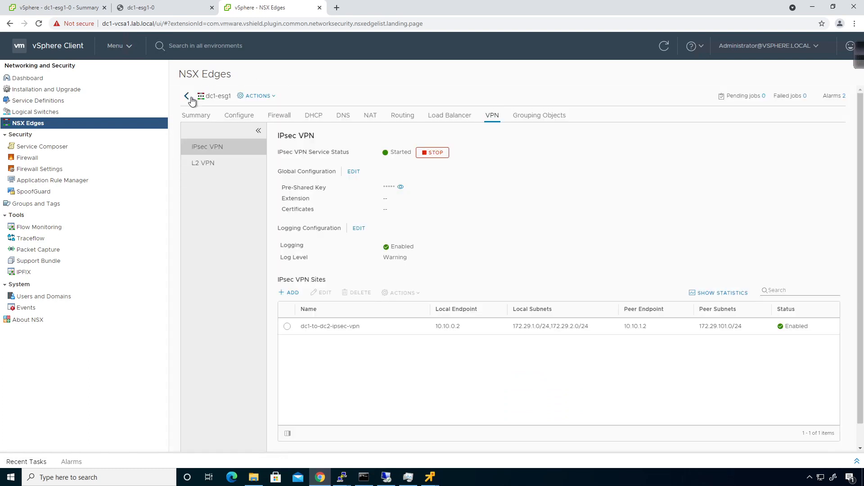
- Switch to NSX Manager 10.0.0.31 and open dc2-esg1's VPN settings
{"action": "left_click", "coordinate": [190, 98]}
{"action": "left_click", "coordinate": [294, 94]}
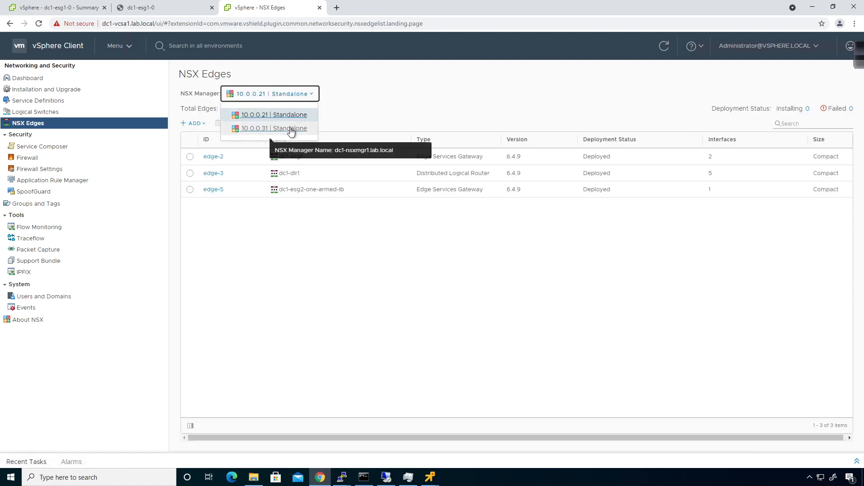
{"action": "left_click", "coordinate": [290, 129]}
{"action": "left_click", "coordinate": [219, 160]}
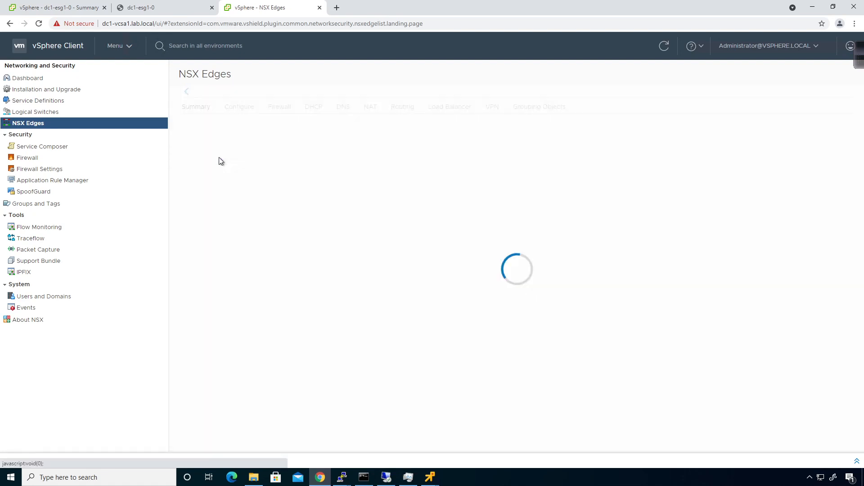
{"action": "left_click", "coordinate": [490, 116]}
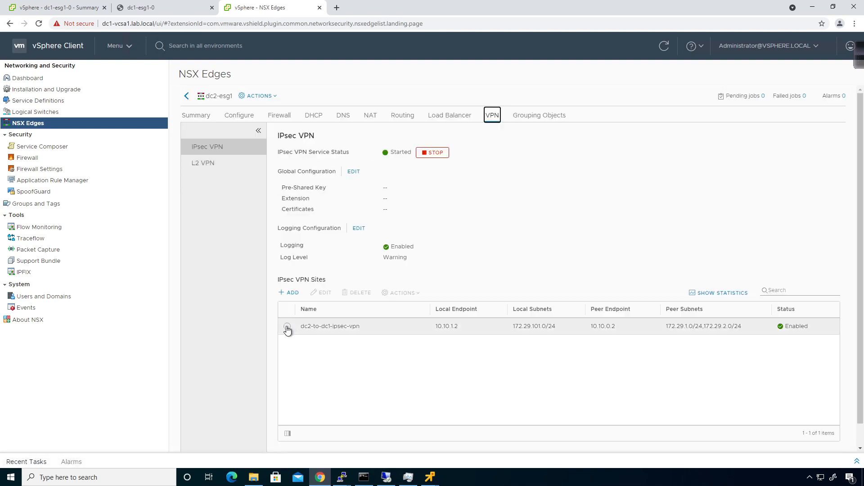
- Check PFS in dc2-to-dc1-ipsec-vpn's Advanced settings, then view statistics showing both tunnels up
{"action": "left_click", "coordinate": [287, 327]}
{"action": "left_click", "coordinate": [321, 293]}
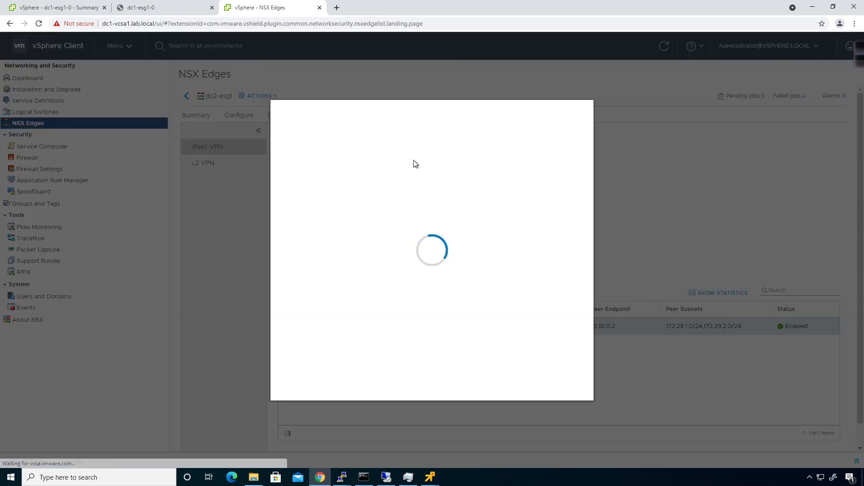
{"action": "left_click", "coordinate": [407, 184]}
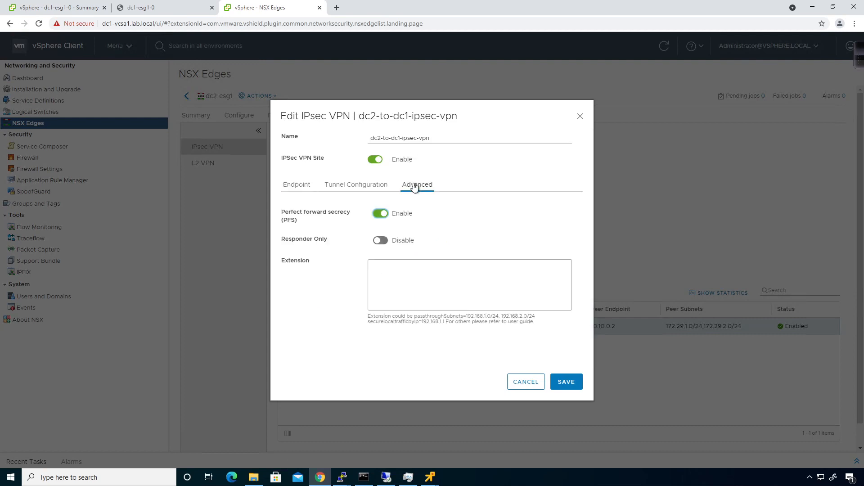
{"action": "left_click", "coordinate": [381, 213]}
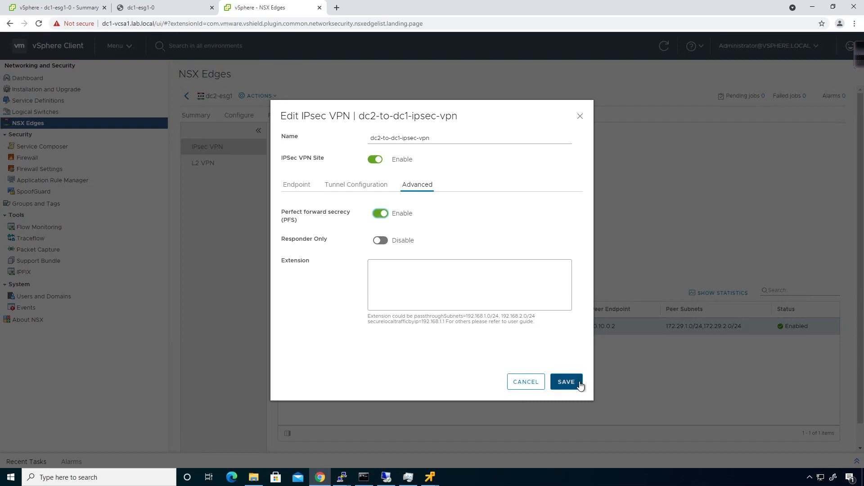
{"action": "left_click", "coordinate": [534, 383]}
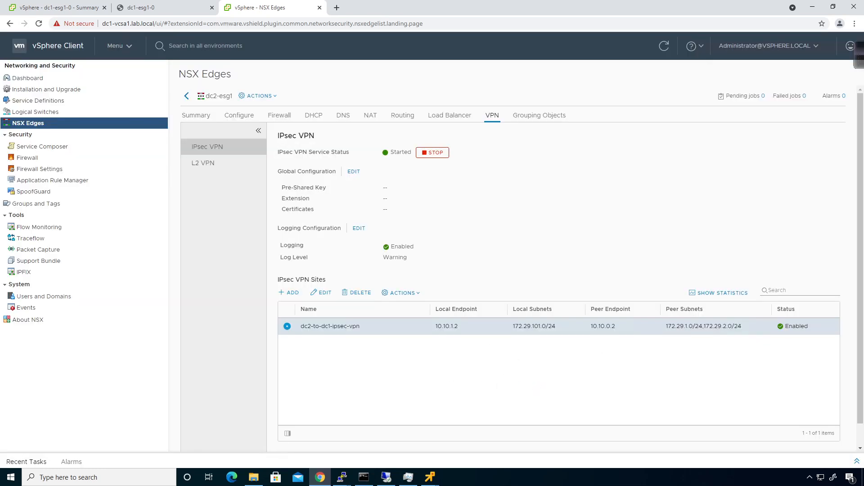
{"action": "left_click", "coordinate": [704, 293]}
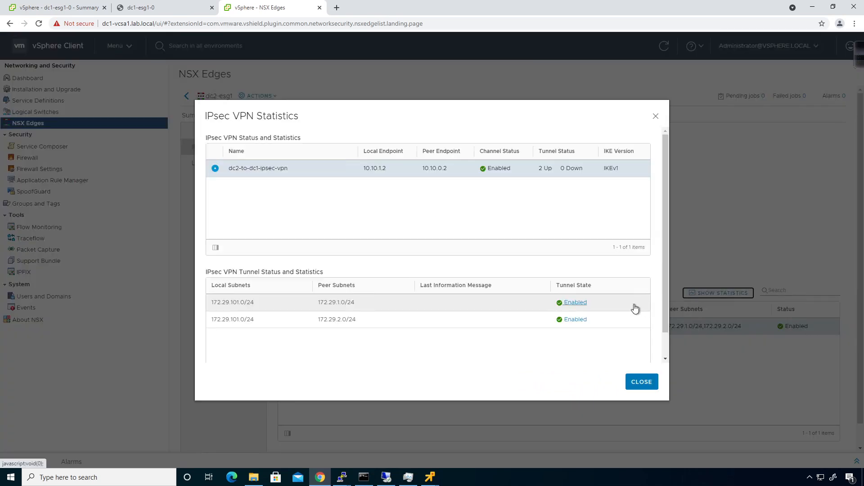
{"action": "left_click", "coordinate": [640, 385]}
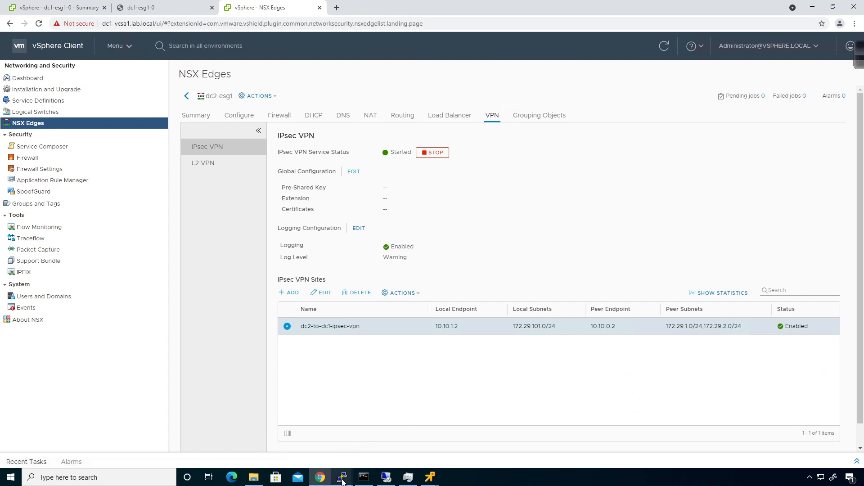
- Rerun 'show service ipsec site' on dc2-esg1, now reporting both tunnels UP
{"action": "mouse_move", "coordinate": [342, 480]}
{"action": "left_click", "coordinate": [323, 447]}
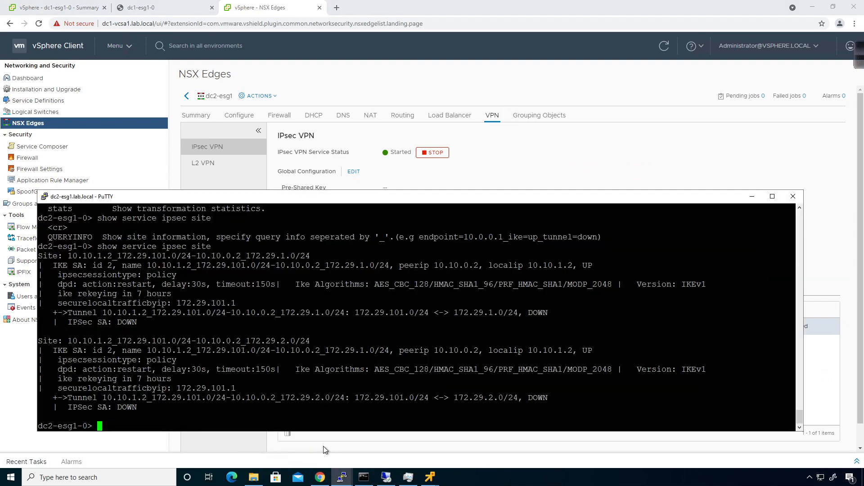
{"action": "key", "text": "Up"}
{"action": "key", "text": "Return"}
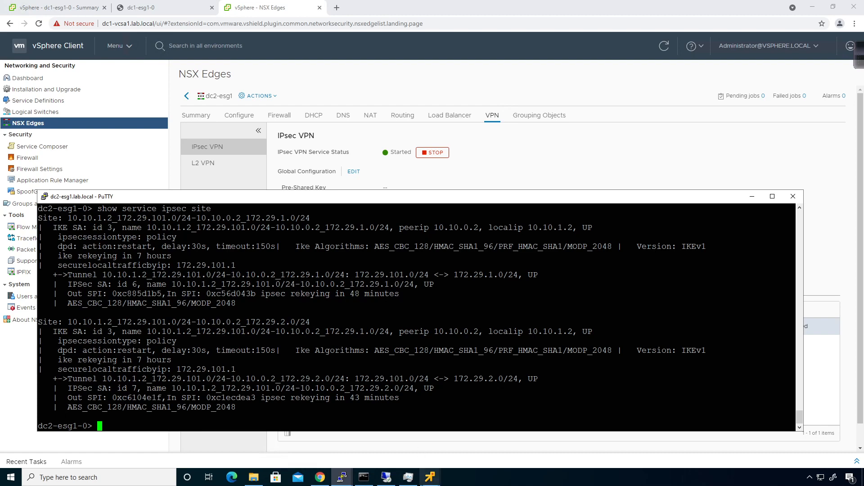
- Retry the ping to 172.29.2.12 in the dc2-lvm1 console, still unanswered
{"action": "left_click", "coordinate": [430, 477]}
{"action": "left_click", "coordinate": [525, 433]}
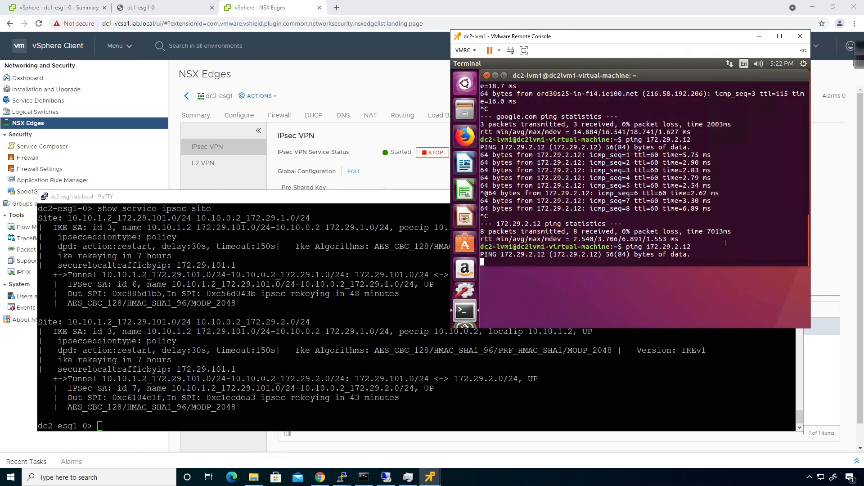
{"action": "key", "text": "ctrl+c"}
{"action": "key", "text": "Up"}
{"action": "key", "text": "Return"}
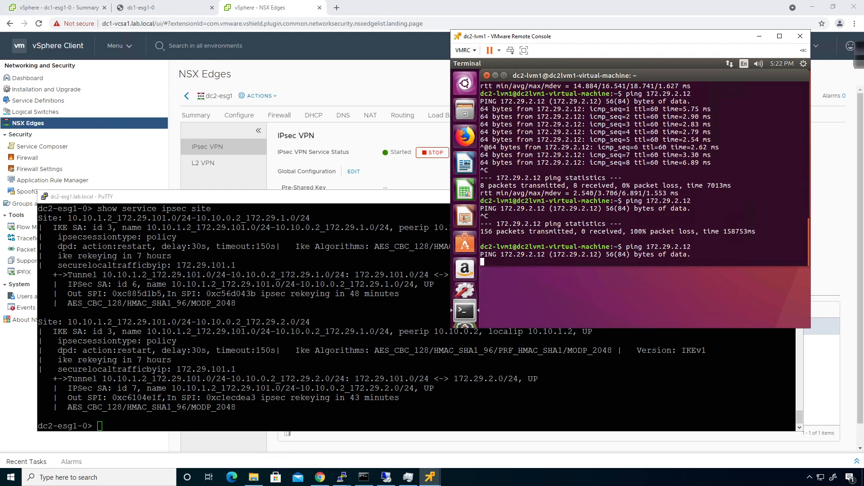
{"action": "key", "text": "ctrl+c"}
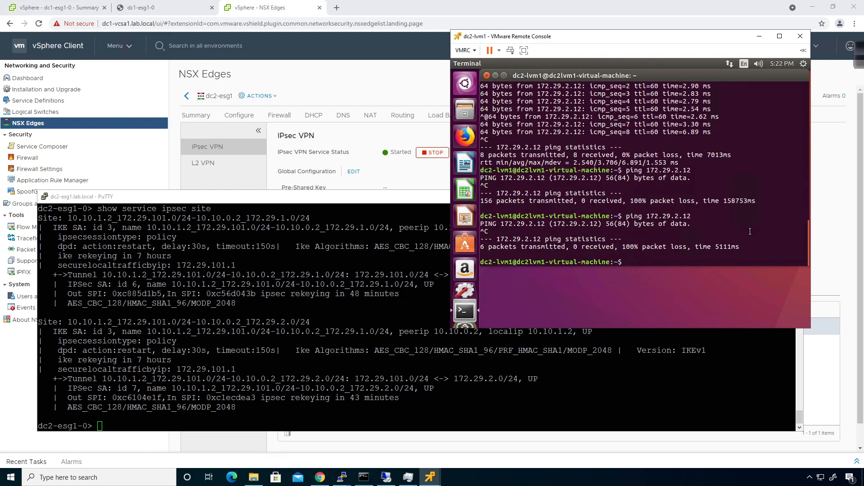
- Run 'show service ipsec sa' on dc2-esg1 and review the ESP SAs between 10.10.1.2 and 10.10.0.2
{"action": "left_click", "coordinate": [405, 373]}
{"action": "key", "text": "Up"}
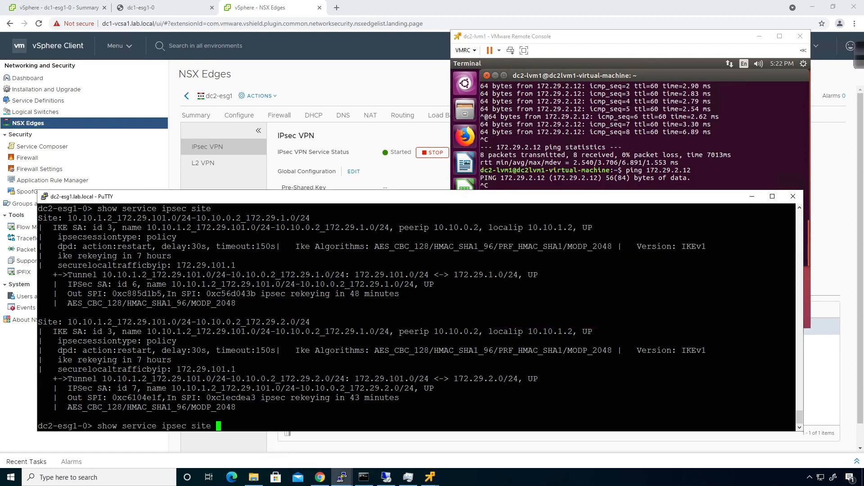
{"action": "key", "text": "BackSpace"}
{"action": "key", "text": "BackSpace"}
{"action": "key", "text": "BackSpace"}
{"action": "key", "text": "BackSpace"}
{"action": "type", "text": "?sa ?"}
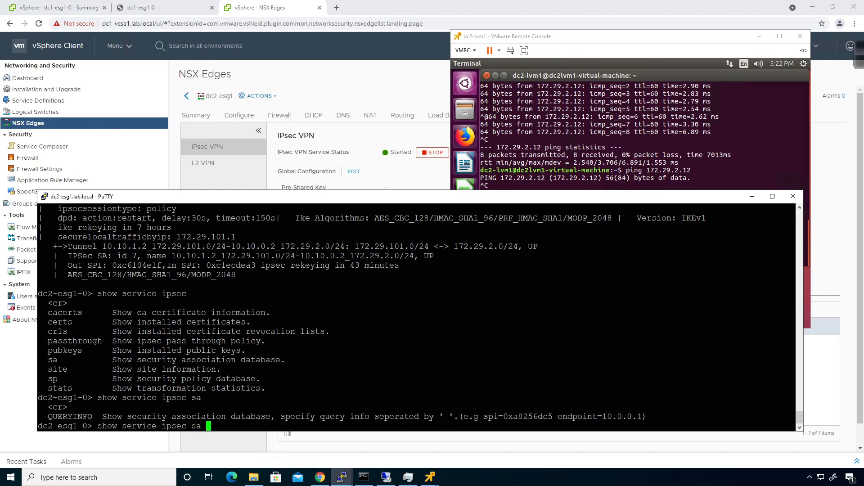
{"action": "key", "text": "Return"}
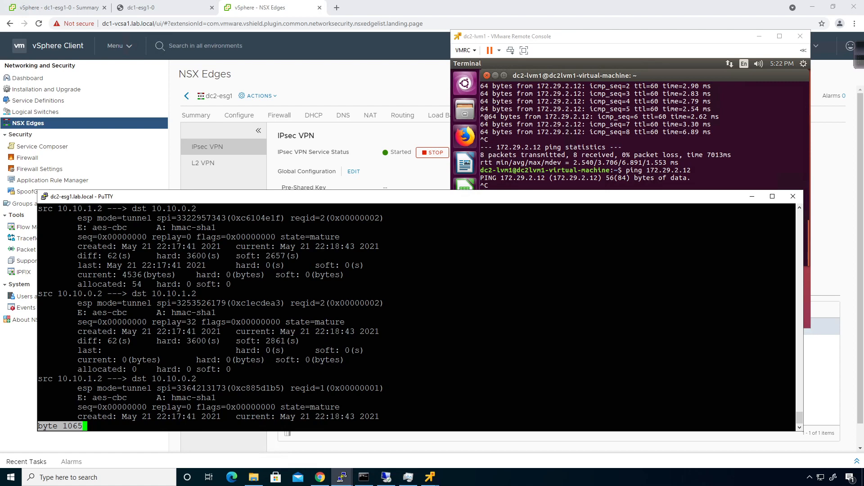
{"action": "key", "text": "space"}
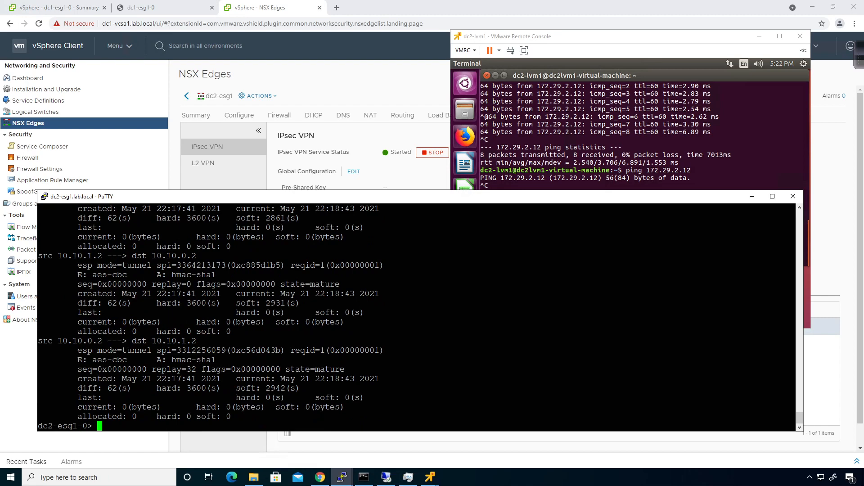
{"action": "scroll", "coordinate": [421, 319], "scroll_direction": "up", "scroll_amount": 4}
{"action": "scroll", "coordinate": [420, 318], "scroll_direction": "up", "scroll_amount": 4}
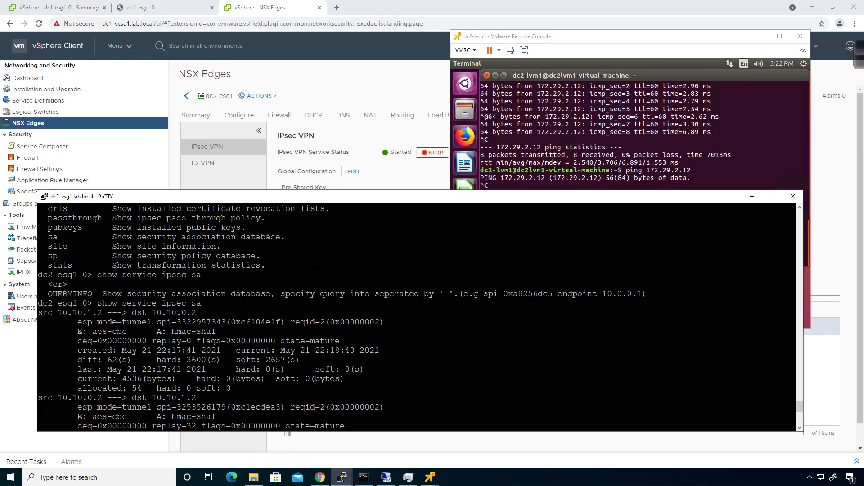
{"action": "scroll", "coordinate": [420, 319], "scroll_direction": "down", "scroll_amount": 8}
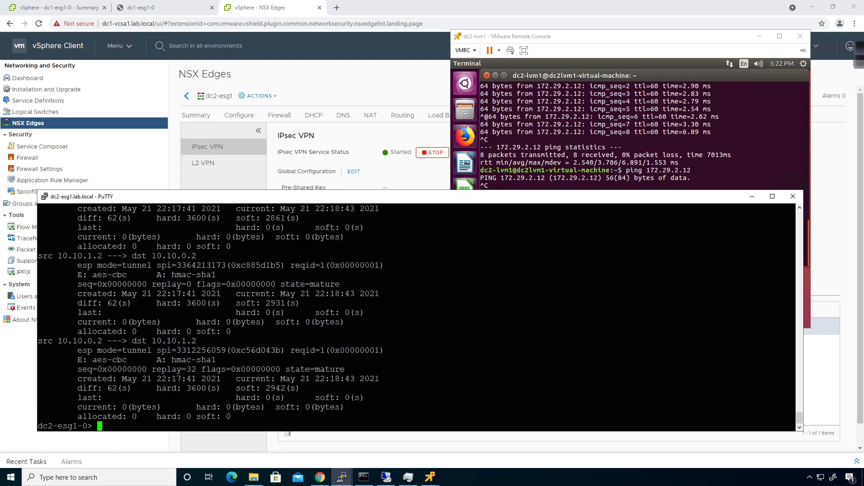
{"action": "left_click", "coordinate": [415, 88]}
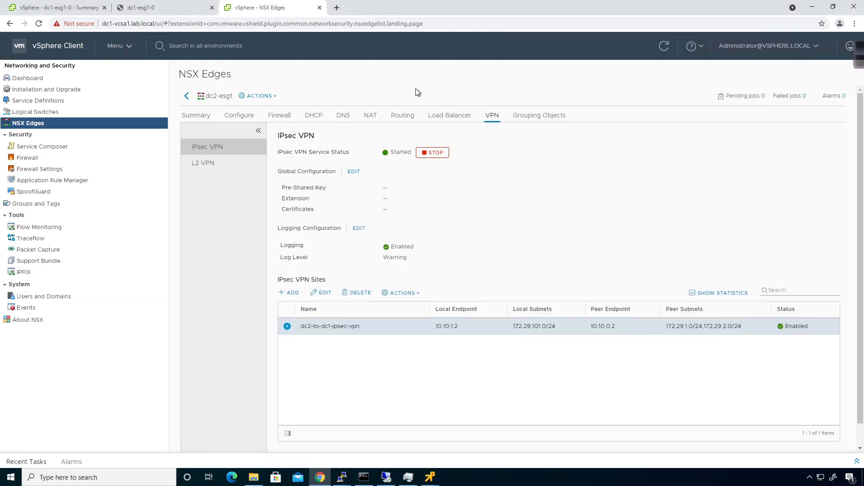
{"action": "left_click", "coordinate": [701, 293]}
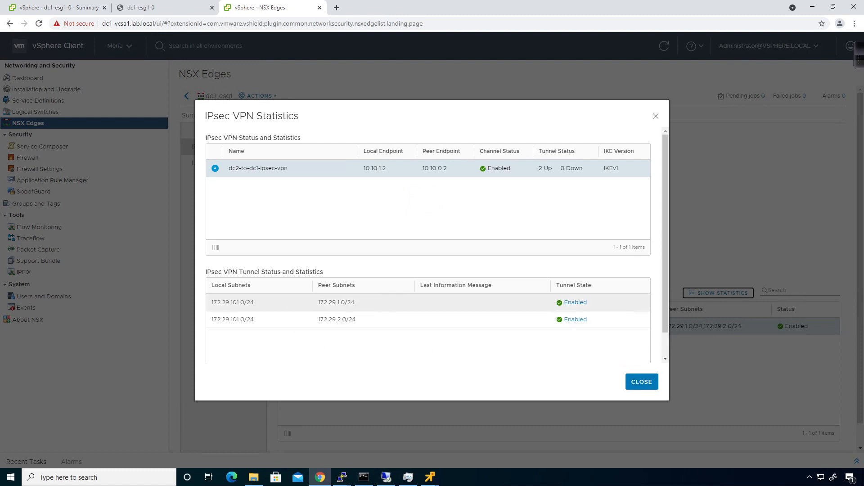
{"action": "left_click", "coordinate": [644, 384]}
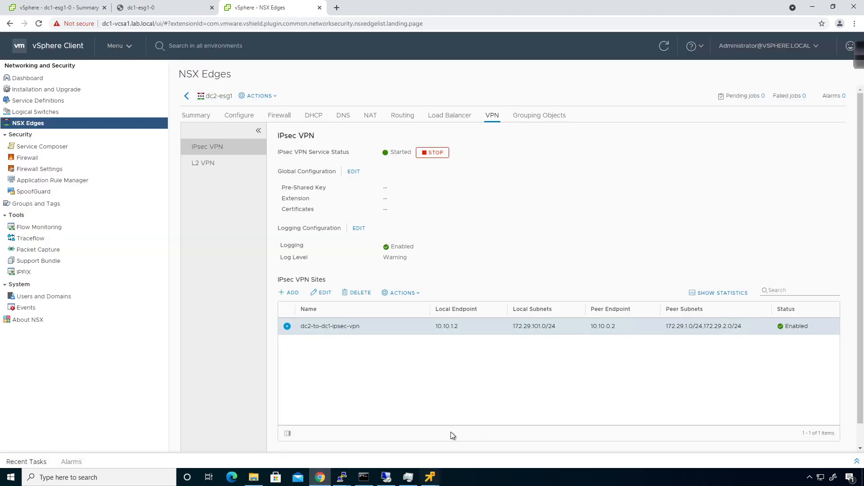
{"action": "left_click", "coordinate": [429, 478]}
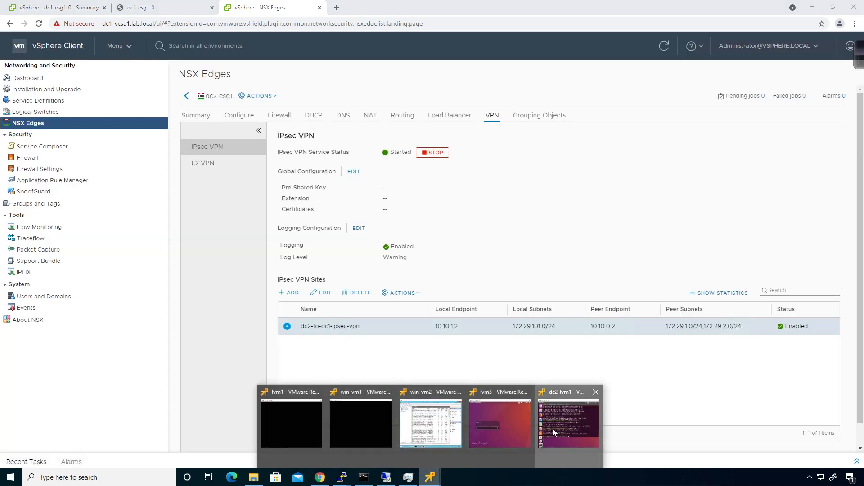
{"action": "left_click", "coordinate": [553, 428]}
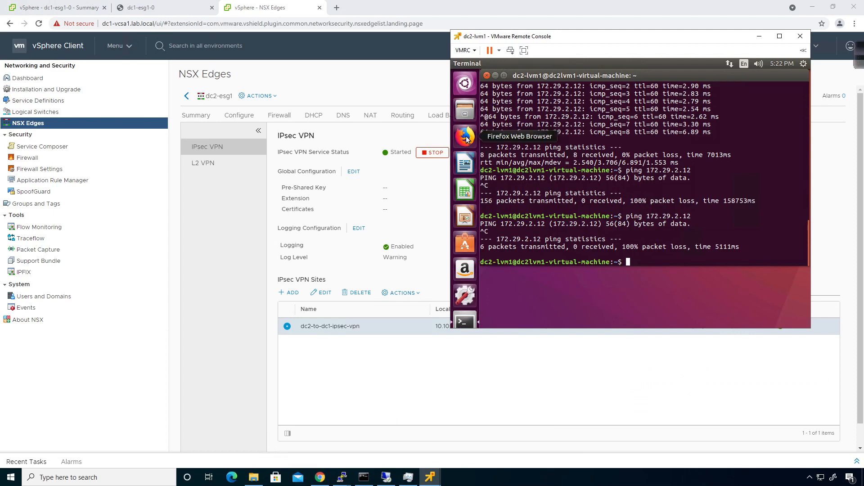
{"action": "left_click", "coordinate": [59, 7]}
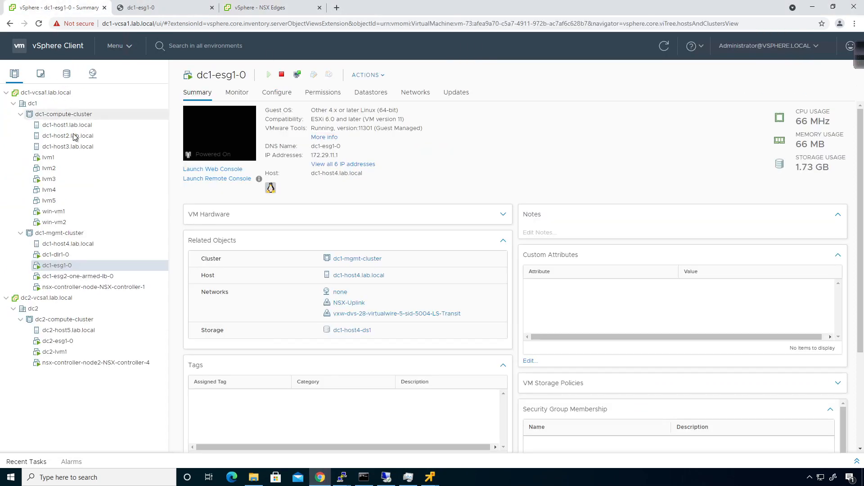
{"action": "left_click", "coordinate": [58, 212]}
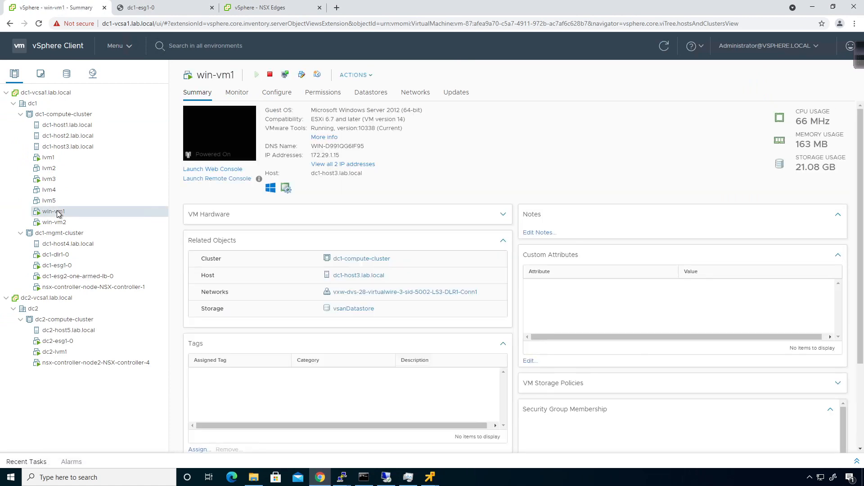
{"action": "left_click", "coordinate": [278, 11]}
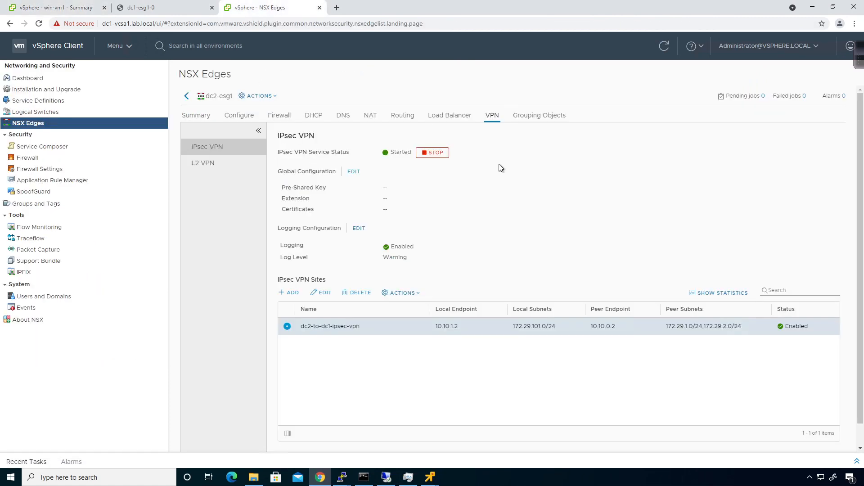
{"action": "left_click", "coordinate": [430, 478]}
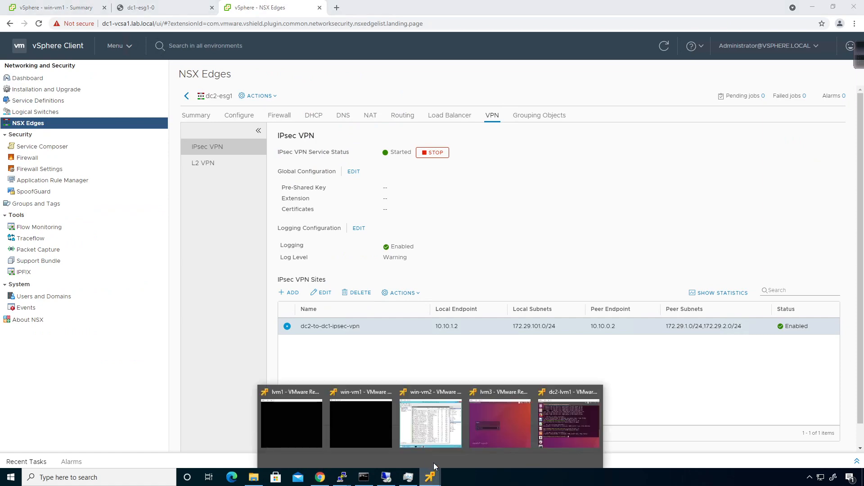
- Ping 172.29.1.15 from dc2-lvm1 without reply, then check its interfaces with ifconfig
{"action": "left_click", "coordinate": [570, 424]}
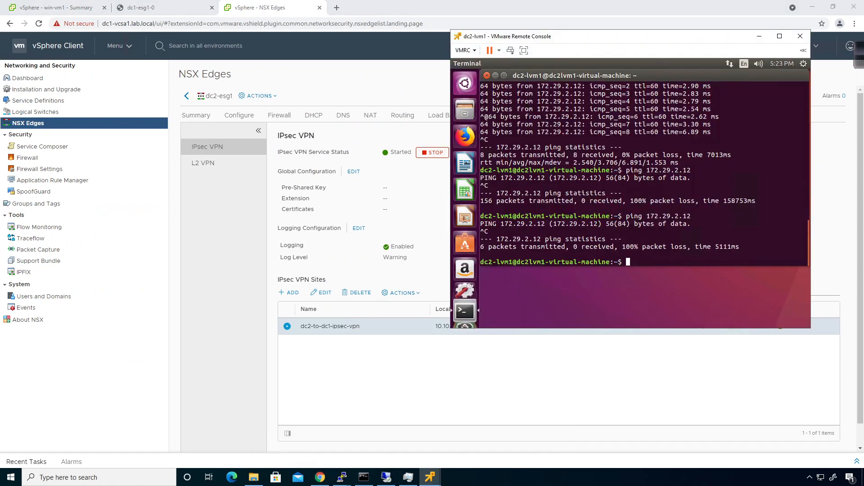
{"action": "type", "text": "ping 172.29.1.15"}
{"action": "key", "text": "Return"}
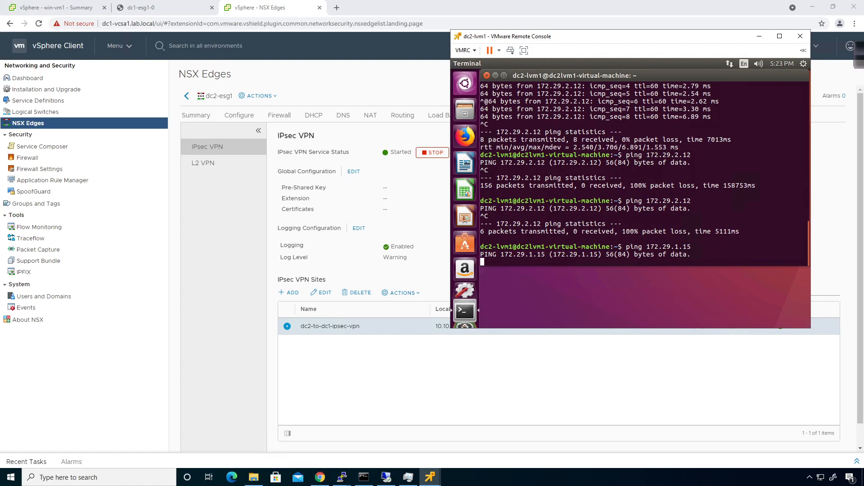
{"action": "key", "text": "ctrl+c"}
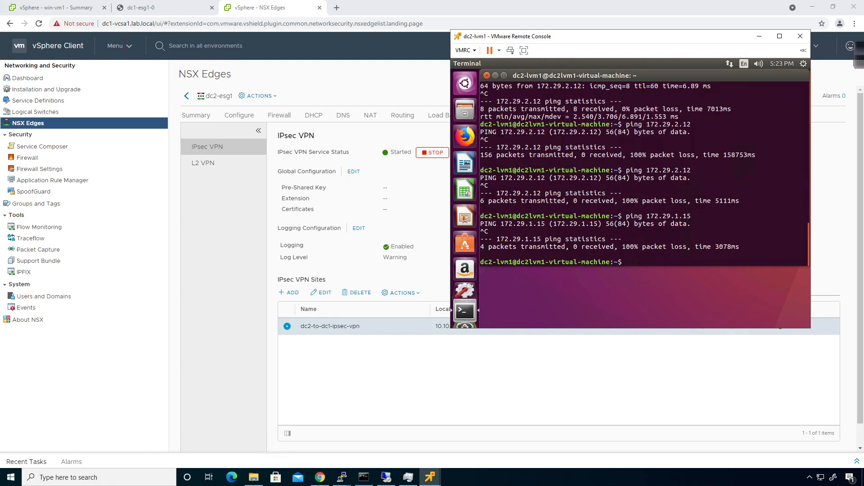
{"action": "type", "text": "ifconfig"}
{"action": "key", "text": "Return"}
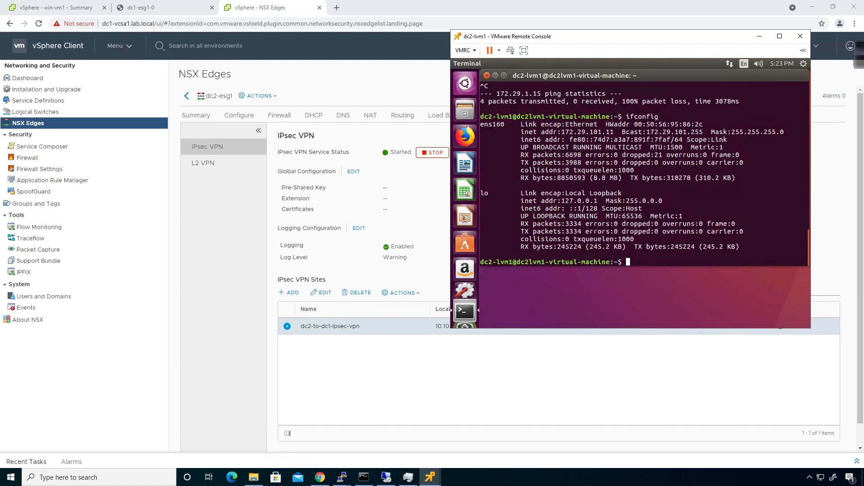
- Ping gateway 172.29.101.1, which answers, and peer 10.10.0.2, which shows 100% loss
{"action": "type", "text": "ping 172.29.101.1"}
{"action": "key", "text": "Return"}
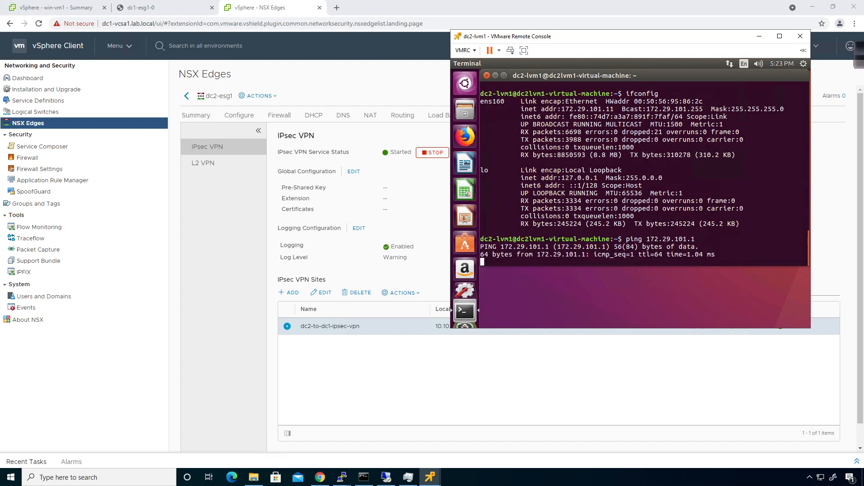
{"action": "key", "text": "ctrl+c"}
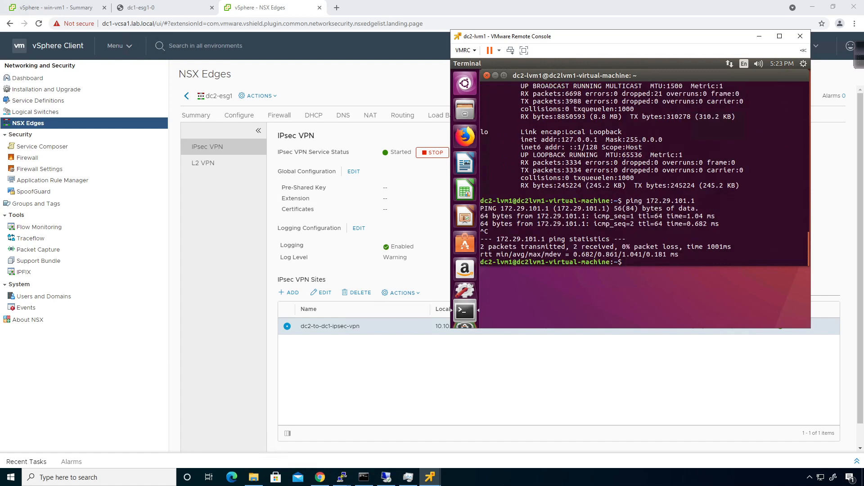
{"action": "type", "text": "ping 10.10.0.2"}
{"action": "key", "text": "Return"}
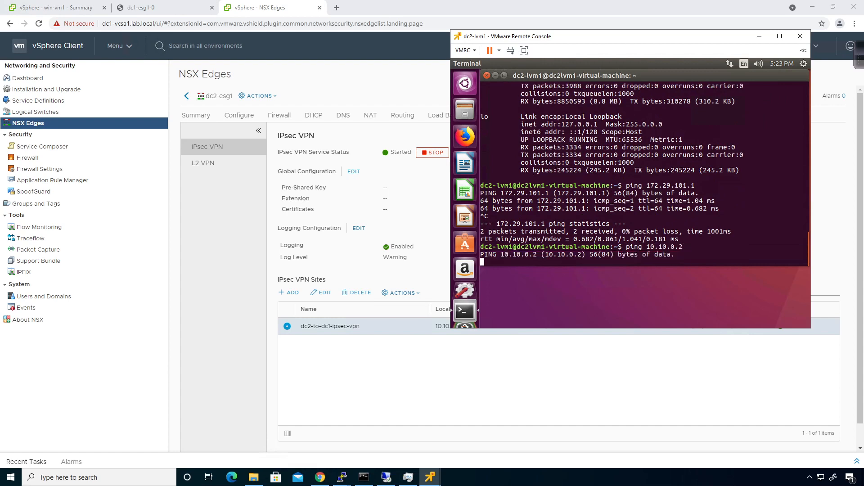
{"action": "key", "text": "ctrl+c"}
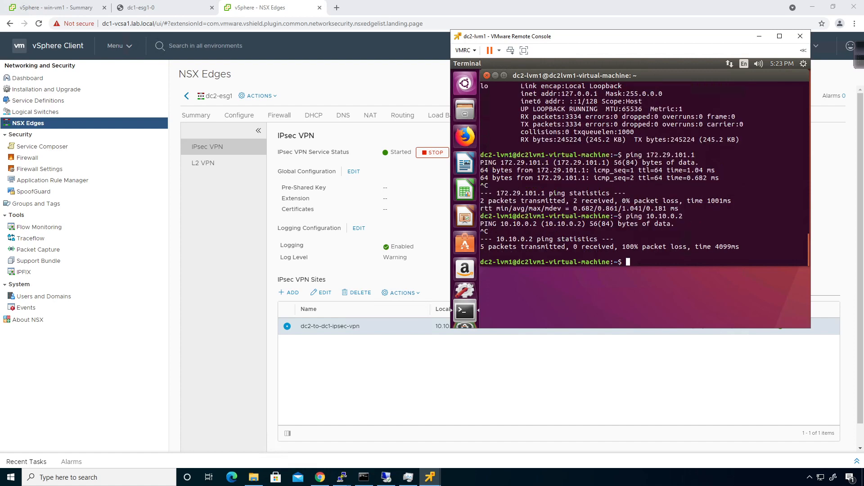
- Ping 8.8.8.8 to test internet access and review the ping results
{"action": "type", "text": "ping 8.8.8.8"}
{"action": "key", "text": "Return"}
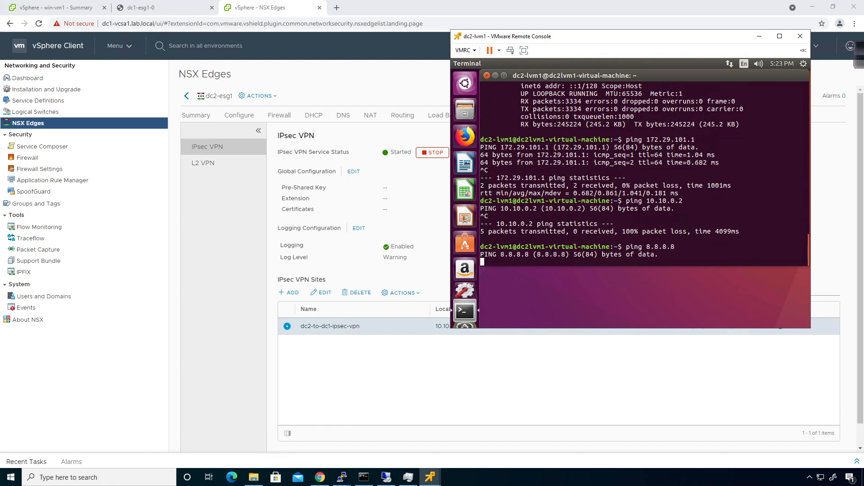
{"action": "key", "text": "ctrl+c"}
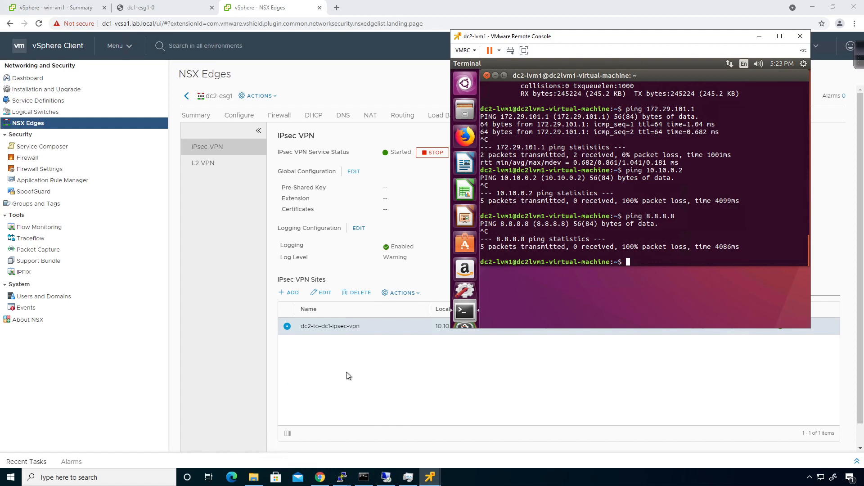
{"action": "scroll", "coordinate": [700, 230], "scroll_direction": "up", "scroll_amount": 2}
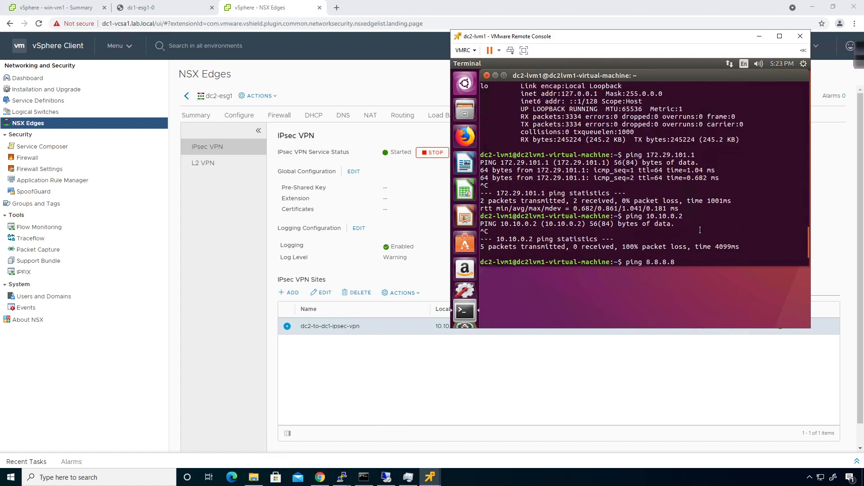
{"action": "scroll", "coordinate": [701, 230], "scroll_direction": "up", "scroll_amount": 3}
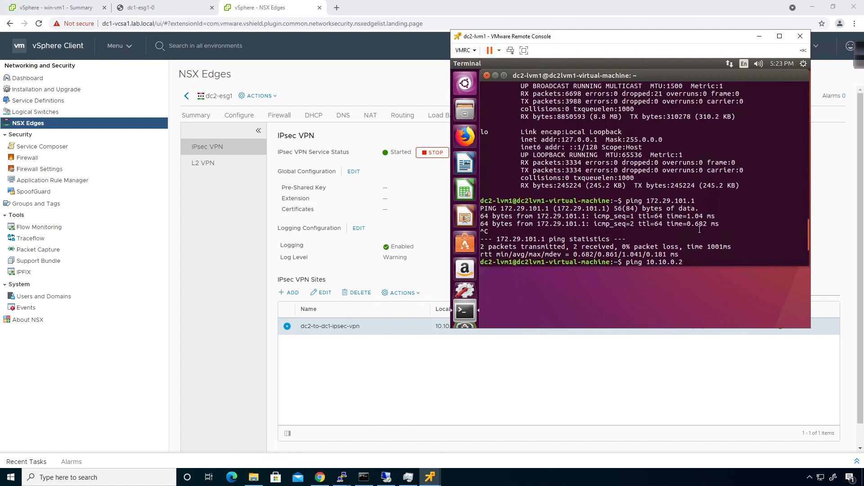
{"action": "scroll", "coordinate": [700, 230], "scroll_direction": "down", "scroll_amount": 3}
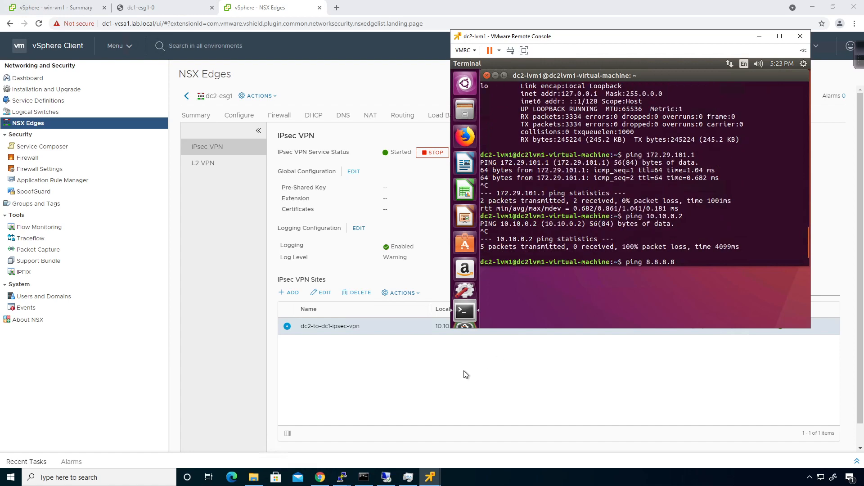
{"action": "left_click", "coordinate": [463, 375]}
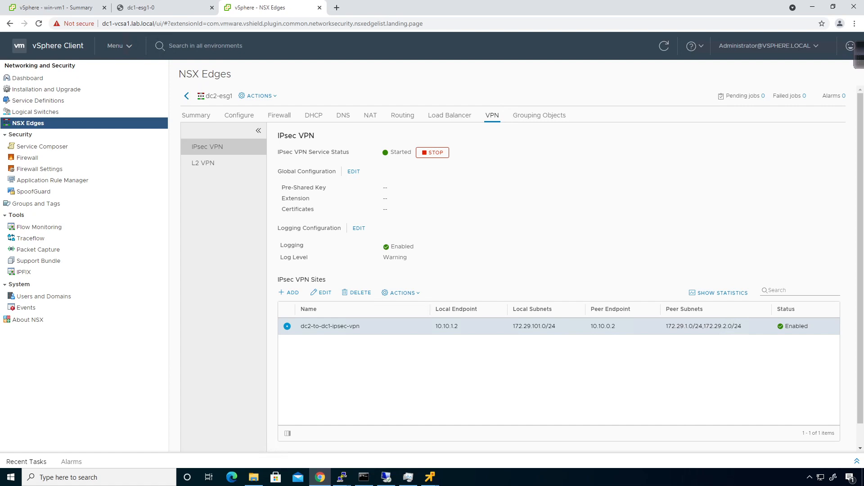
- Select NSX Manager 10.0.0.21 and open edge-2 (dc1-esg1)'s VPN tab
{"action": "left_click", "coordinate": [186, 95]}
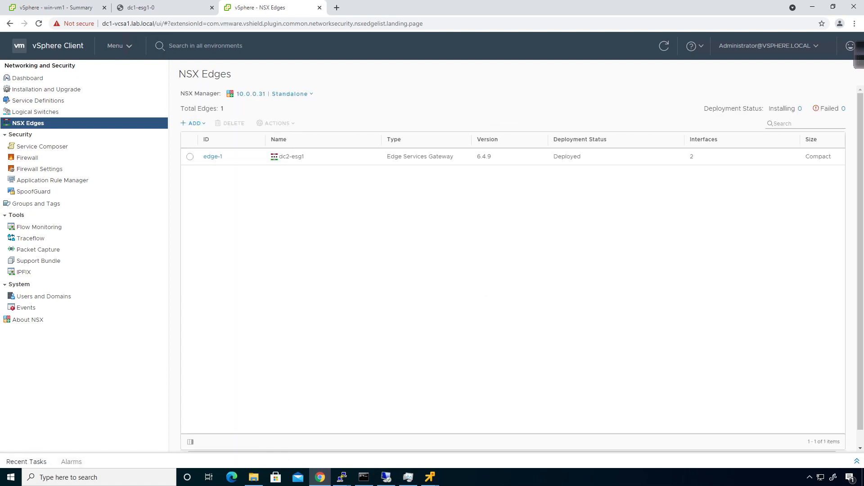
{"action": "left_click", "coordinate": [289, 94]}
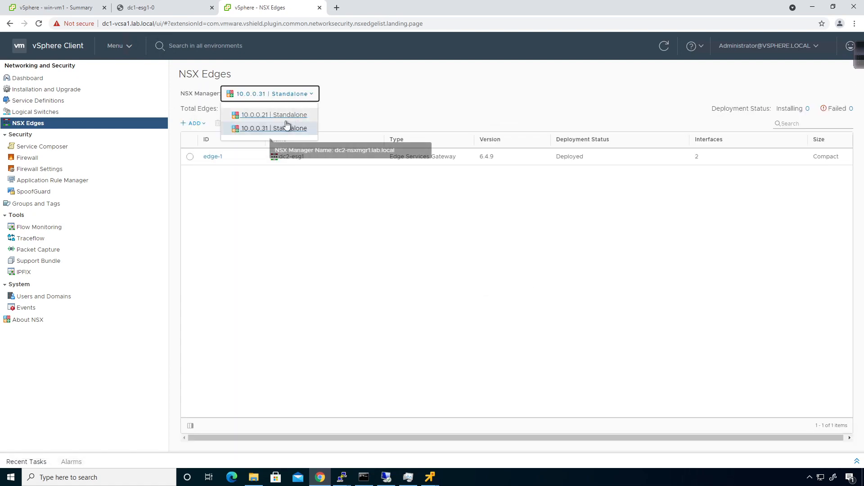
{"action": "left_click", "coordinate": [288, 115]}
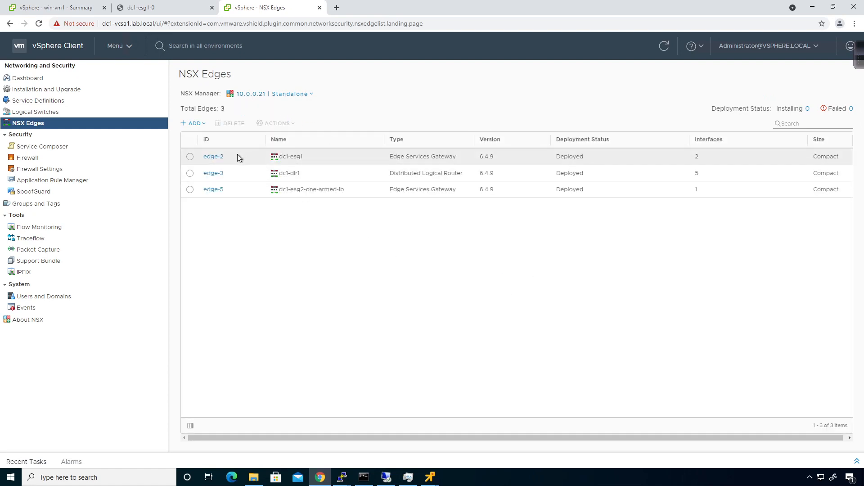
{"action": "left_click", "coordinate": [214, 158]}
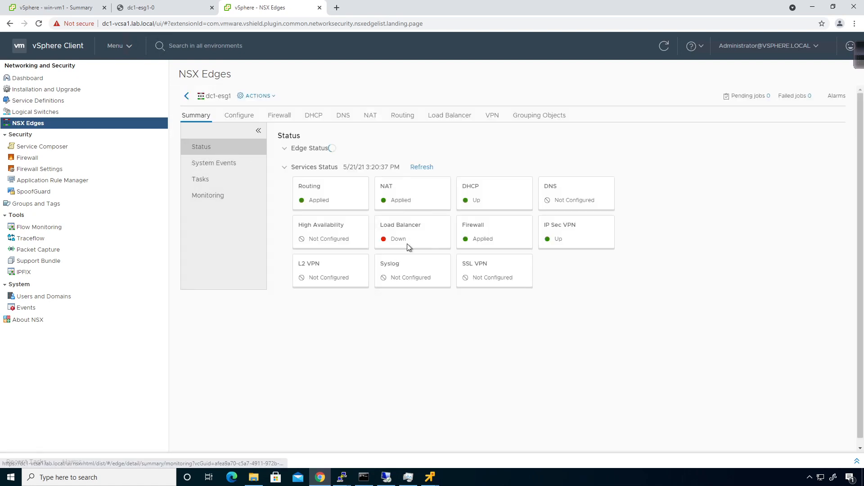
{"action": "left_click", "coordinate": [490, 115]}
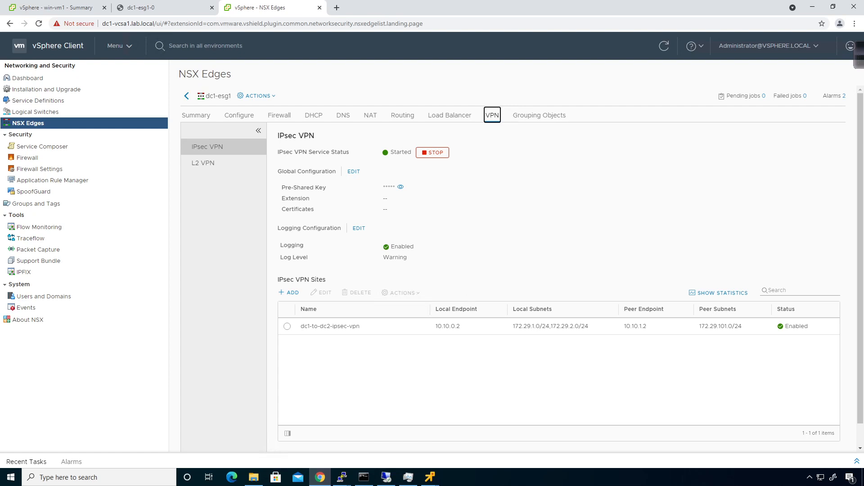
{"action": "left_click", "coordinate": [344, 479]}
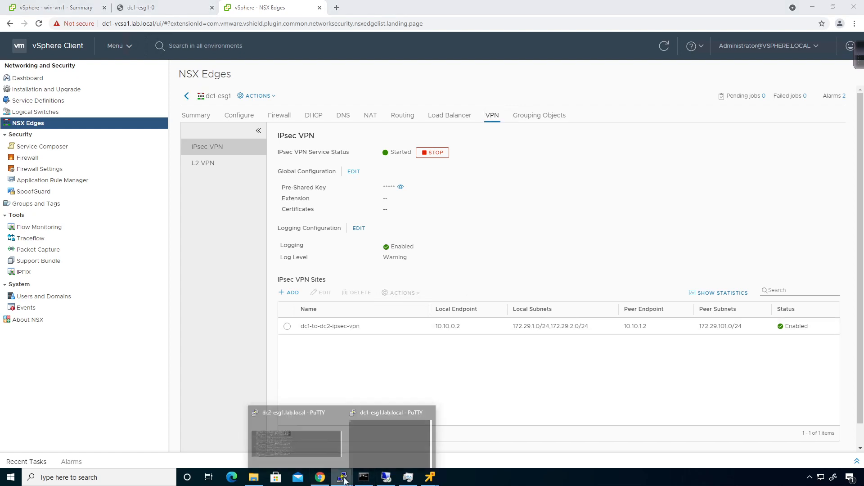
- Run 'show service ipsec stats ikesa' on dc2-esg1 and mark the IKE SPI packet count
{"action": "left_click", "coordinate": [298, 437]}
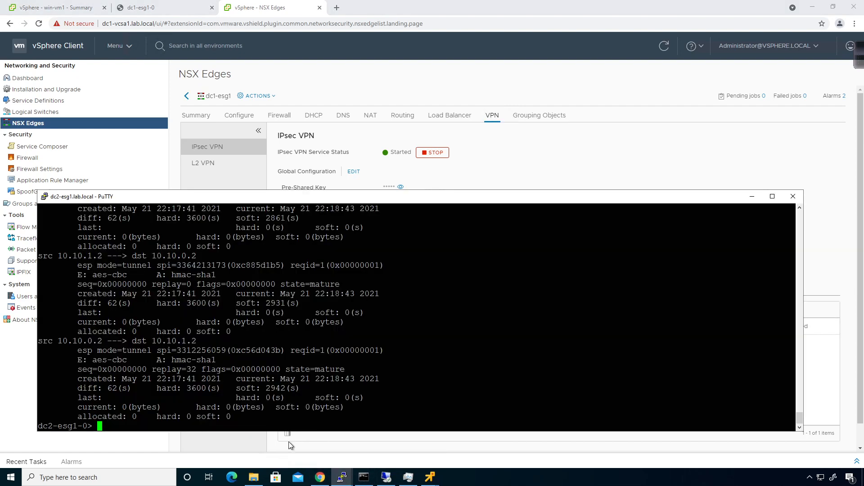
{"action": "type", "text": "show service ipsec sa"}
{"action": "key", "text": "question"}
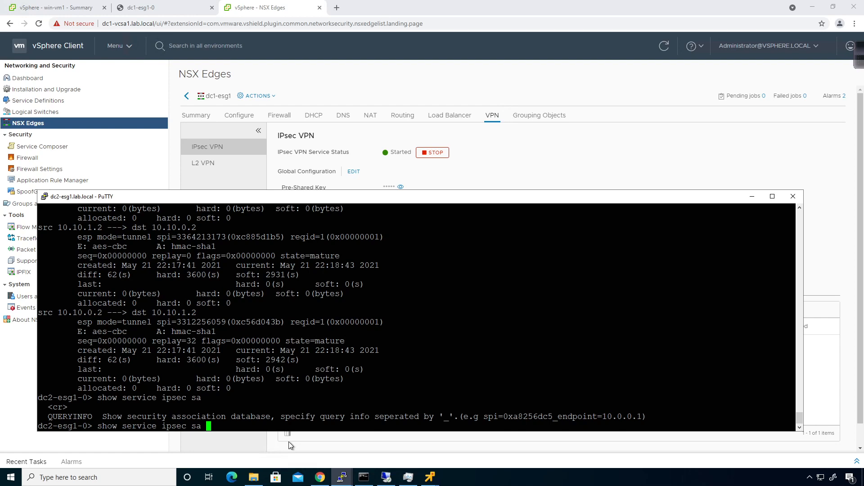
{"action": "key", "text": "BackSpace"}
{"action": "key", "text": "BackSpace"}
{"action": "key", "text": "BackSpace"}
{"action": "type", "text": "?"}
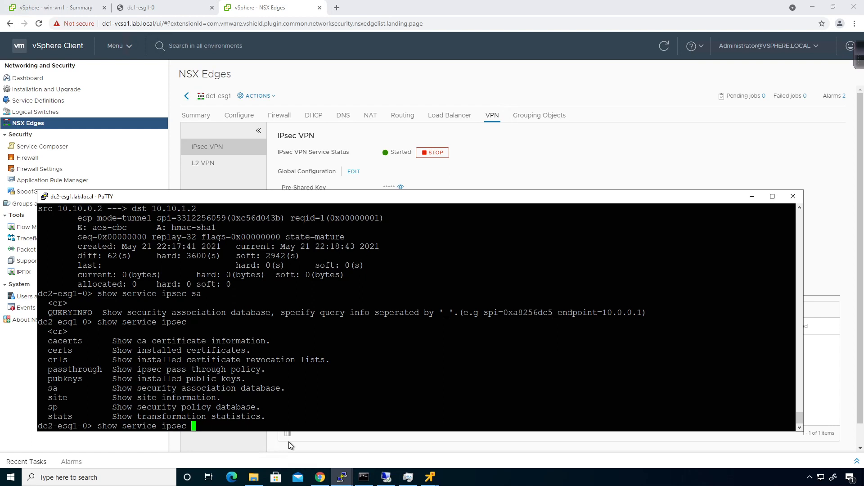
{"action": "type", "text": "stats "}
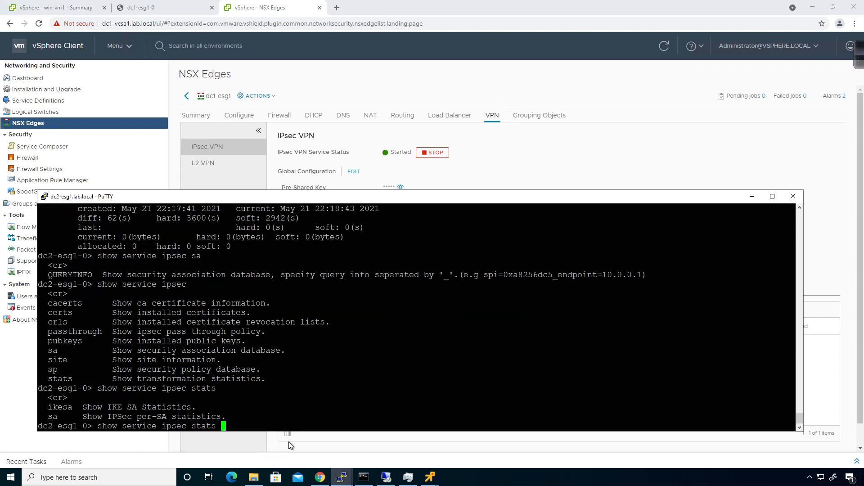
{"action": "type", "text": "?ike"}
{"action": "key", "text": "Tab"}
{"action": "key", "text": "Return"}
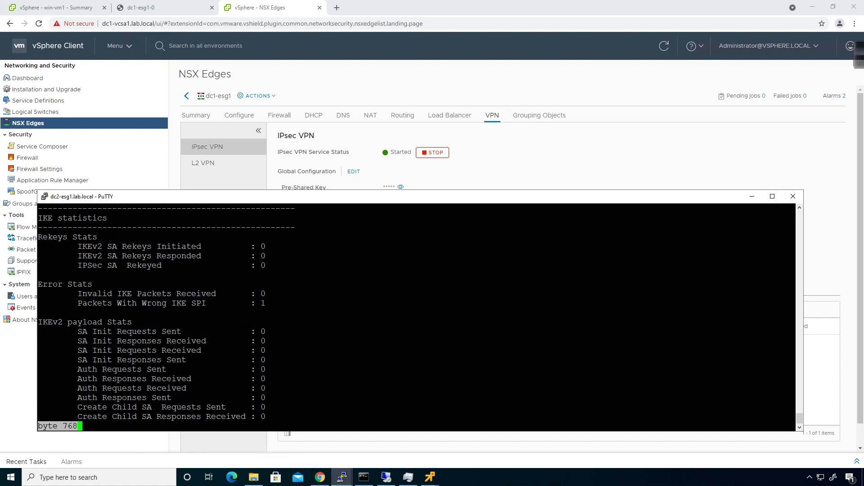
{"action": "key", "text": "space"}
{"action": "scroll", "coordinate": [416, 317], "scroll_direction": "up", "scroll_amount": 4}
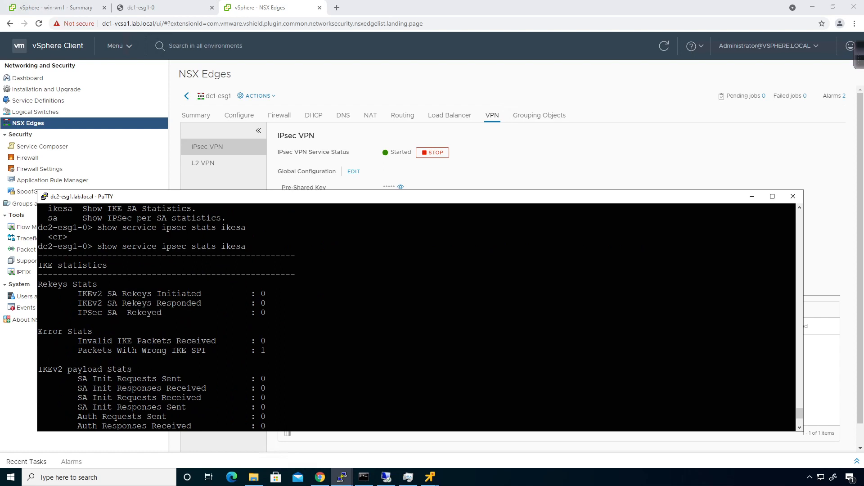
{"action": "left_click_drag", "start_coordinate": [795, 350], "coordinate": [263, 351]}
{"action": "left_click", "coordinate": [265, 351]}
{"action": "scroll", "coordinate": [416, 317], "scroll_direction": "down", "scroll_amount": 4}
- Run 'show service ipsec stats sa' and mark the first tunnel's subnets and byte counts
{"action": "key", "text": "Up"}
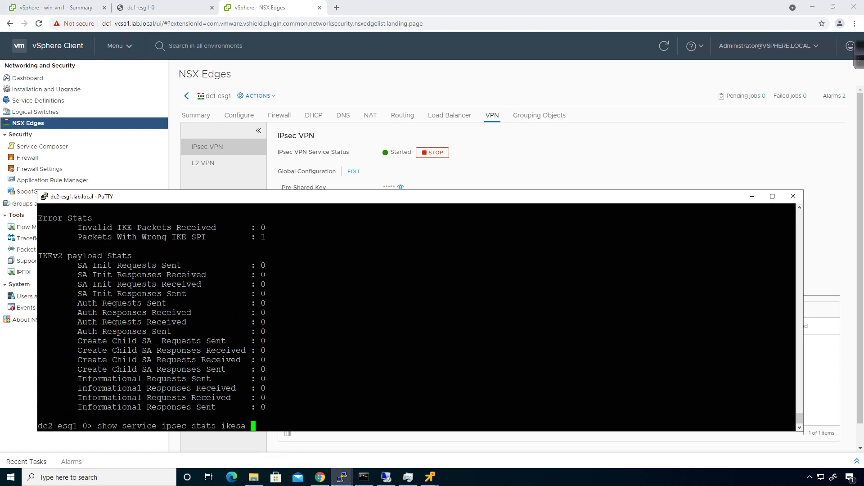
{"action": "key", "text": "ctrl+w"}
{"action": "type", "text": "?sa ?"}
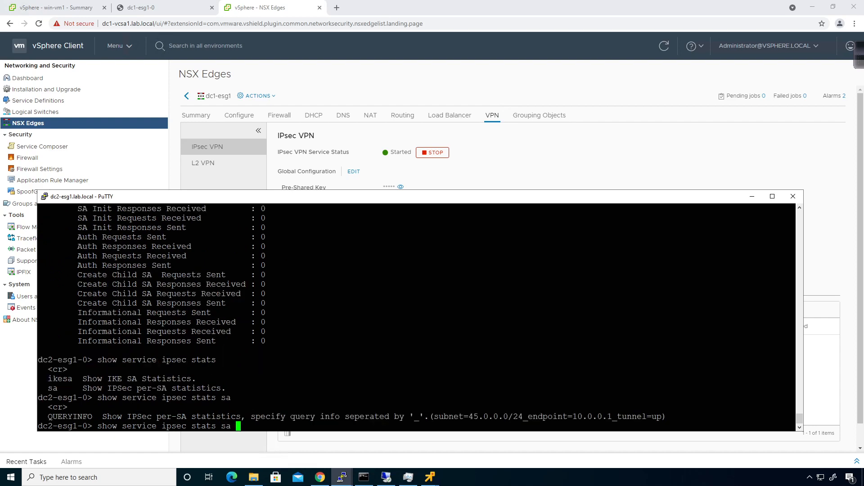
{"action": "key", "text": "Return"}
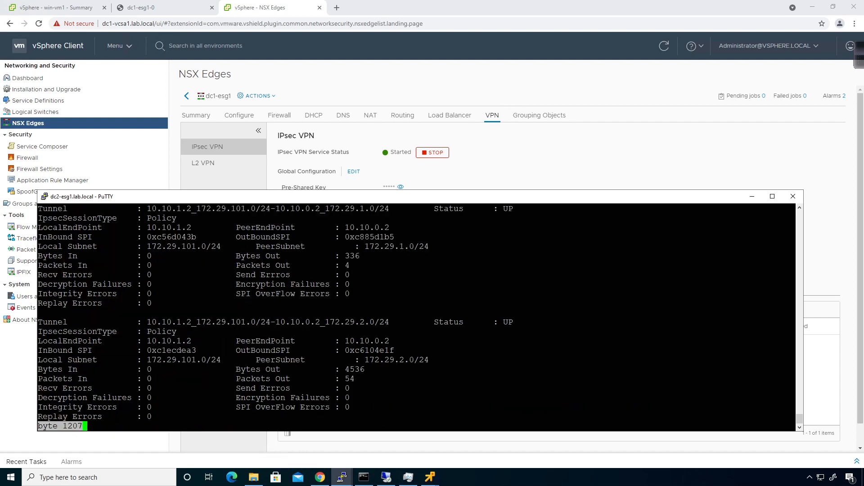
{"action": "key", "text": "shift+Page_Up"}
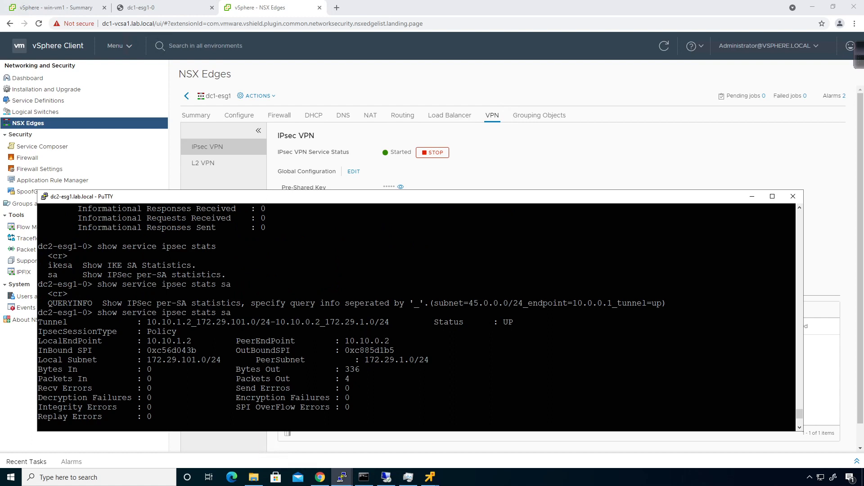
{"action": "left_click_drag", "start_coordinate": [144, 360], "coordinate": [371, 370]}
{"action": "left_click", "coordinate": [371, 369]}
{"action": "left_click_drag", "start_coordinate": [147, 360], "coordinate": [495, 360]}
{"action": "left_click", "coordinate": [496, 361]}
- Mark the second tunnel's local and peer subnets in the SA statistics
{"action": "scroll", "coordinate": [495, 360], "scroll_direction": "down", "scroll_amount": 1}
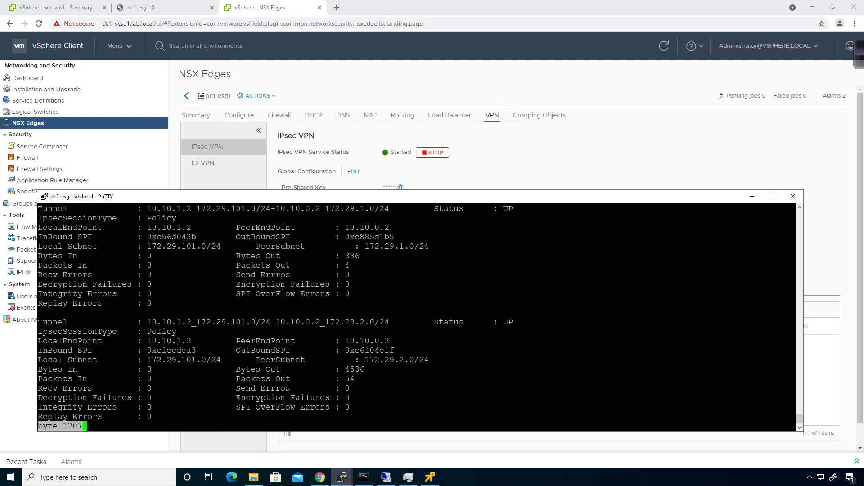
{"action": "key", "text": "space"}
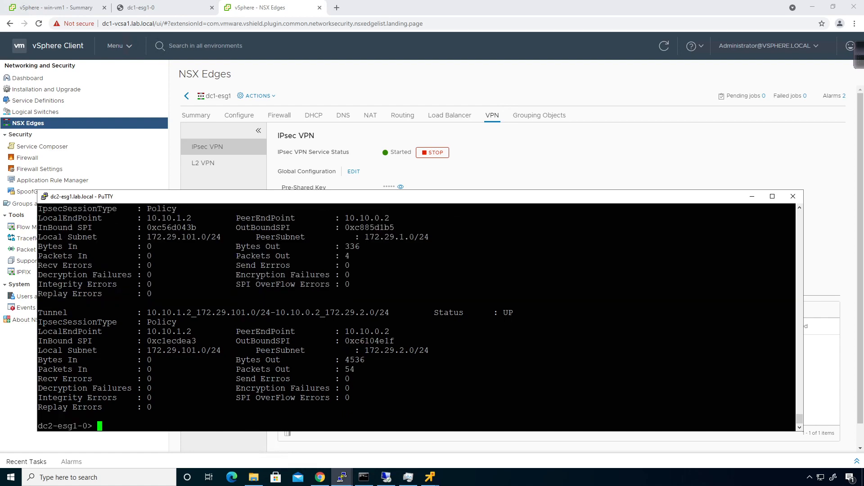
{"action": "left_click_drag", "start_coordinate": [143, 350], "coordinate": [424, 350]}
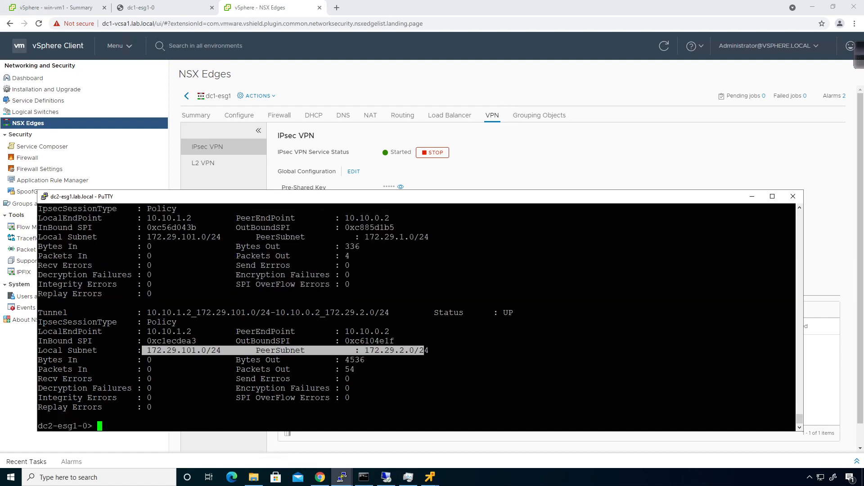
{"action": "left_click", "coordinate": [424, 351]}
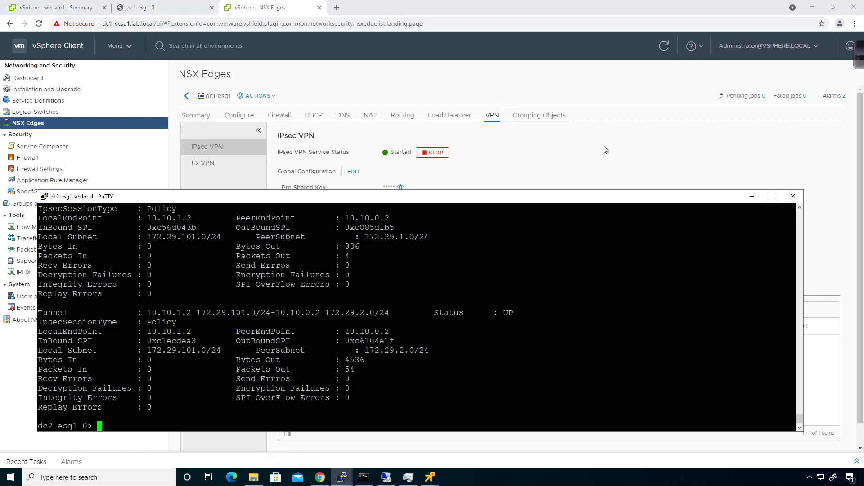
{"action": "left_click", "coordinate": [606, 150]}
- Ping 172.29.101.11 from the lvm1 console and stop it after 6 lost packets
{"action": "mouse_move", "coordinate": [430, 477]}
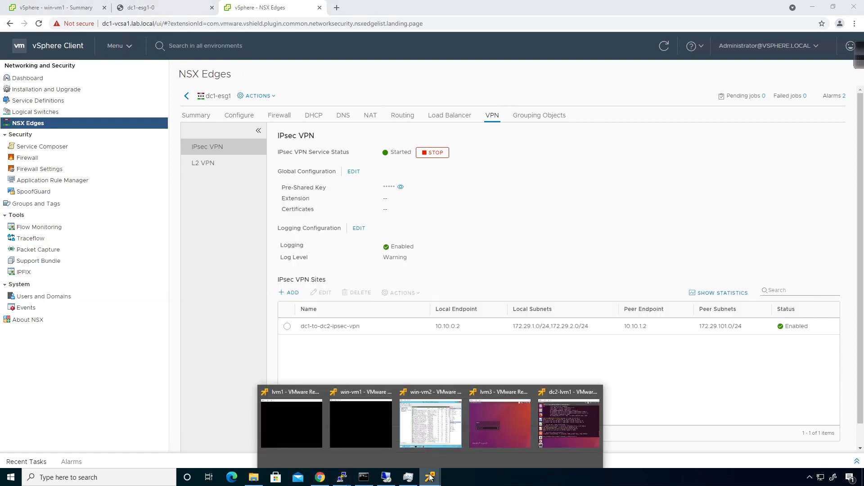
{"action": "left_click", "coordinate": [479, 428]}
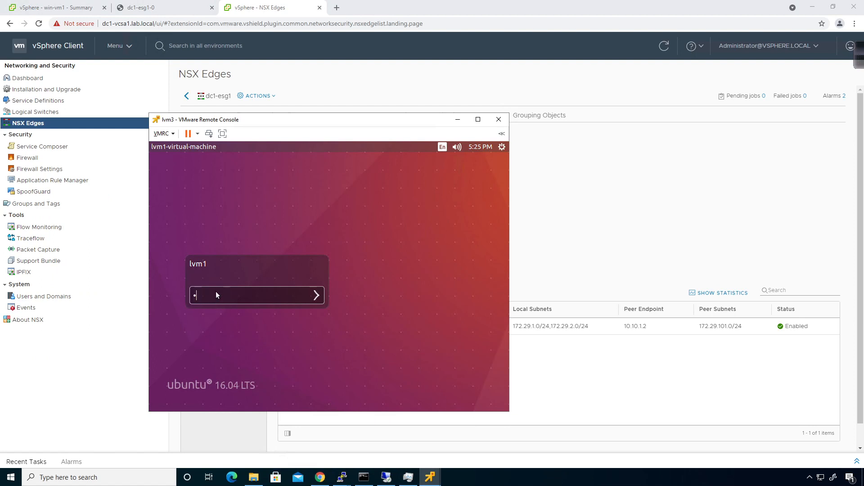
{"action": "key", "text": "Return"}
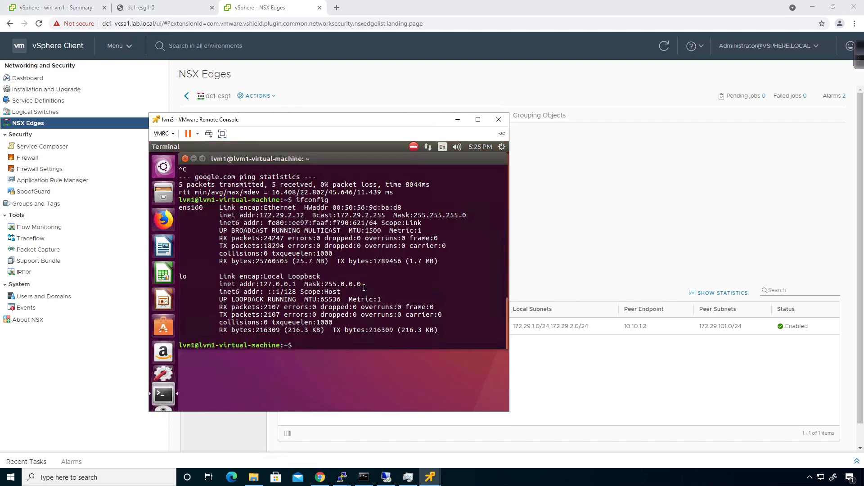
{"action": "type", "text": "ping 172.29.101.11"}
{"action": "key", "text": "Return"}
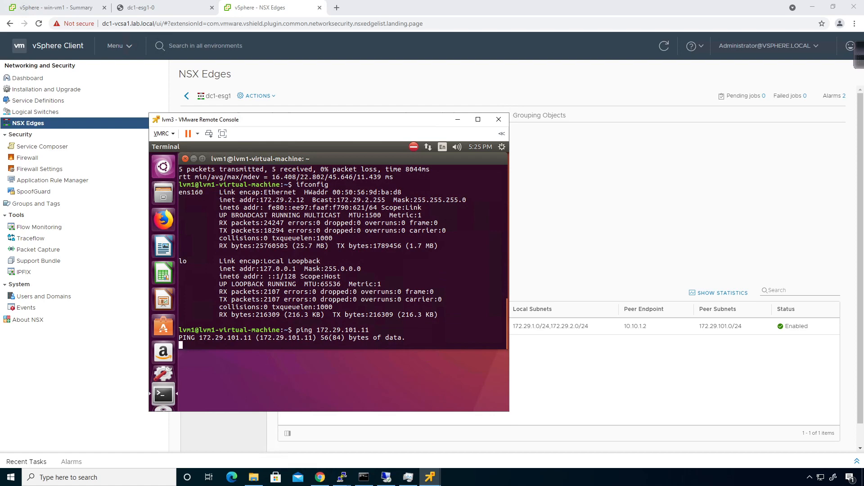
{"action": "key", "text": "ctrl+c"}
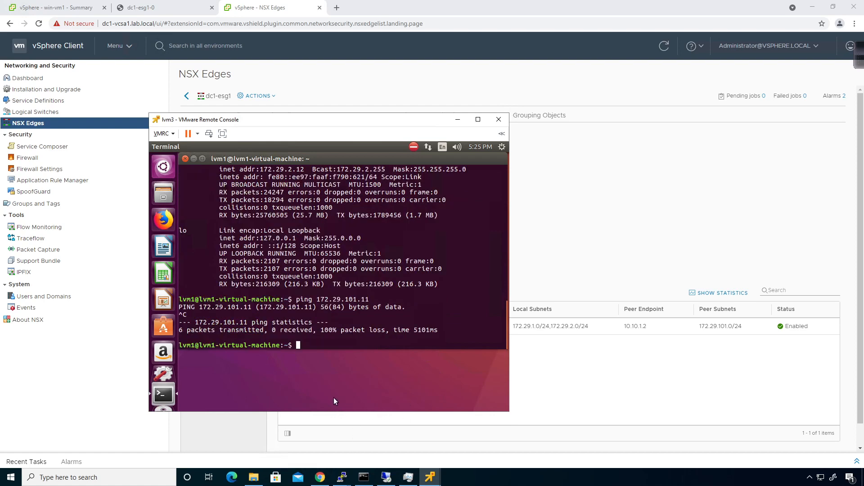
- Rerun 'show service ipsec stats sa' on dc2-esg1, mark Packets In of 6, then refresh the counts
{"action": "mouse_move", "coordinate": [342, 476]}
{"action": "left_click", "coordinate": [297, 435]}
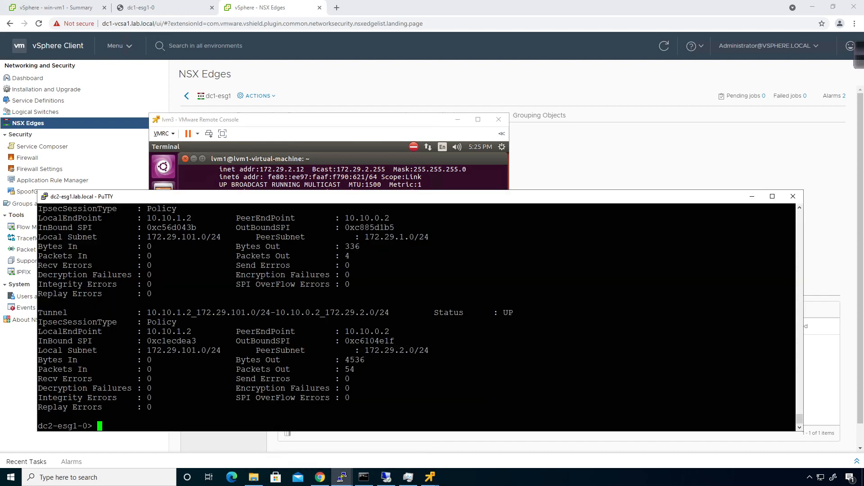
{"action": "key", "text": "Up"}
{"action": "key", "text": "Return"}
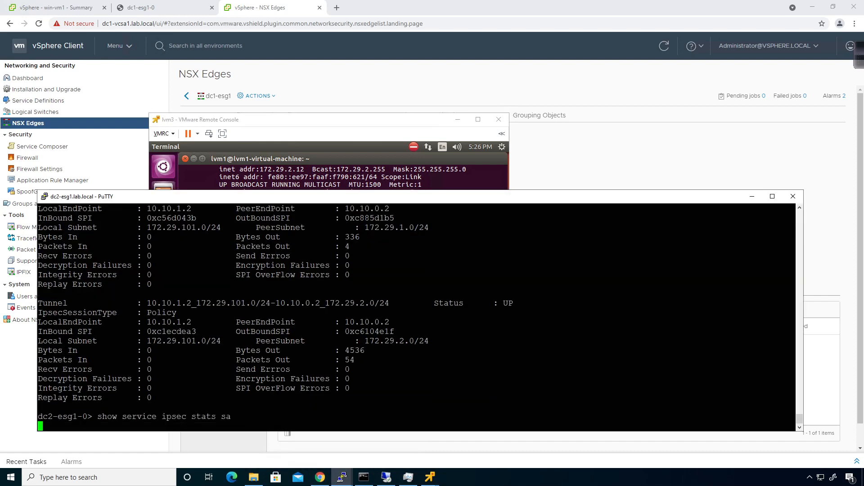
{"action": "key", "text": "q"}
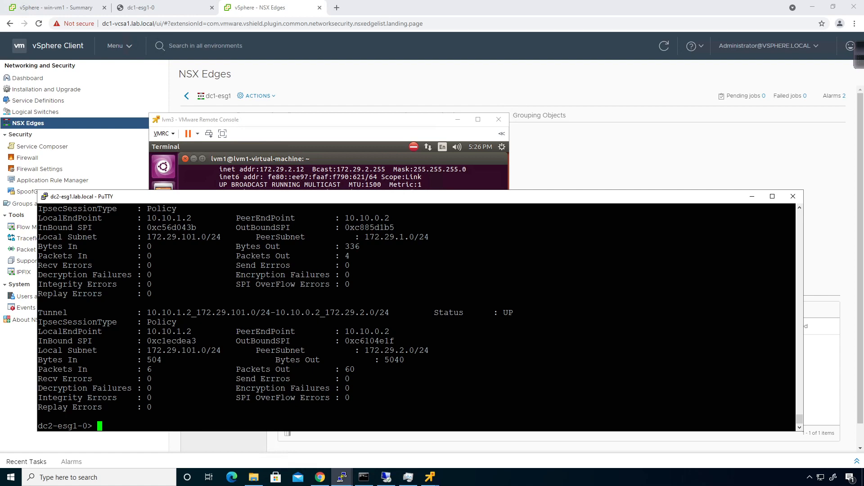
{"action": "left_click_drag", "start_coordinate": [147, 369], "coordinate": [157, 369]}
{"action": "left_click", "coordinate": [156, 370]}
{"action": "key", "text": "Up"}
{"action": "key", "text": "Return"}
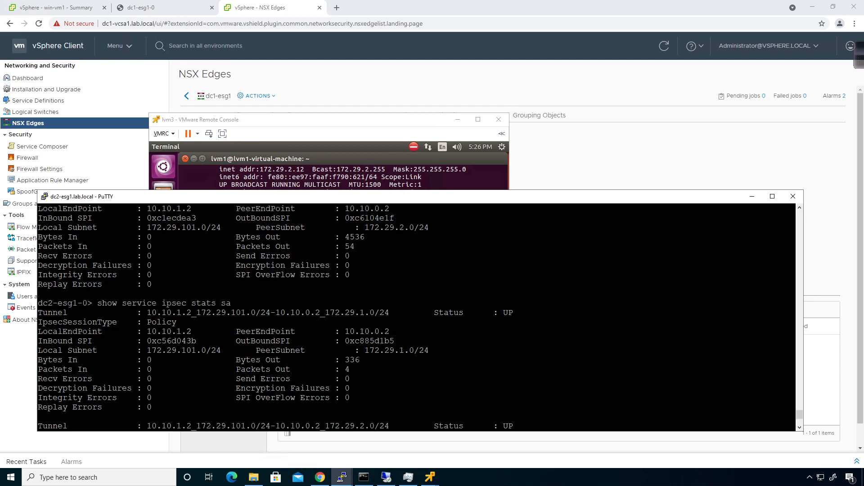
- Run 'show service ipsec stats ikesa' in the dc1-esg1 web console
{"action": "scroll", "coordinate": [416, 317], "scroll_direction": "up", "scroll_amount": 3}
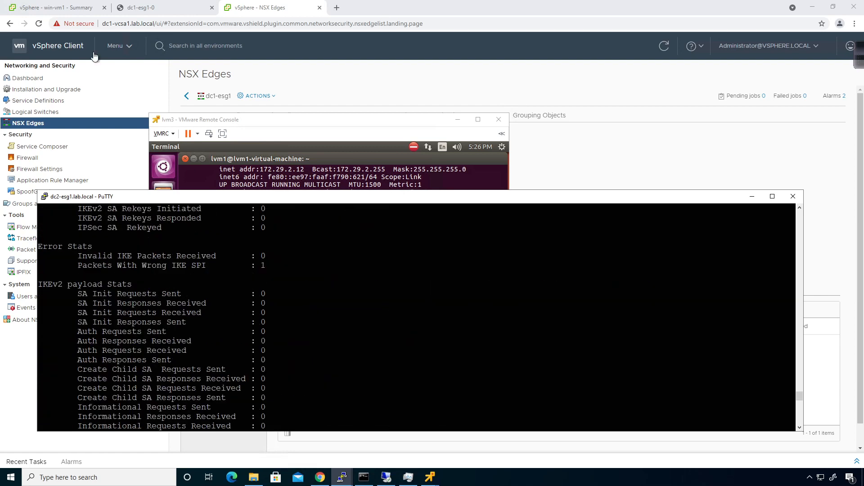
{"action": "left_click", "coordinate": [132, 8]}
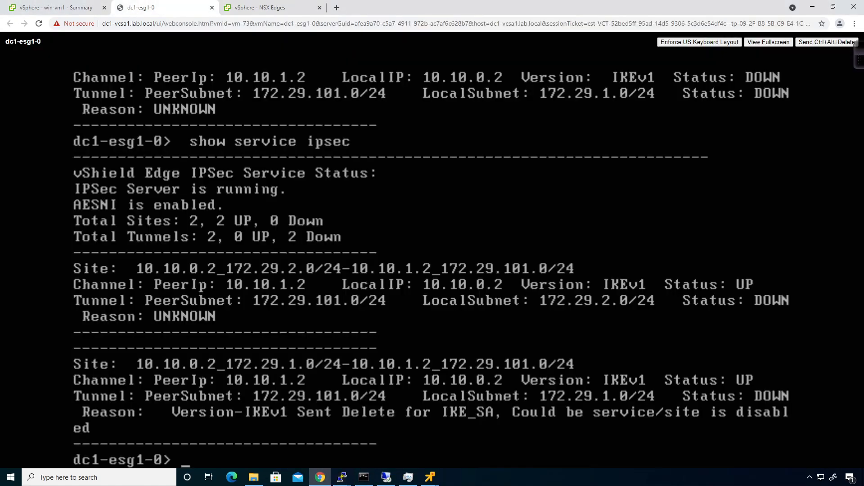
{"action": "key", "text": "Up"}
{"action": "type", "text": "?"}
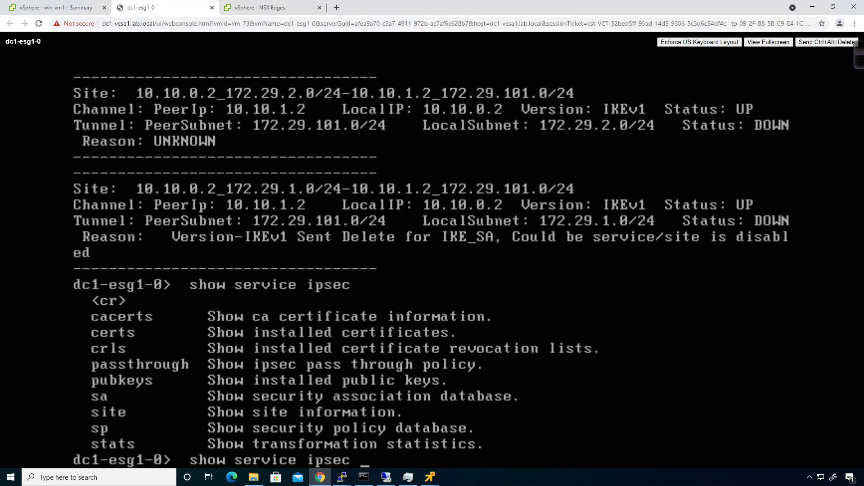
{"action": "type", "text": "stats "}
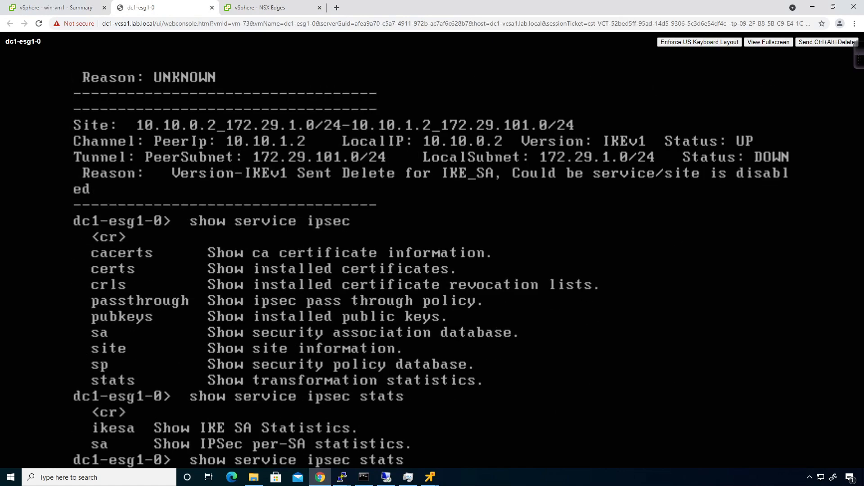
{"action": "type", "text": "?ike"}
{"action": "key", "text": "BackSpace"}
{"action": "type", "text": "esa ?"}
{"action": "key", "text": "Return"}
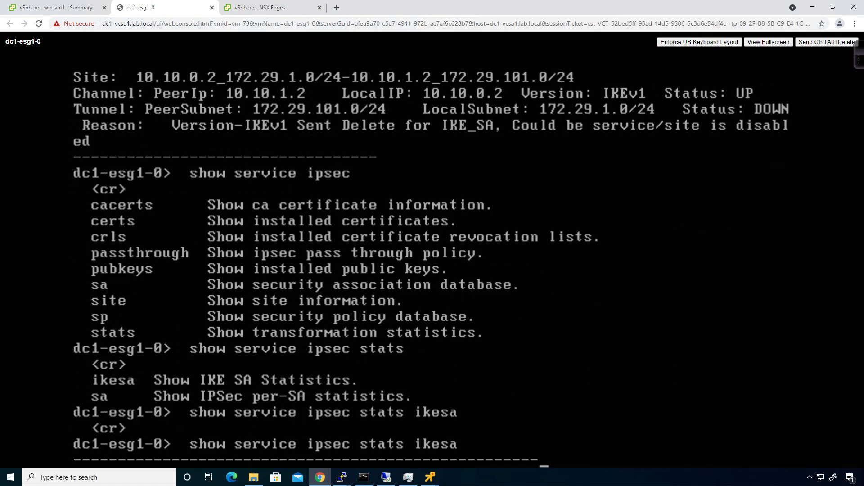
{"action": "key", "text": "space"}
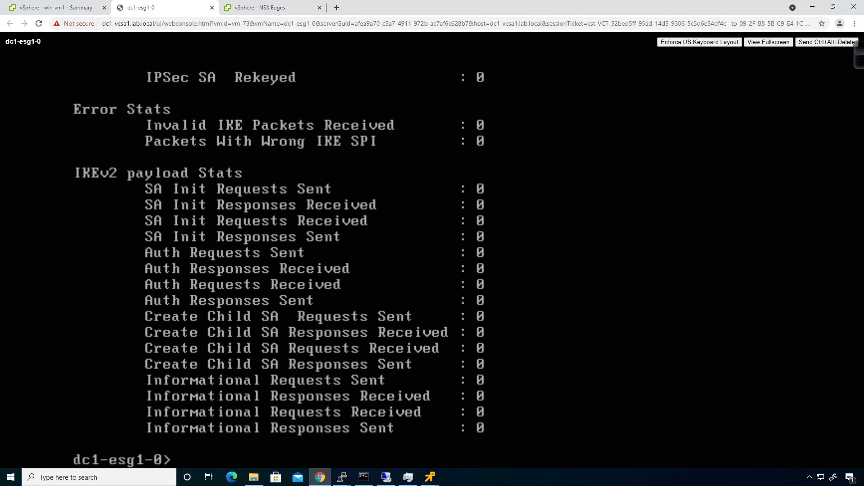
- Run 'show service ipsec stats sa', showing the 172.29.2.0/24 tunnel with 60 in and 6 out
{"action": "key", "text": "Up"}
{"action": "key", "text": "BackSpace"}
{"action": "key", "text": "BackSpace"}
{"action": "key", "text": "BackSpace"}
{"action": "key", "text": "BackSpace"}
{"action": "key", "text": "BackSpace"}
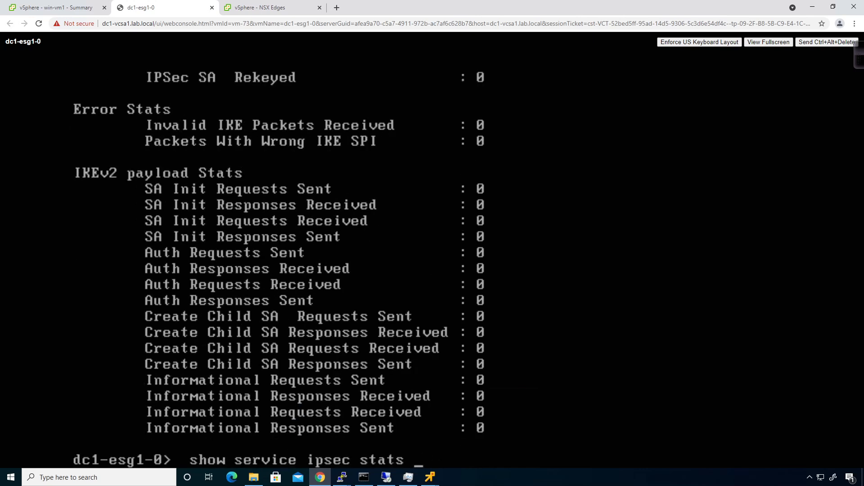
{"action": "type", "text": "sa"}
{"action": "key", "text": "Return"}
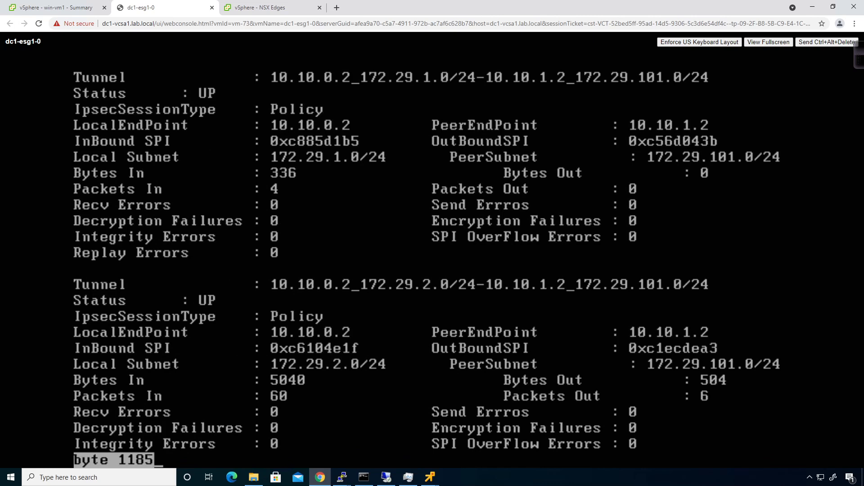
{"action": "key", "text": "space"}
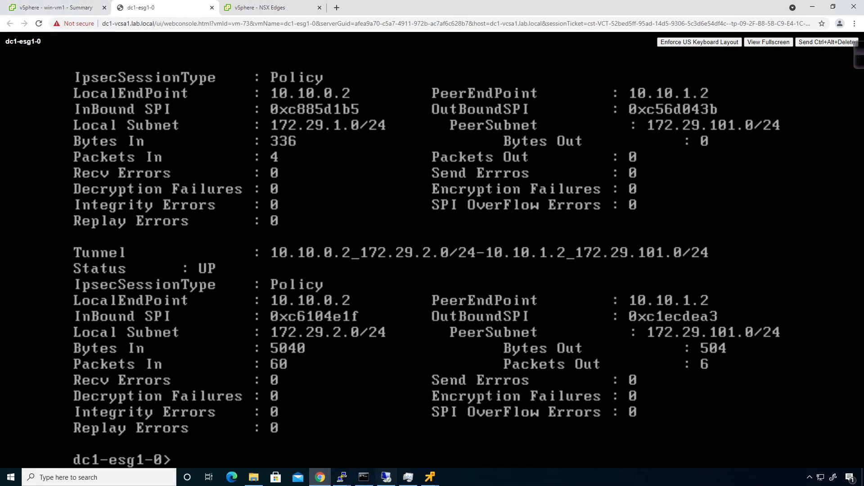
{"action": "left_click", "coordinate": [78, 8]}
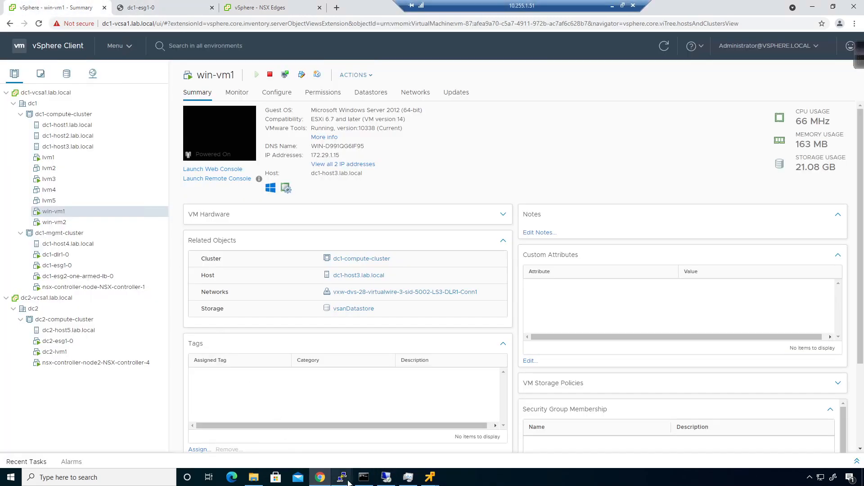
- In the dc2-esg1 session, enter privileged mode with 'enable' and its password
{"action": "mouse_move", "coordinate": [342, 477]}
{"action": "left_click", "coordinate": [313, 436]}
{"action": "key", "text": "Return"}
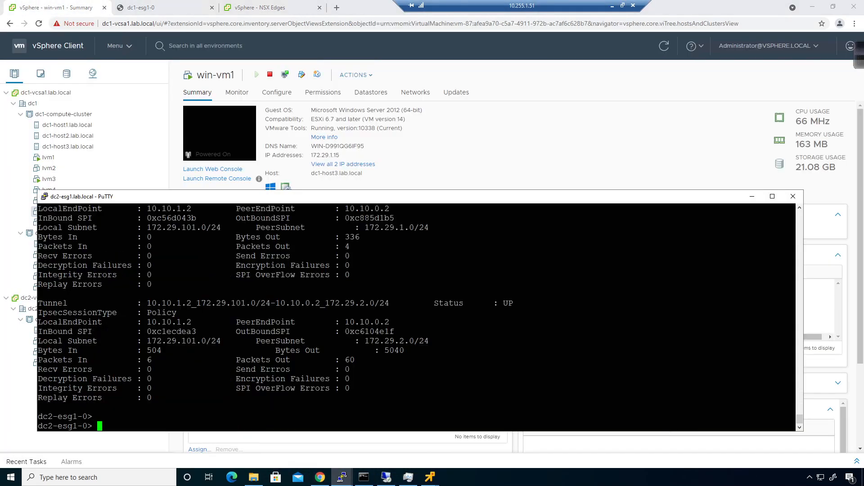
{"action": "type", "text": "clear"}
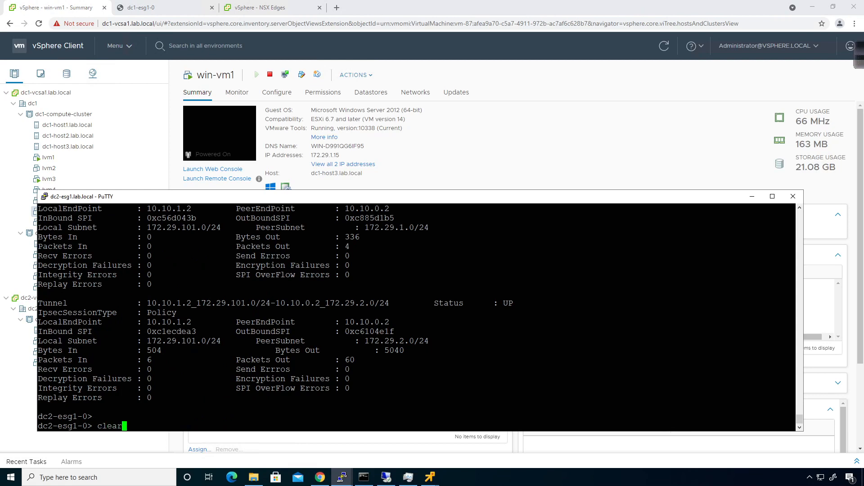
{"action": "type", "text": " ?"}
{"action": "key", "text": "BackSpace"}
{"action": "key", "text": "BackSpace"}
{"action": "key", "text": "BackSpace"}
{"action": "key", "text": "BackSpace"}
{"action": "key", "text": "BackSpace"}
{"action": "key", "text": "BackSpace"}
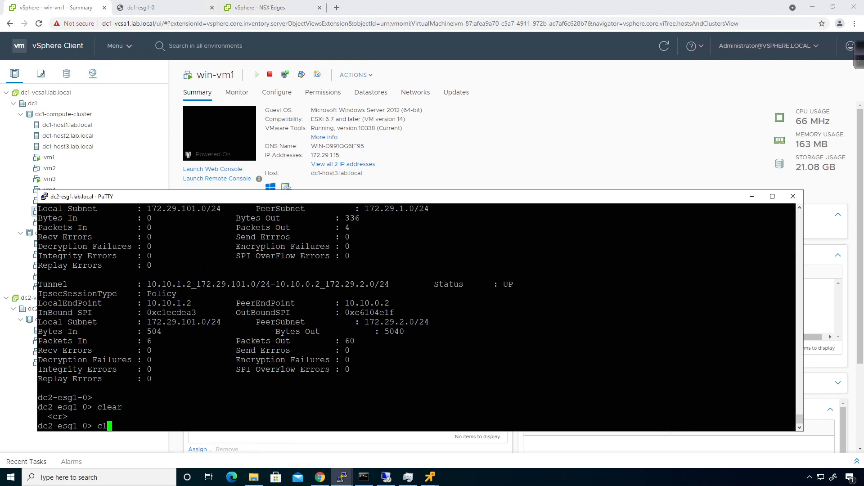
{"action": "type", "text": "?"}
{"action": "type", "text": "enable"}
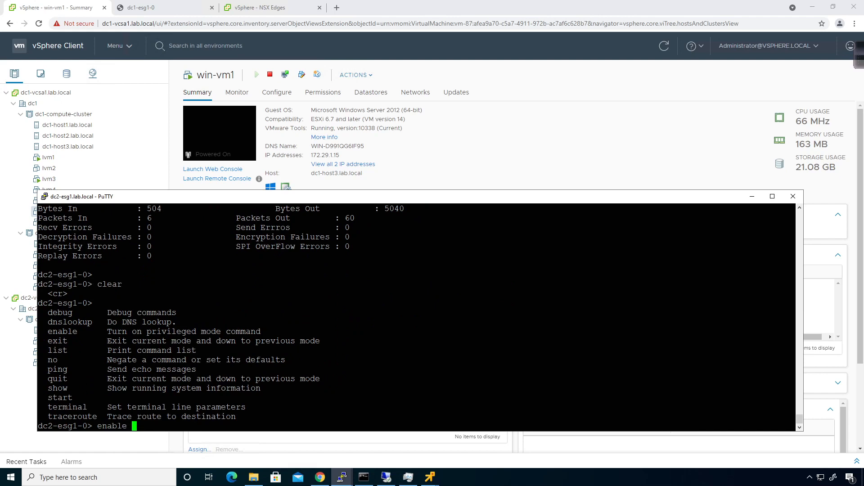
{"action": "key", "text": "Return"}
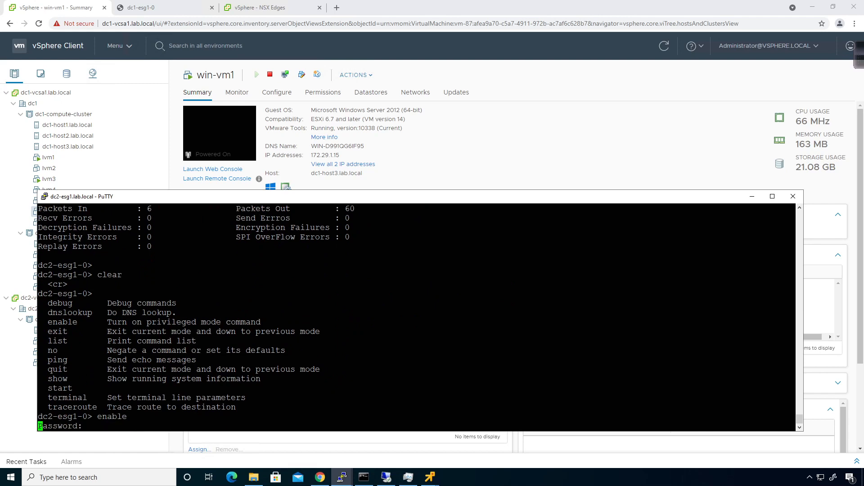
{"action": "key", "text": "Return"}
- List the 'clear service ipsec' options, showing ikesa and ipsecsa
{"action": "type", "text": "?"}
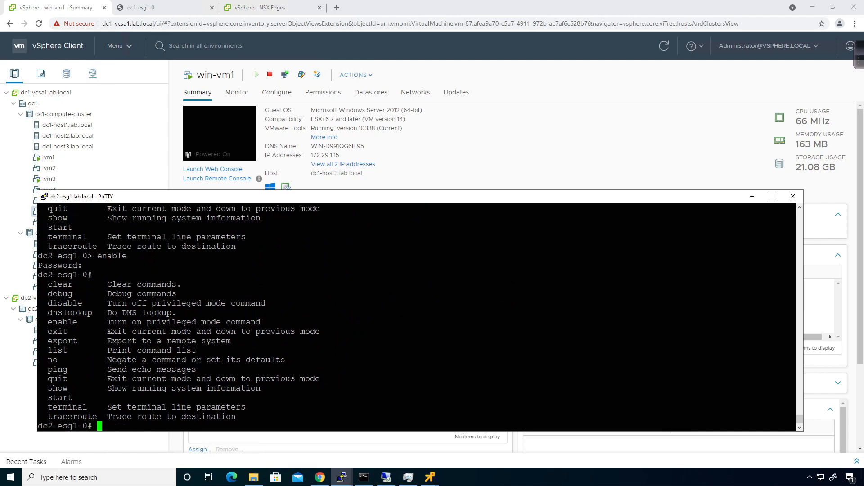
{"action": "type", "text": "clear "}
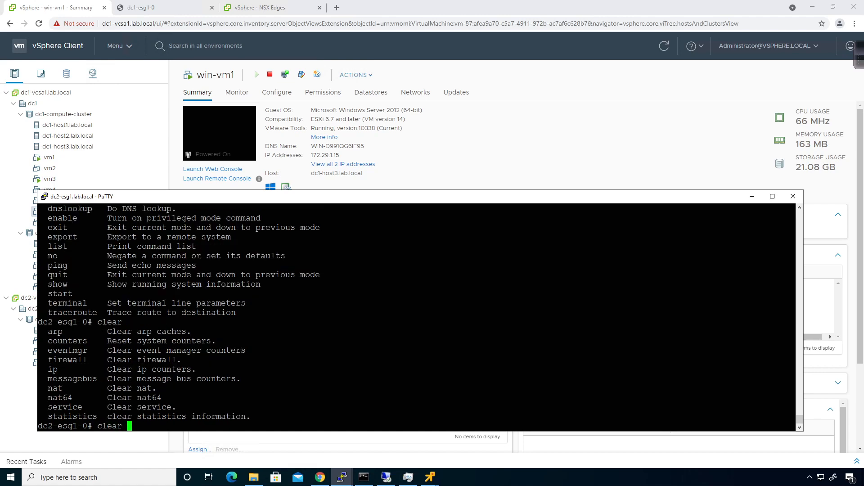
{"action": "type", "text": "?ser?"}
{"action": "key", "text": "Tab"}
{"action": "type", "text": "?"}
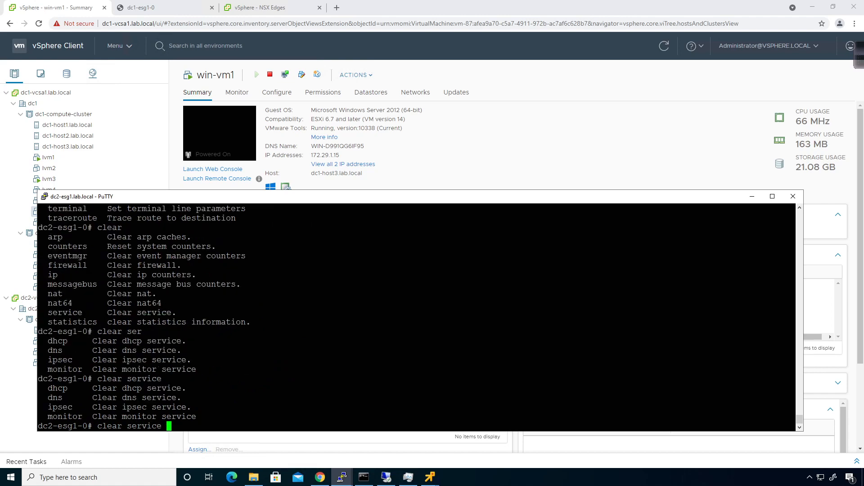
{"action": "type", "text": "ipsec "}
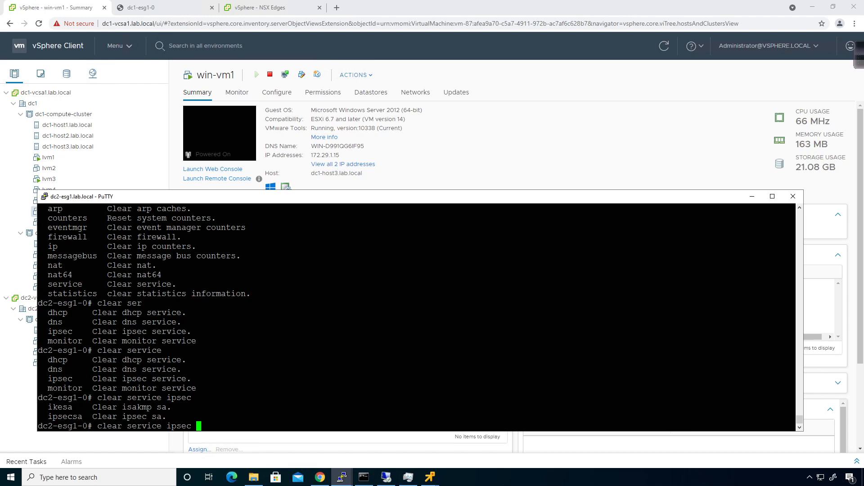
{"action": "type", "text": "?ikesa ?"}
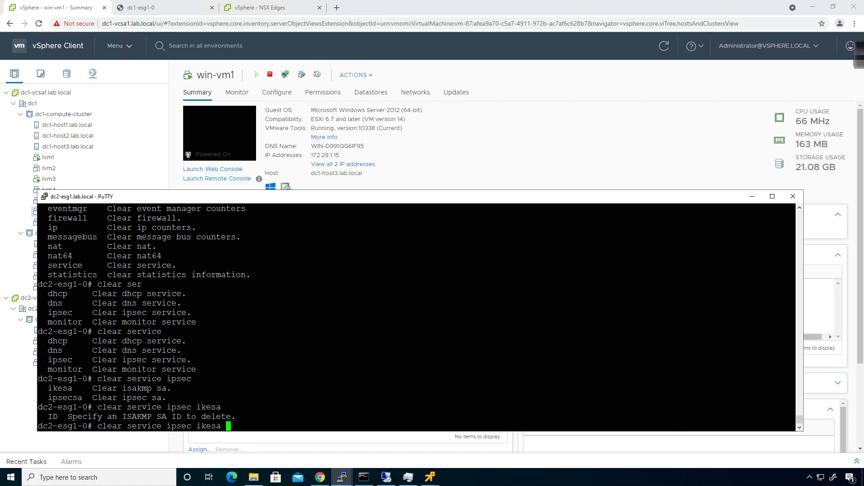
{"action": "key", "text": "BackSpace"}
{"action": "key", "text": "BackSpace"}
{"action": "key", "text": "BackSpace"}
{"action": "key", "text": "BackSpace"}
{"action": "key", "text": "BackSpace"}
{"action": "key", "text": "BackSpace"}
{"action": "key", "text": "BackSpace"}
{"action": "key", "text": "BackSpace"}
{"action": "key", "text": "BackSpace"}
{"action": "key", "text": "BackSpace"}
{"action": "key", "text": "BackSpace"}
{"action": "key", "text": "BackSpace"}
{"action": "key", "text": "BackSpace"}
{"action": "key", "text": "BackSpace"}
{"action": "key", "text": "BackSpace"}
{"action": "key", "text": "BackSpace"}
{"action": "key", "text": "BackSpace"}
{"action": "key", "text": "BackSpace"}
{"action": "key", "text": "BackSpace"}
{"action": "key", "text": "BackSpace"}
- Display dc2-esg1's IPsec SA database with 'show service ipsec sa'
{"action": "type", "text": "serv"}
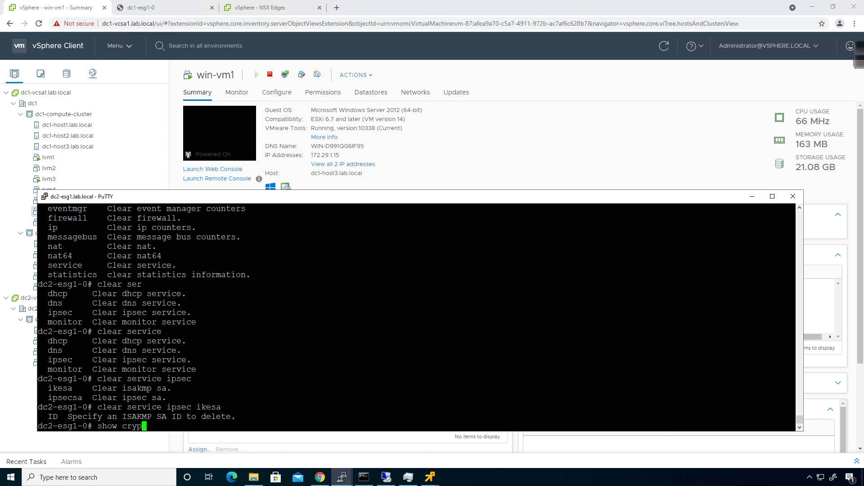
{"action": "key", "text": "BackSpace"}
{"action": "key", "text": "BackSpace"}
{"action": "key", "text": "BackSpace"}
{"action": "key", "text": "BackSpace"}
{"action": "type", "text": "service ipsec "}
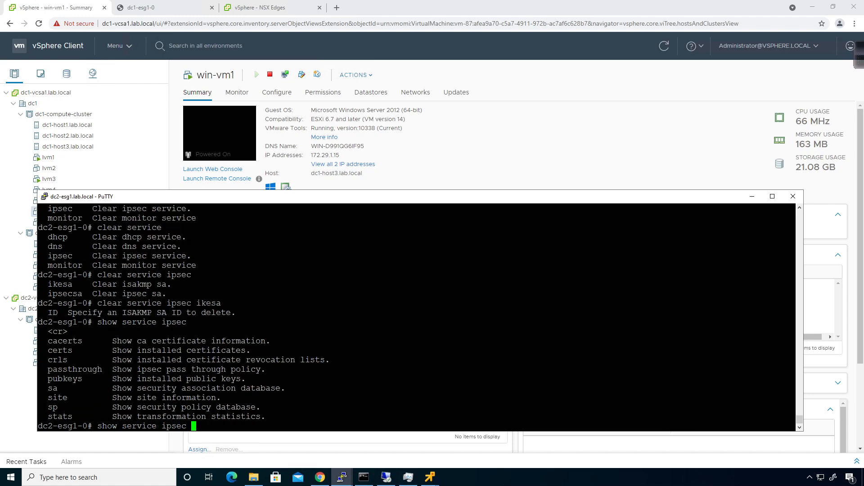
{"action": "type", "text": "?sa?"}
{"action": "key", "text": "Return"}
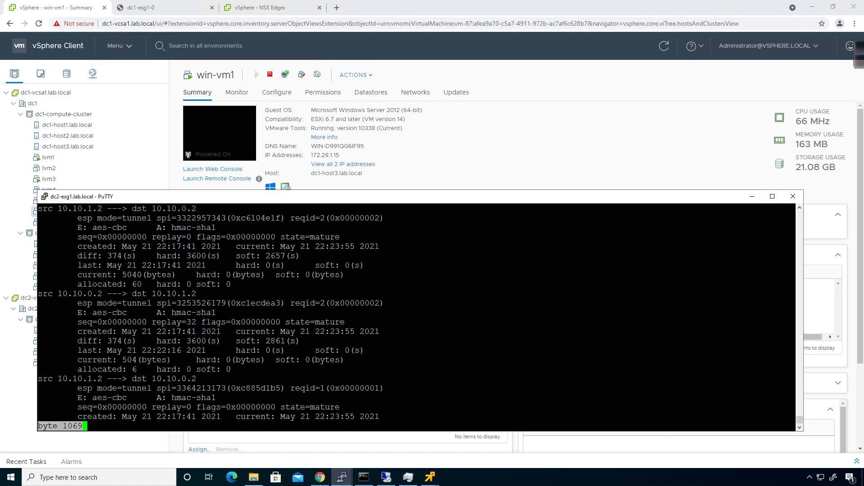
{"action": "key", "text": "space"}
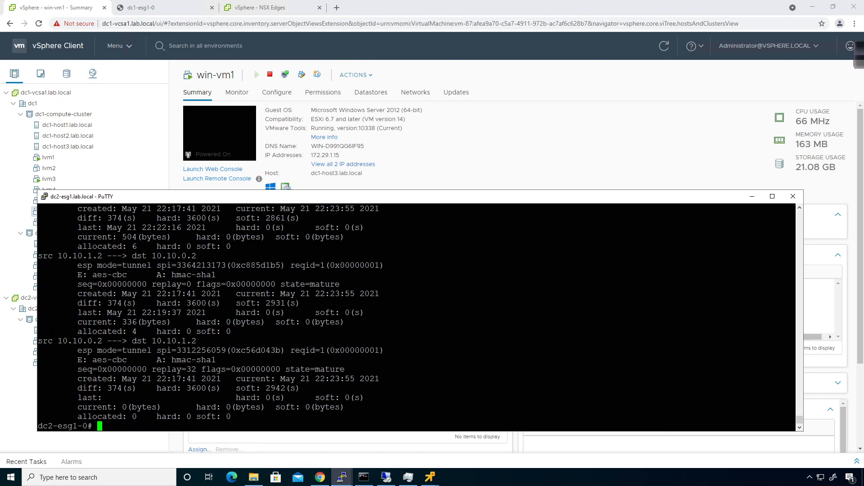
- Edit the recalled command toward 'show service ipsec stats ikesa', then erase it
{"action": "key", "text": "Up"}
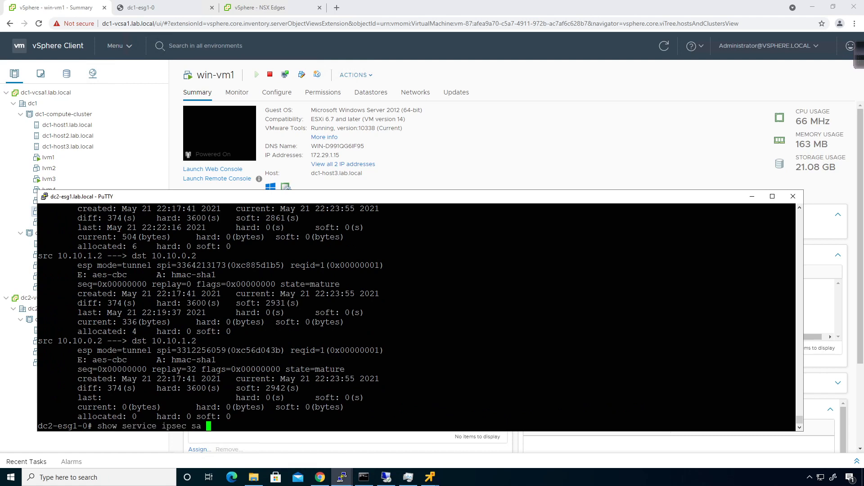
{"action": "key", "text": "Left"}
{"action": "key", "text": "Left"}
{"action": "key", "text": "Left"}
{"action": "type", "text": "stats"}
{"action": "key", "text": "Left"}
{"action": "key", "text": "Left"}
{"action": "key", "text": "Left"}
{"action": "type", "text": "ike"}
{"action": "key", "text": "BackSpace"}
{"action": "key", "text": "BackSpace"}
{"action": "key", "text": "BackSpace"}
{"action": "key", "text": "BackSpace"}
{"action": "key", "text": "BackSpace"}
{"action": "key", "text": "BackSpace"}
{"action": "key", "text": "BackSpace"}
{"action": "key", "text": "BackSpace"}
{"action": "key", "text": "BackSpace"}
{"action": "key", "text": "BackSpace"}
{"action": "key", "text": "BackSpace"}
{"action": "key", "text": "BackSpace"}
{"action": "key", "text": "BackSpace"}
{"action": "key", "text": "BackSpace"}
{"action": "key", "text": "BackSpace"}
{"action": "key", "text": "BackSpace"}
{"action": "key", "text": "BackSpace"}
{"action": "key", "text": "BackSpace"}
{"action": "key", "text": "BackSpace"}
{"action": "key", "text": "BackSpace"}
- Build 'clear service ipsec ipsecsa' using ? help at each level
{"action": "type", "text": "clear"}
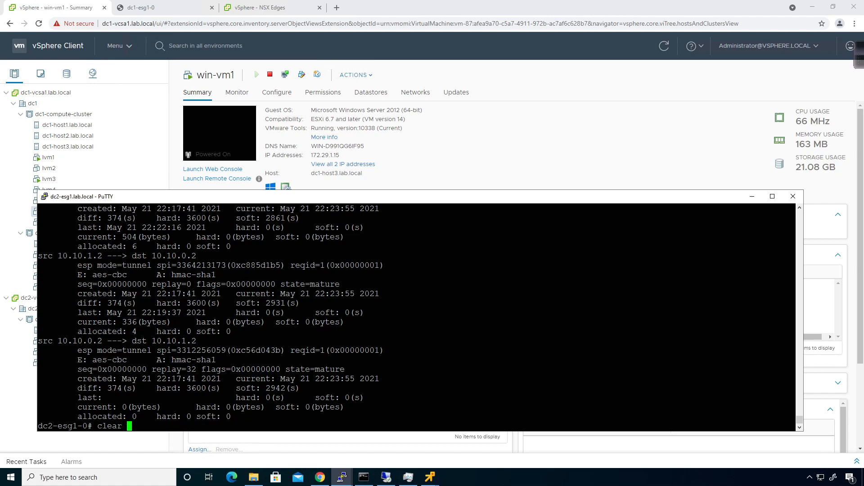
{"action": "key", "text": "question"}
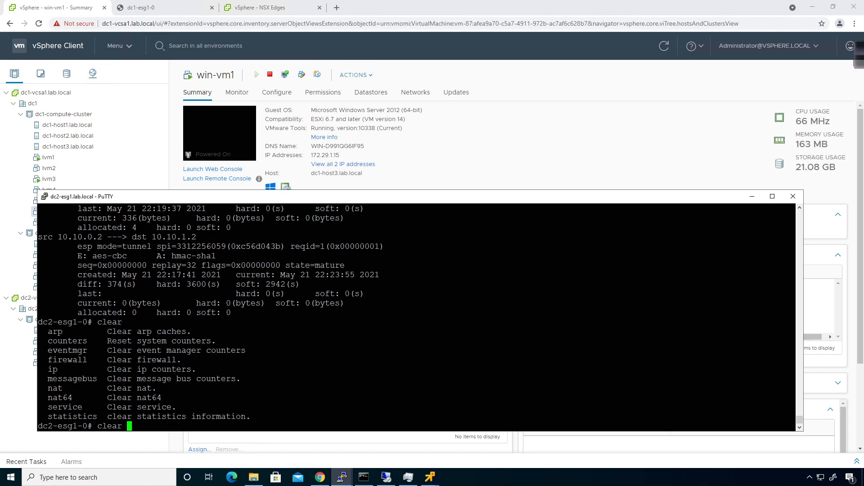
{"action": "type", "text": "service"}
{"action": "key", "text": "question"}
{"action": "type", "text": "ips"}
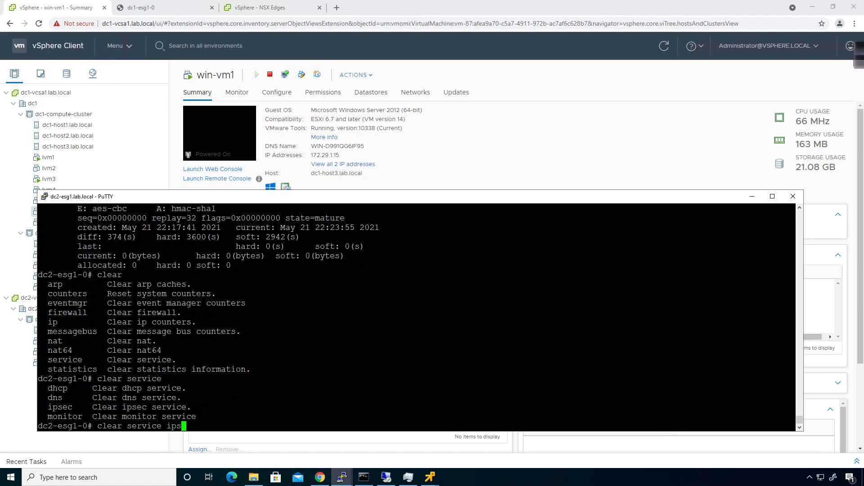
{"action": "type", "text": "ec"}
{"action": "key", "text": "question"}
{"action": "type", "text": "ipsecsa"}
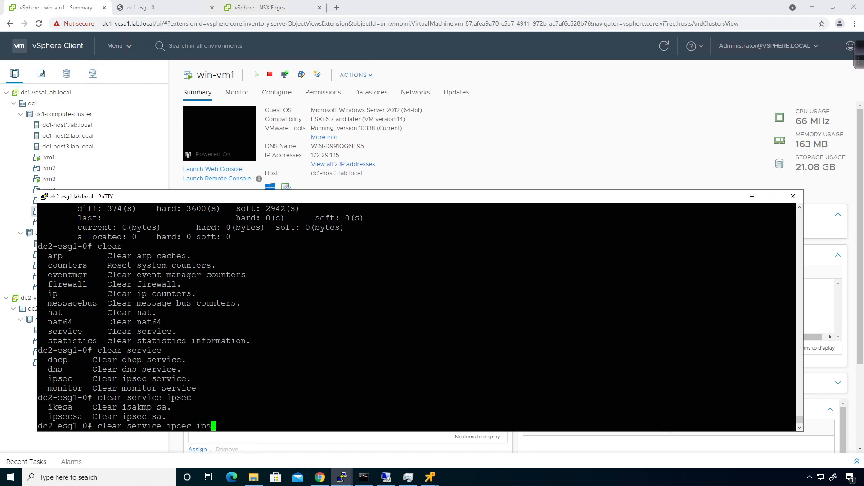
{"action": "key", "text": "question"}
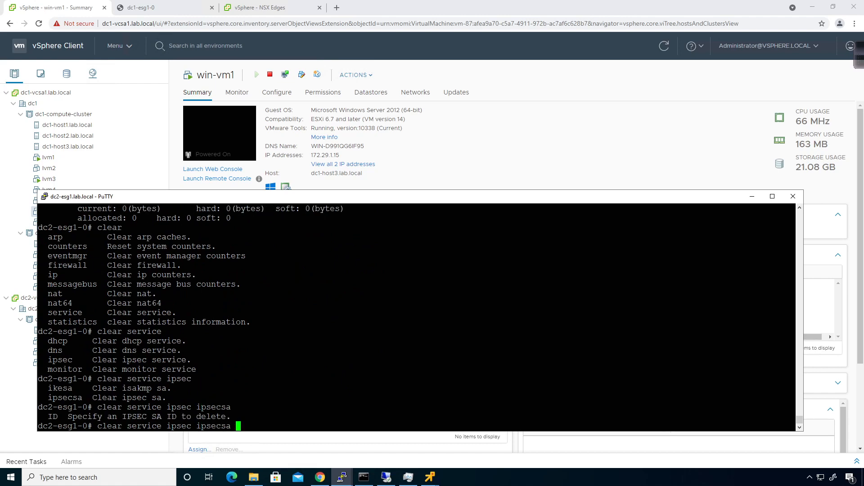
{"action": "key", "text": "shift+Page_Up"}
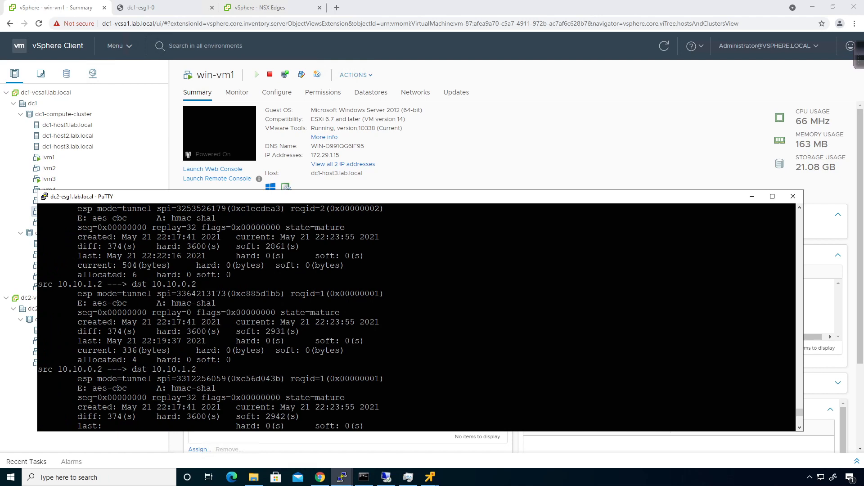
{"action": "left_click_drag", "start_coordinate": [177, 379], "coordinate": [226, 378]}
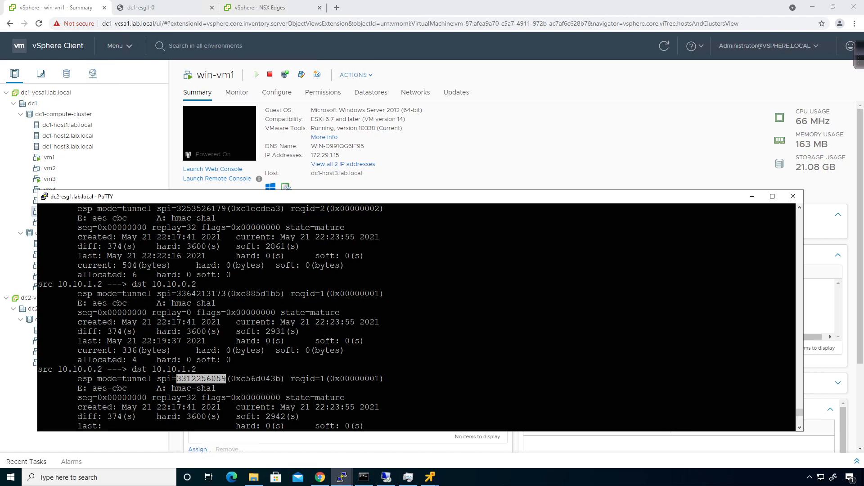
{"action": "scroll", "coordinate": [226, 378], "scroll_direction": "up", "scroll_amount": 4}
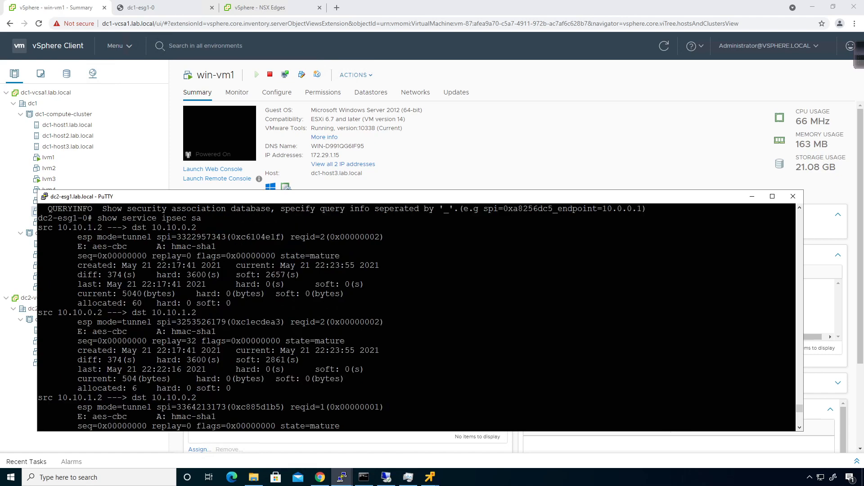
{"action": "scroll", "coordinate": [226, 379], "scroll_direction": "down", "scroll_amount": 4}
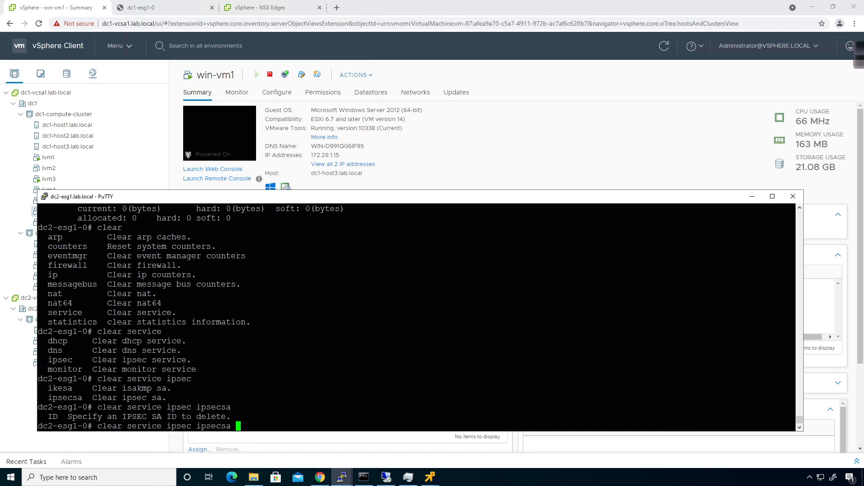
{"action": "key", "text": "shift+Insert"}
{"action": "key", "text": "Return"}
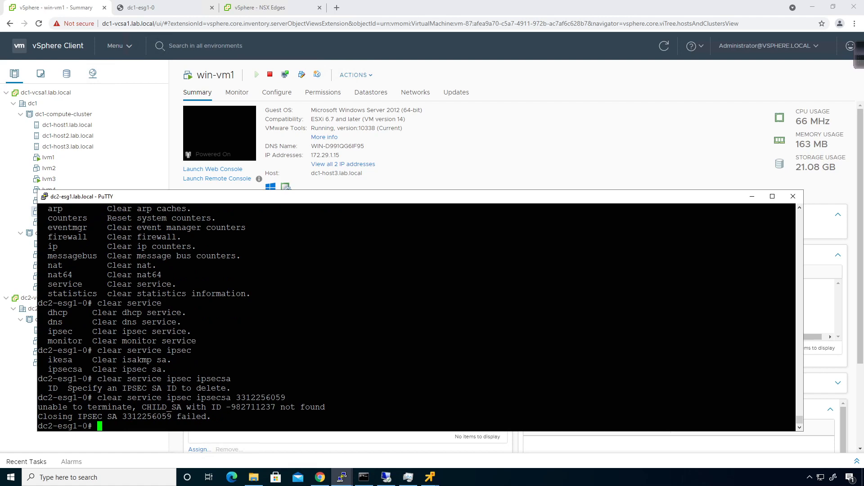
- Recall the clear command and recheck the ipsecsa and ikesa help options
{"action": "key", "text": "Up"}
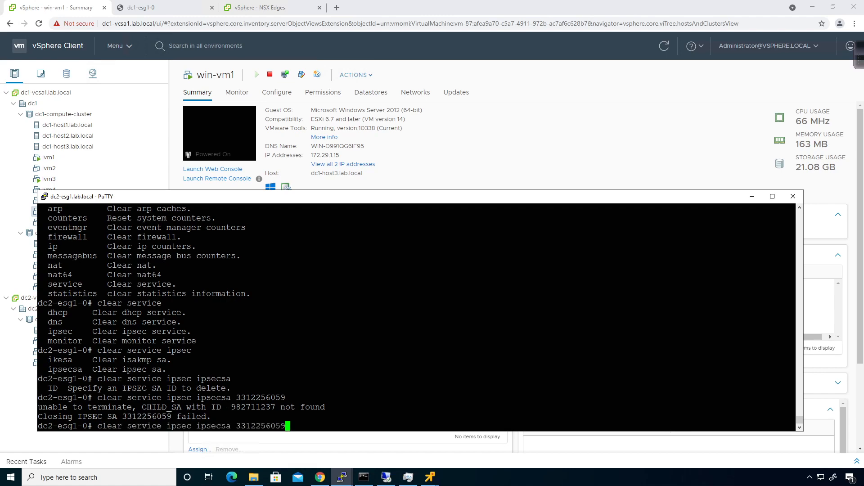
{"action": "key", "text": "BackSpace"}
{"action": "key", "text": "BackSpace"}
{"action": "key", "text": "BackSpace"}
{"action": "key", "text": "BackSpace"}
{"action": "key", "text": "BackSpace"}
{"action": "key", "text": "BackSpace"}
{"action": "key", "text": "BackSpace"}
{"action": "key", "text": "BackSpace"}
{"action": "key", "text": "BackSpace"}
{"action": "key", "text": "BackSpace"}
{"action": "type", "text": "?"}
{"action": "key", "text": "BackSpace"}
{"action": "key", "text": "BackSpace"}
{"action": "key", "text": "BackSpace"}
{"action": "key", "text": "BackSpace"}
{"action": "key", "text": "BackSpace"}
{"action": "key", "text": "BackSpace"}
{"action": "key", "text": "BackSpace"}
{"action": "type", "text": "?"}
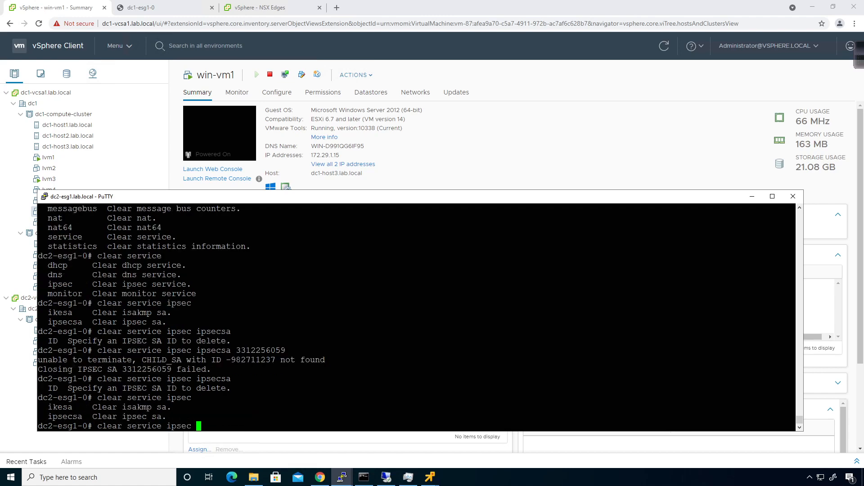
{"action": "type", "text": "ikesa ?"}
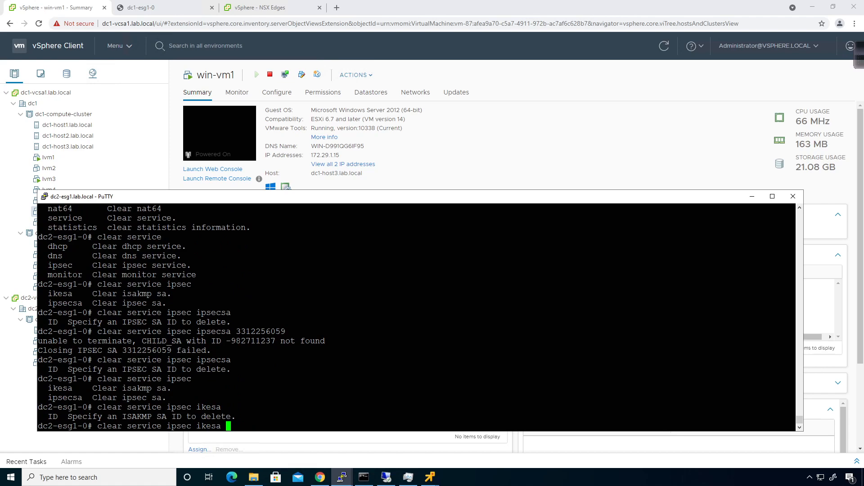
{"action": "scroll", "coordinate": [416, 317], "scroll_direction": "up", "scroll_amount": 2}
{"action": "scroll", "coordinate": [417, 318], "scroll_direction": "down", "scroll_amount": 2}
- Run 'show service ipsec stats' and page through the packet drop statistics
{"action": "key", "text": "Up"}
{"action": "key", "text": "Up"}
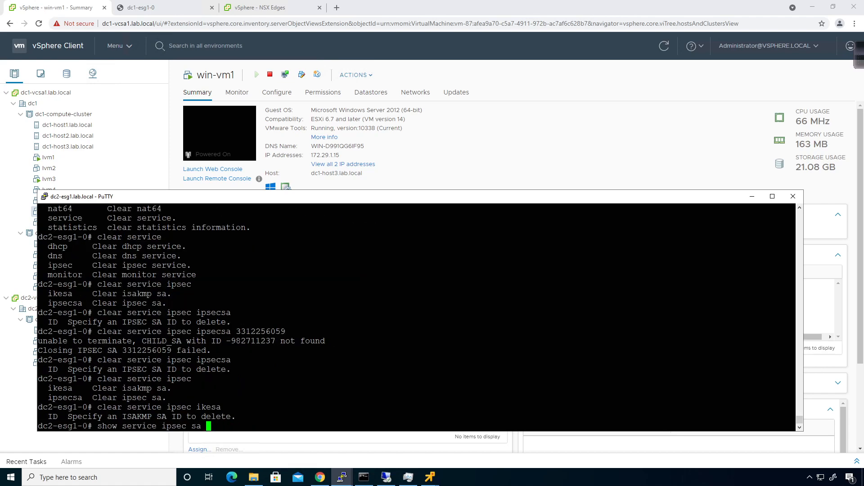
{"action": "key", "text": "Up"}
{"action": "key", "text": "BackSpace"}
{"action": "key", "text": "BackSpace"}
{"action": "key", "text": "BackSpace"}
{"action": "key", "text": "question"}
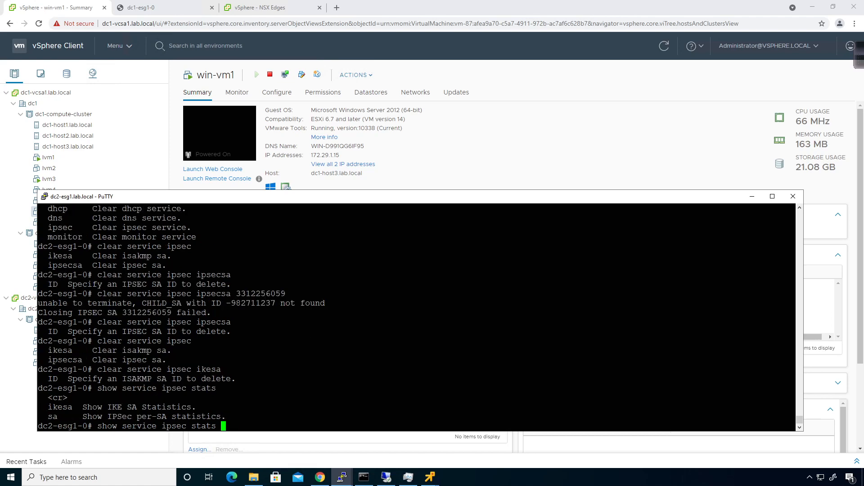
{"action": "key", "text": "Return"}
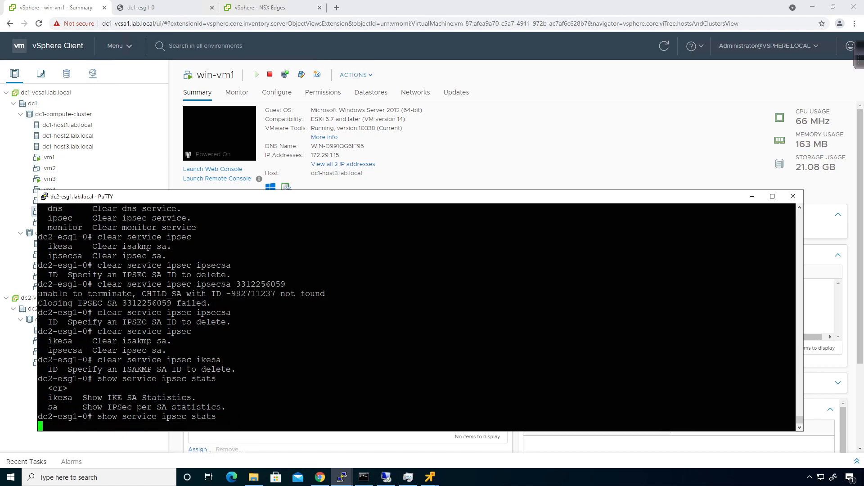
{"action": "key", "text": "space"}
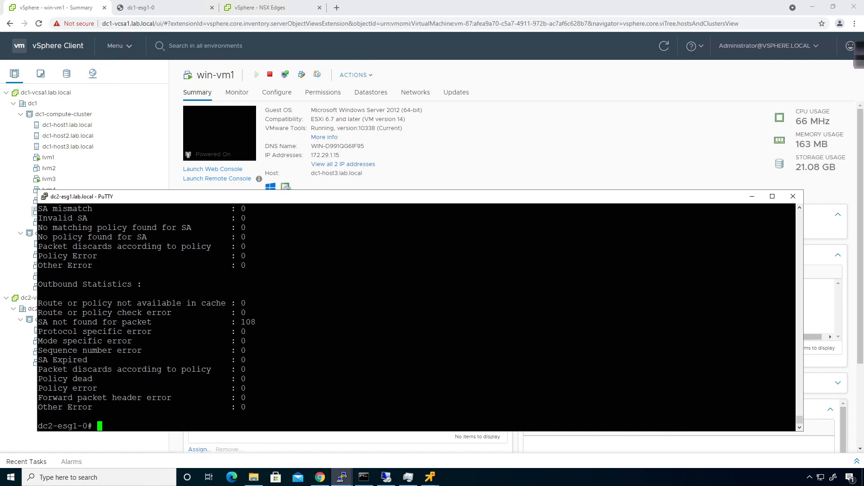
- Stop and publish dc1-esg1's IPsec VPN service, then show the 10.0.0.31 manager's edges
{"action": "left_click", "coordinate": [255, 8]}
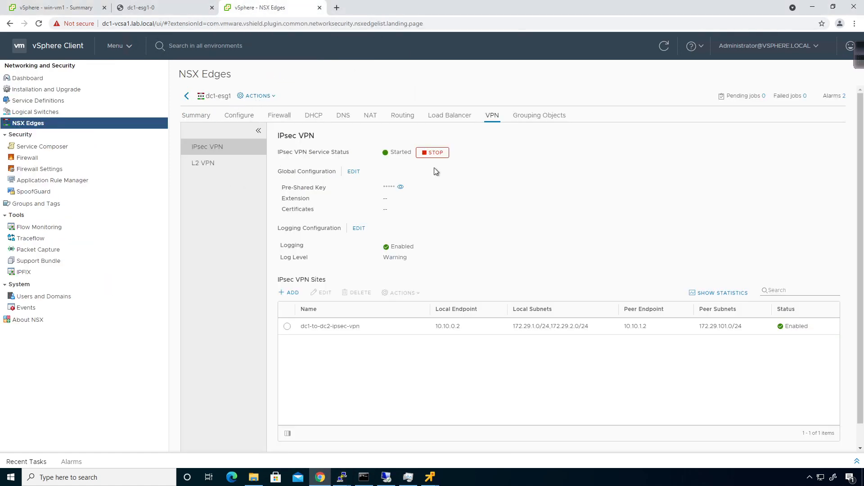
{"action": "left_click", "coordinate": [433, 153]}
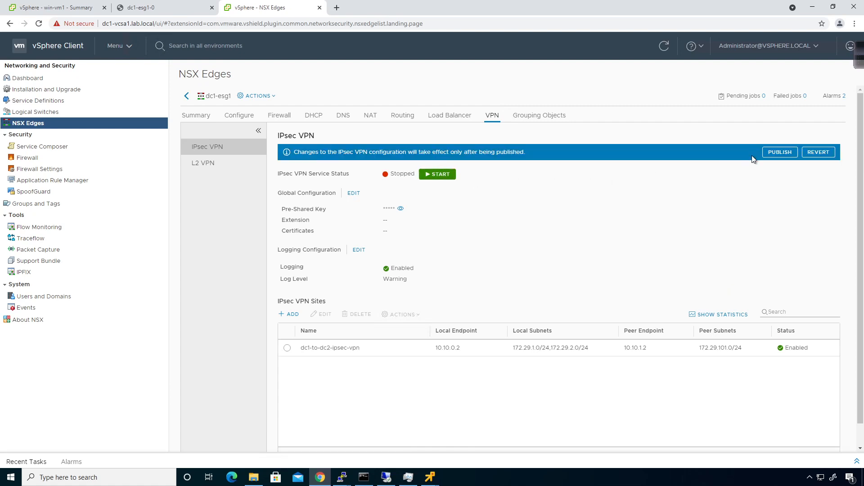
{"action": "left_click", "coordinate": [780, 152]}
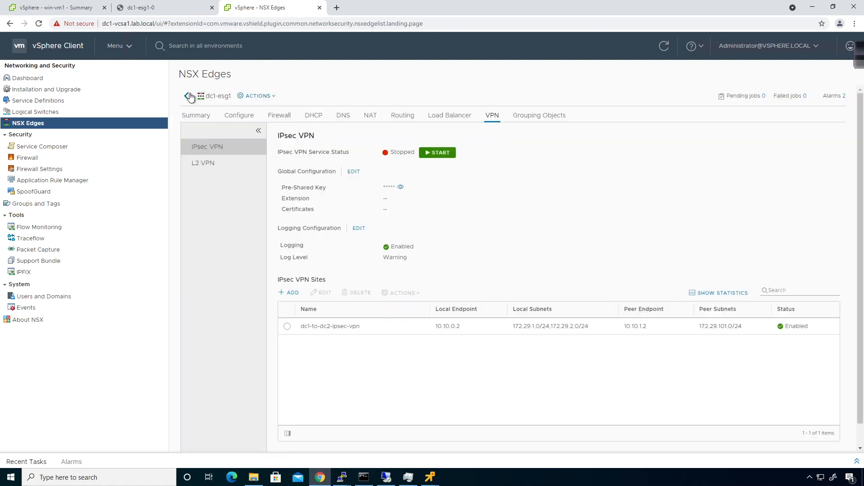
{"action": "left_click", "coordinate": [186, 96]}
{"action": "left_click", "coordinate": [273, 95]}
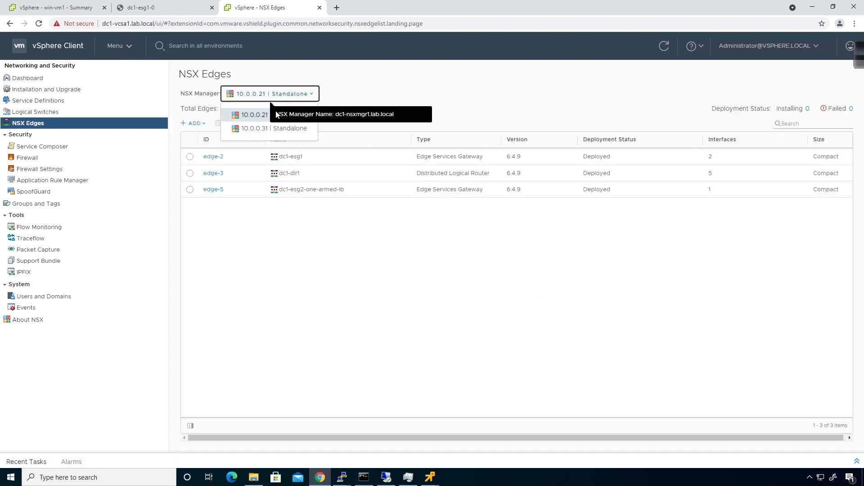
{"action": "left_click", "coordinate": [261, 119]}
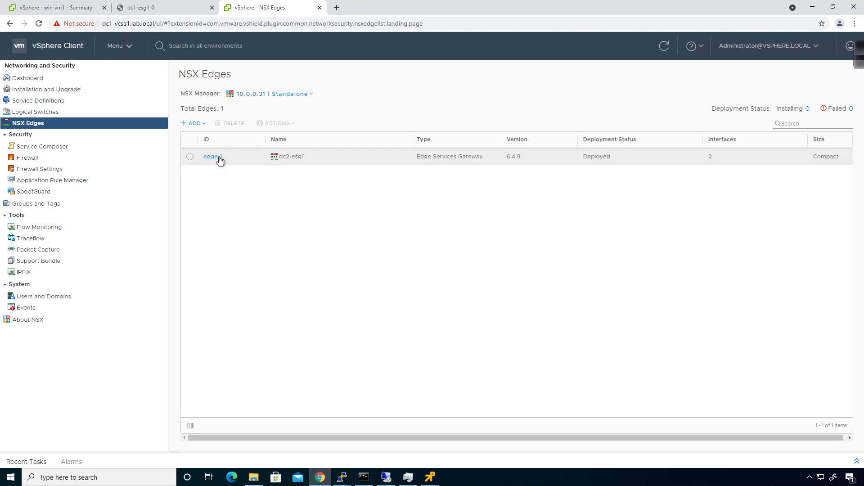
- Start and publish the IPsec VPN service on dc2-esg1 under the 10.0.0.31 manager
{"action": "left_click", "coordinate": [218, 157]}
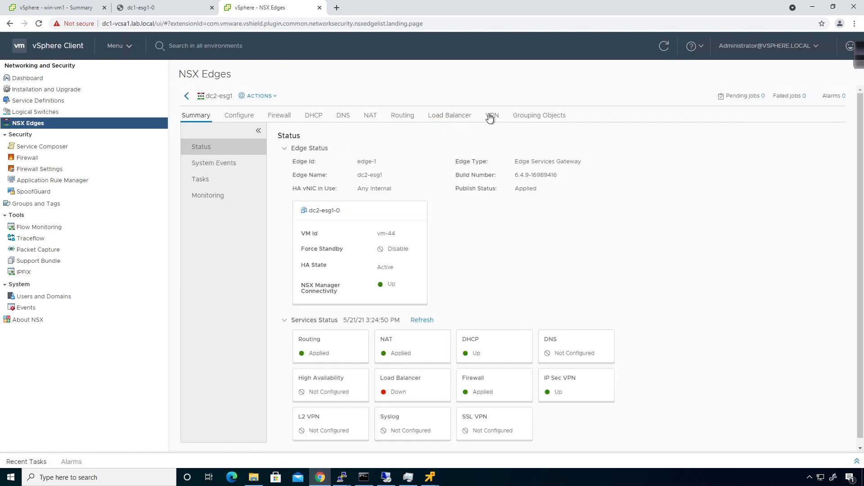
{"action": "left_click", "coordinate": [492, 116]}
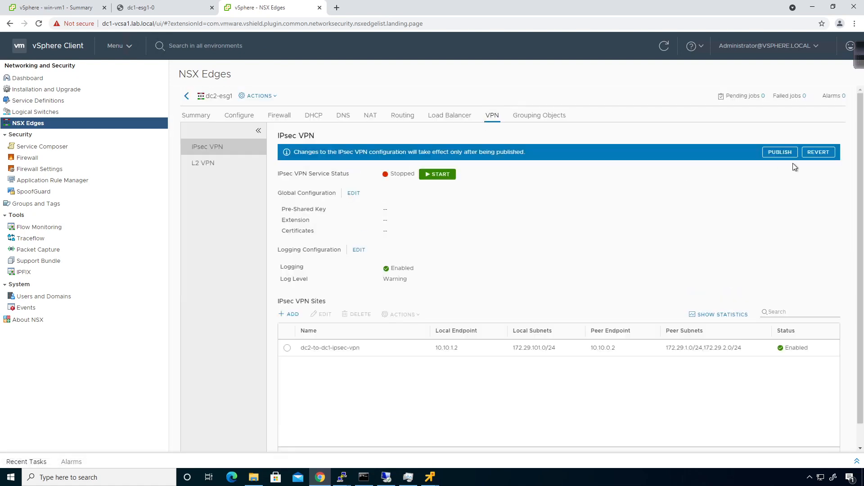
{"action": "left_click", "coordinate": [779, 152]}
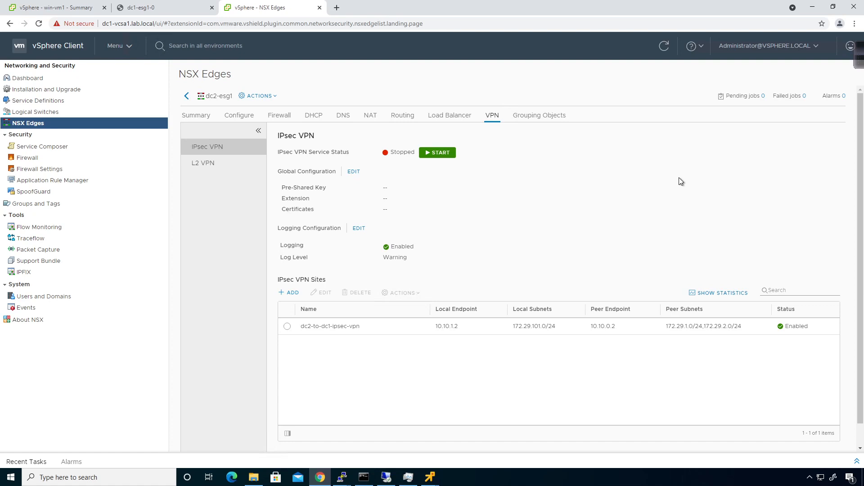
{"action": "left_click", "coordinate": [445, 153]}
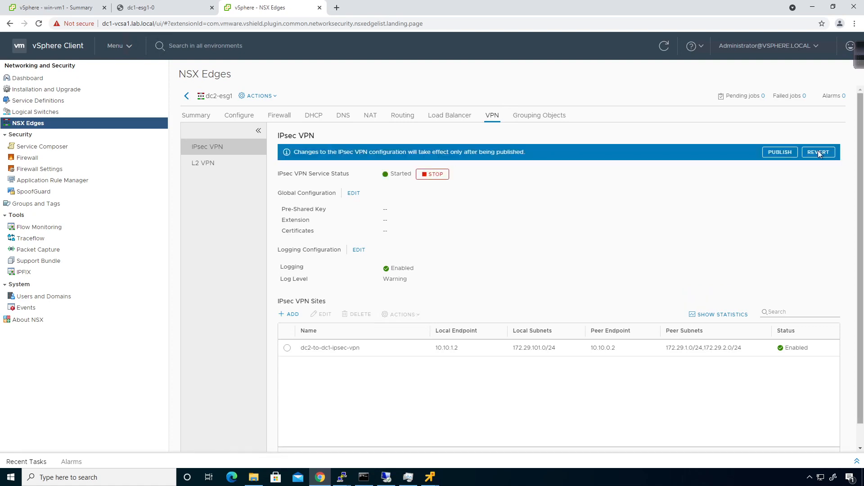
{"action": "left_click", "coordinate": [774, 153]}
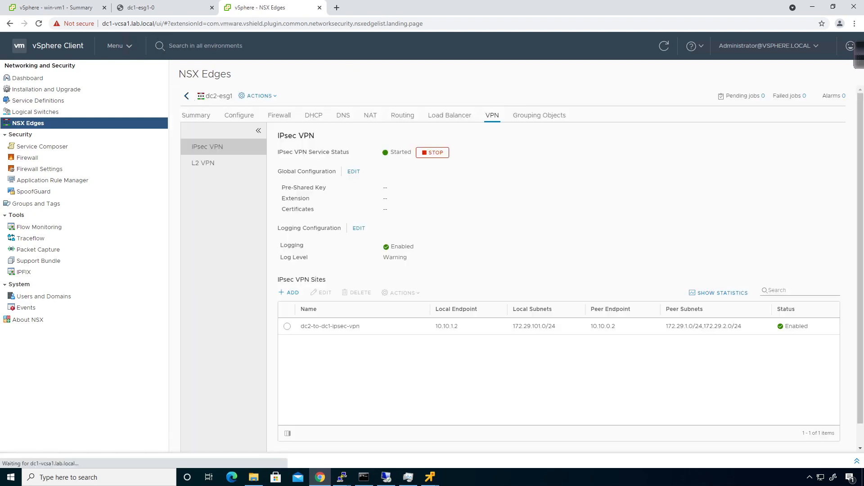
- Switch to the 10.0.0.21 manager and start and publish IPsec VPN on dc1-esg1
{"action": "left_click", "coordinate": [188, 96]}
{"action": "left_click", "coordinate": [305, 96]}
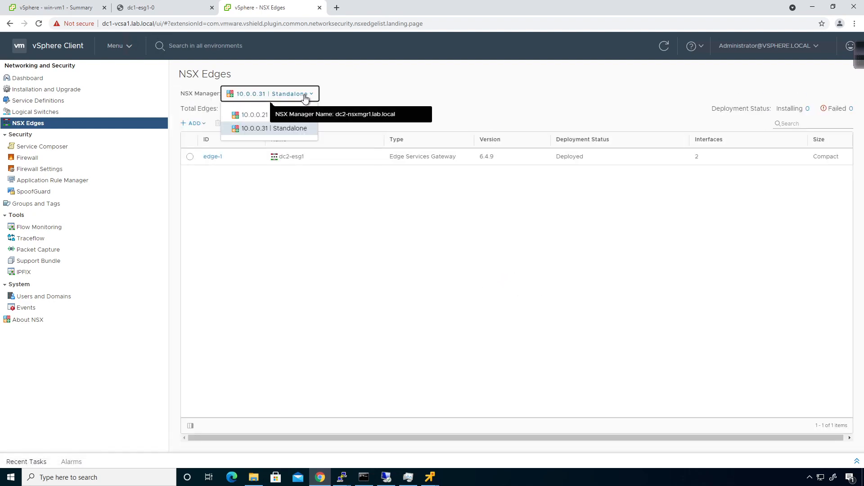
{"action": "left_click", "coordinate": [294, 117]}
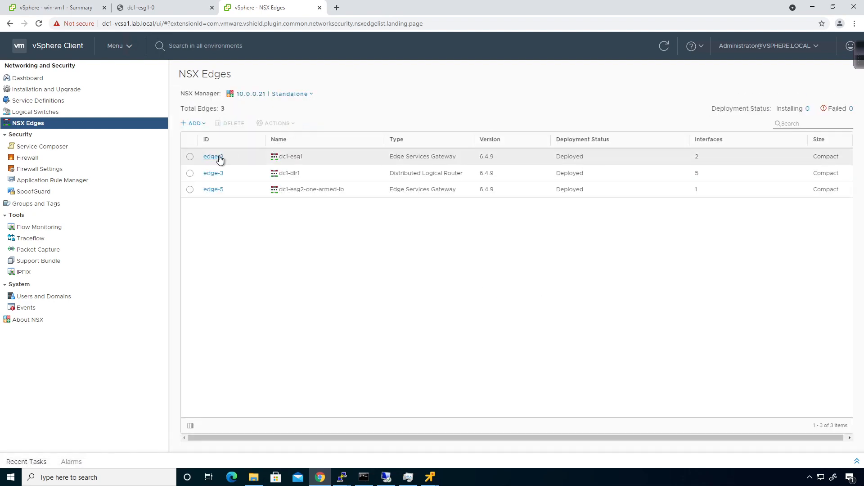
{"action": "left_click", "coordinate": [219, 158]}
{"action": "left_click", "coordinate": [491, 115]}
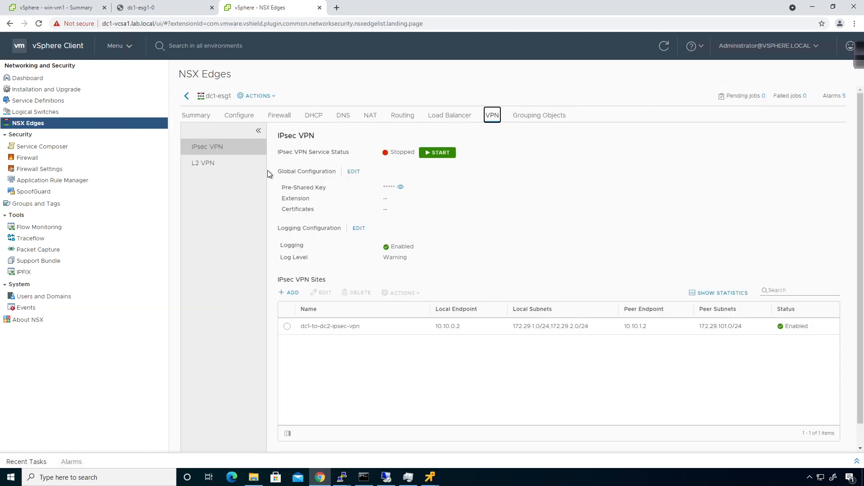
{"action": "left_click", "coordinate": [428, 154]}
{"action": "left_click", "coordinate": [771, 152]}
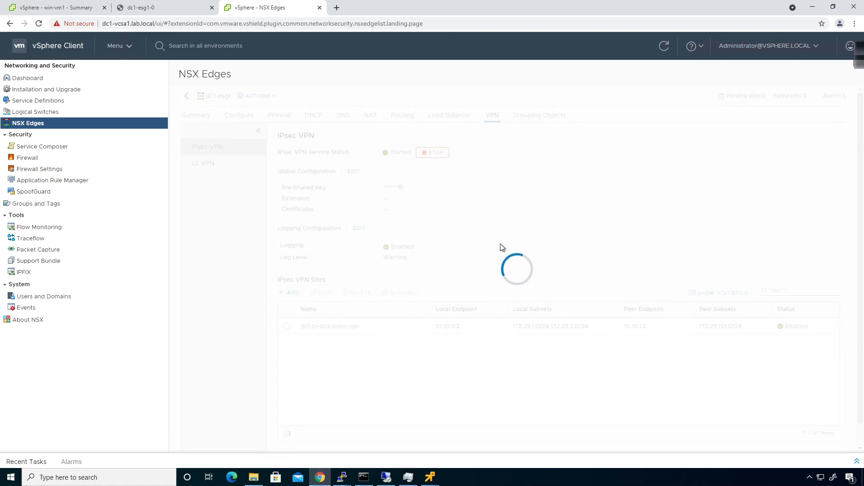
- Run 'show service ipsec' on dc2-esg1, confirming 2 sites and 2 tunnels UP
{"action": "mouse_move", "coordinate": [337, 482]}
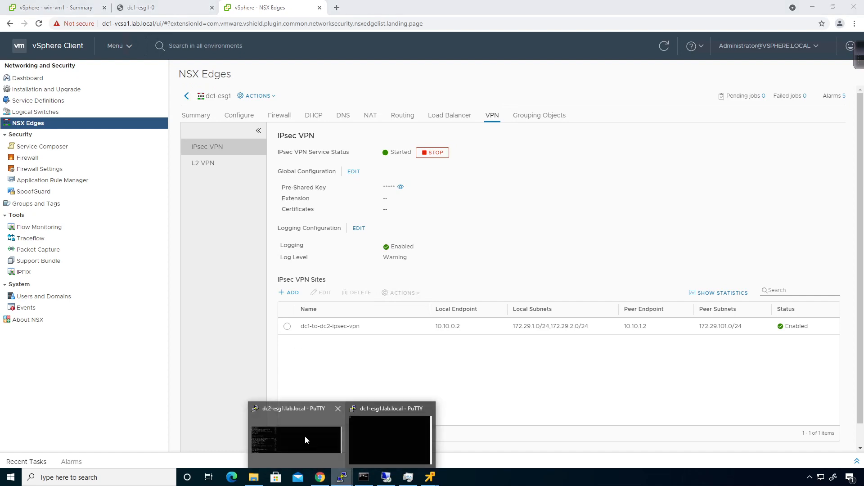
{"action": "left_click", "coordinate": [304, 435]}
{"action": "type", "text": "clear service ipsec ikesa"}
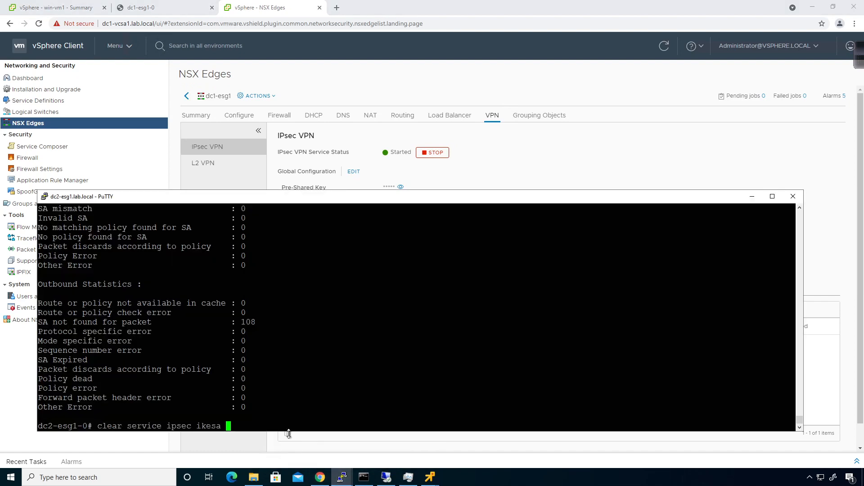
{"action": "key", "text": "Up"}
{"action": "key", "text": "Up"}
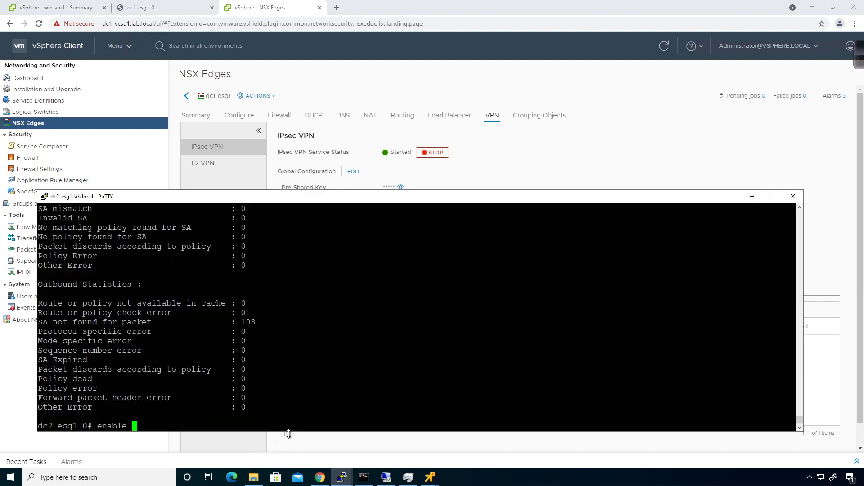
{"action": "key", "text": "Down"}
{"action": "key", "text": "Down"}
{"action": "key", "text": "Down"}
{"action": "type", "text": "show service"}
{"action": "key", "text": "question"}
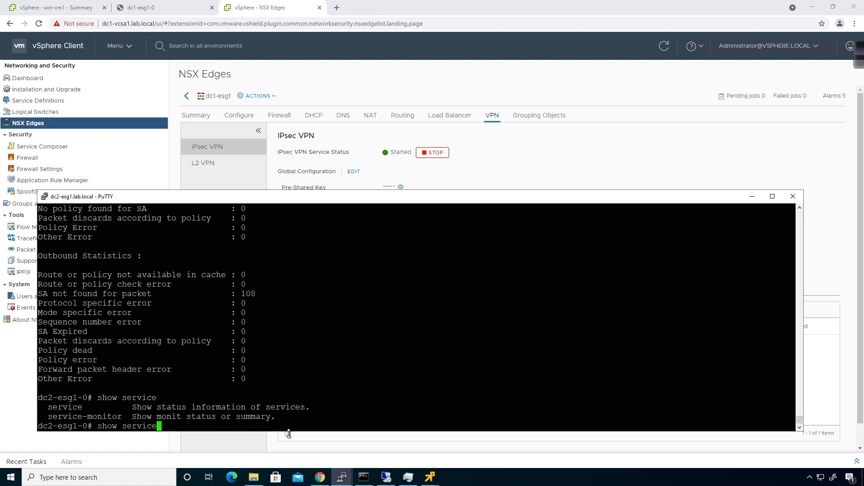
{"action": "type", "text": "ipsec"}
{"action": "key", "text": "question"}
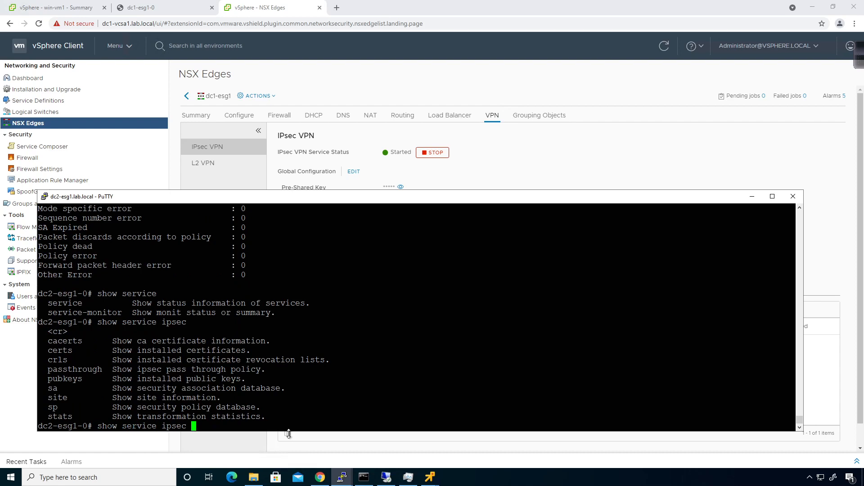
{"action": "key", "text": "Return"}
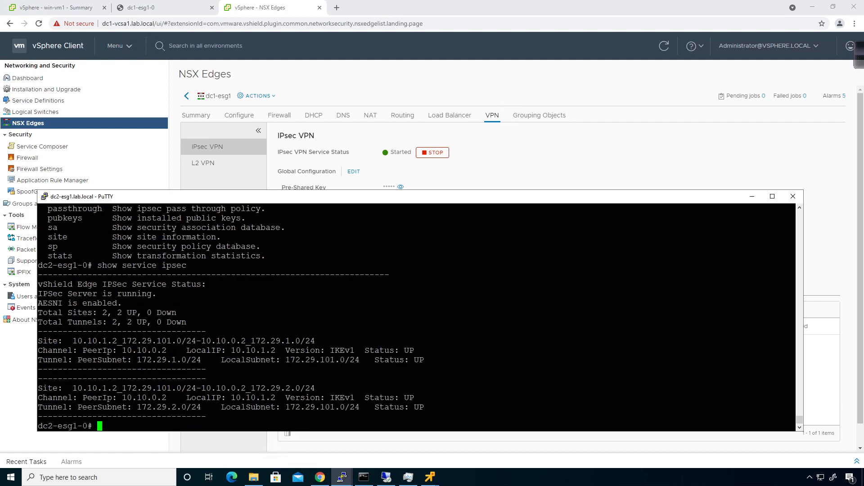
{"action": "left_click", "coordinate": [430, 477]}
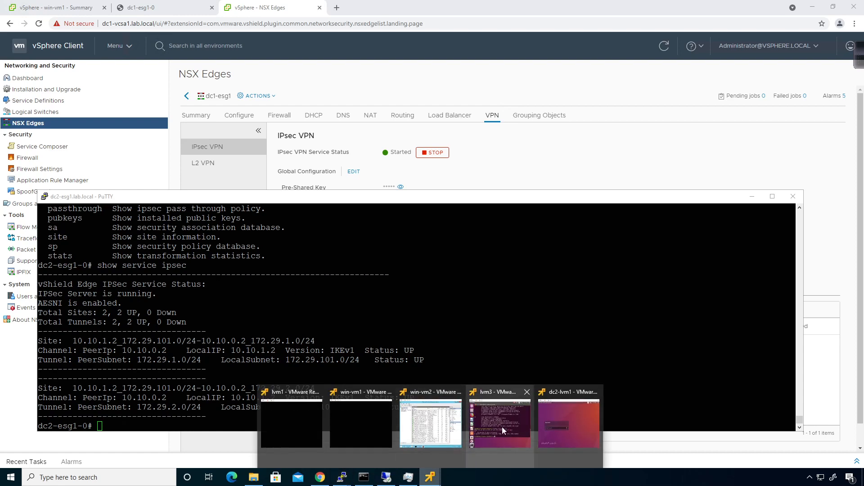
- In the VM console, rerun the ping to 172.29.101.11 and check interfaces with ifconfig
{"action": "left_click", "coordinate": [501, 427]}
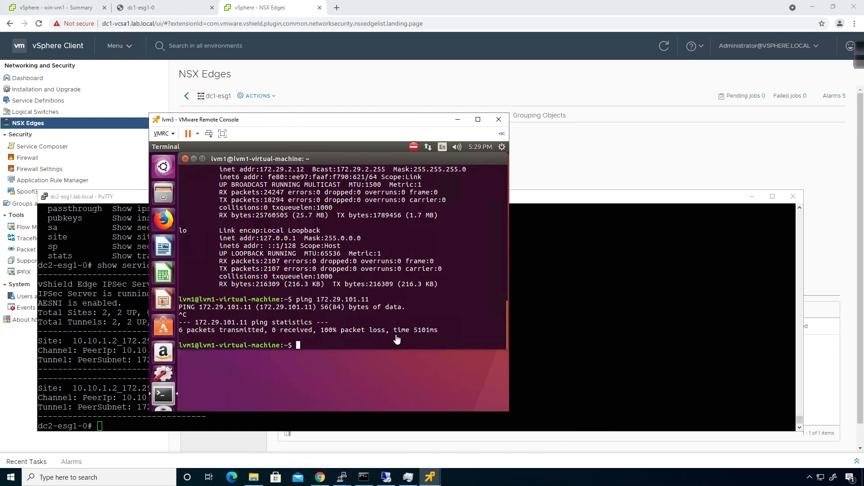
{"action": "key", "text": "Up"}
{"action": "key", "text": "Return"}
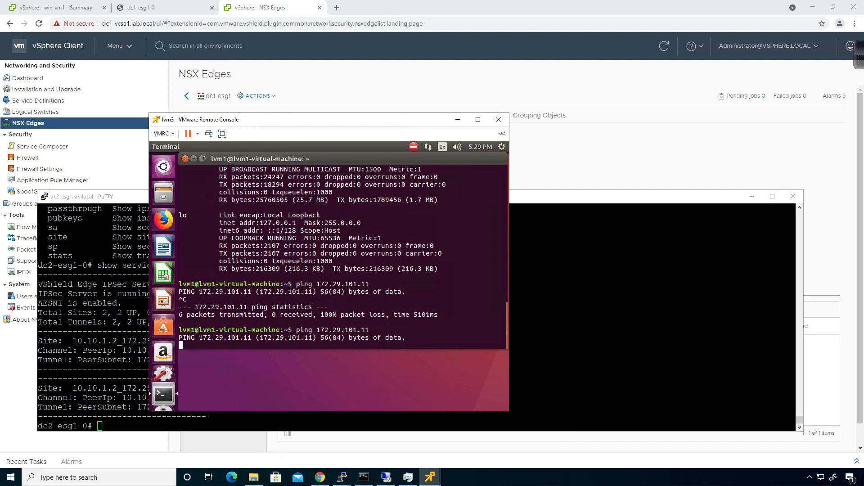
{"action": "key", "text": "ctrl+c"}
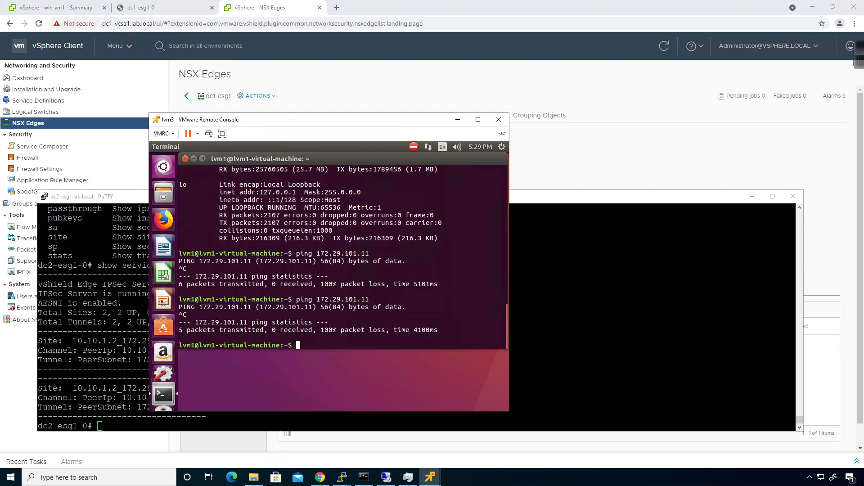
{"action": "type", "text": "ping"}
{"action": "key", "text": "BackSpace"}
{"action": "key", "text": "BackSpace"}
{"action": "key", "text": "BackSpace"}
{"action": "key", "text": "BackSpace"}
{"action": "key", "text": "BackSpace"}
{"action": "type", "text": "ifconfig"}
{"action": "key", "text": "Return"}
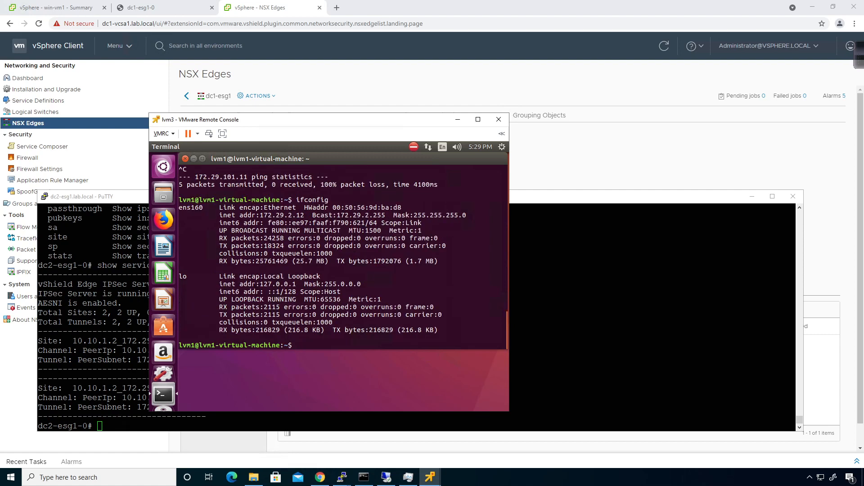
- Ping gateway 172.29.2.1 successfully and 172.29.11.1 without replies, stopping each with Ctrl+C
{"action": "type", "text": "ping 172.29.2.1"}
{"action": "key", "text": "Return"}
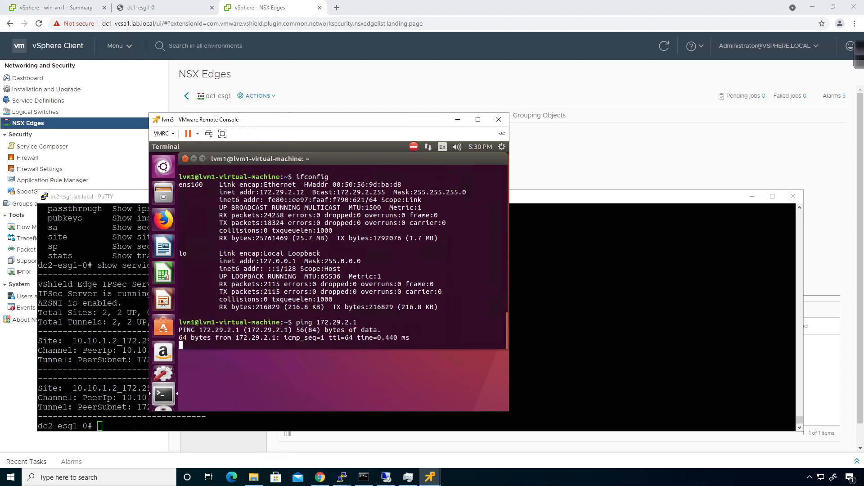
{"action": "key", "text": "ctrl+c"}
{"action": "type", "text": "p"}
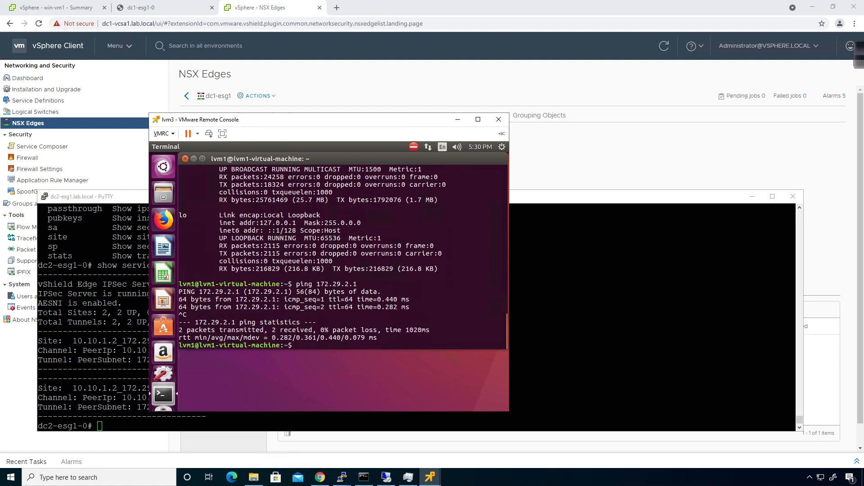
{"action": "type", "text": "ing 172.29.11.1"}
{"action": "key", "text": "Return"}
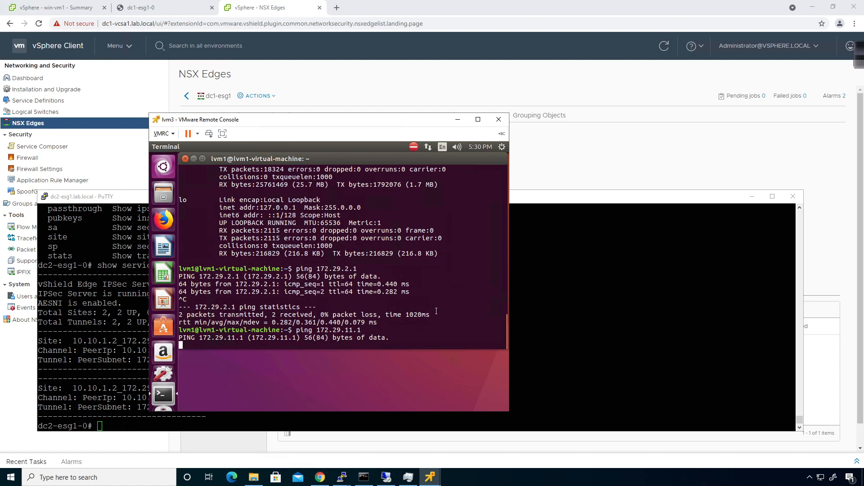
{"action": "key", "text": "ctrl+c"}
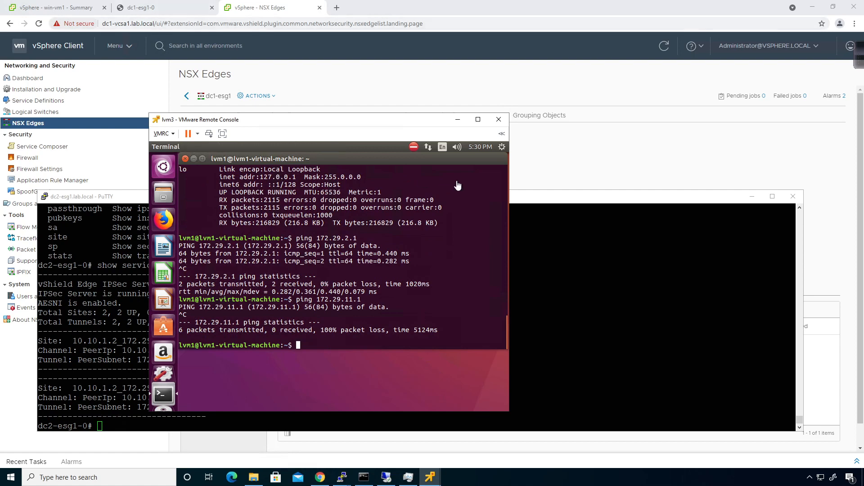
{"action": "left_click", "coordinate": [560, 80]}
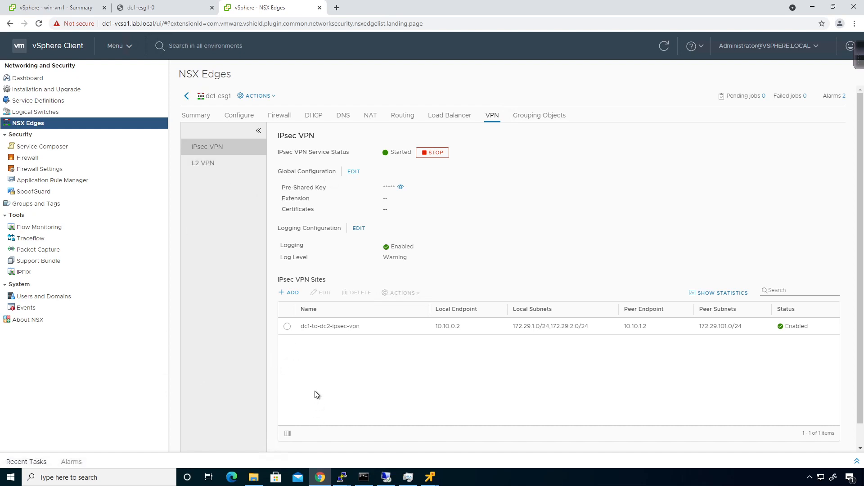
{"action": "left_click", "coordinate": [155, 11]}
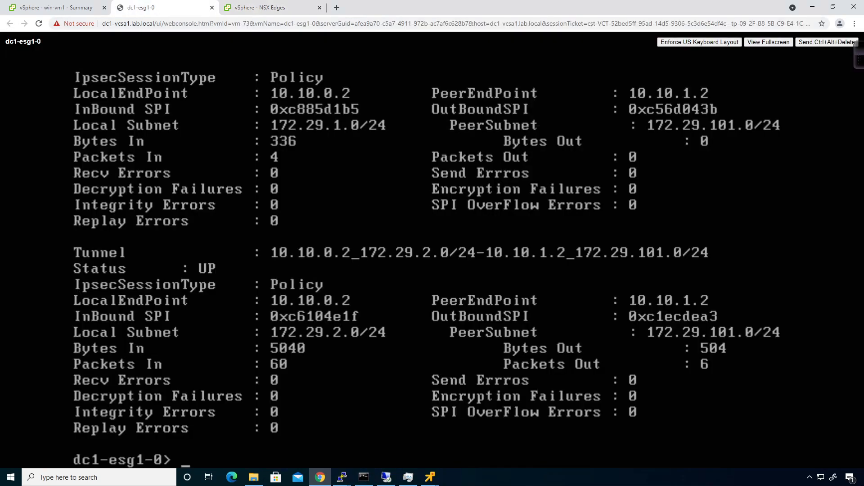
- Display dc1-esg1's full routing table with 'show ip route'
{"action": "key", "text": "Return"}
{"action": "type", "text": "show i"}
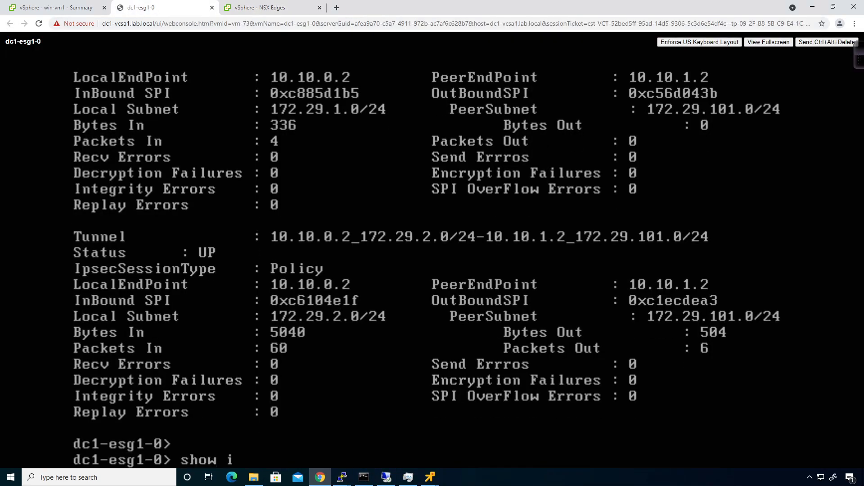
{"action": "type", "text": "p route"}
{"action": "key", "text": "Return"}
{"action": "key", "text": "space"}
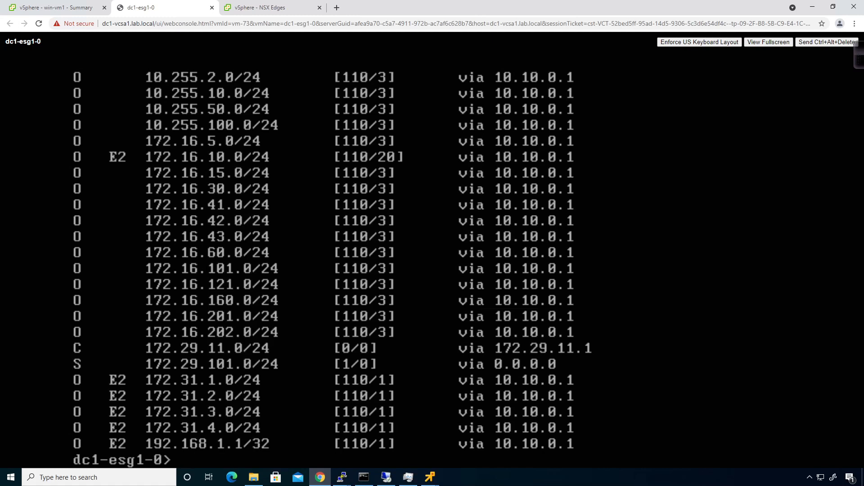
- Ping 172.29.1.15 from dc1-esg1, losing all 3 packets
{"action": "type", "text": "ping 172.29"}
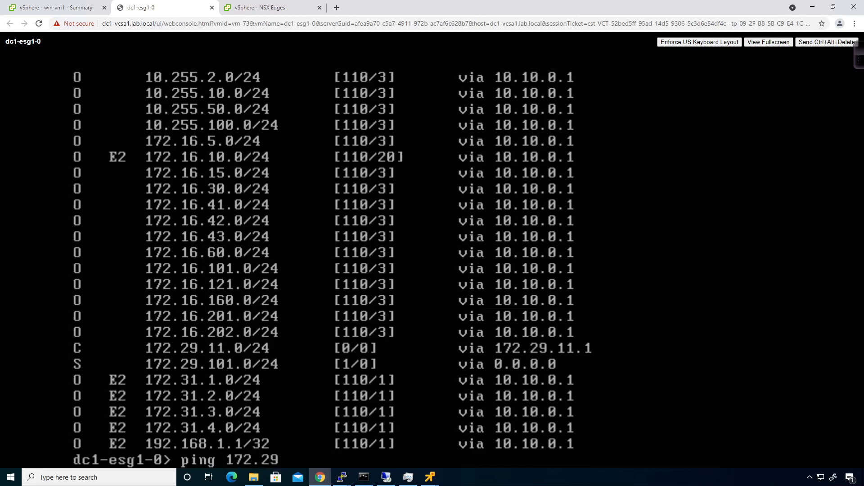
{"action": "type", "text": ".1.15"}
{"action": "key", "text": "Return"}
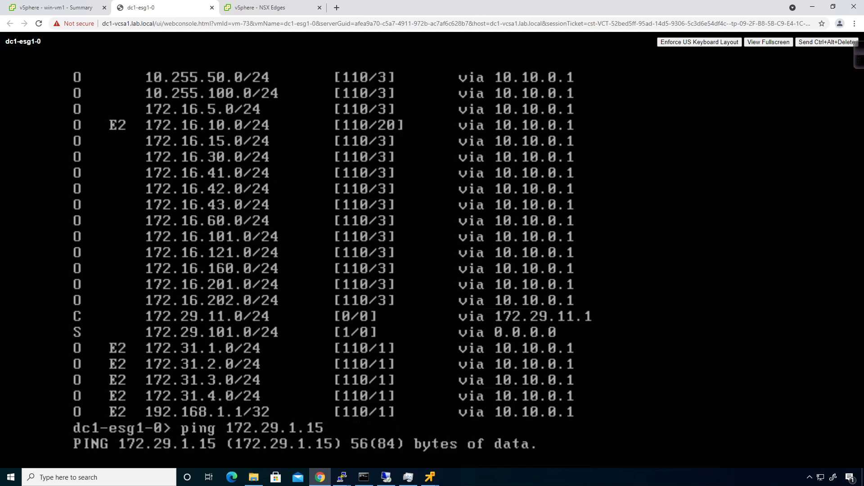
{"action": "key", "text": "ctrl+c"}
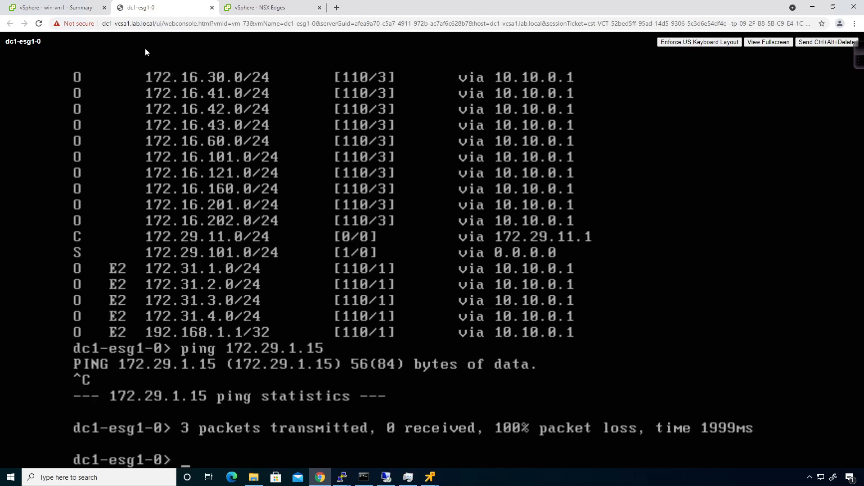
{"action": "left_click", "coordinate": [283, 7]}
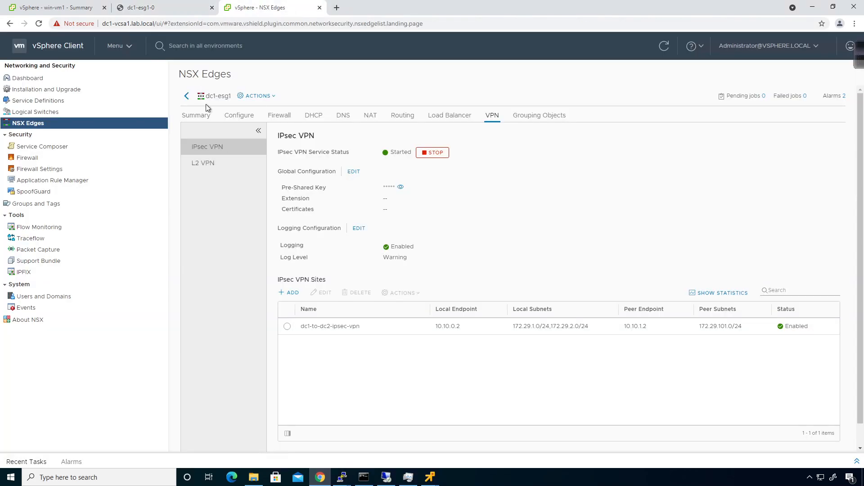
- Add a static route on dc1-esg1 to 172.29.1.0/24 via next hop 172.29.11.2
{"action": "left_click", "coordinate": [402, 116]}
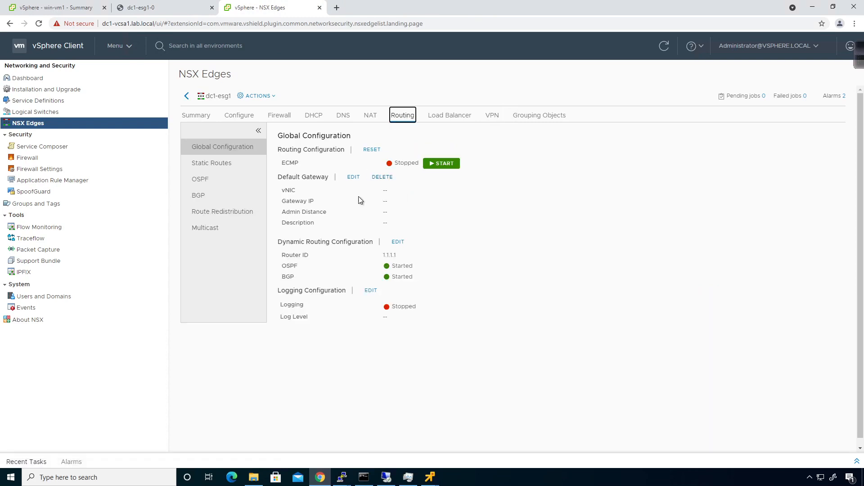
{"action": "left_click", "coordinate": [224, 170]}
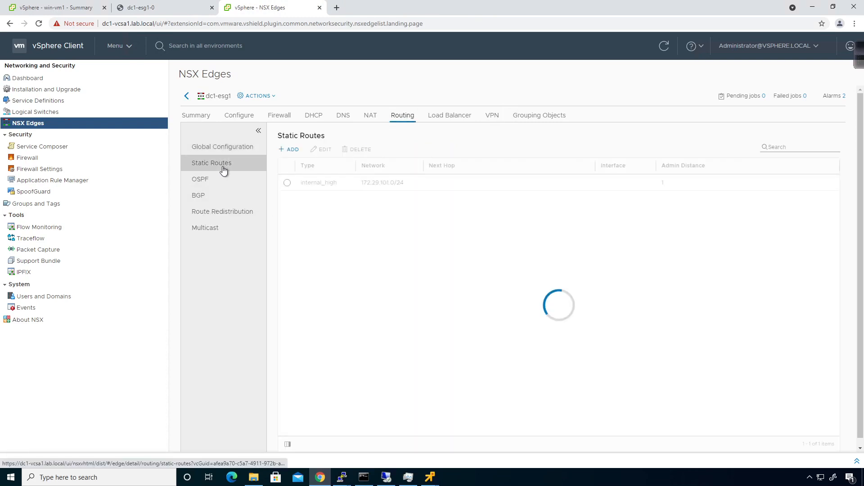
{"action": "left_click", "coordinate": [295, 150]}
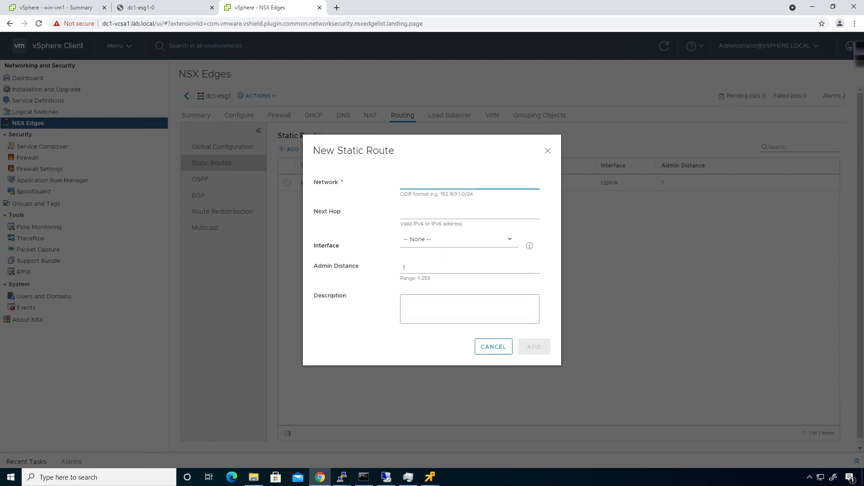
{"action": "type", "text": "172.29.1.0/24"}
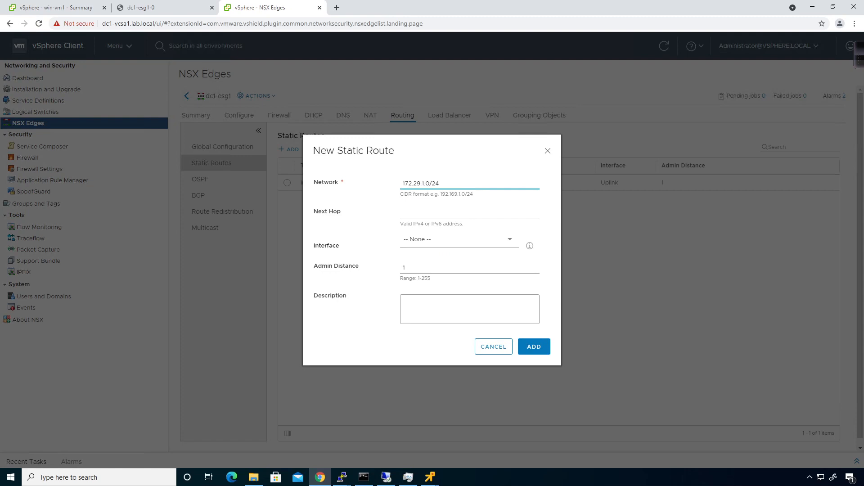
{"action": "key", "text": "Tab"}
{"action": "type", "text": "172.29"}
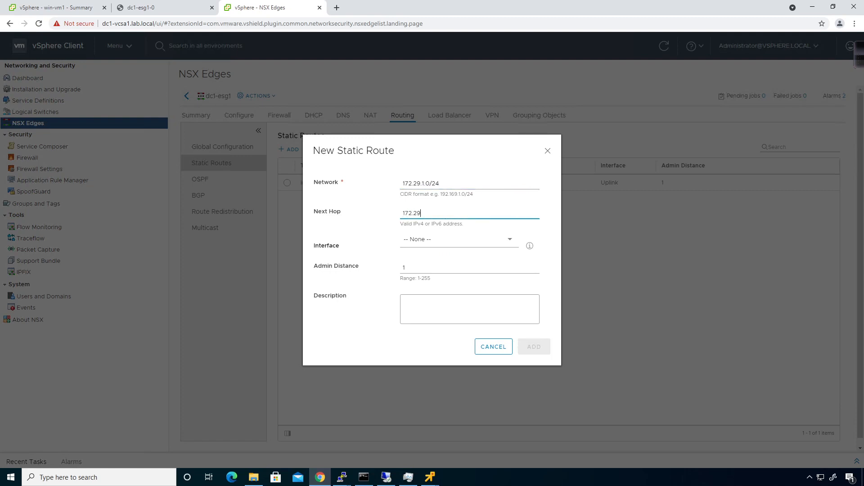
{"action": "type", "text": ".11.2"}
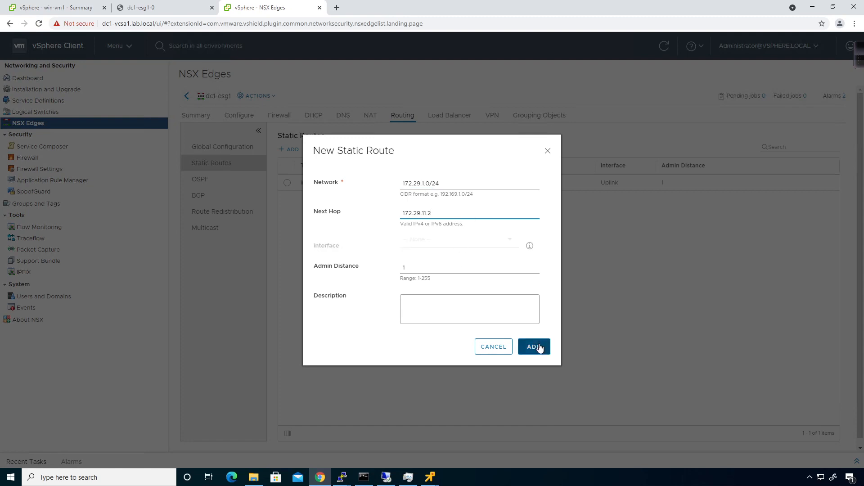
{"action": "left_click", "coordinate": [536, 347]}
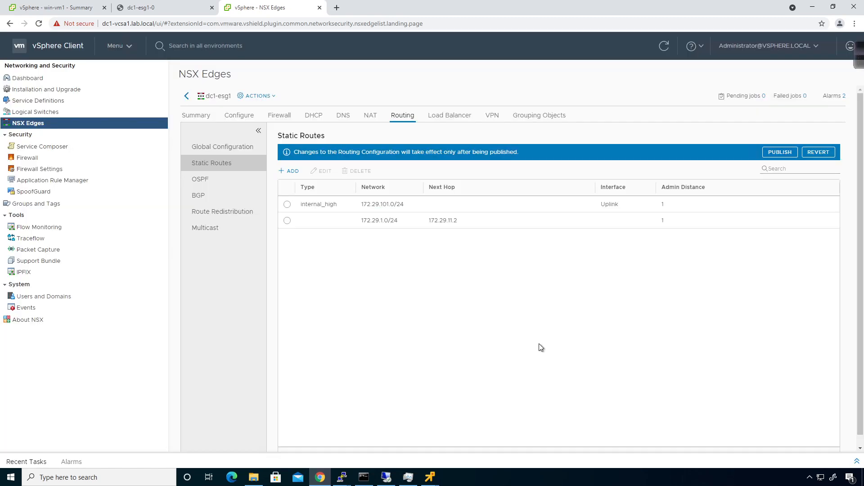
- Add a second static route to 172.29.2.0/24 via 172.29.11.2 and publish both
{"action": "left_click", "coordinate": [294, 176]}
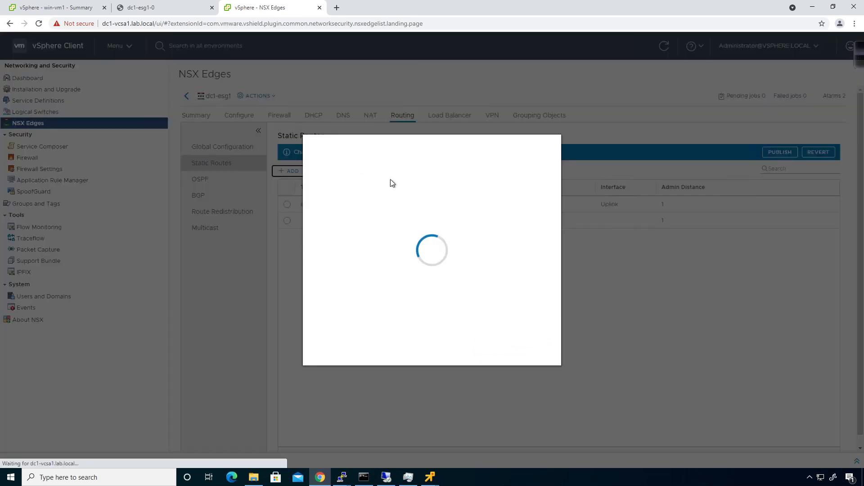
{"action": "type", "text": "17"}
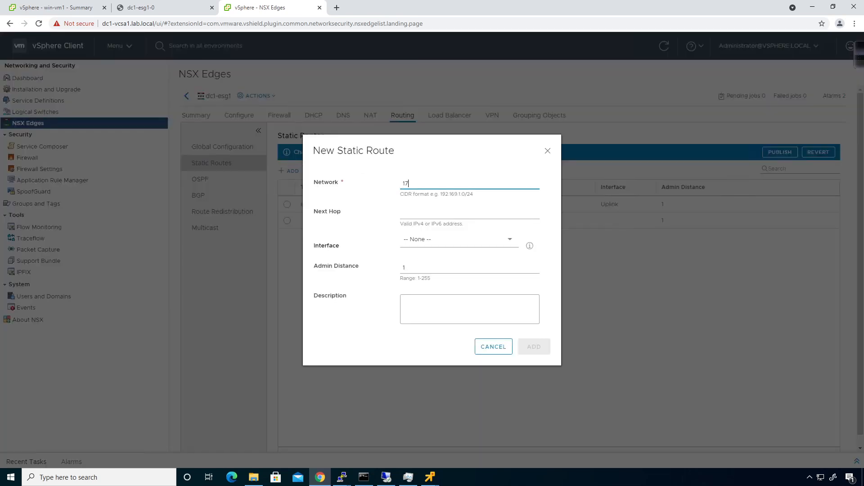
{"action": "type", "text": "2.29.2.0/24"}
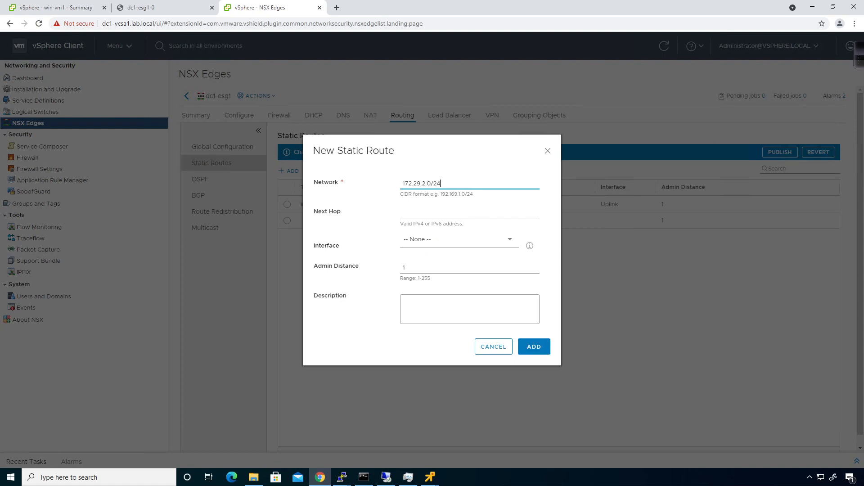
{"action": "key", "text": "Tab"}
{"action": "type", "text": "172.2"}
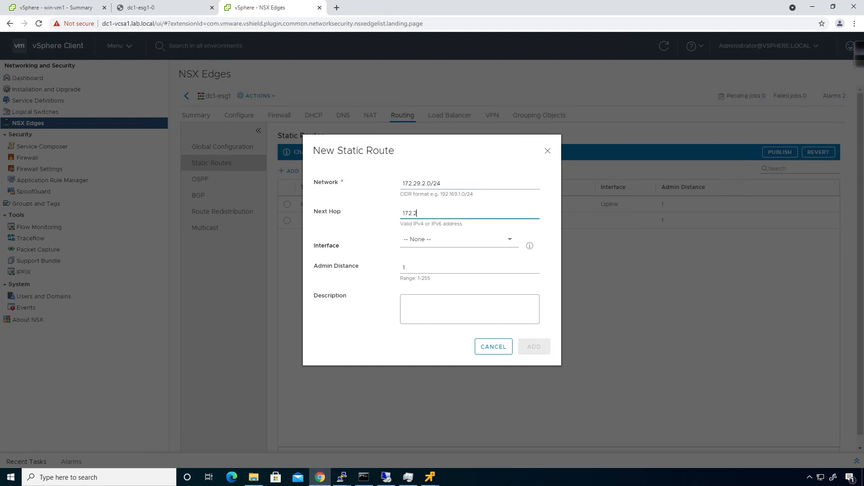
{"action": "type", "text": "9.11.2"}
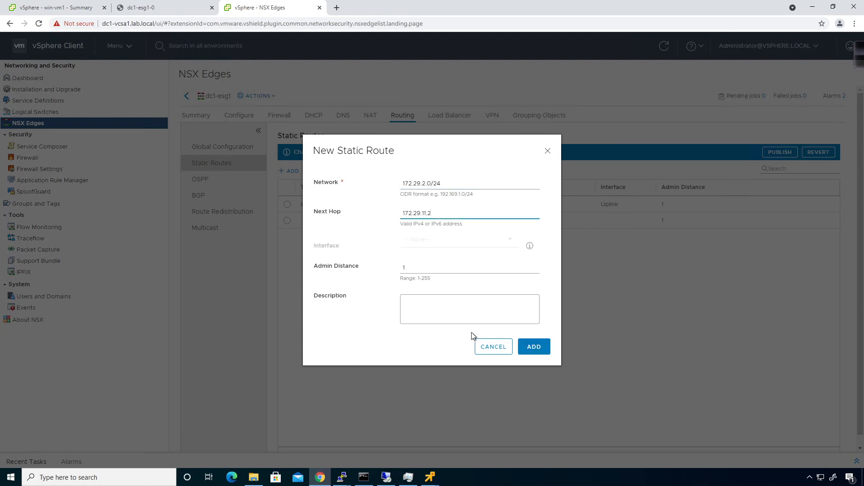
{"action": "left_click", "coordinate": [534, 346]}
{"action": "left_click", "coordinate": [784, 152]}
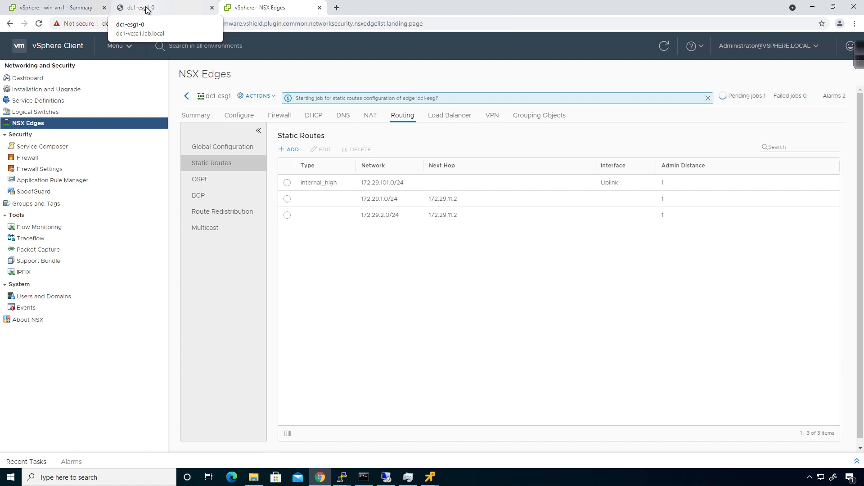
- Recheck dc1-esg1's routing table for the two new static routes
{"action": "left_click", "coordinate": [147, 9]}
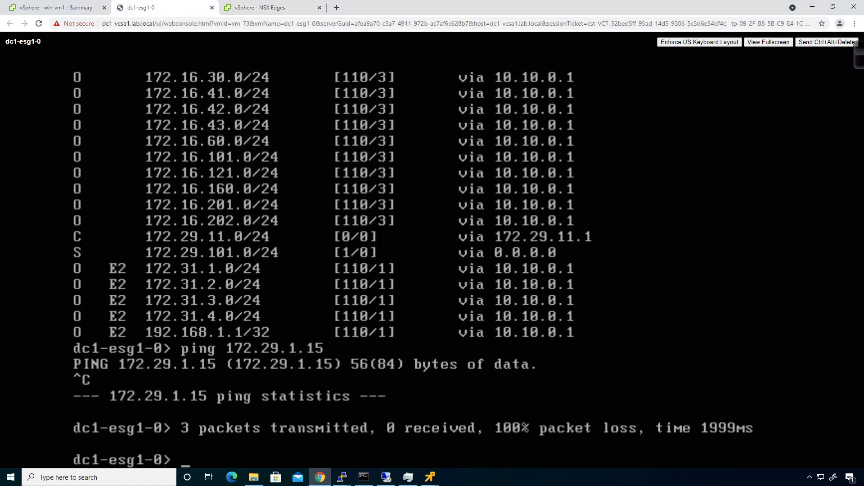
{"action": "key", "text": "Up"}
{"action": "key", "text": "Up"}
{"action": "key", "text": "Return"}
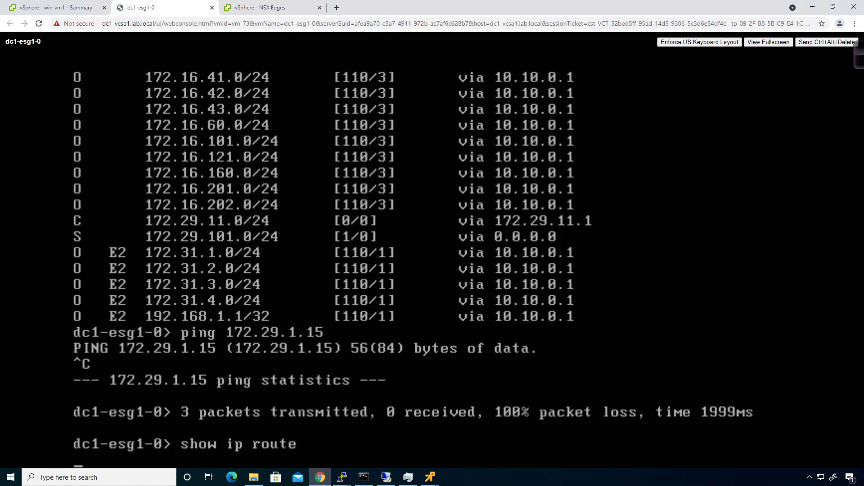
{"action": "key", "text": "space"}
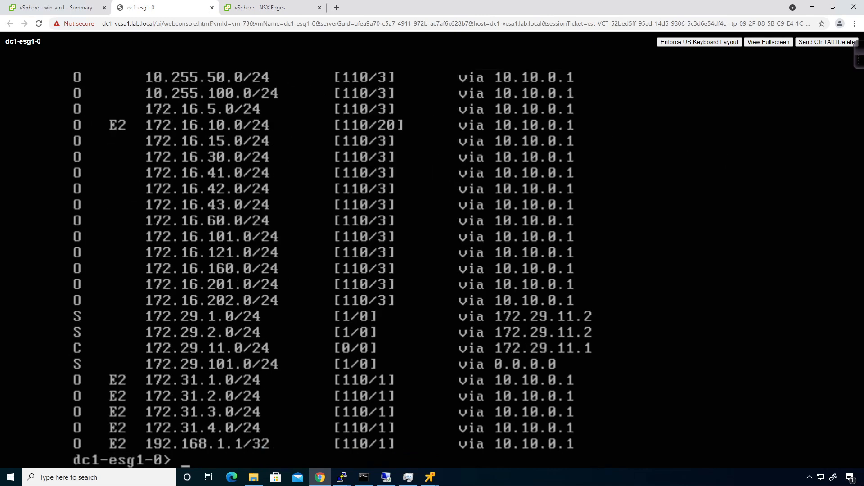
- Rerun the ping to 172.29.1.15, now getting replies with 0% loss
{"action": "key", "text": "Up"}
{"action": "key", "text": "Up"}
{"action": "key", "text": "Return"}
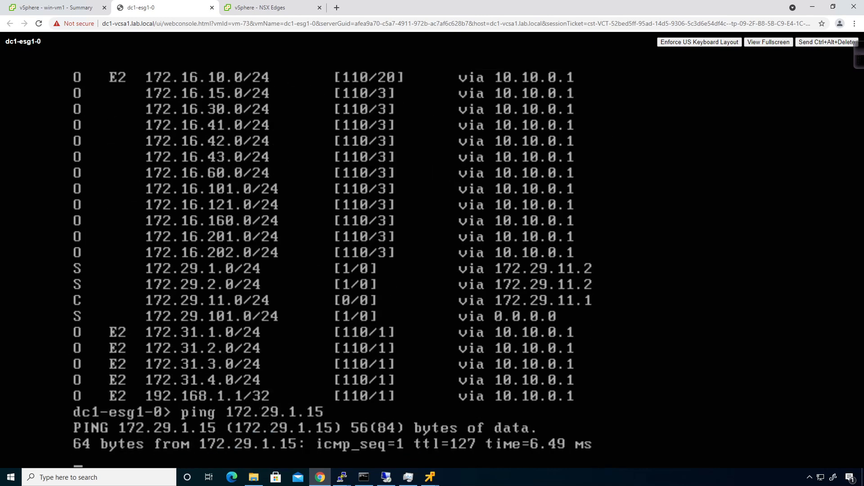
{"action": "key", "text": "ctrl+c"}
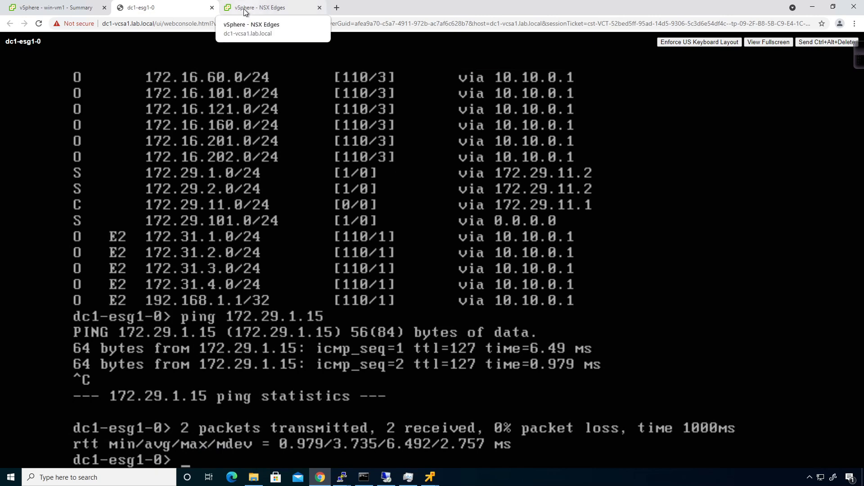
{"action": "left_click", "coordinate": [53, 5]}
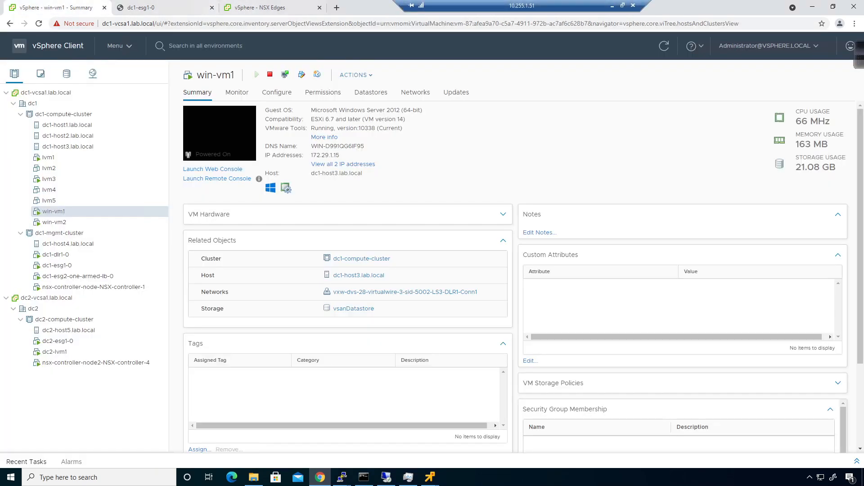
- Ping 172.29.101.11 from lvm1 and confirm 6 of 6 replies with 0% packet loss
{"action": "mouse_move", "coordinate": [430, 478]}
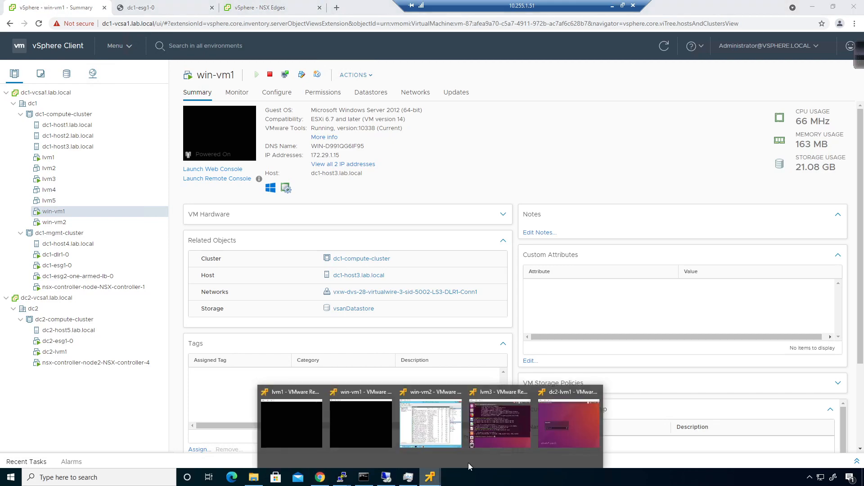
{"action": "left_click", "coordinate": [507, 439]}
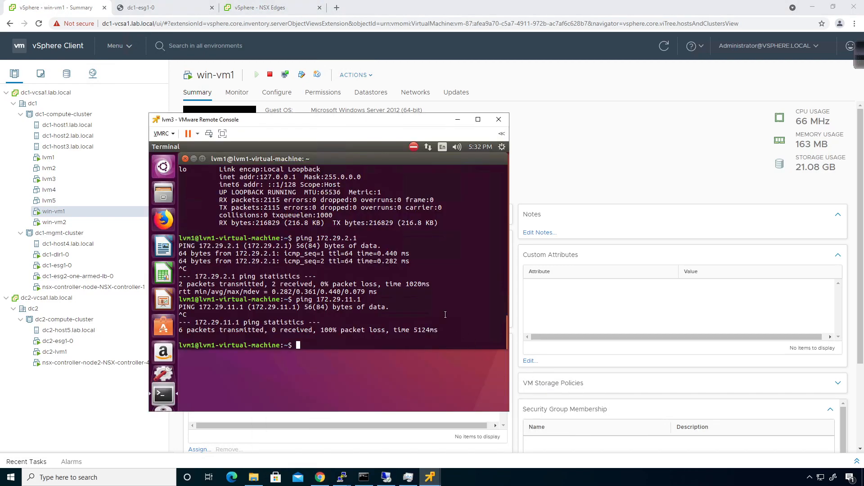
{"action": "key", "text": "Up"}
{"action": "key", "text": "Up"}
{"action": "key", "text": "BackSpace"}
{"action": "key", "text": "BackSpace"}
{"action": "key", "text": "BackSpace"}
{"action": "type", "text": "101.11"}
{"action": "key", "text": "Return"}
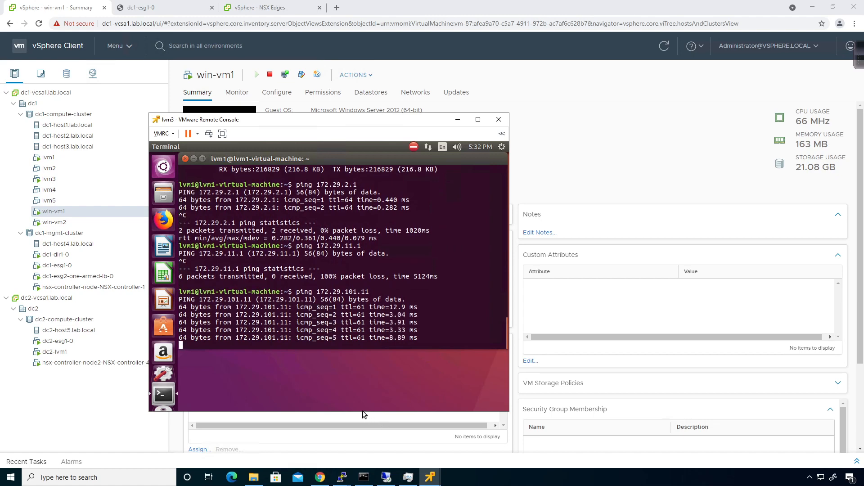
{"action": "key", "text": "ctrl+c"}
{"action": "left_click", "coordinate": [343, 478]}
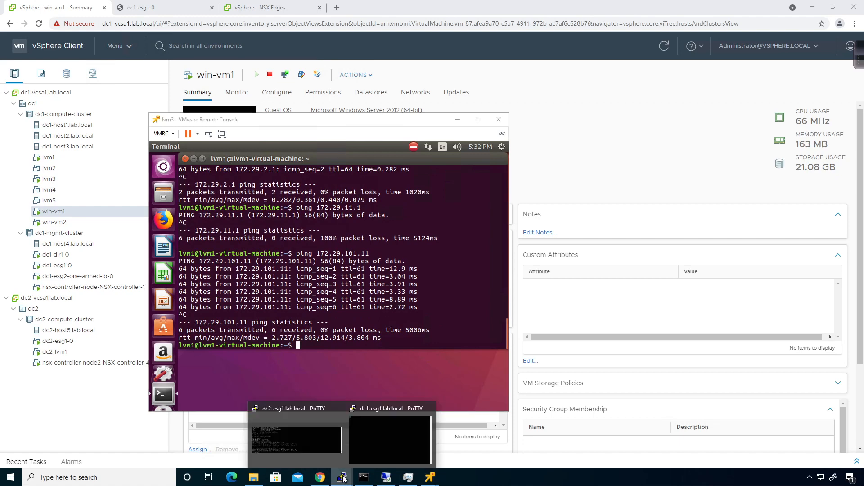
- Show dc2-esg1's IPsec service status with show service ipsec
{"action": "left_click", "coordinate": [310, 435]}
{"action": "key", "text": "Up"}
{"action": "key", "text": "Return"}
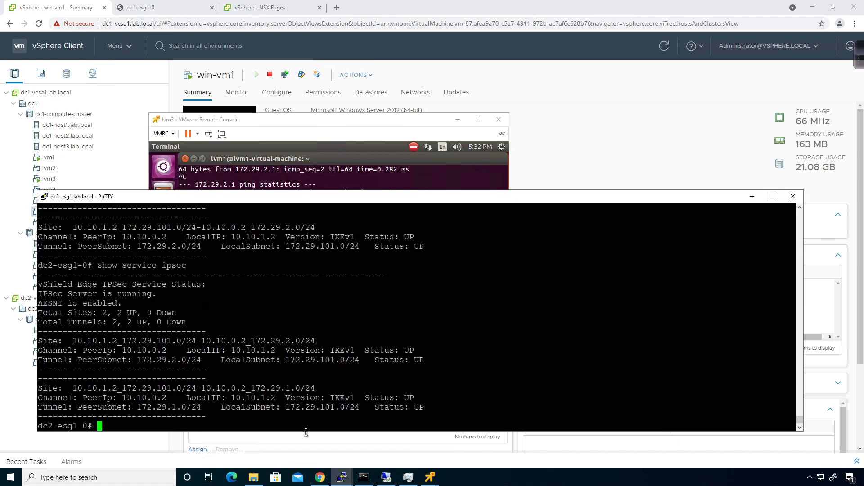
- Show the per-tunnel SA statistics, noting 11 packets each way on the 172.29.2.0/24 tunnel
{"action": "key", "text": "Up"}
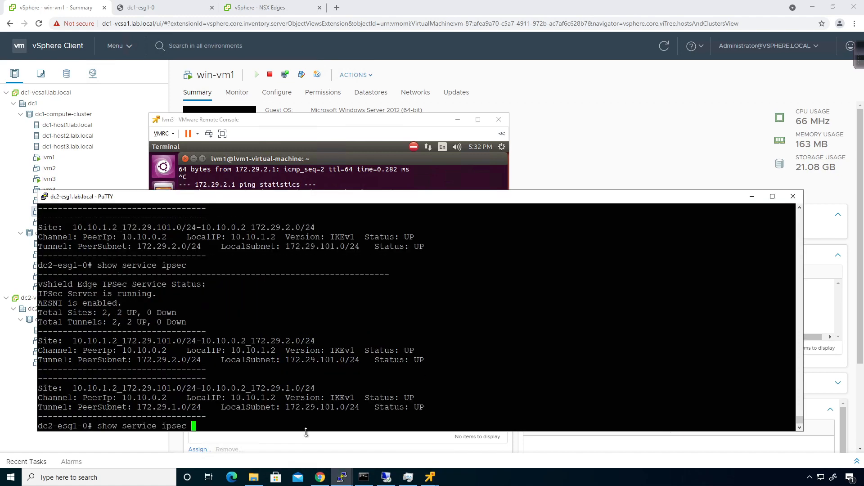
{"action": "type", "text": "?stats ?"}
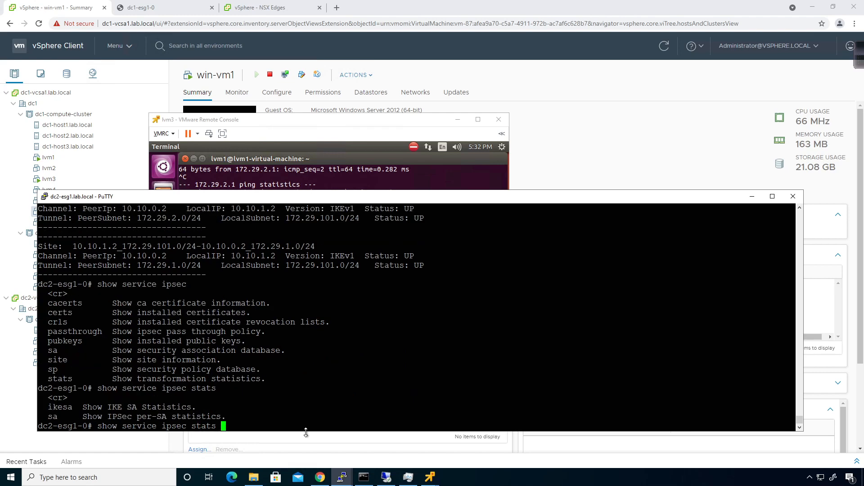
{"action": "type", "text": "sa ?"}
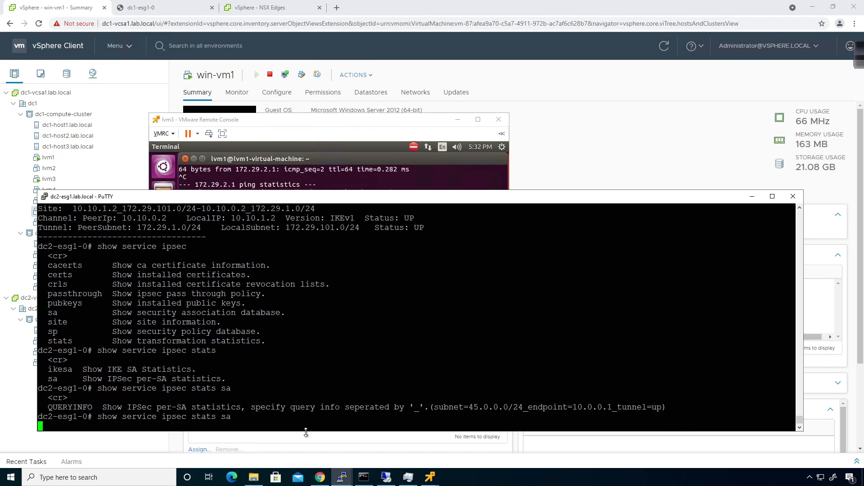
{"action": "key", "text": "Return"}
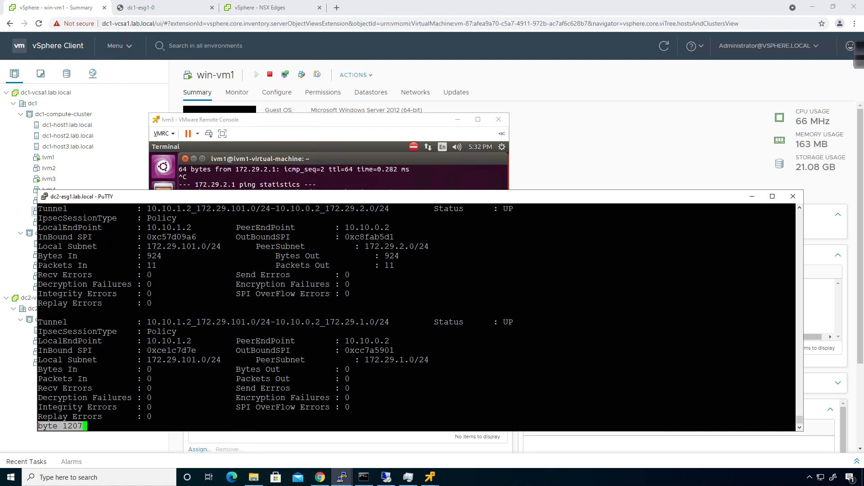
{"action": "left_click_drag", "start_coordinate": [795, 265], "coordinate": [98, 256]}
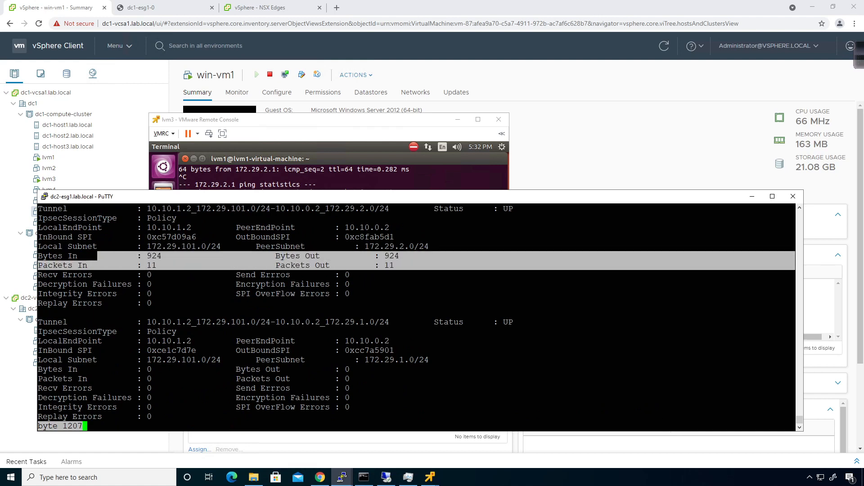
{"action": "left_click", "coordinate": [98, 256]}
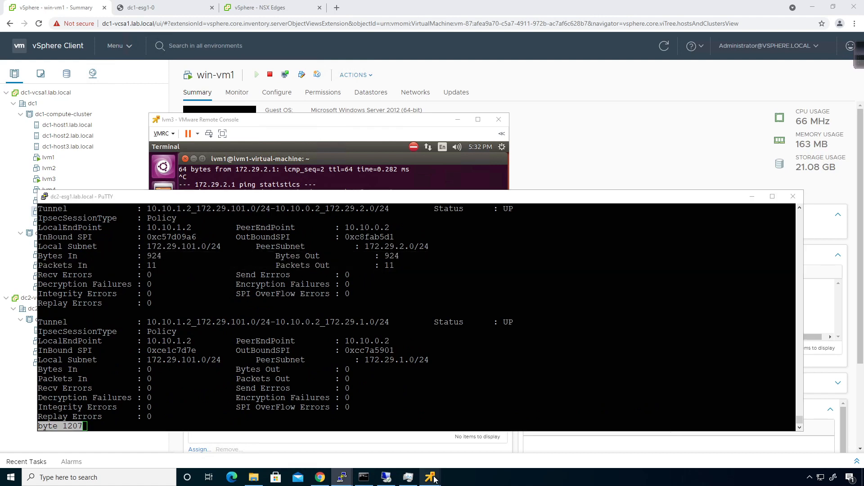
{"action": "mouse_move", "coordinate": [431, 478]}
{"action": "left_click", "coordinate": [534, 429]}
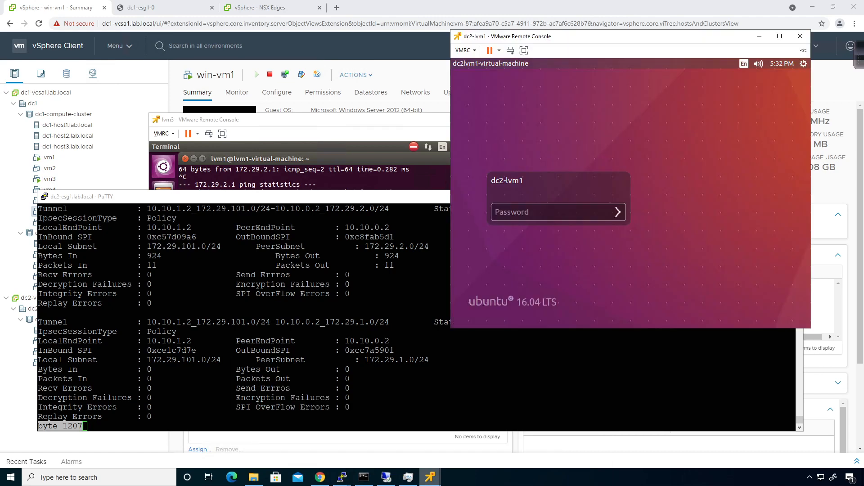
- Log in to dc2-lvm1's console with the account password
{"action": "left_click", "coordinate": [530, 213]}
{"action": "type", "text": "•••••••••"}
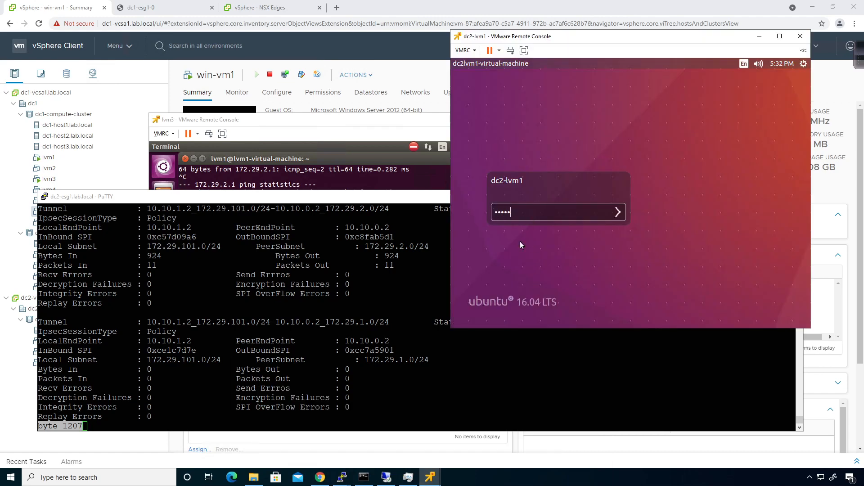
{"action": "key", "text": "Return"}
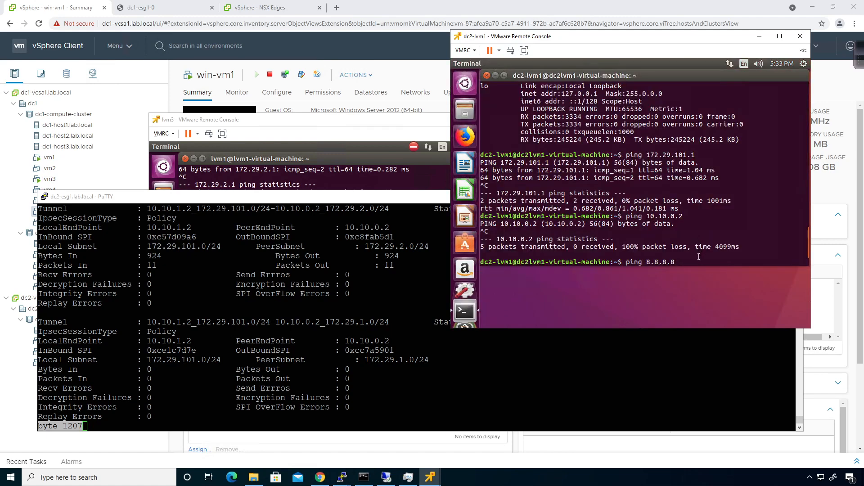
- Stop the 8.8.8.8 ping, then ping 172.29.1.15 from dc2-lvm1 with 0% loss
{"action": "key", "text": "Return"}
{"action": "key", "text": "ctrl+c"}
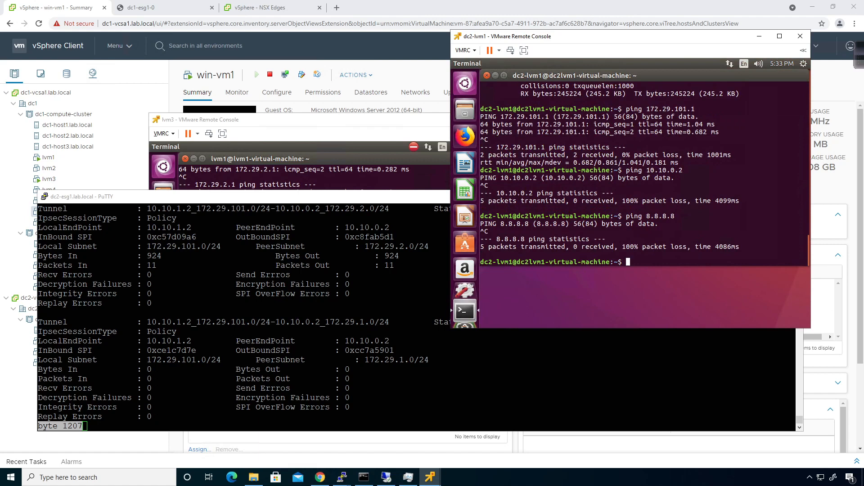
{"action": "type", "text": "ping 172.29.101.1"}
{"action": "key", "text": "BackSpace"}
{"action": "key", "text": "BackSpace"}
{"action": "key", "text": "BackSpace"}
{"action": "key", "text": "BackSpace"}
{"action": "key", "text": "BackSpace"}
{"action": "type", "text": "1.15"}
{"action": "key", "text": "Return"}
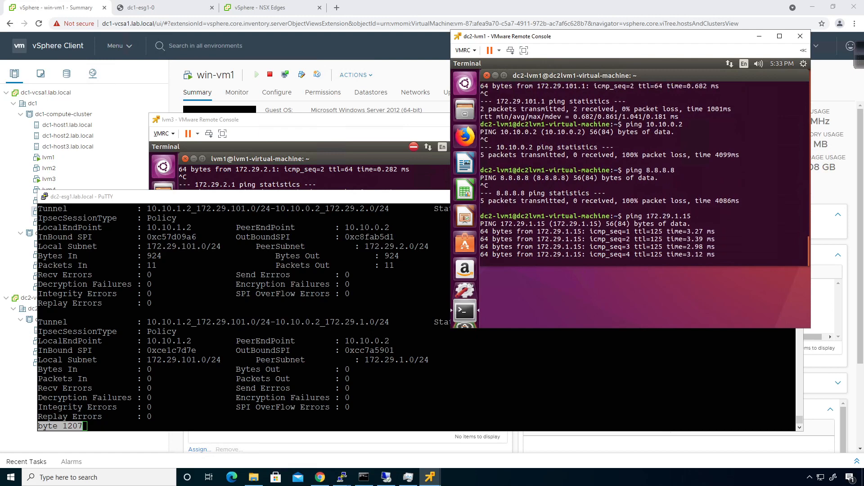
{"action": "key", "text": "ctrl+c"}
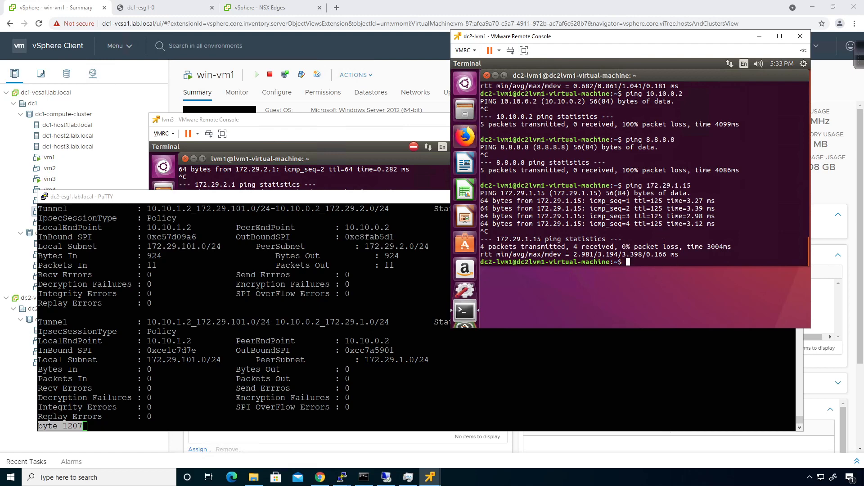
{"action": "left_click", "coordinate": [611, 292]}
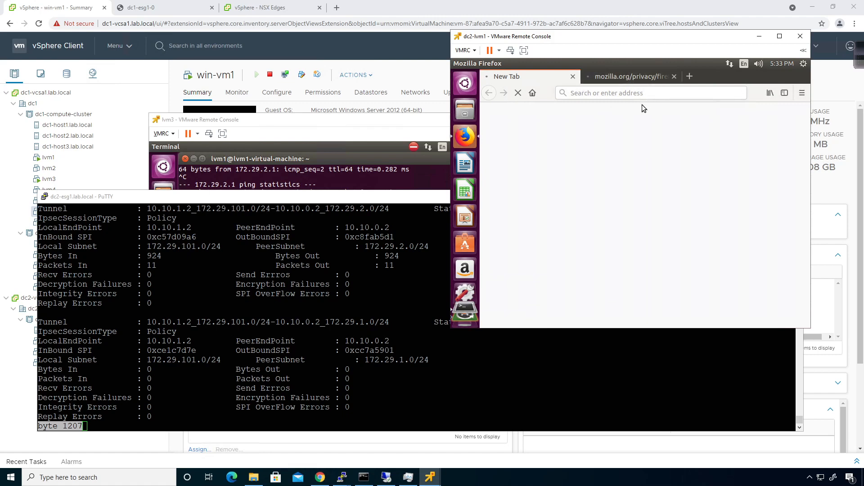
- Browse to 172.29.1.15 in the VM's Firefox to show the IIS Windows Server welcome page
{"action": "left_click", "coordinate": [674, 76]}
{"action": "left_click", "coordinate": [520, 93]}
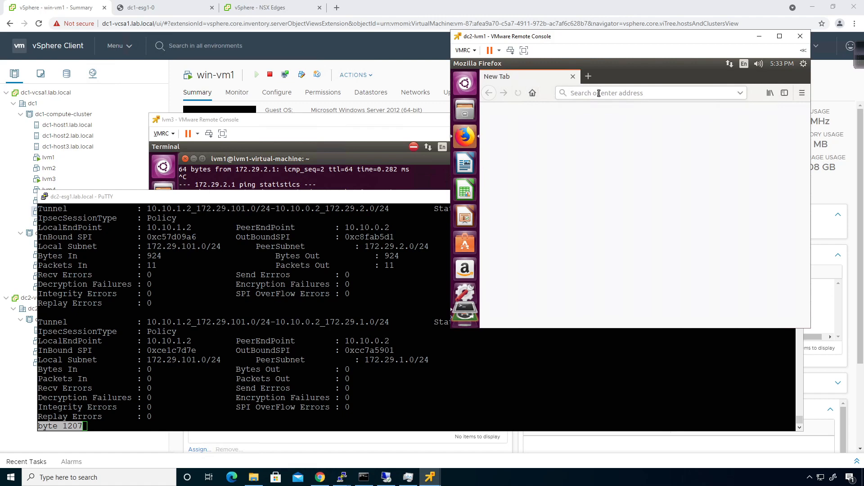
{"action": "left_click", "coordinate": [598, 93]}
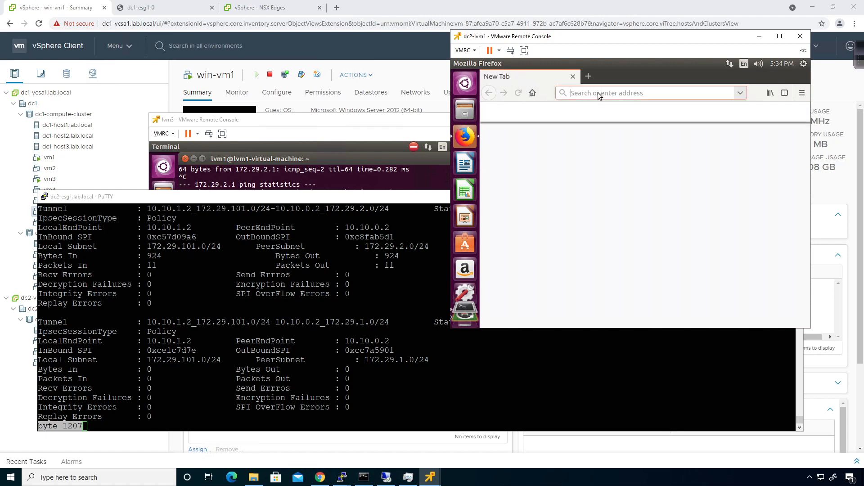
{"action": "type", "text": "172."}
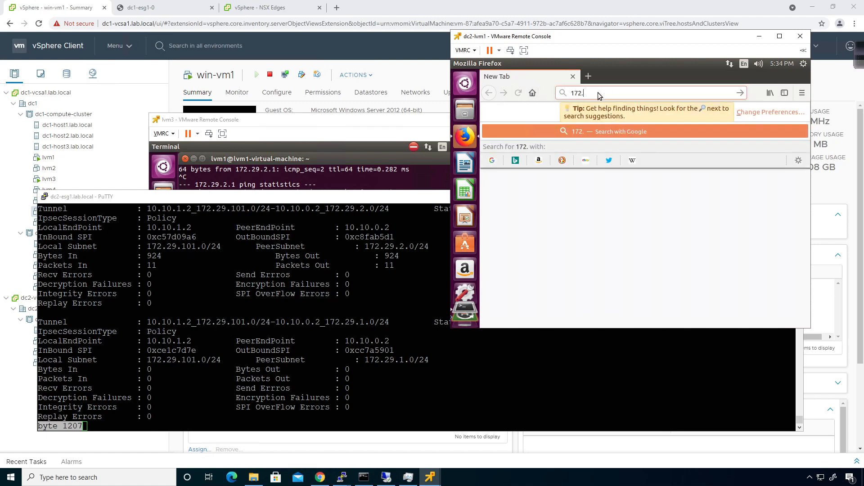
{"action": "type", "text": "29.1.15"}
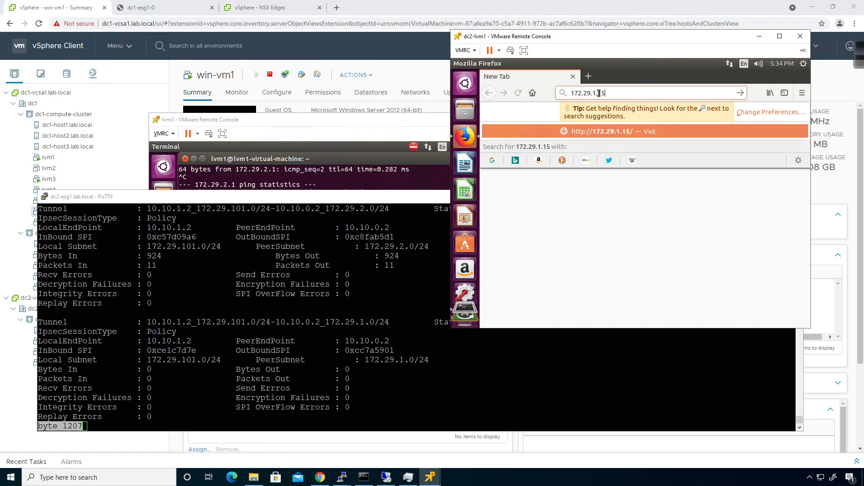
{"action": "key", "text": "Return"}
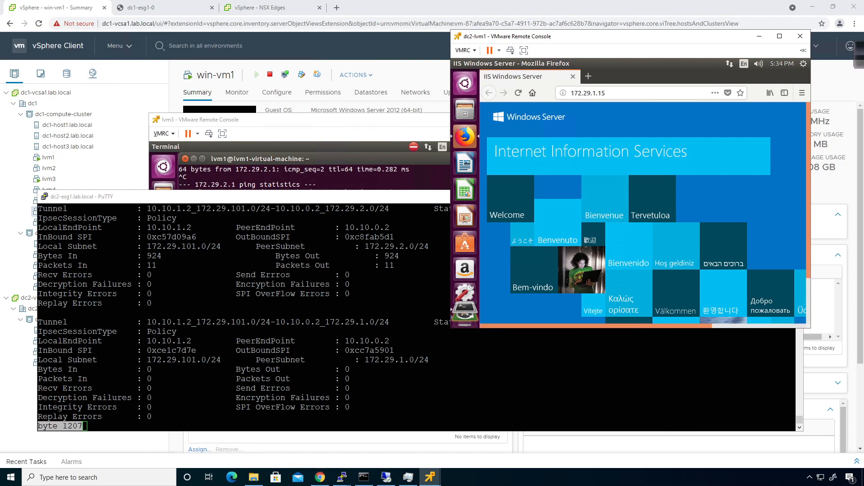
{"action": "left_click", "coordinate": [342, 477]}
- Re-run dc2-esg1's SA stats, showing 83 packets in and 86 out on 172.29.1.0/24
{"action": "key", "text": "q"}
{"action": "key", "text": "Up"}
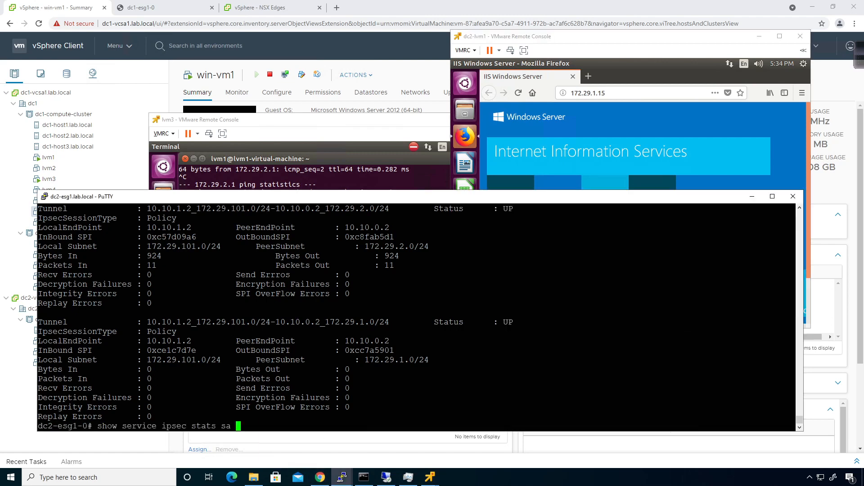
{"action": "key", "text": "Return"}
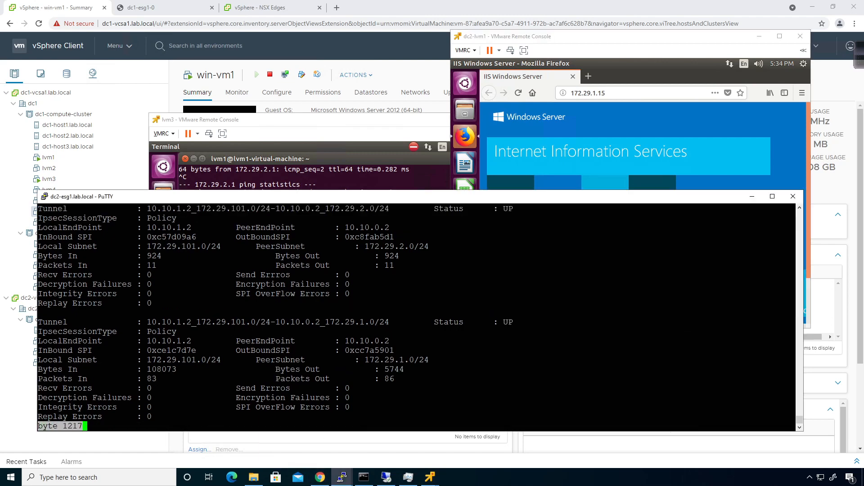
{"action": "key", "text": "q"}
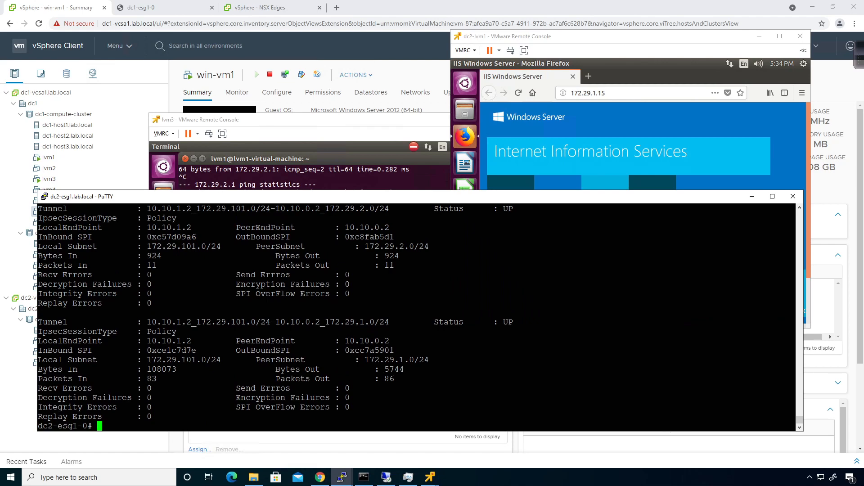
{"action": "left_click_drag", "start_coordinate": [793, 381], "coordinate": [137, 369]}
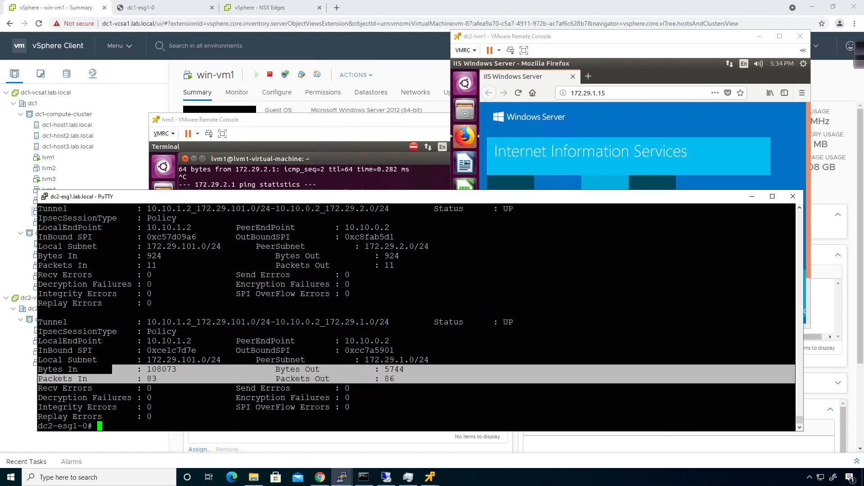
{"action": "left_click", "coordinate": [417, 379]}
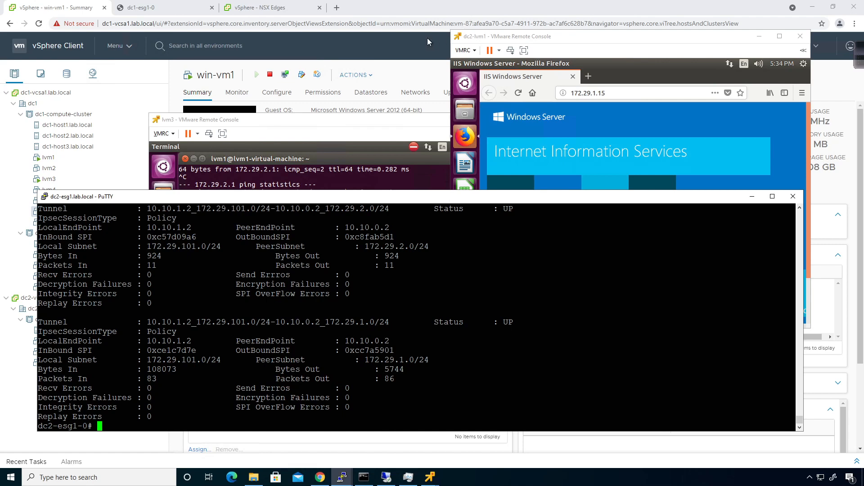
{"action": "left_click", "coordinate": [417, 47]}
{"action": "left_click", "coordinate": [473, 142]}
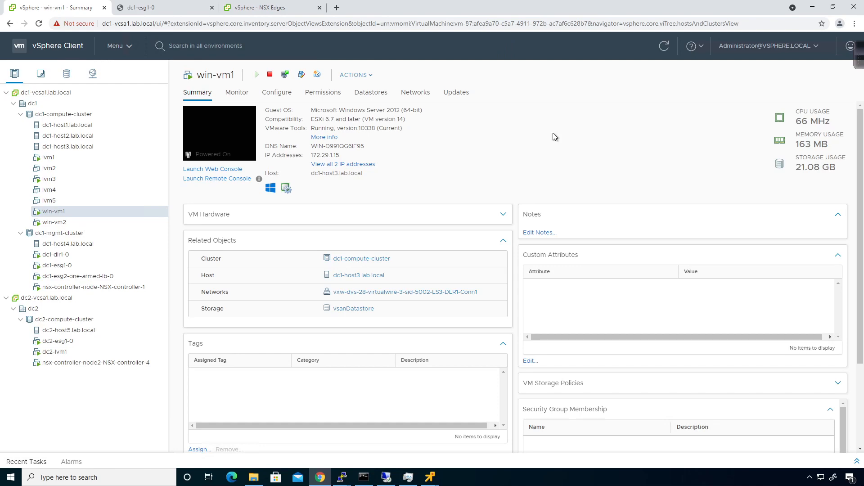
- Show dc1-esg1's static routes to 172.29.1.0/24 and 172.29.2.0/24, and expand the annotation toolbar
{"action": "scroll", "coordinate": [485, 179], "scroll_direction": "down", "scroll_amount": 2}
{"action": "scroll", "coordinate": [480, 186], "scroll_direction": "up", "scroll_amount": 2}
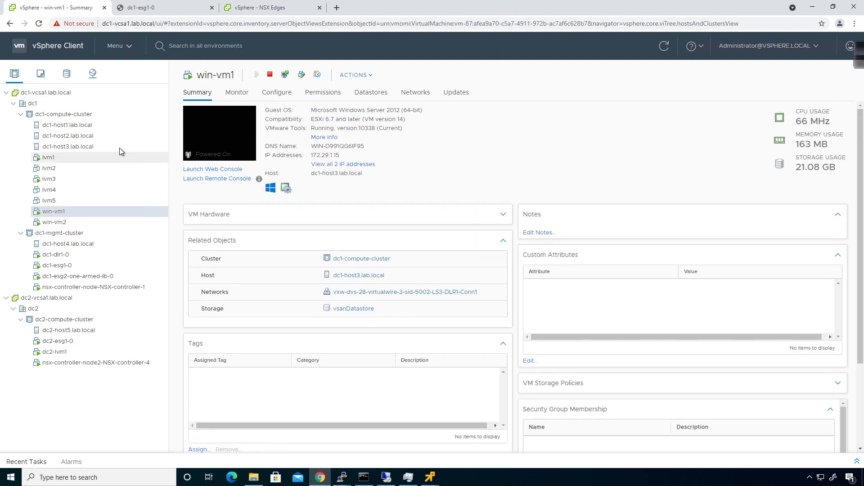
{"action": "left_click", "coordinate": [259, 8]}
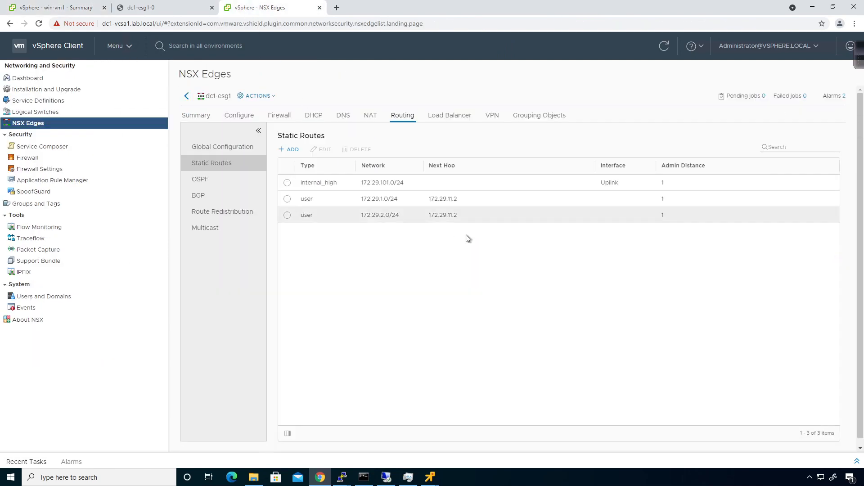
{"action": "left_click", "coordinate": [859, 64]}
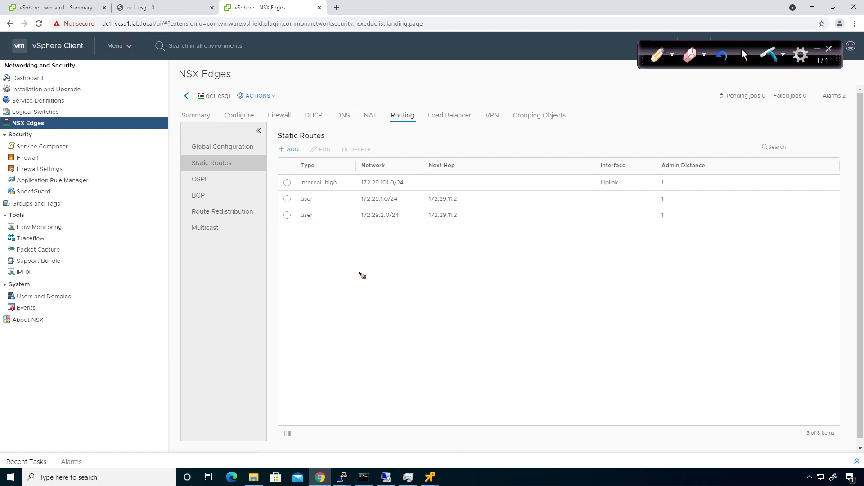
- Sketch dc1-ESG1 linked via Trans LS to a DLR with 2.0 and 1.0 branches
{"action": "mouse_move", "coordinate": [363, 272]}
{"action": "left_mouse_down"}
{"action": "mouse_move", "coordinate": [361, 288]}
{"action": "mouse_move", "coordinate": [390, 286]}
{"action": "left_mouse_up"}
{"action": "mouse_move", "coordinate": [332, 272]}
{"action": "left_mouse_down"}
{"action": "mouse_move", "coordinate": [325, 288]}
{"action": "mouse_move", "coordinate": [350, 280]}
{"action": "left_mouse_up"}
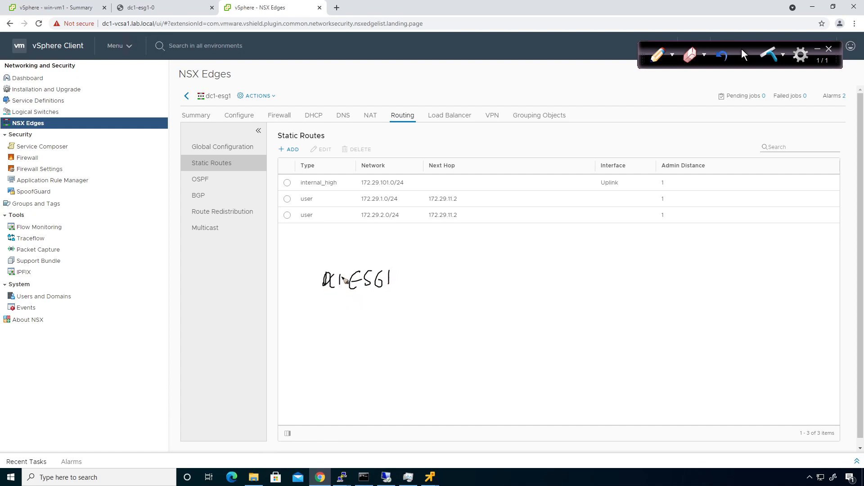
{"action": "mouse_move", "coordinate": [333, 331]}
{"action": "left_mouse_down"}
{"action": "mouse_move", "coordinate": [333, 346]}
{"action": "mouse_move", "coordinate": [371, 342]}
{"action": "left_mouse_up"}
{"action": "mouse_move", "coordinate": [347, 298]}
{"action": "left_mouse_down"}
{"action": "mouse_move", "coordinate": [347, 315]}
{"action": "mouse_move", "coordinate": [372, 302]}
{"action": "mouse_move", "coordinate": [368, 314]}
{"action": "left_mouse_up"}
{"action": "left_click_drag", "start_coordinate": [375, 313], "coordinate": [430, 309]}
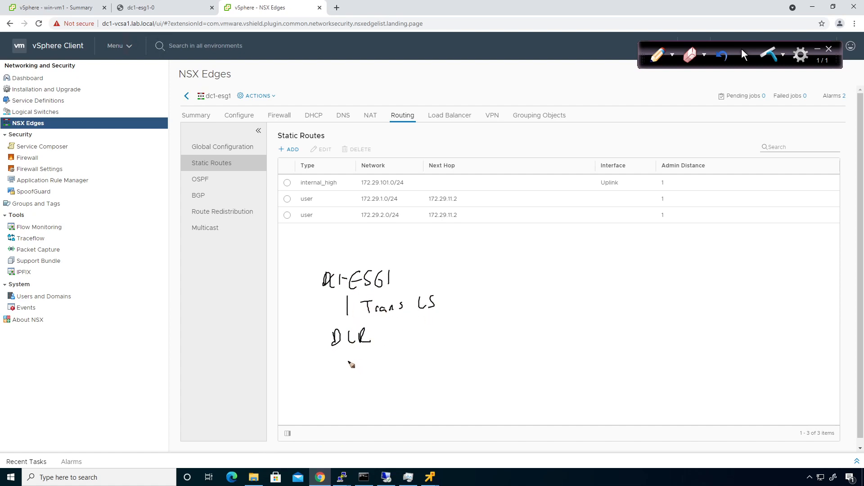
{"action": "left_click_drag", "start_coordinate": [332, 354], "coordinate": [325, 379]}
{"action": "mouse_move", "coordinate": [367, 350]}
{"action": "left_mouse_down"}
{"action": "mouse_move", "coordinate": [381, 369]}
{"action": "mouse_move", "coordinate": [374, 374]}
{"action": "mouse_move", "coordinate": [334, 372]}
{"action": "mouse_move", "coordinate": [357, 369]}
{"action": "mouse_move", "coordinate": [364, 356]}
{"action": "left_mouse_up"}
{"action": "left_click", "coordinate": [336, 370]}
{"action": "left_click", "coordinate": [362, 367]}
- Draw a CSR link from dc1-ESG1 to DC2-ESG1 with a network line beneath it
{"action": "mouse_move", "coordinate": [388, 260]}
{"action": "left_mouse_down"}
{"action": "mouse_move", "coordinate": [416, 243]}
{"action": "mouse_move", "coordinate": [455, 239]}
{"action": "mouse_move", "coordinate": [519, 256]}
{"action": "mouse_move", "coordinate": [505, 280]}
{"action": "mouse_move", "coordinate": [518, 279]}
{"action": "left_mouse_up"}
{"action": "left_click_drag", "start_coordinate": [522, 269], "coordinate": [543, 278]}
{"action": "mouse_move", "coordinate": [551, 267]}
{"action": "left_mouse_down"}
{"action": "mouse_move", "coordinate": [546, 279]}
{"action": "mouse_move", "coordinate": [578, 278]}
{"action": "left_mouse_up"}
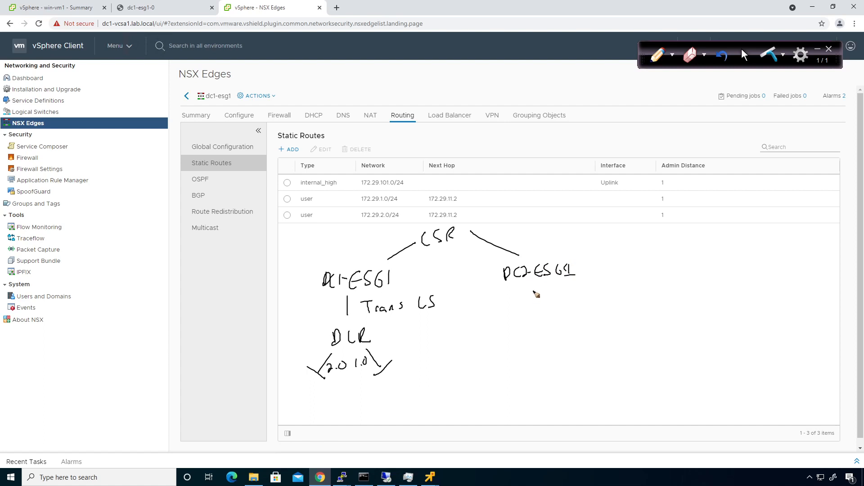
{"action": "mouse_move", "coordinate": [534, 292]}
{"action": "left_mouse_down"}
{"action": "mouse_move", "coordinate": [545, 318]}
{"action": "mouse_move", "coordinate": [571, 316]}
{"action": "mouse_move", "coordinate": [559, 303]}
{"action": "mouse_move", "coordinate": [587, 294]}
{"action": "left_mouse_up"}
- Label DC2-ESG1's network 101.0/24 and draw arrows from it to the DLR's 1.0 and 2.0
{"action": "left_click", "coordinate": [578, 300]}
{"action": "left_click", "coordinate": [582, 300]}
{"action": "mouse_move", "coordinate": [598, 290]}
{"action": "left_mouse_down"}
{"action": "mouse_move", "coordinate": [593, 305]}
{"action": "mouse_move", "coordinate": [611, 299]}
{"action": "left_mouse_up"}
{"action": "left_click_drag", "start_coordinate": [608, 290], "coordinate": [608, 306]}
{"action": "mouse_move", "coordinate": [554, 302]}
{"action": "left_mouse_down"}
{"action": "mouse_move", "coordinate": [435, 346]}
{"action": "mouse_move", "coordinate": [378, 355]}
{"action": "mouse_move", "coordinate": [386, 361]}
{"action": "left_mouse_up"}
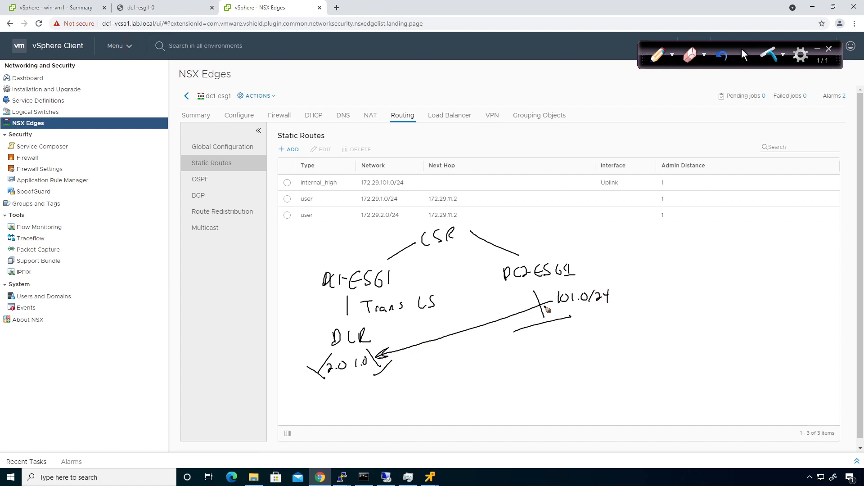
{"action": "mouse_move", "coordinate": [562, 307]}
{"action": "left_mouse_down"}
{"action": "mouse_move", "coordinate": [560, 355]}
{"action": "mouse_move", "coordinate": [342, 381]}
{"action": "left_mouse_up"}
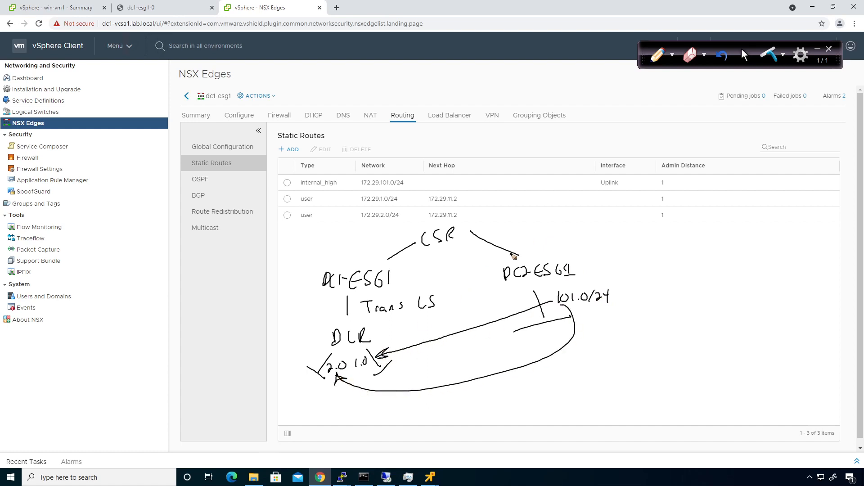
- Draw an IPsec VPN tunnel between the ESGs, an arrow at dc1-ESG1, and a 1.0/2.0 note
{"action": "mouse_move", "coordinate": [492, 277]}
{"action": "left_mouse_down"}
{"action": "mouse_move", "coordinate": [405, 272]}
{"action": "mouse_move", "coordinate": [407, 283]}
{"action": "mouse_move", "coordinate": [485, 280]}
{"action": "left_mouse_up"}
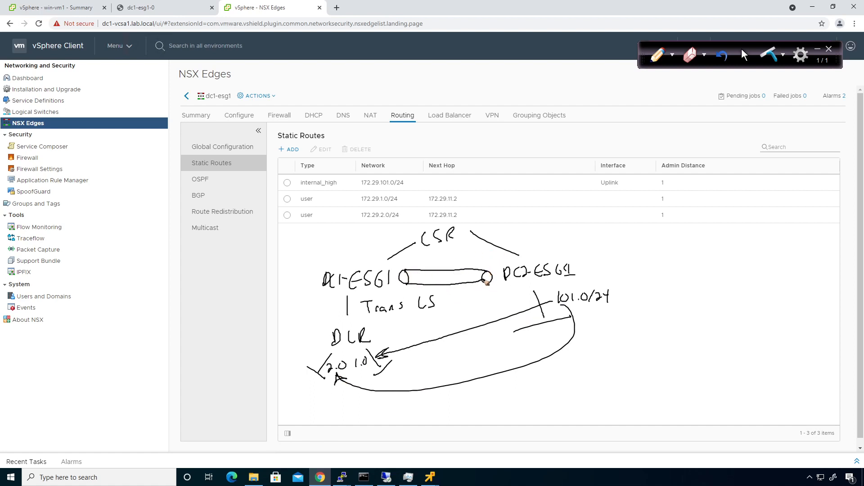
{"action": "mouse_move", "coordinate": [421, 274]}
{"action": "left_mouse_down"}
{"action": "mouse_move", "coordinate": [425, 285]}
{"action": "mouse_move", "coordinate": [477, 272]}
{"action": "left_mouse_up"}
{"action": "left_click_drag", "start_coordinate": [294, 284], "coordinate": [306, 287]}
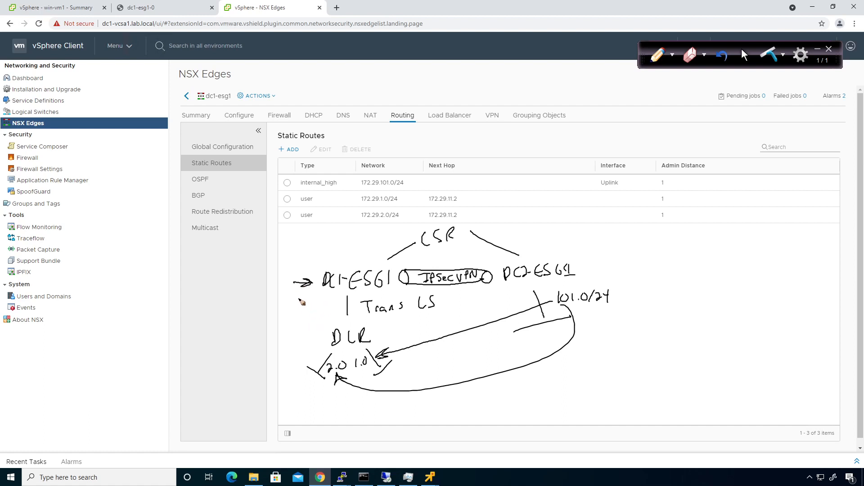
{"action": "mouse_move", "coordinate": [299, 300]}
{"action": "left_mouse_down"}
{"action": "mouse_move", "coordinate": [309, 298]}
{"action": "mouse_move", "coordinate": [300, 315]}
{"action": "mouse_move", "coordinate": [330, 304]}
{"action": "left_mouse_up"}
{"action": "left_click", "coordinate": [305, 304]}
{"action": "left_click", "coordinate": [303, 314]}
- Add a question mark, B marks at the DLR, a 0 under 101.0/24, an SR prefix and a down arrow
{"action": "left_click", "coordinate": [330, 308]}
{"action": "left_click_drag", "start_coordinate": [310, 354], "coordinate": [312, 362]}
{"action": "left_click_drag", "start_coordinate": [374, 342], "coordinate": [377, 349]}
{"action": "left_click_drag", "start_coordinate": [585, 308], "coordinate": [584, 309]}
{"action": "mouse_move", "coordinate": [273, 302]}
{"action": "left_mouse_down"}
{"action": "mouse_move", "coordinate": [267, 314]}
{"action": "mouse_move", "coordinate": [286, 306]}
{"action": "left_mouse_up"}
{"action": "left_click_drag", "start_coordinate": [341, 299], "coordinate": [345, 315]}
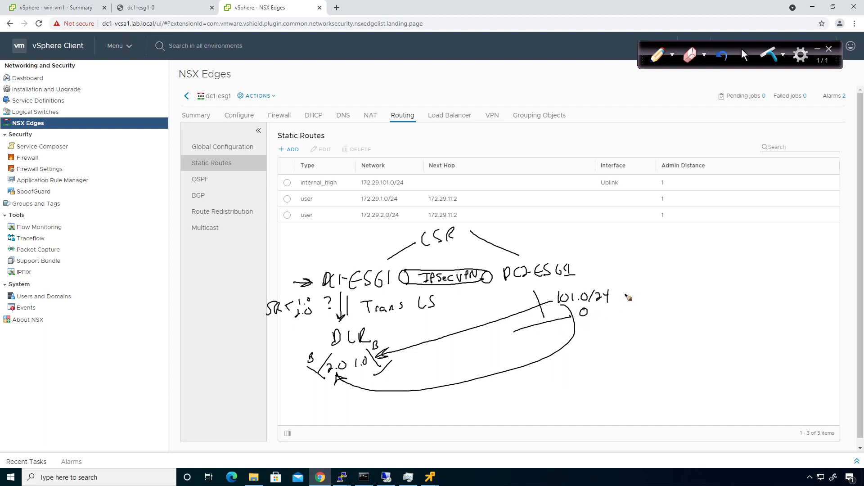
- Tick 101.0/24, underline the DLR's 1.0 label, and return to normal mouse control
{"action": "left_click_drag", "start_coordinate": [621, 293], "coordinate": [633, 288]}
{"action": "left_click_drag", "start_coordinate": [352, 372], "coordinate": [375, 367]}
{"action": "left_click", "coordinate": [748, 57]}
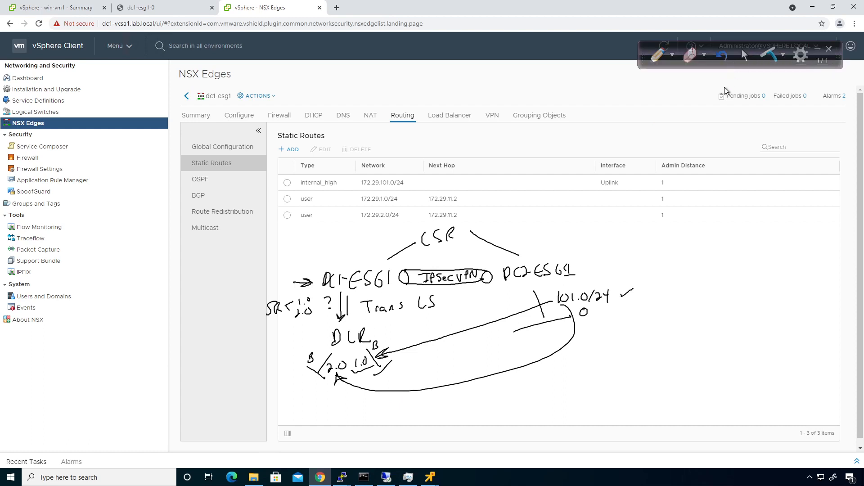